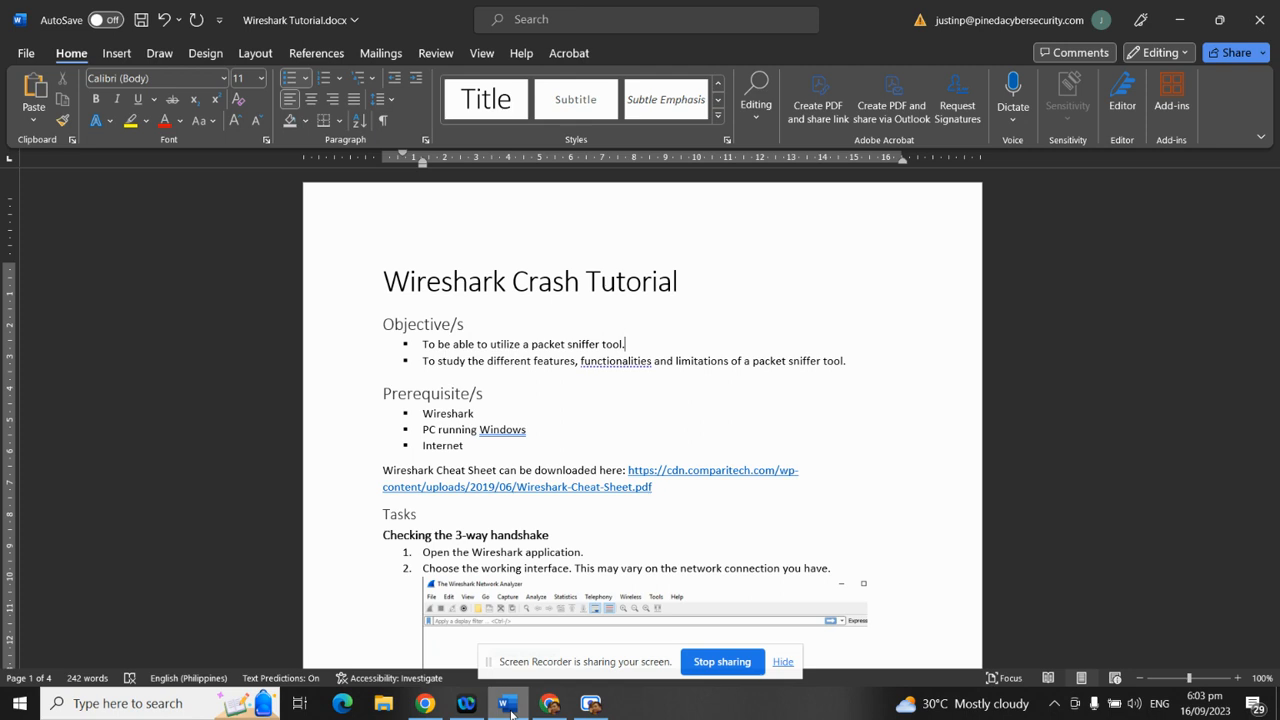
Highlight handshake steps 1 and 2 in the Word tutorial, then switch to Chrome
{"action": "scroll", "coordinate": [424, 490], "scroll_direction": "down", "scroll_amount": 3}
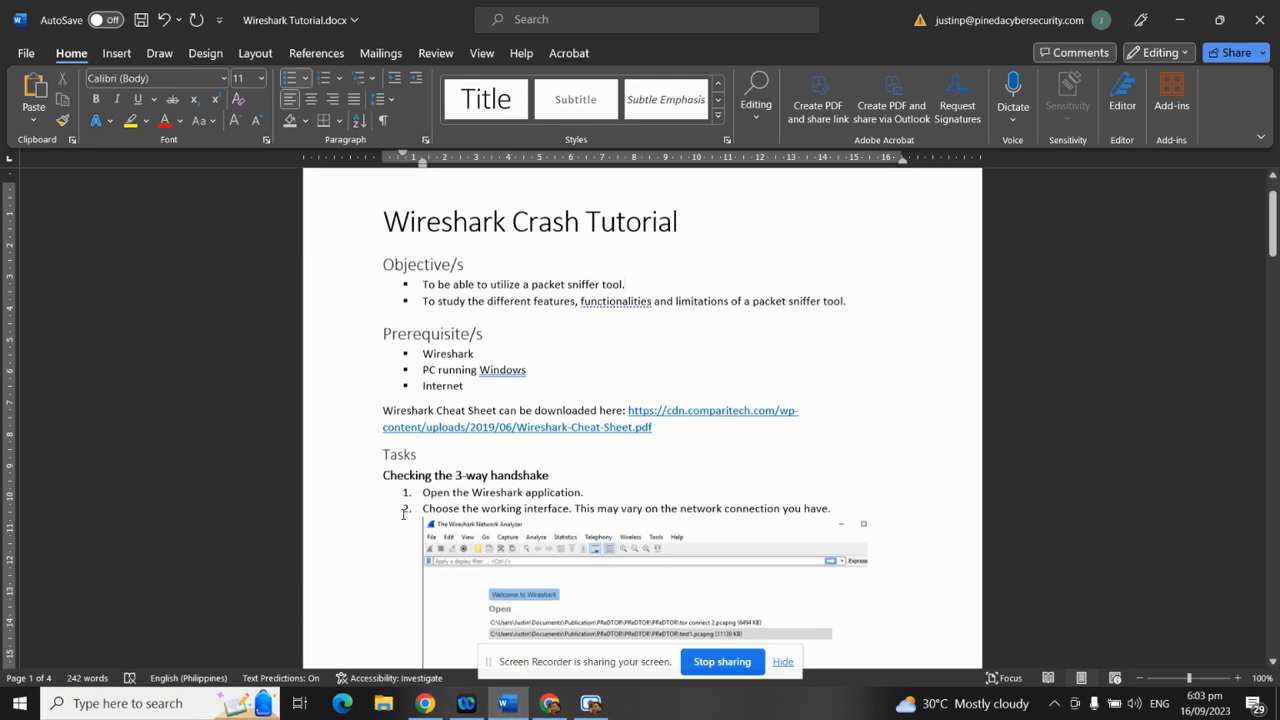
{"action": "left_click_drag", "start_coordinate": [434, 375], "coordinate": [585, 393]}
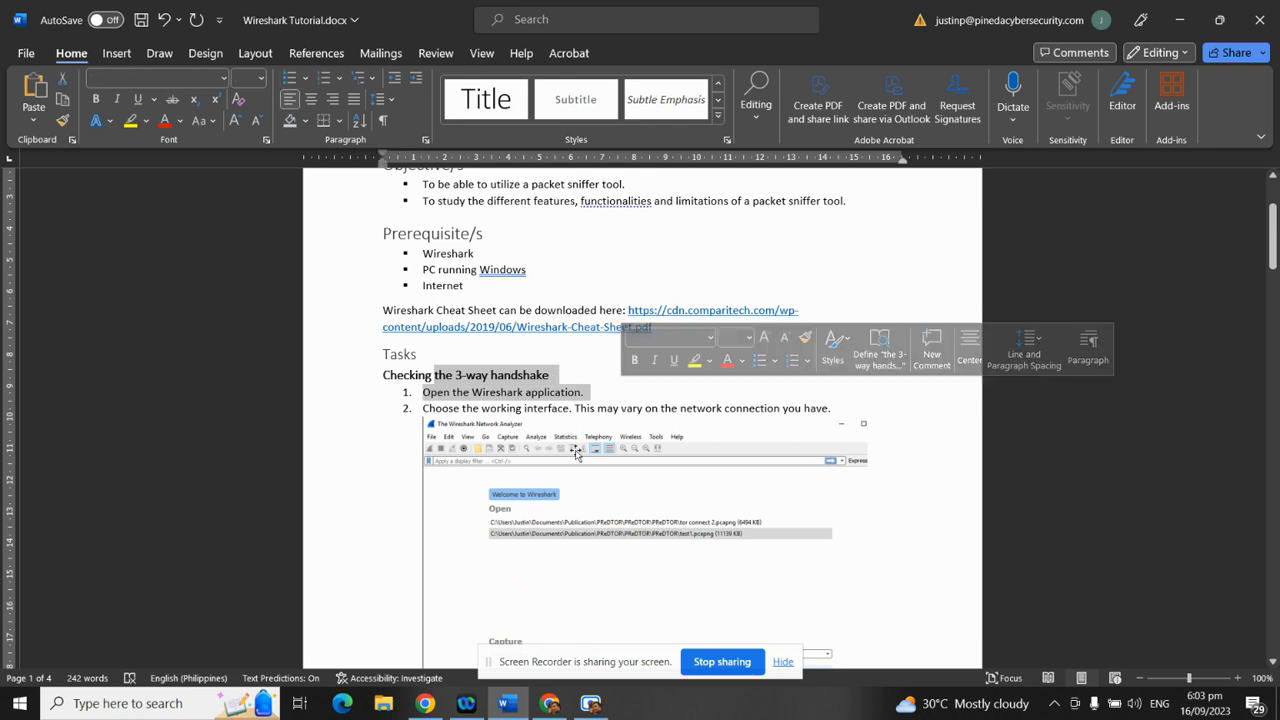
{"action": "scroll", "coordinate": [343, 528], "scroll_direction": "down", "scroll_amount": 3}
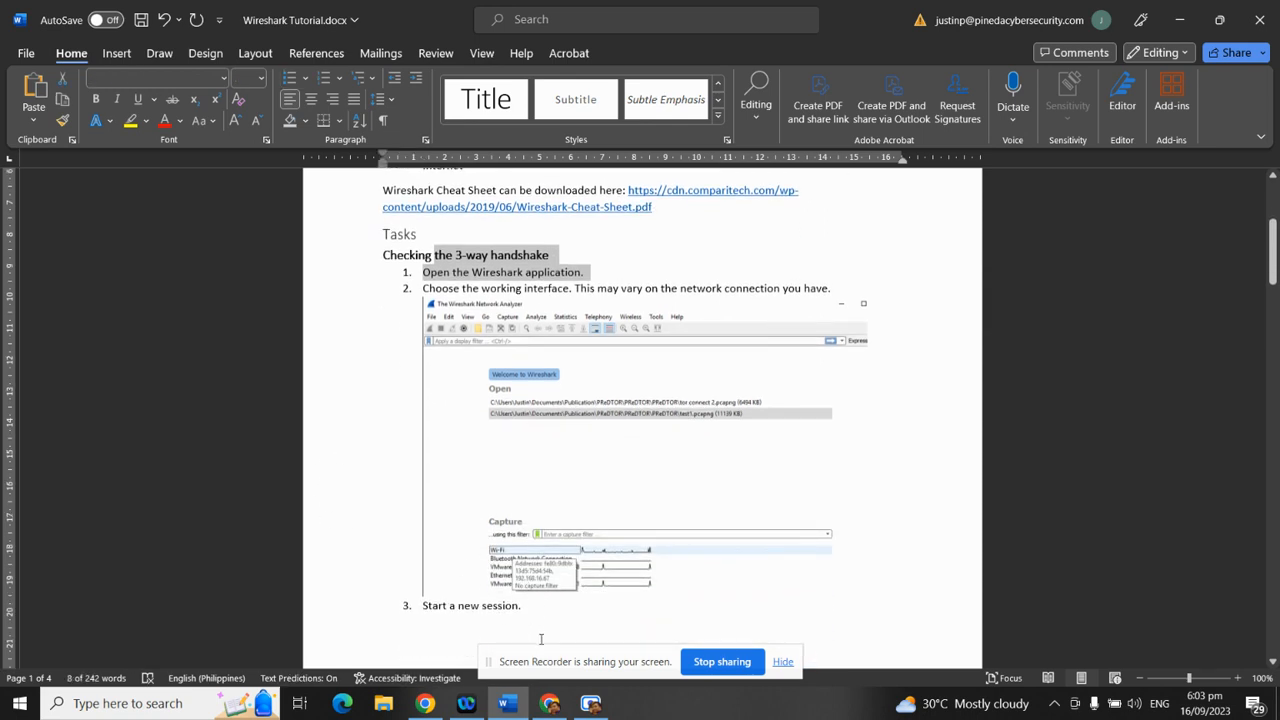
{"action": "left_click_drag", "start_coordinate": [478, 289], "coordinate": [808, 295]}
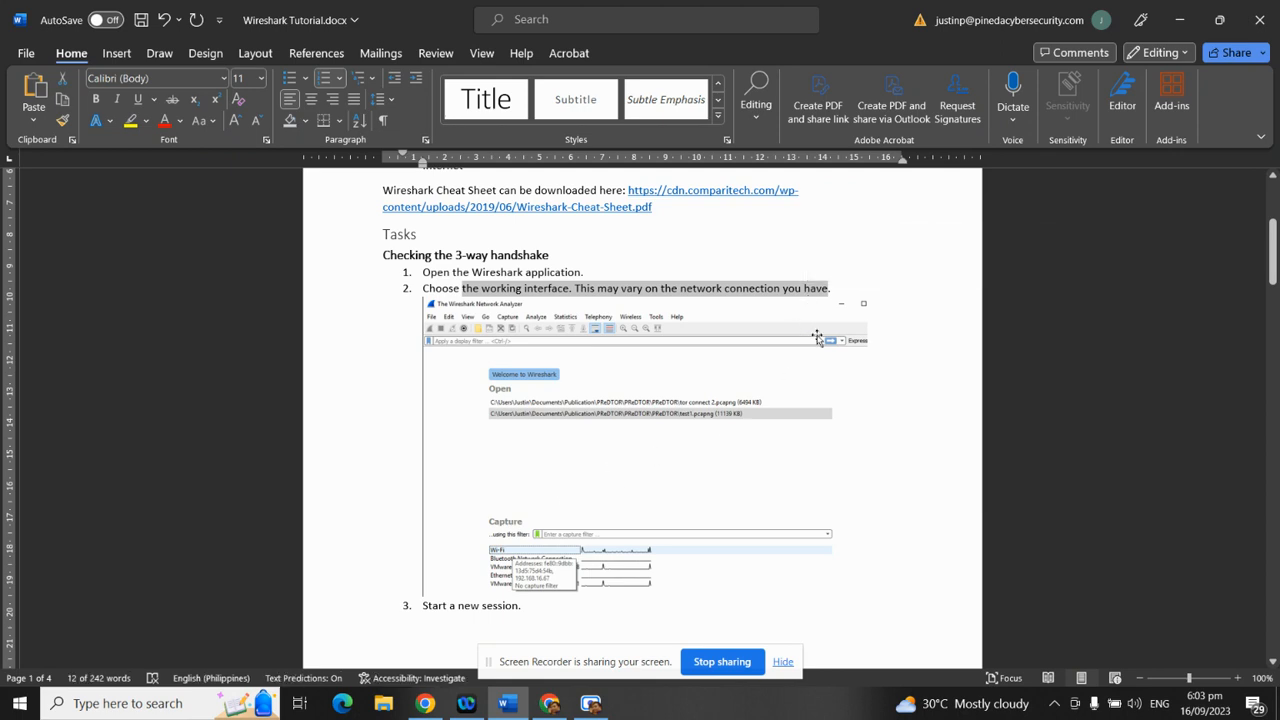
{"action": "left_click", "coordinate": [549, 703]}
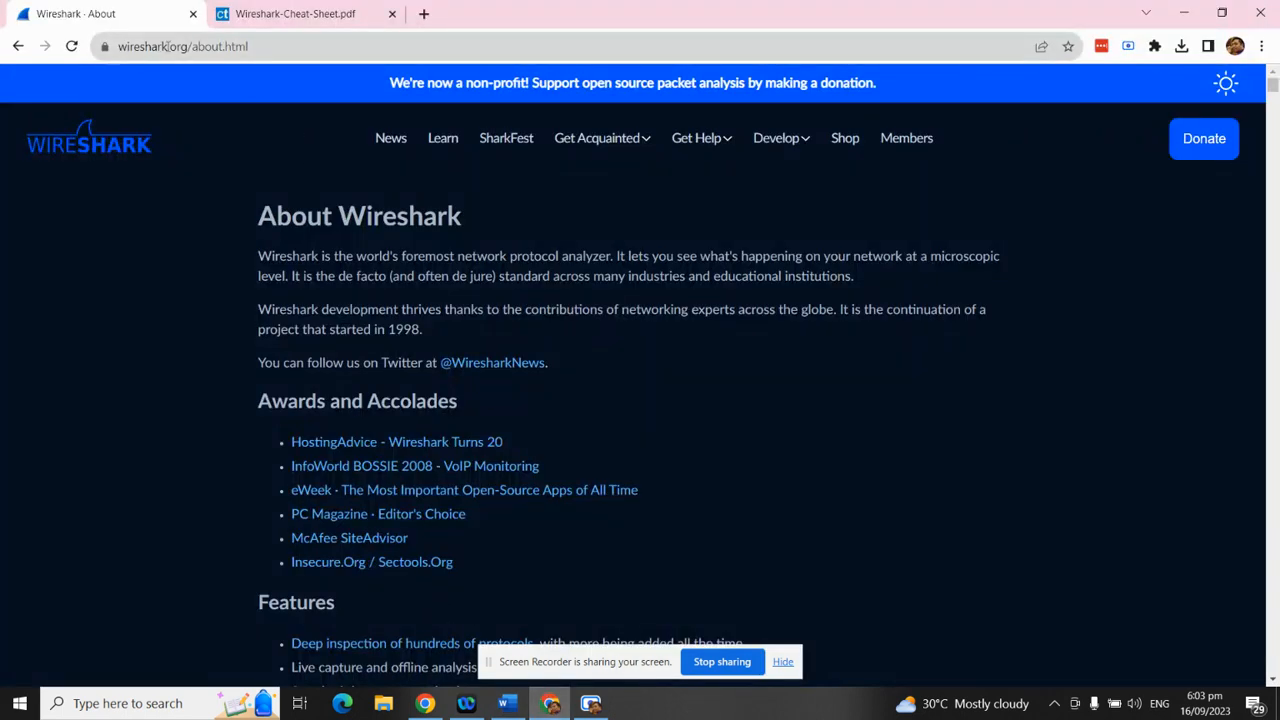
{"action": "left_click_drag", "start_coordinate": [144, 46], "coordinate": [288, 66]}
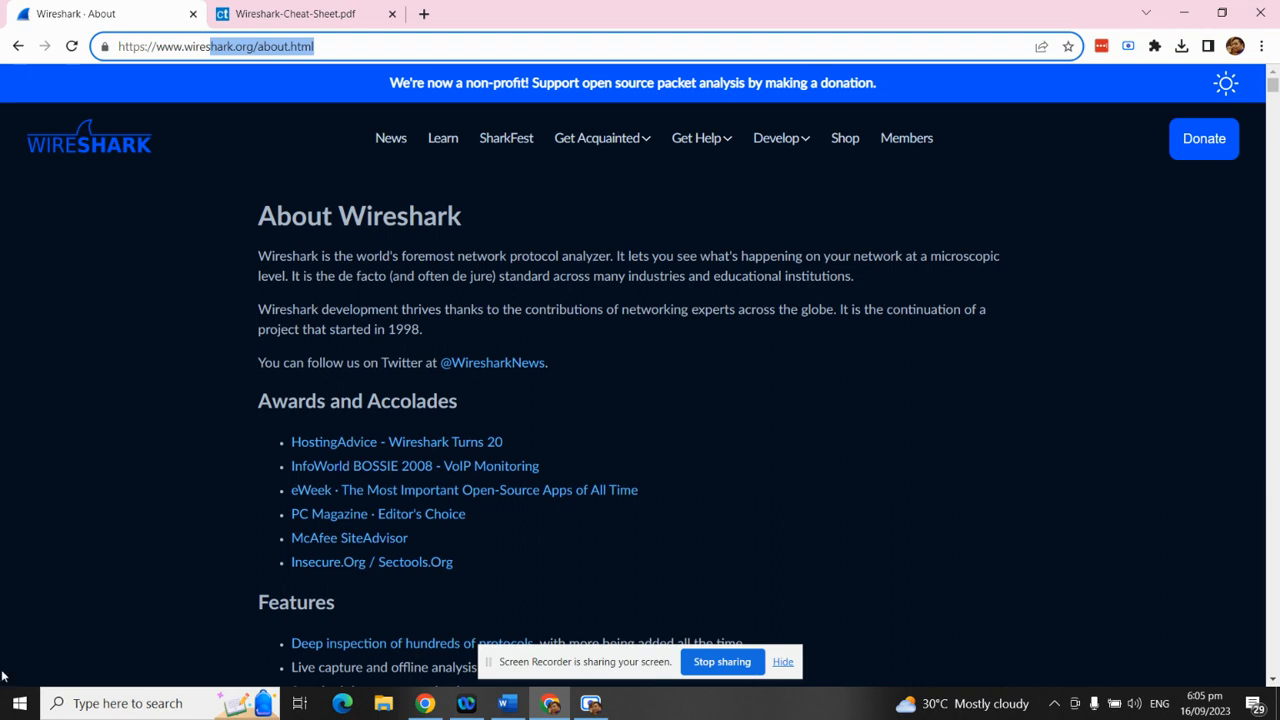
{"action": "left_click", "coordinate": [14, 705]}
Launch Wireshark from a 'wire' search, then highlight the network-connection note in step 2
{"action": "type", "text": "wire"}
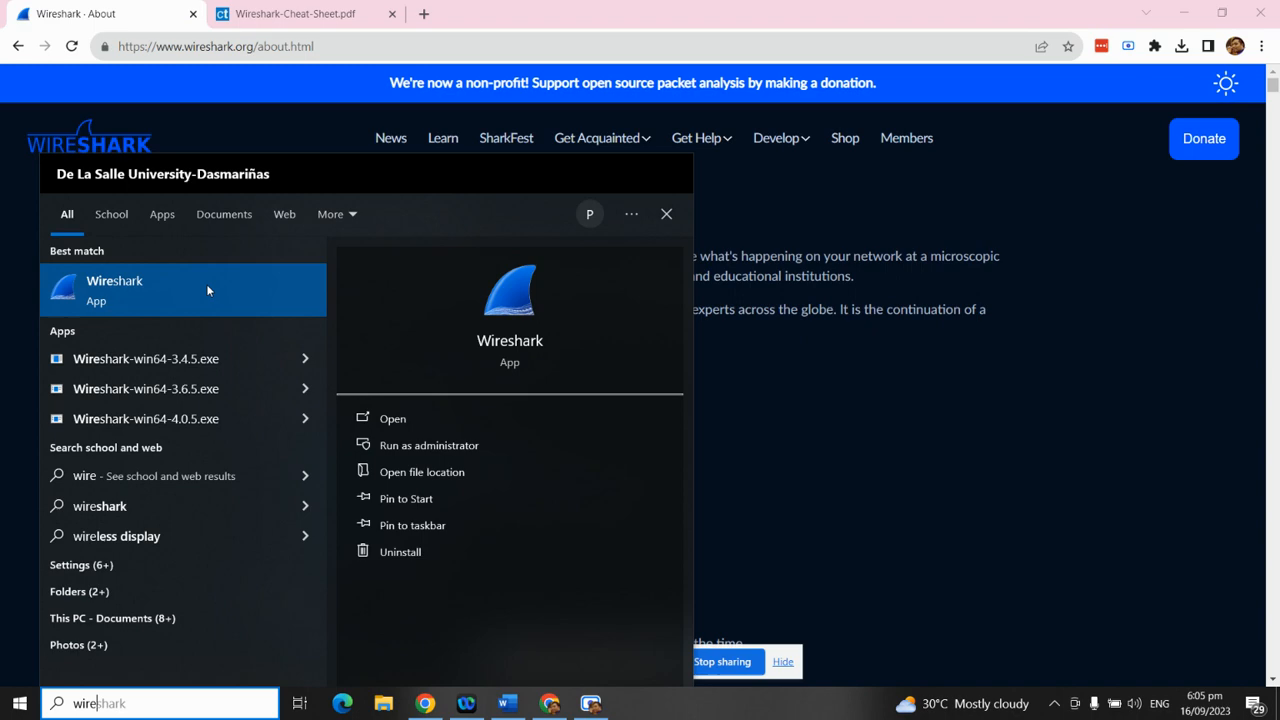
{"action": "left_click", "coordinate": [207, 290]}
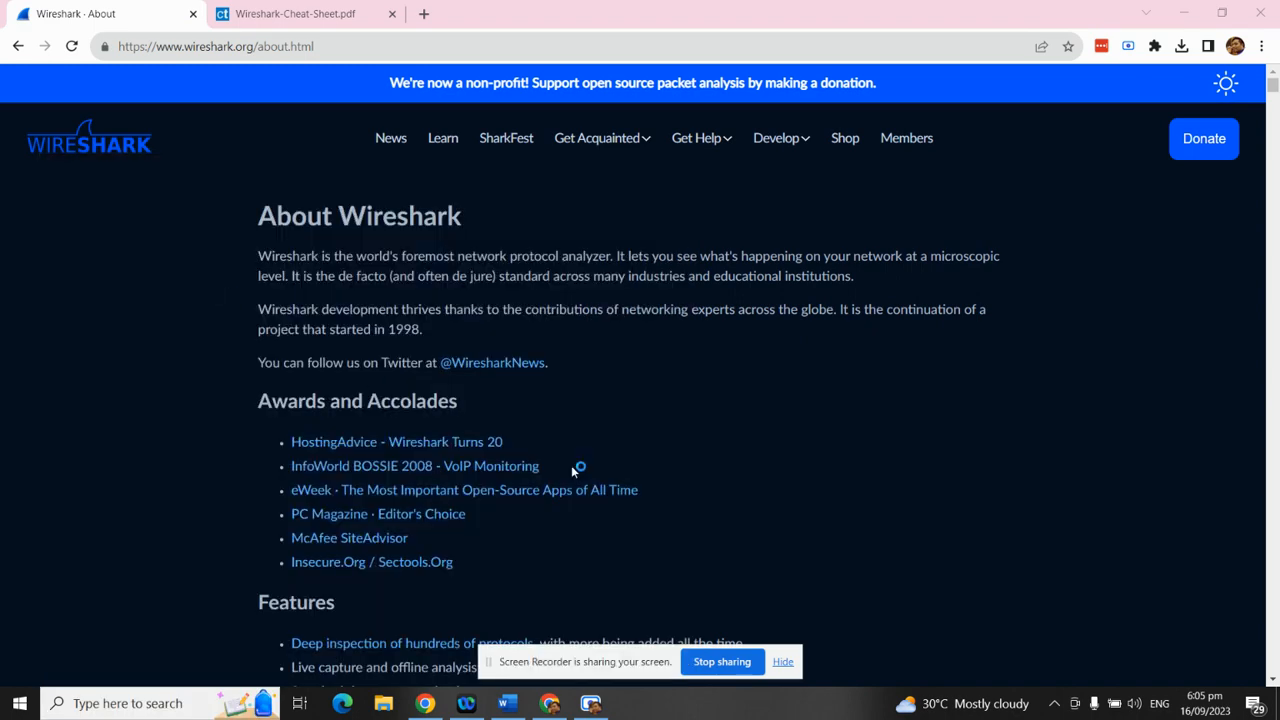
{"action": "left_click", "coordinate": [505, 704]}
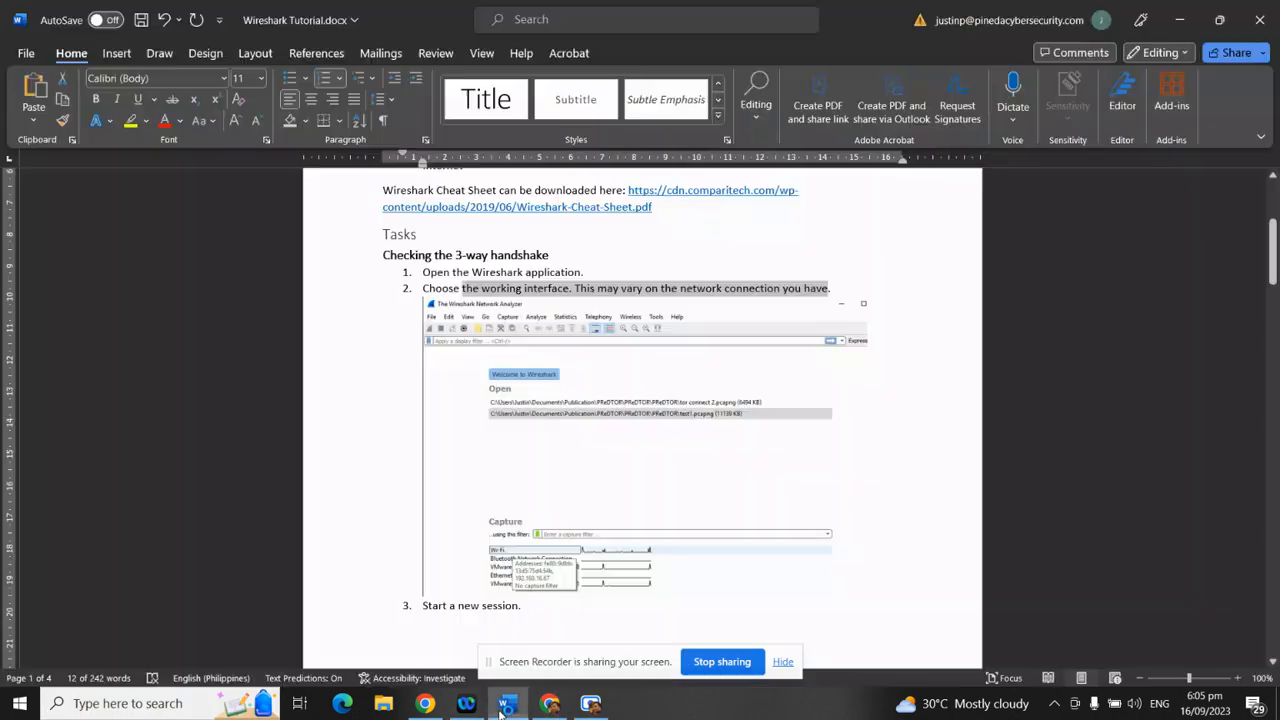
{"action": "left_click", "coordinate": [535, 289]}
{"action": "left_click_drag", "start_coordinate": [566, 288], "coordinate": [741, 298]}
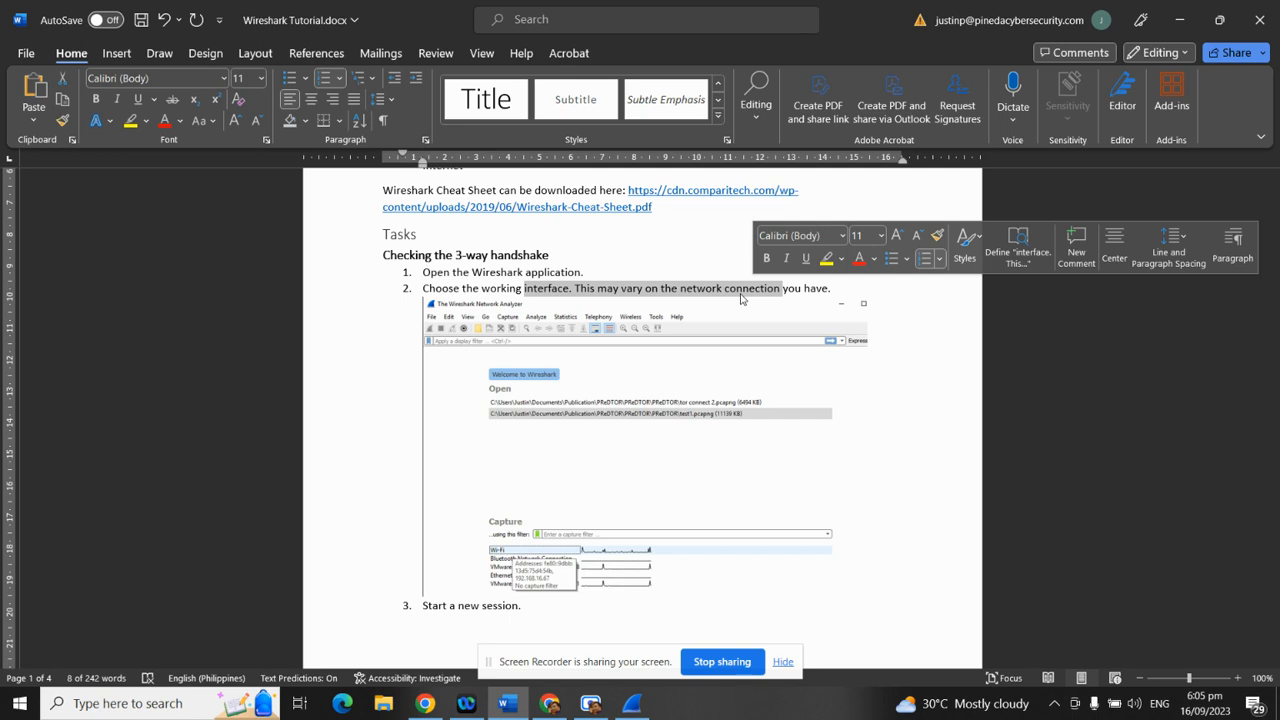
Select the Wi-Fi capture interface and move the Wireshark window to the right side
{"action": "left_click", "coordinate": [631, 703]}
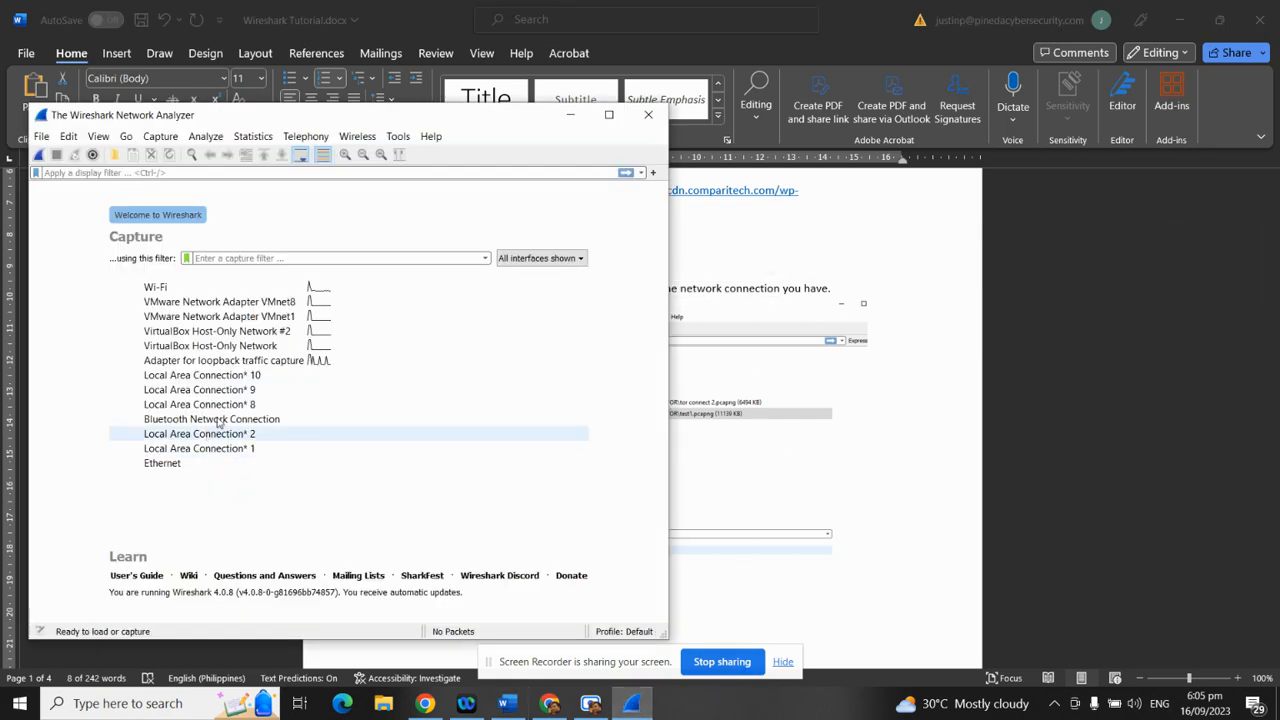
{"action": "left_click", "coordinate": [198, 289]}
{"action": "left_click_drag", "start_coordinate": [400, 116], "coordinate": [656, 103]}
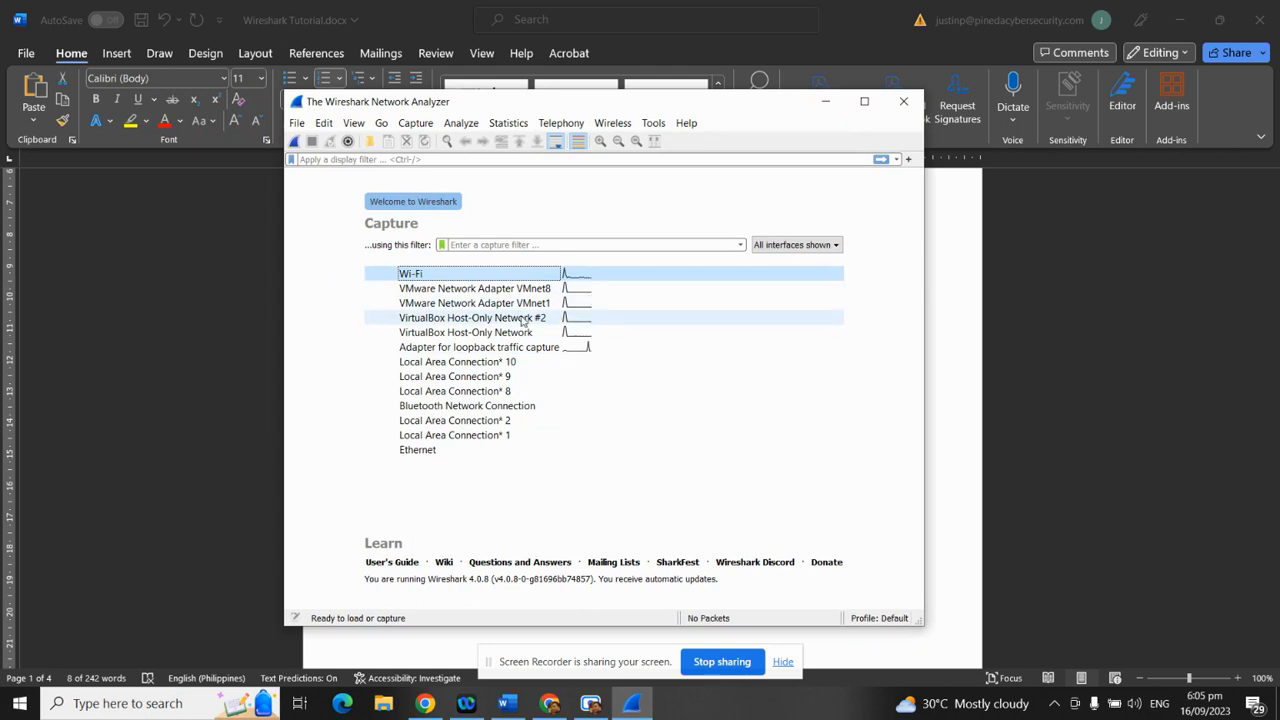
{"action": "mouse_move", "coordinate": [521, 320]}
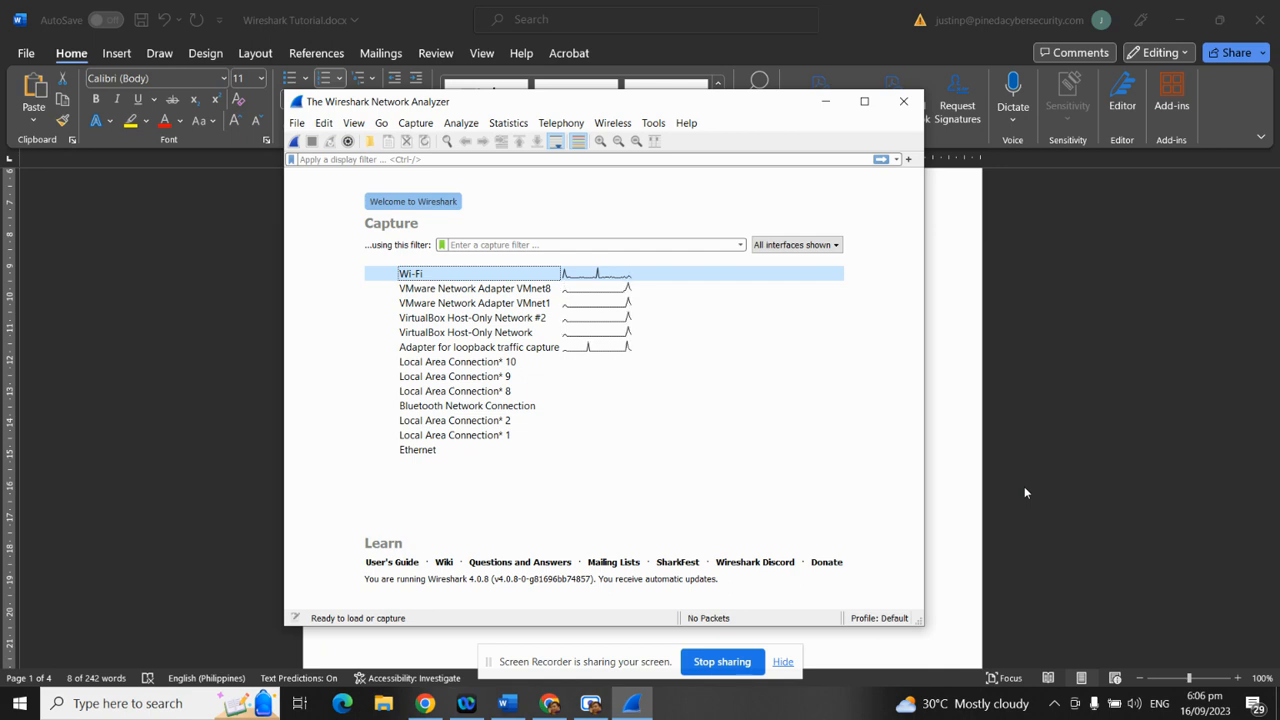
{"action": "left_click_drag", "start_coordinate": [472, 112], "coordinate": [691, 118]}
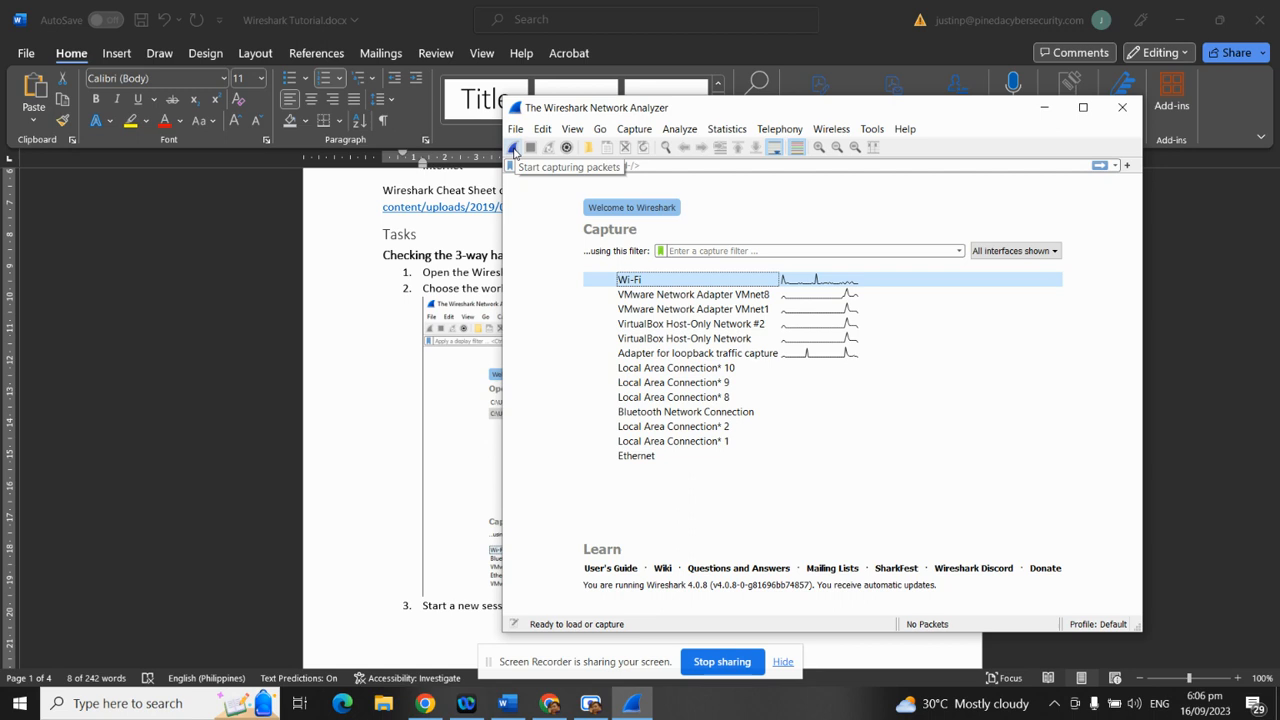
{"action": "left_click", "coordinate": [394, 371]}
Scroll through the tutorial and highlight the 'Checking the 3-way handshake' heading
{"action": "scroll", "coordinate": [391, 420], "scroll_direction": "down", "scroll_amount": 4}
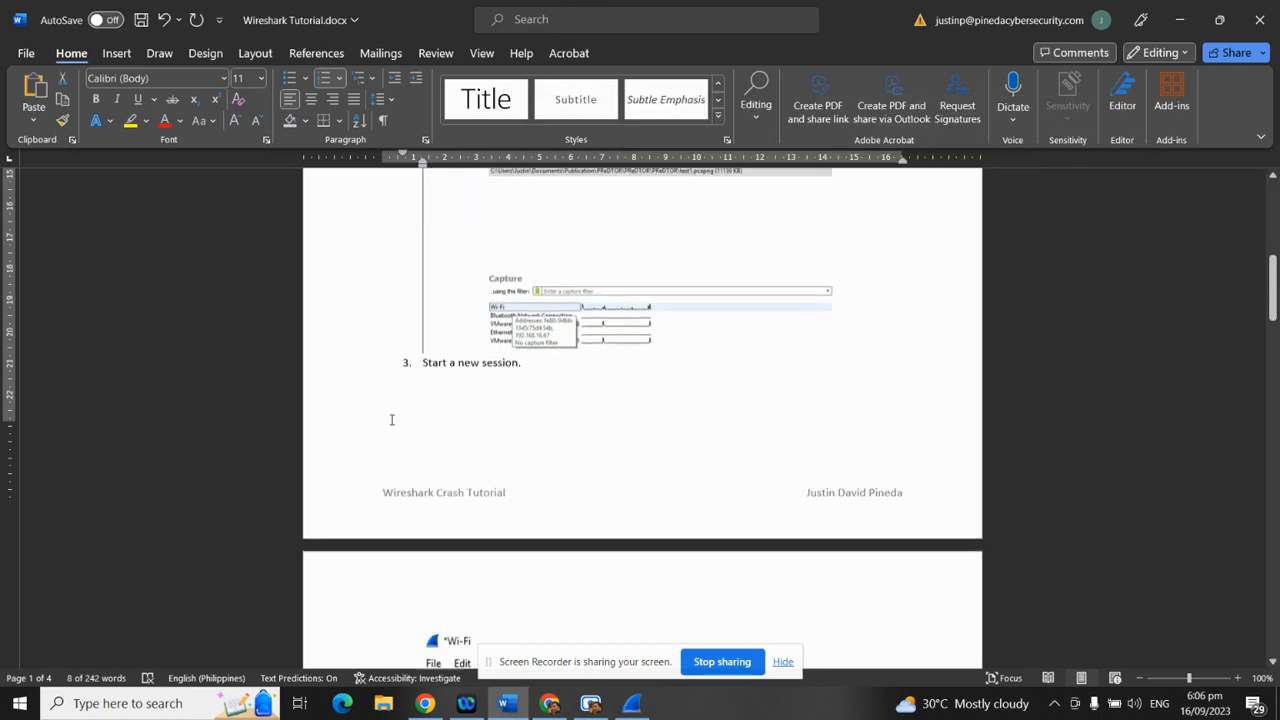
{"action": "scroll", "coordinate": [392, 425], "scroll_direction": "down", "scroll_amount": 3}
{"action": "left_click_drag", "start_coordinate": [539, 250], "coordinate": [424, 252]}
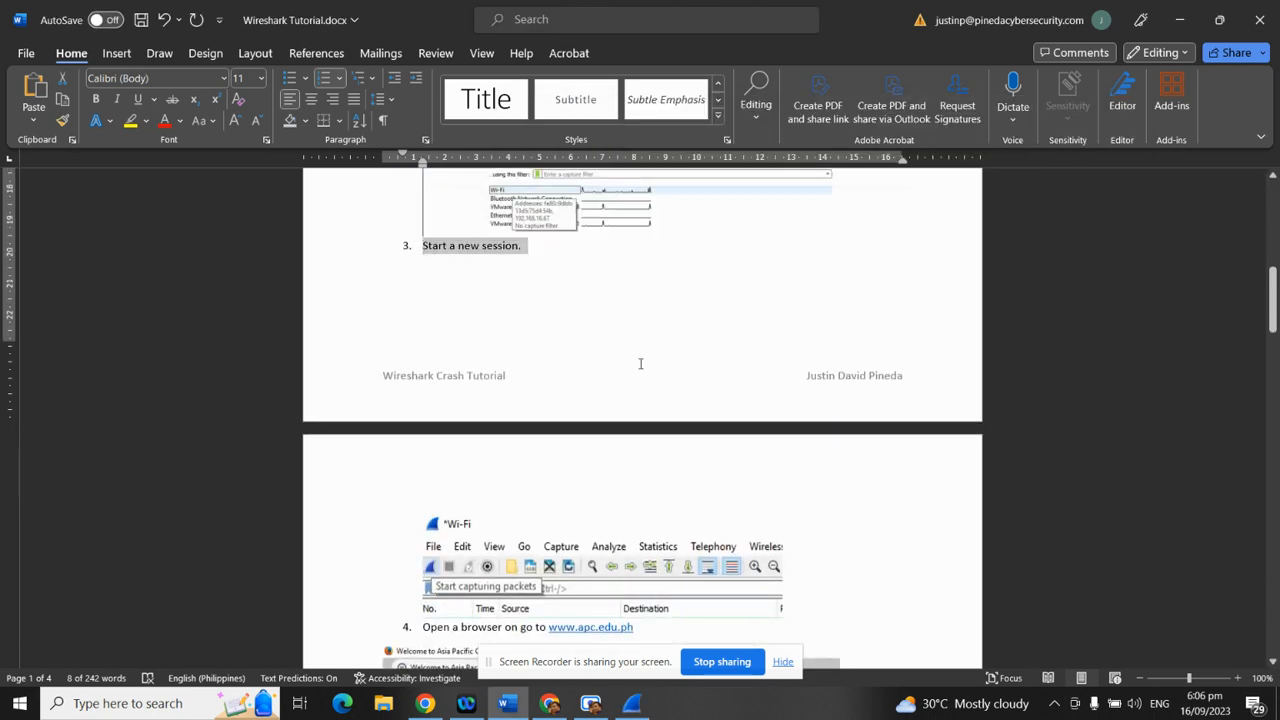
{"action": "scroll", "coordinate": [686, 420], "scroll_direction": "up", "scroll_amount": 1}
{"action": "scroll", "coordinate": [686, 430], "scroll_direction": "down", "scroll_amount": 6}
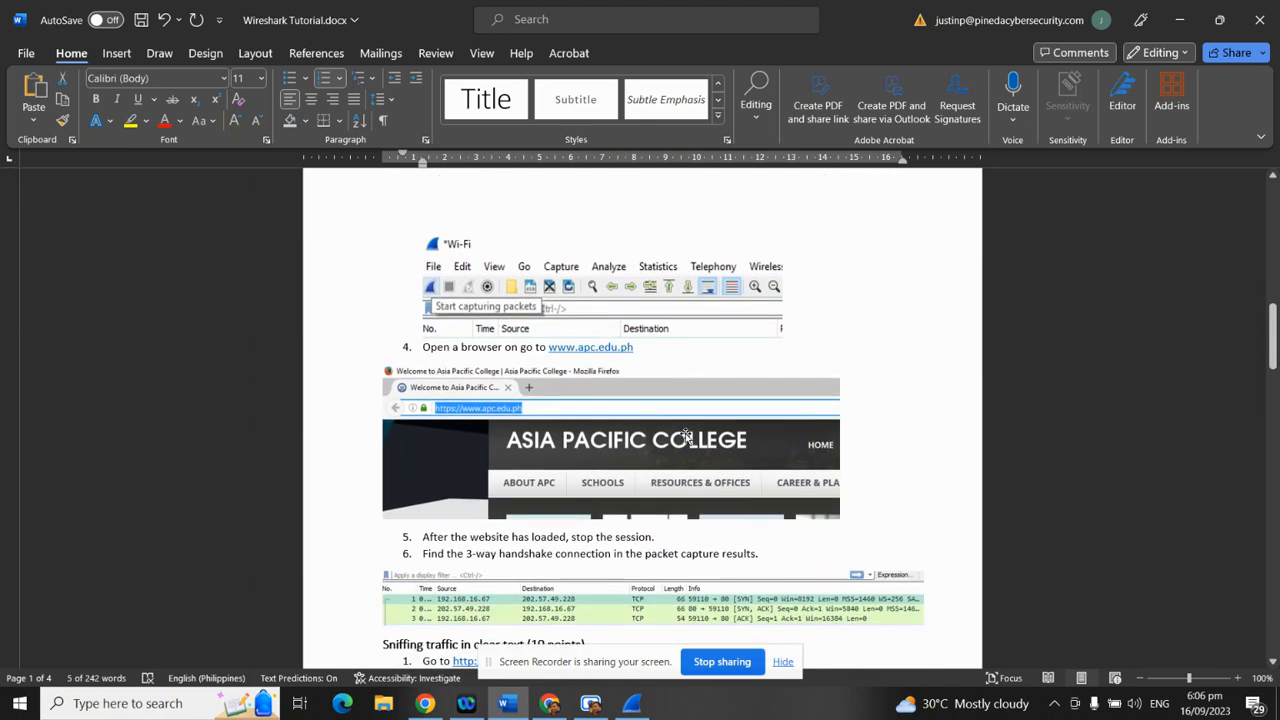
{"action": "scroll", "coordinate": [686, 438], "scroll_direction": "down", "scroll_amount": 3}
{"action": "scroll", "coordinate": [672, 452], "scroll_direction": "up", "scroll_amount": 1}
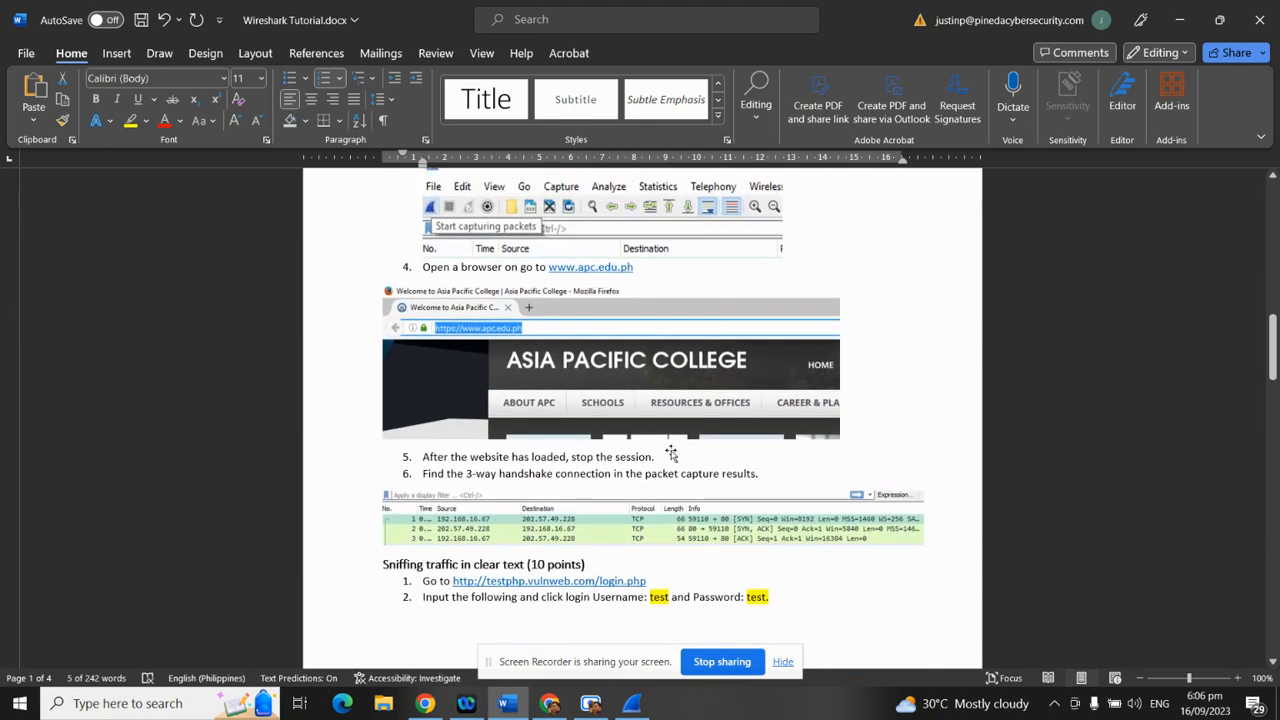
{"action": "scroll", "coordinate": [671, 453], "scroll_direction": "up", "scroll_amount": 2}
{"action": "left_click_drag", "start_coordinate": [653, 352], "coordinate": [547, 354]}
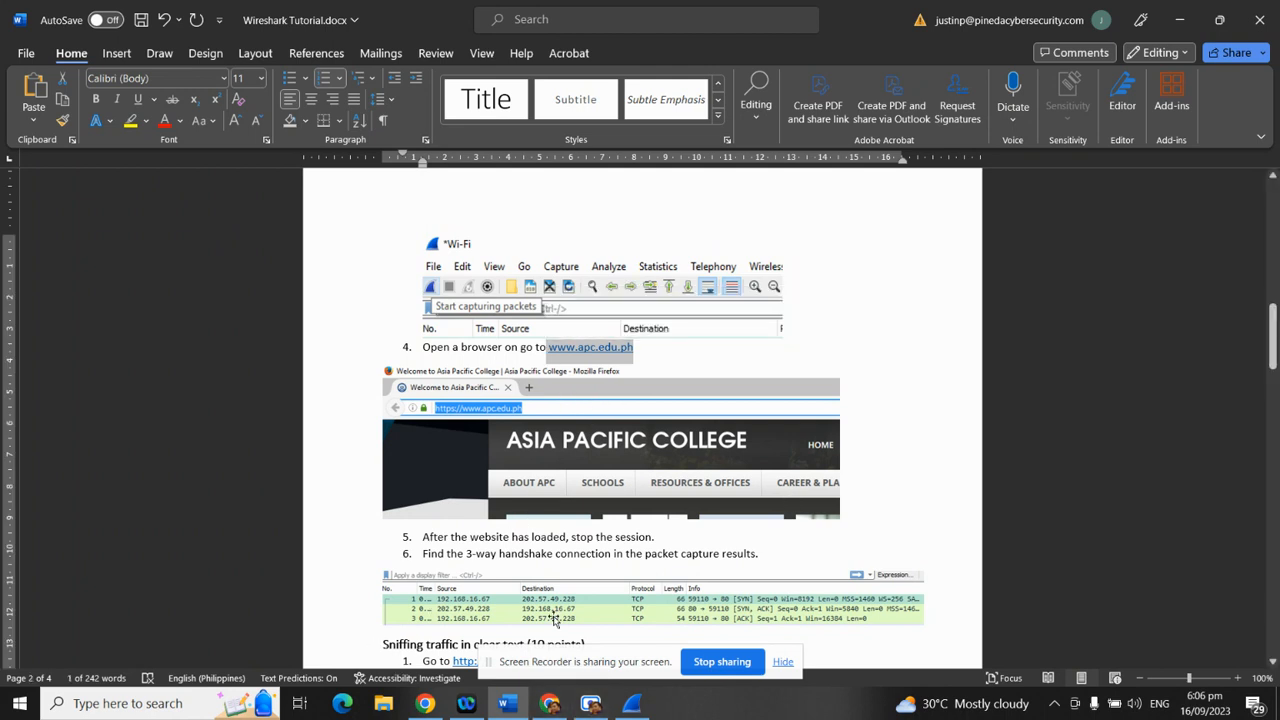
{"action": "scroll", "coordinate": [545, 609], "scroll_direction": "up", "scroll_amount": 10}
{"action": "scroll", "coordinate": [545, 609], "scroll_direction": "up", "scroll_amount": 5}
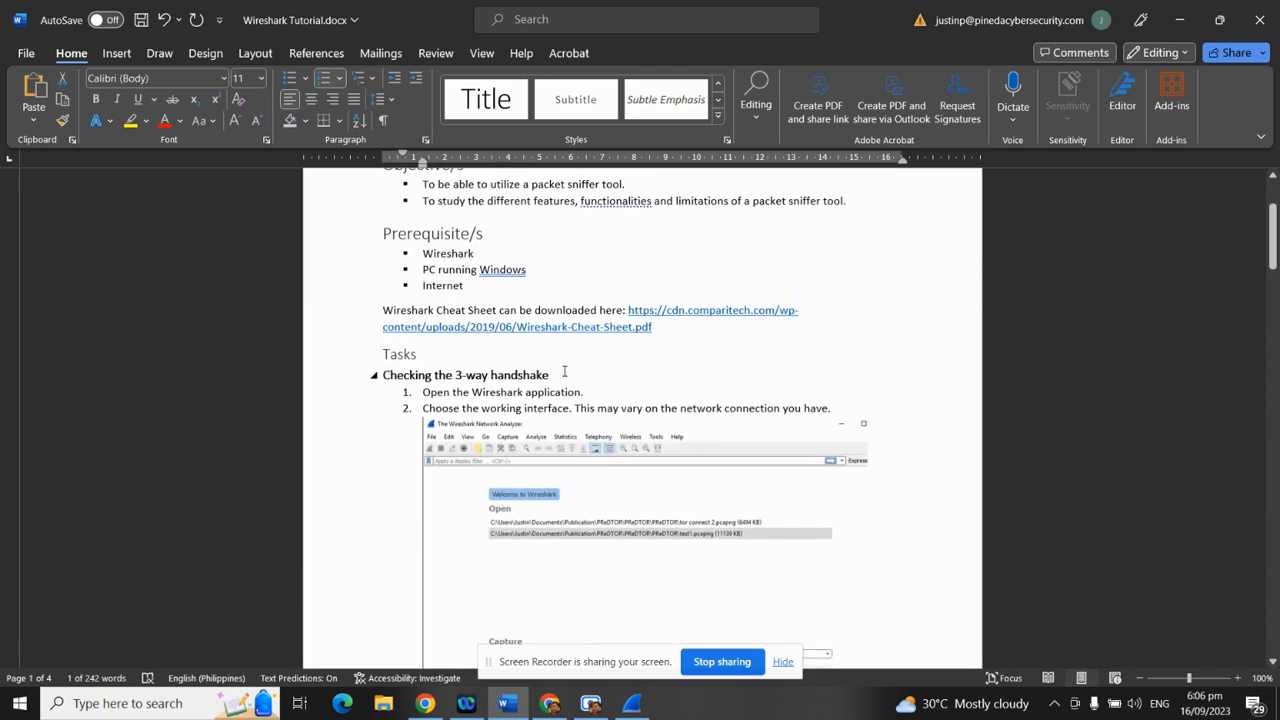
{"action": "left_click_drag", "start_coordinate": [564, 375], "coordinate": [381, 375]}
{"action": "scroll", "coordinate": [425, 465], "scroll_direction": "down", "scroll_amount": 2}
{"action": "scroll", "coordinate": [425, 475], "scroll_direction": "down", "scroll_amount": 8}
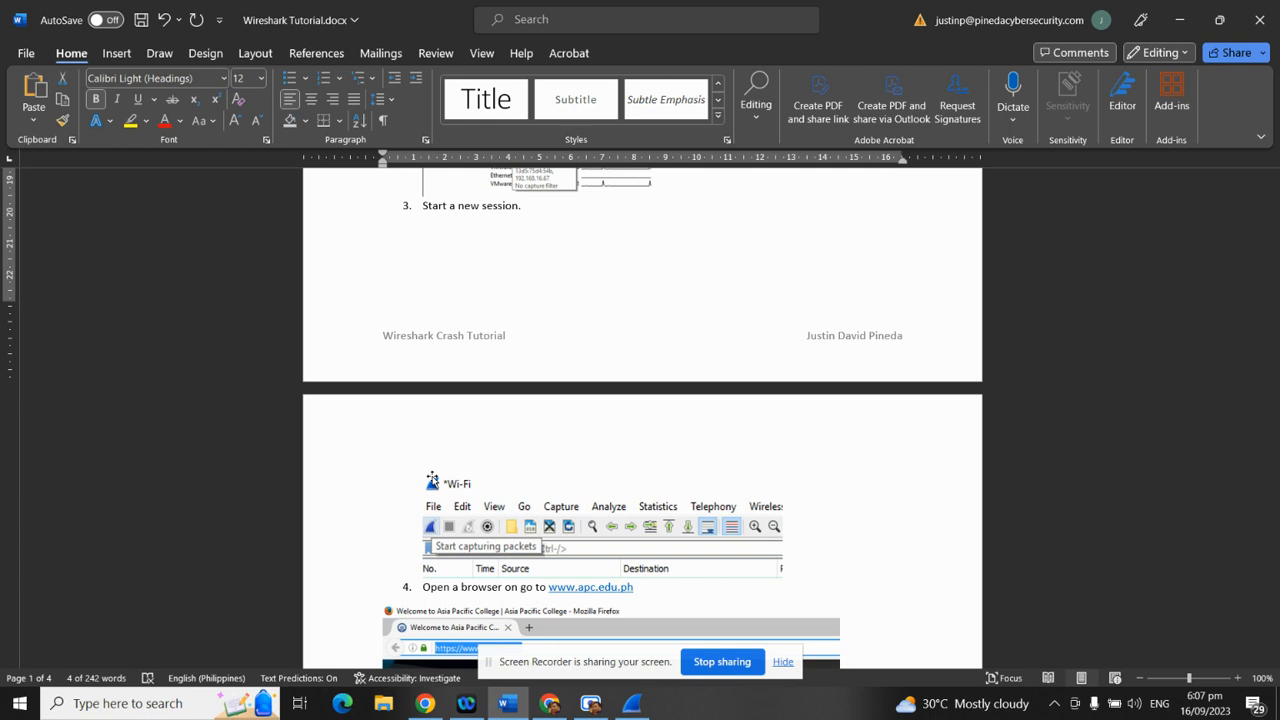
{"action": "scroll", "coordinate": [590, 445], "scroll_direction": "up", "scroll_amount": 8}
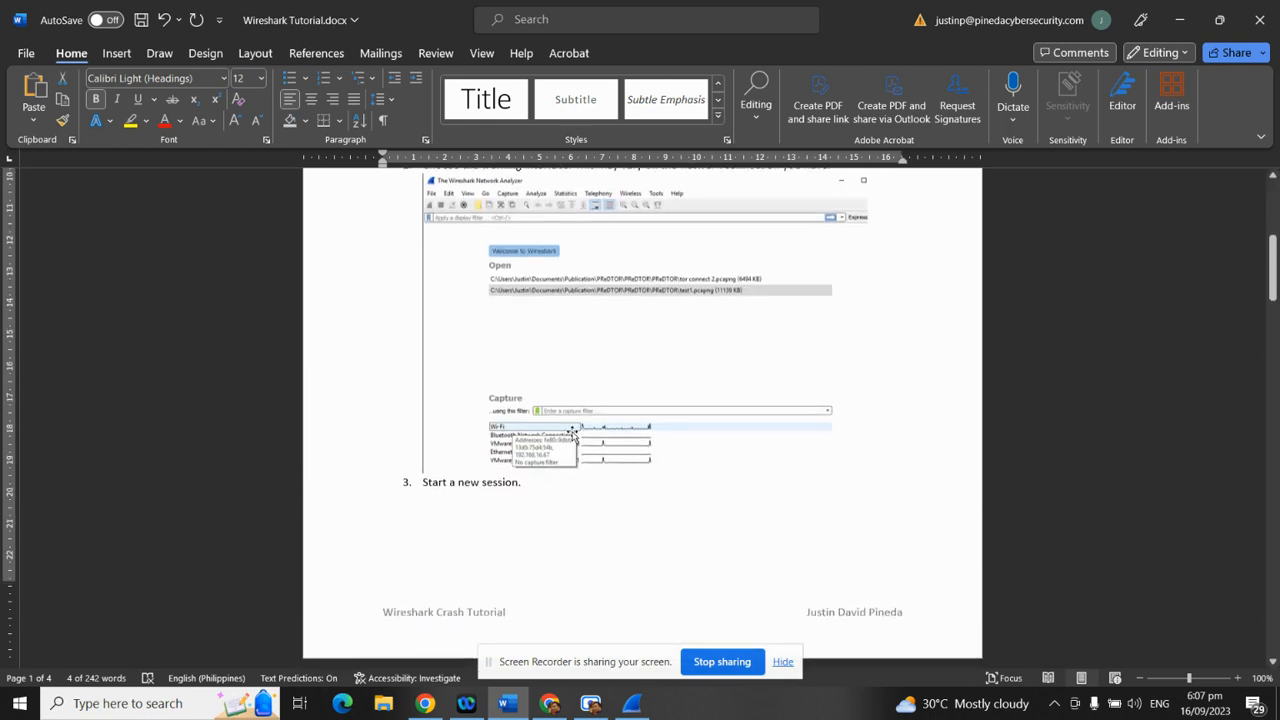
{"action": "scroll", "coordinate": [760, 448], "scroll_direction": "up", "scroll_amount": 2}
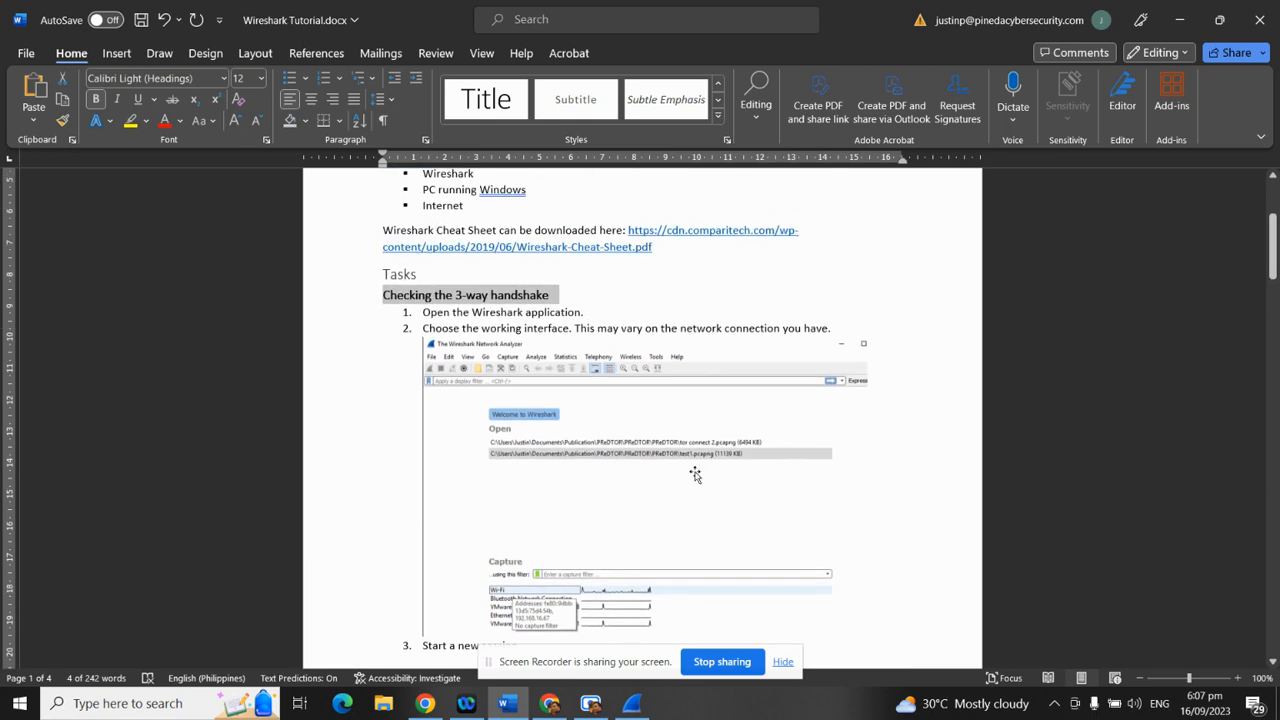
{"action": "scroll", "coordinate": [696, 472], "scroll_direction": "down", "scroll_amount": 7}
{"action": "scroll", "coordinate": [696, 472], "scroll_direction": "down", "scroll_amount": 9}
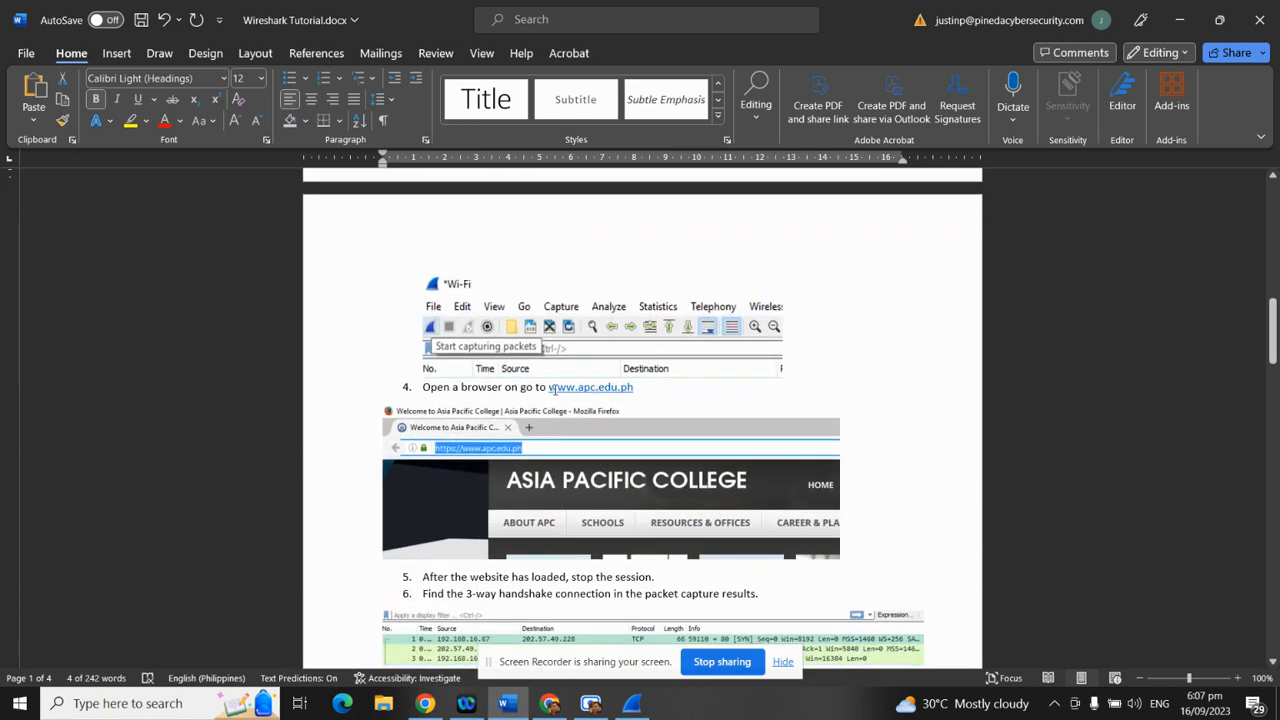
{"action": "left_click_drag", "start_coordinate": [551, 389], "coordinate": [634, 389]}
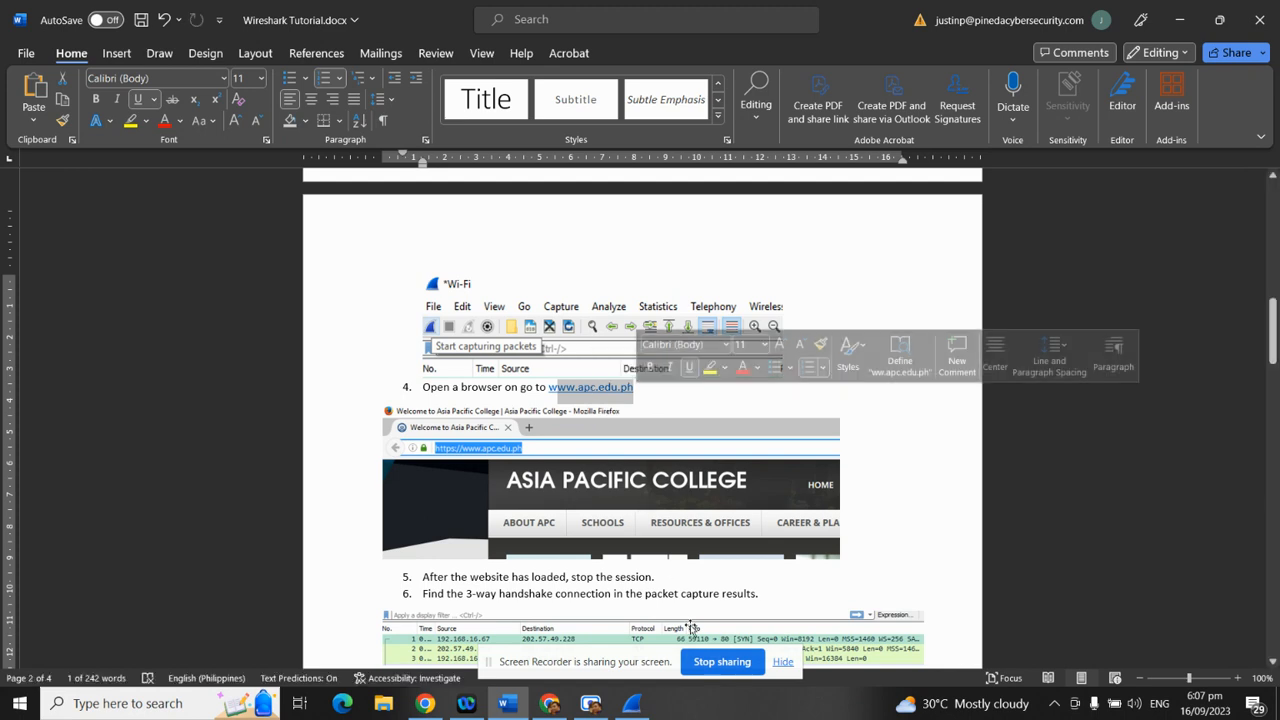
{"action": "left_click", "coordinate": [641, 388]}
{"action": "left_click_drag", "start_coordinate": [641, 388], "coordinate": [546, 394]}
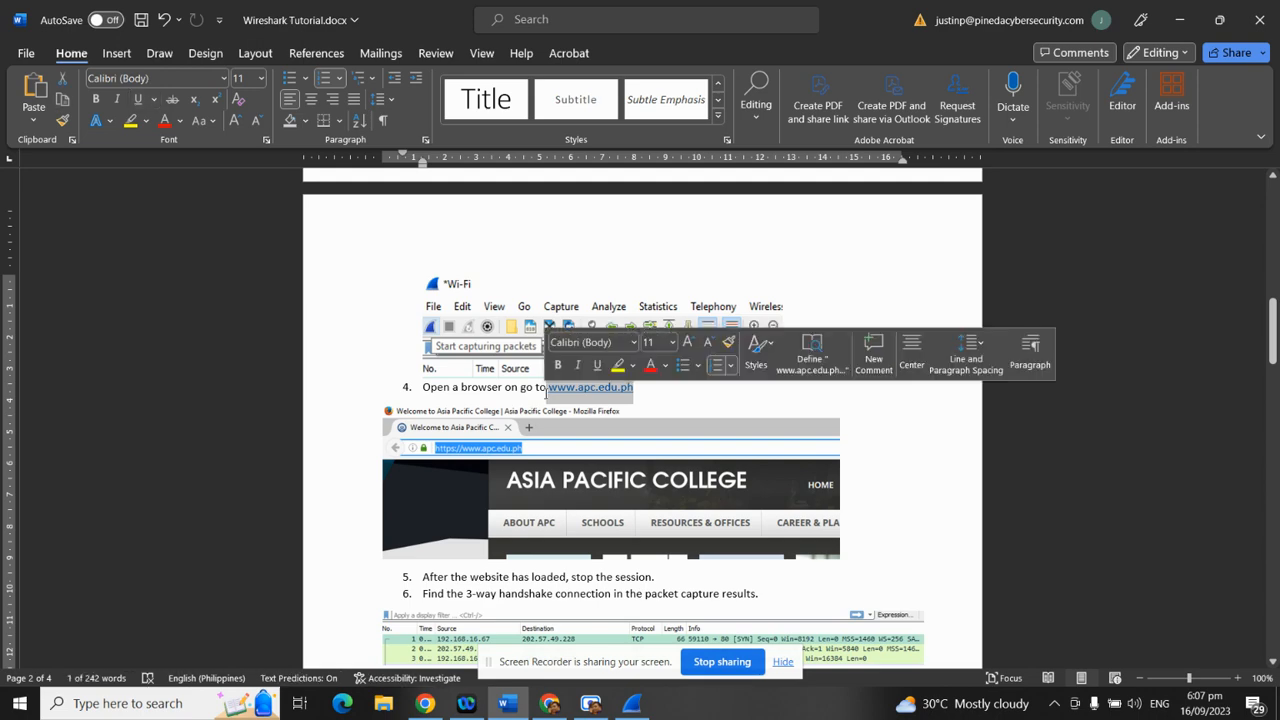
{"action": "key", "text": "ctrl+c"}
{"action": "left_click", "coordinate": [546, 708]}
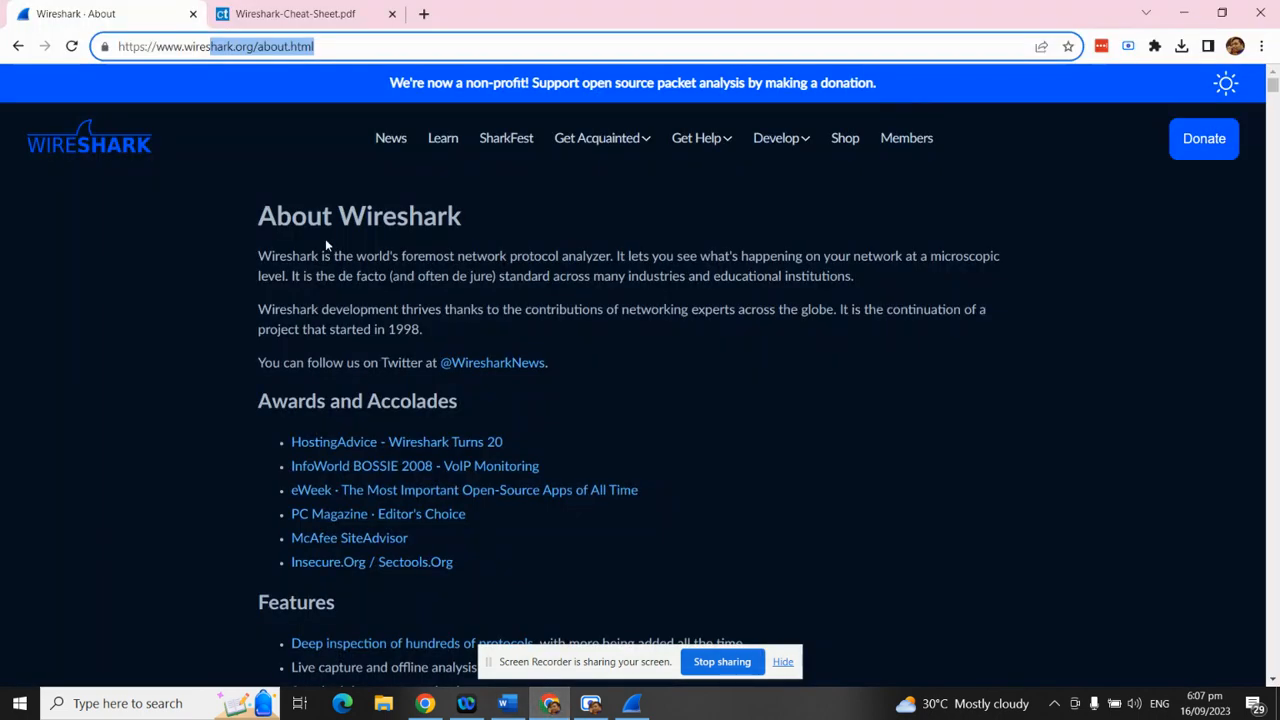
{"action": "left_click", "coordinate": [370, 14]}
{"action": "left_click", "coordinate": [424, 14]}
{"action": "key", "text": "ctrl+v"}
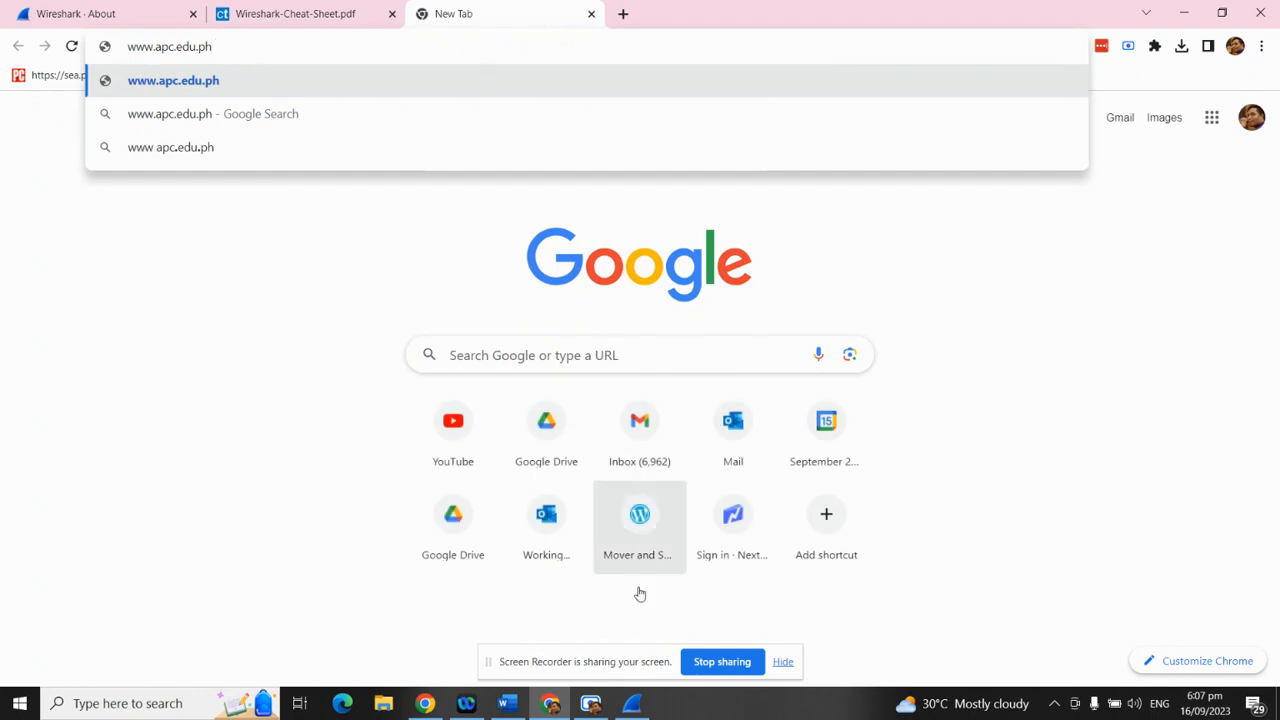
{"action": "left_click", "coordinate": [633, 705]}
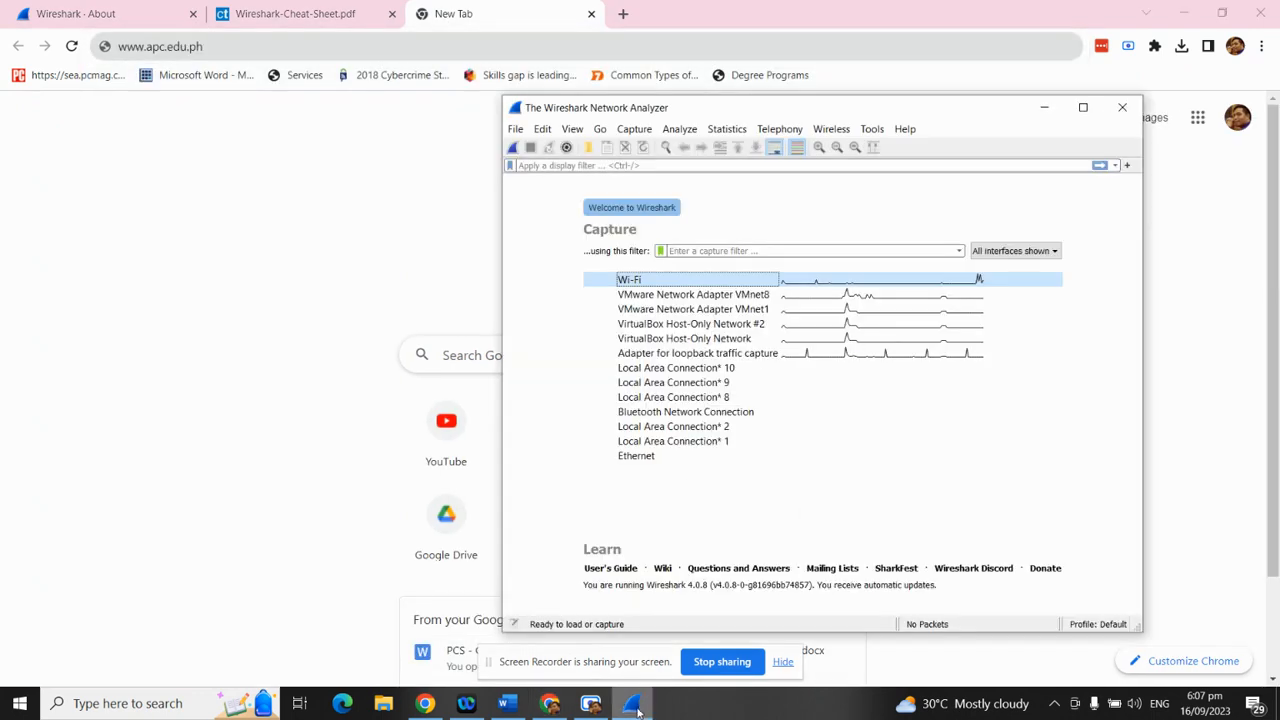
{"action": "left_click", "coordinate": [516, 148]}
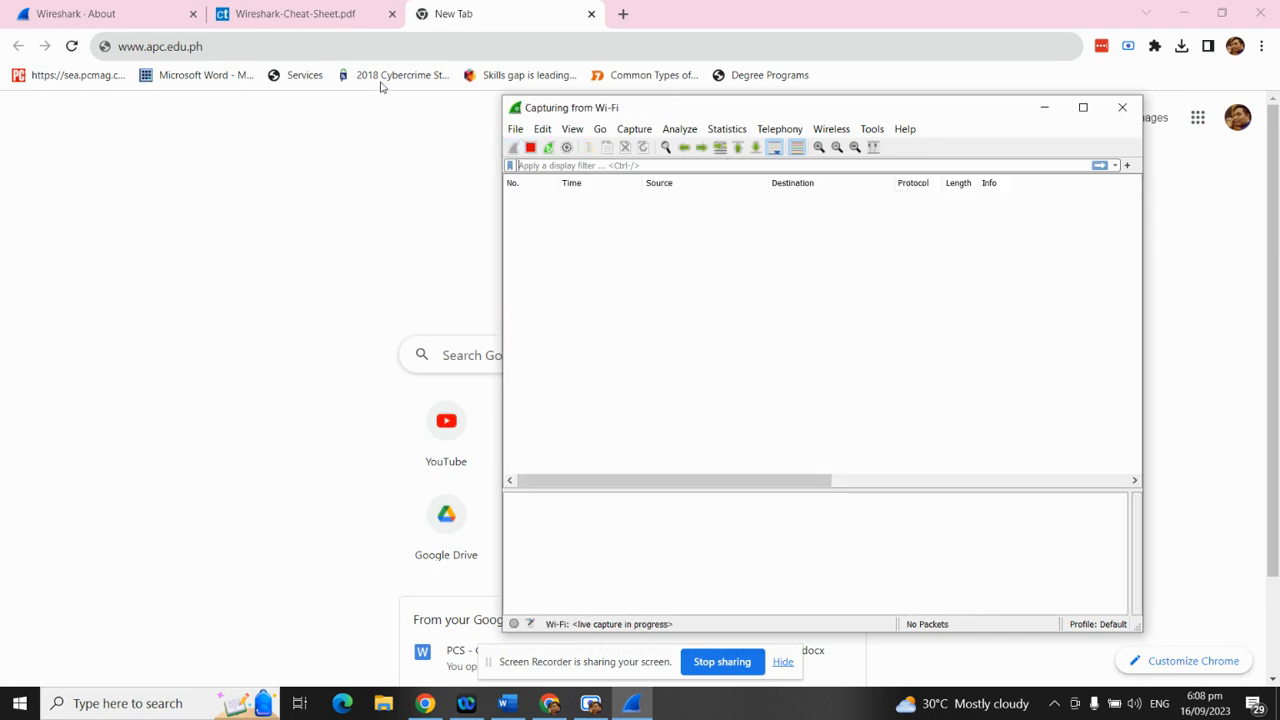
{"action": "left_click", "coordinate": [358, 46]}
{"action": "key", "text": "Return"}
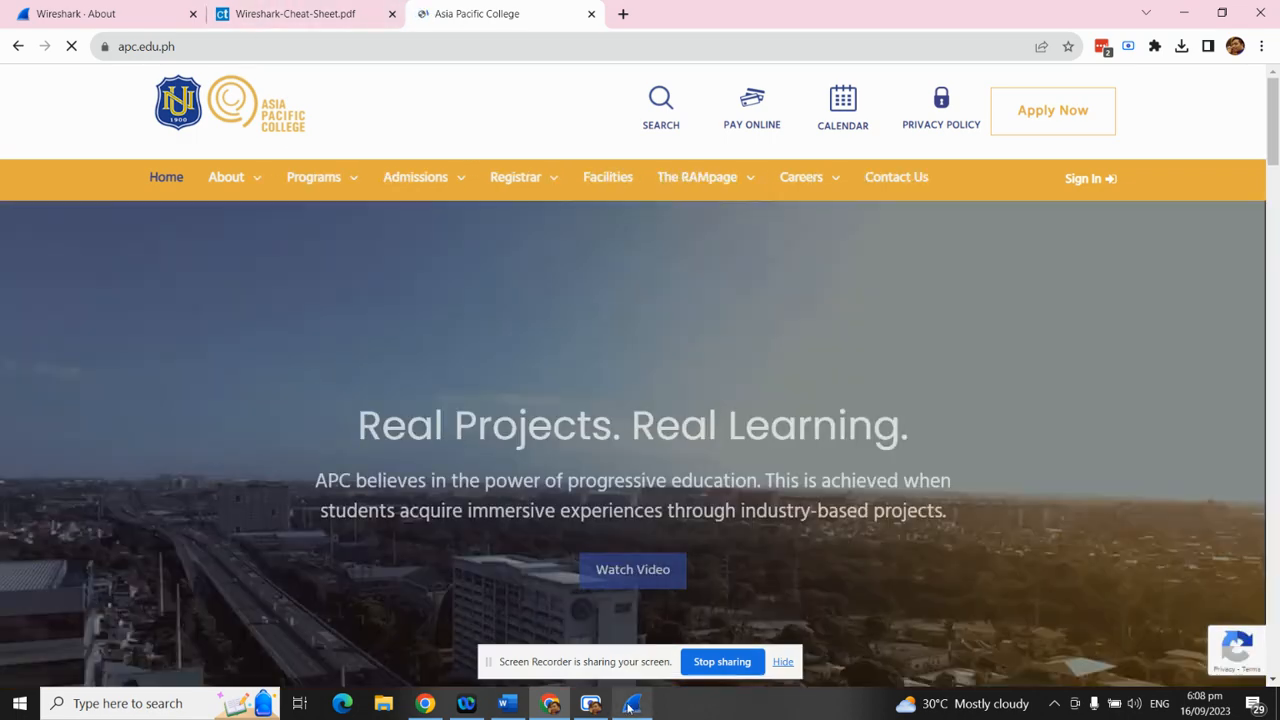
Stop the capture at 15042 packets and return to the college homepage
{"action": "left_click", "coordinate": [630, 704]}
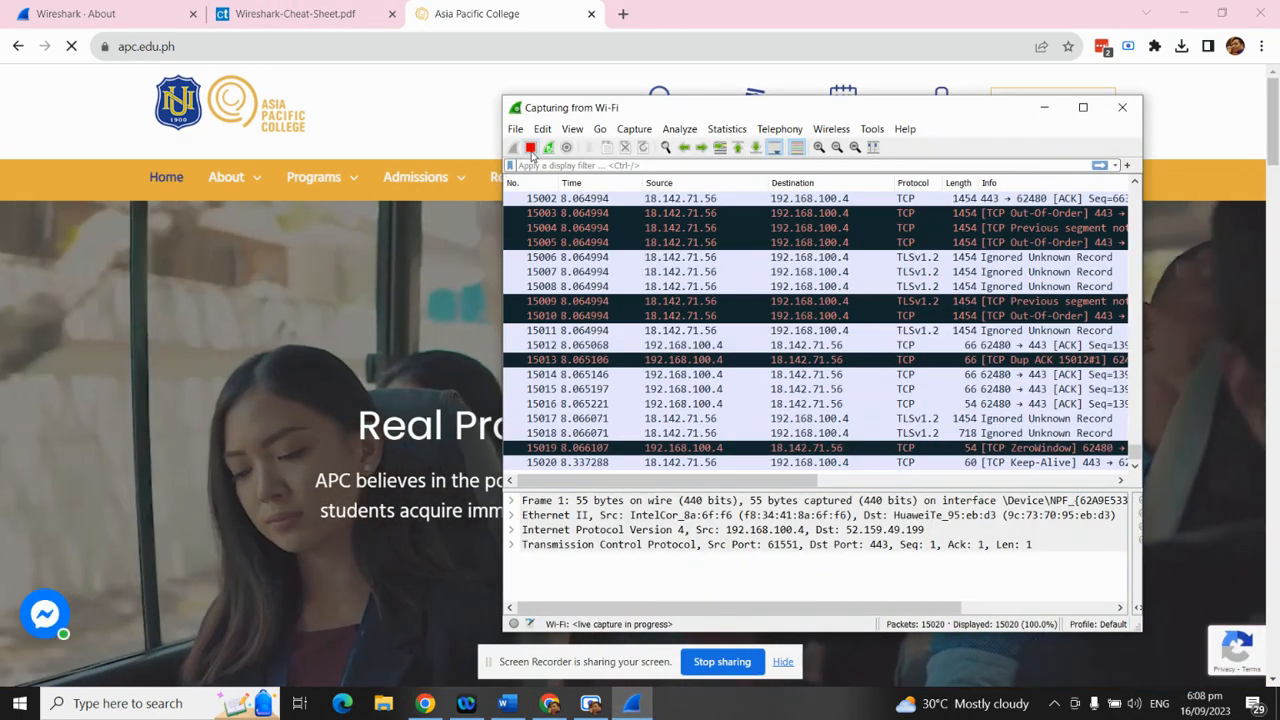
{"action": "left_click", "coordinate": [531, 148]}
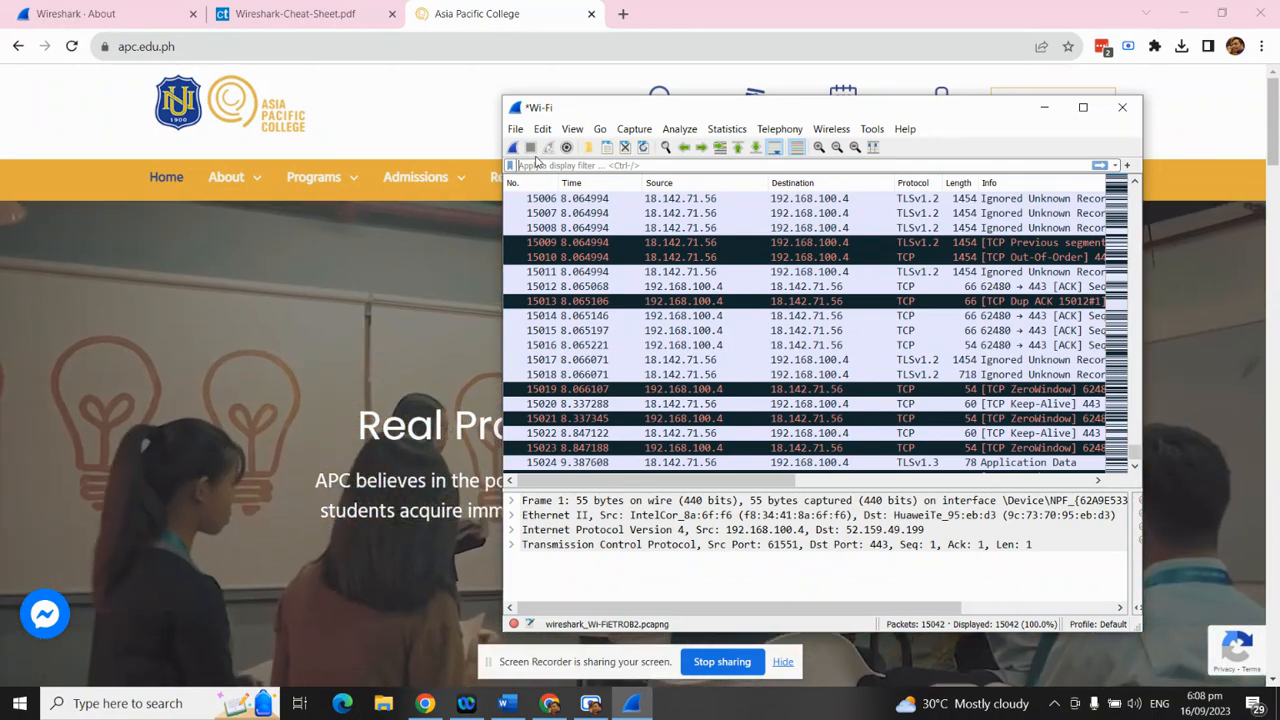
{"action": "scroll", "coordinate": [765, 316], "scroll_direction": "up", "scroll_amount": 20}
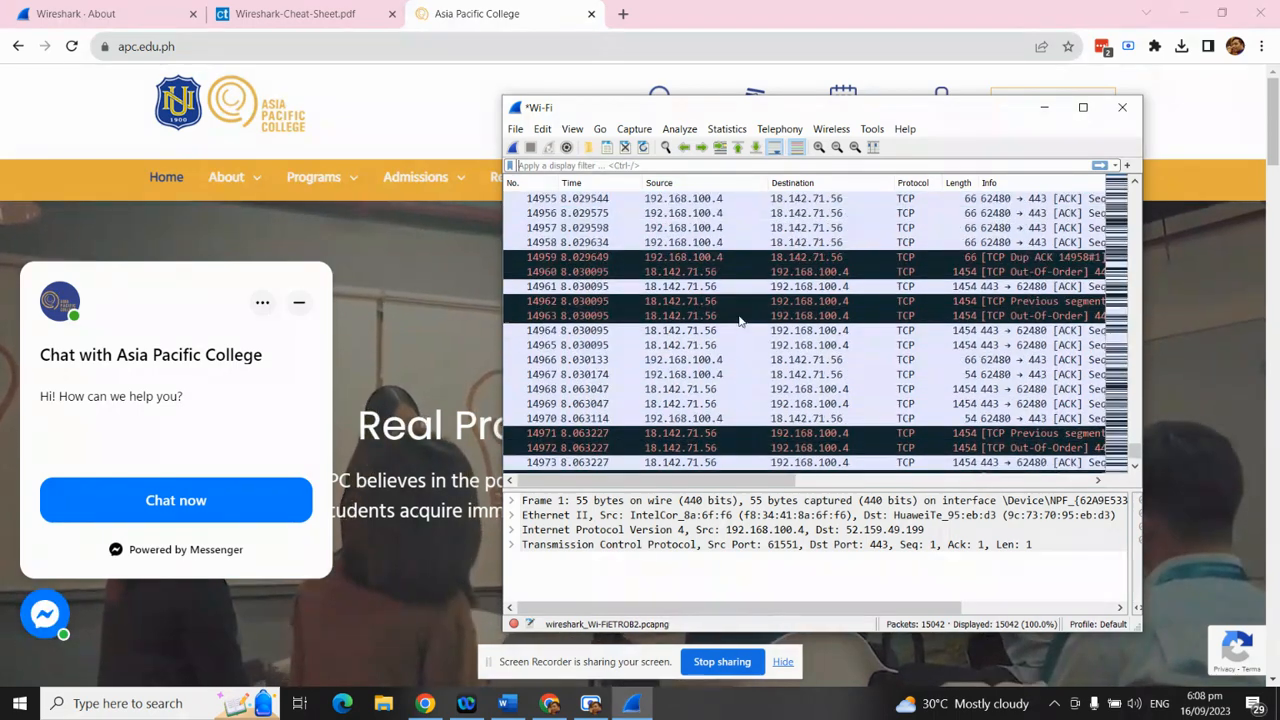
{"action": "scroll", "coordinate": [730, 320], "scroll_direction": "down", "scroll_amount": 5}
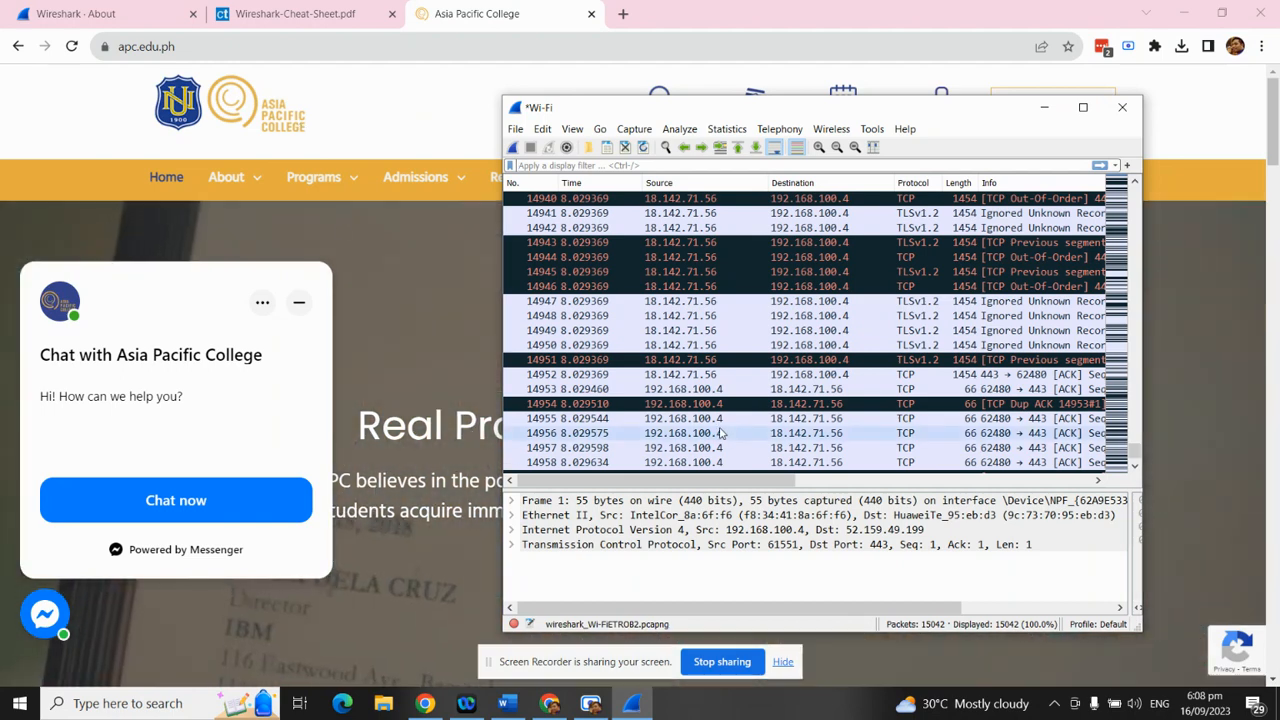
{"action": "left_click", "coordinate": [127, 46]}
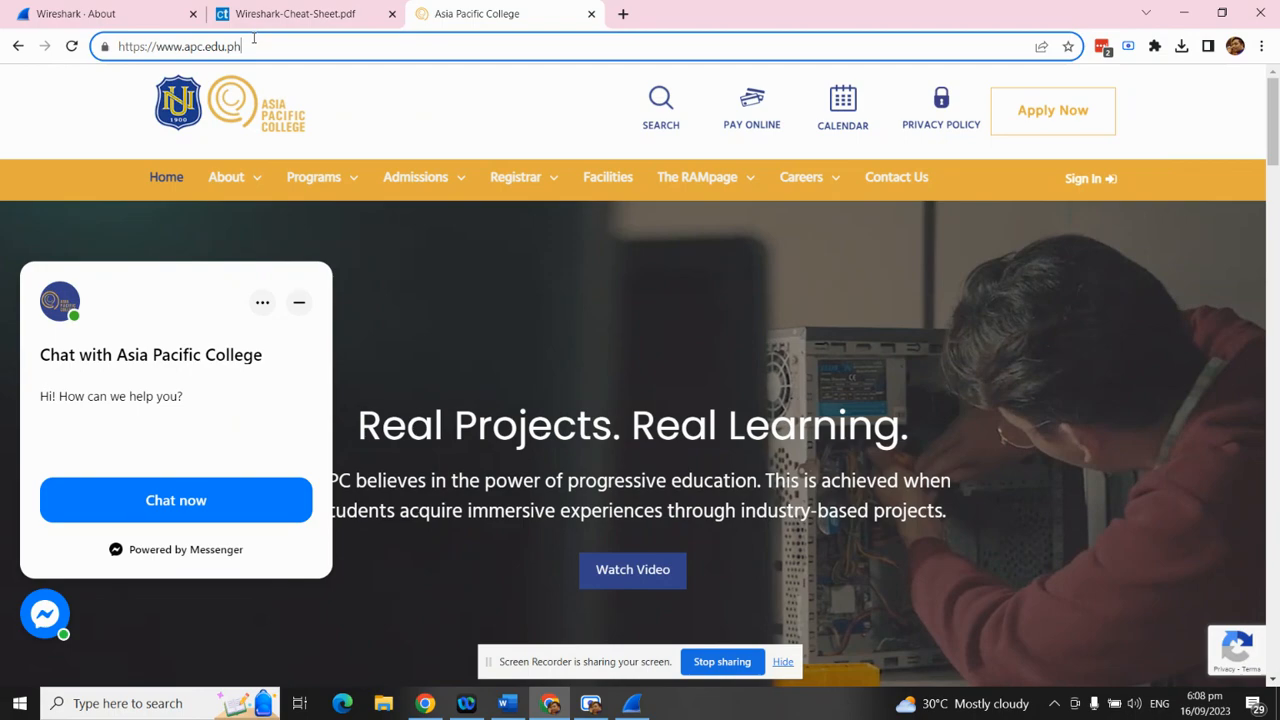
{"action": "left_click_drag", "start_coordinate": [254, 39], "coordinate": [183, 50]}
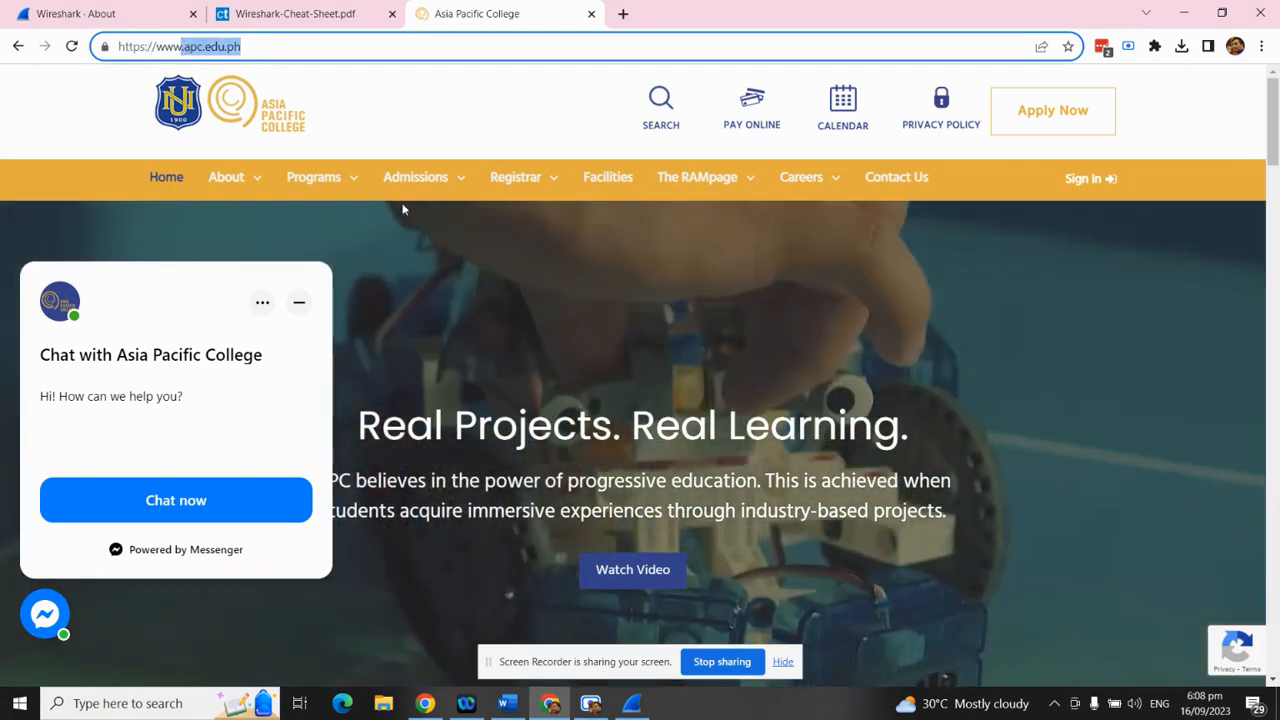
{"action": "left_click_drag", "start_coordinate": [283, 48], "coordinate": [183, 47]}
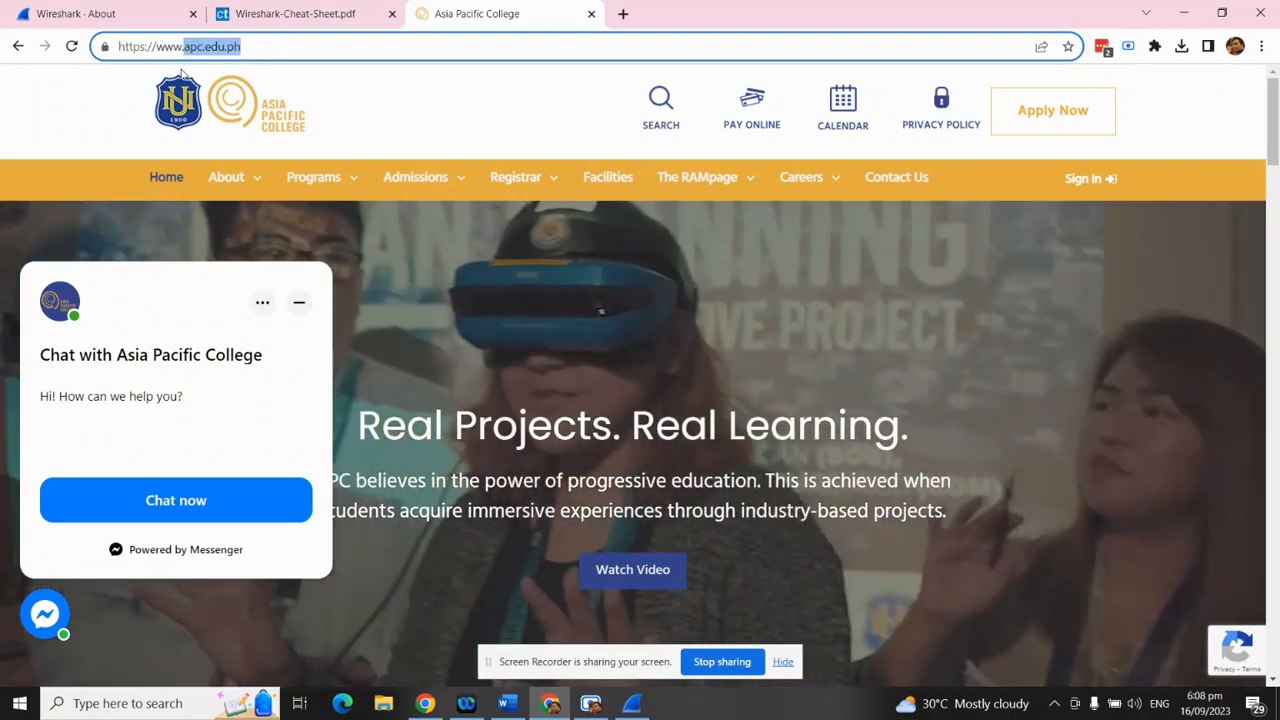
Run ping apc.edu.ph in Command Prompt to resolve the site to 18.142.71.56
{"action": "key", "text": "super"}
{"action": "type", "text": "cmd"}
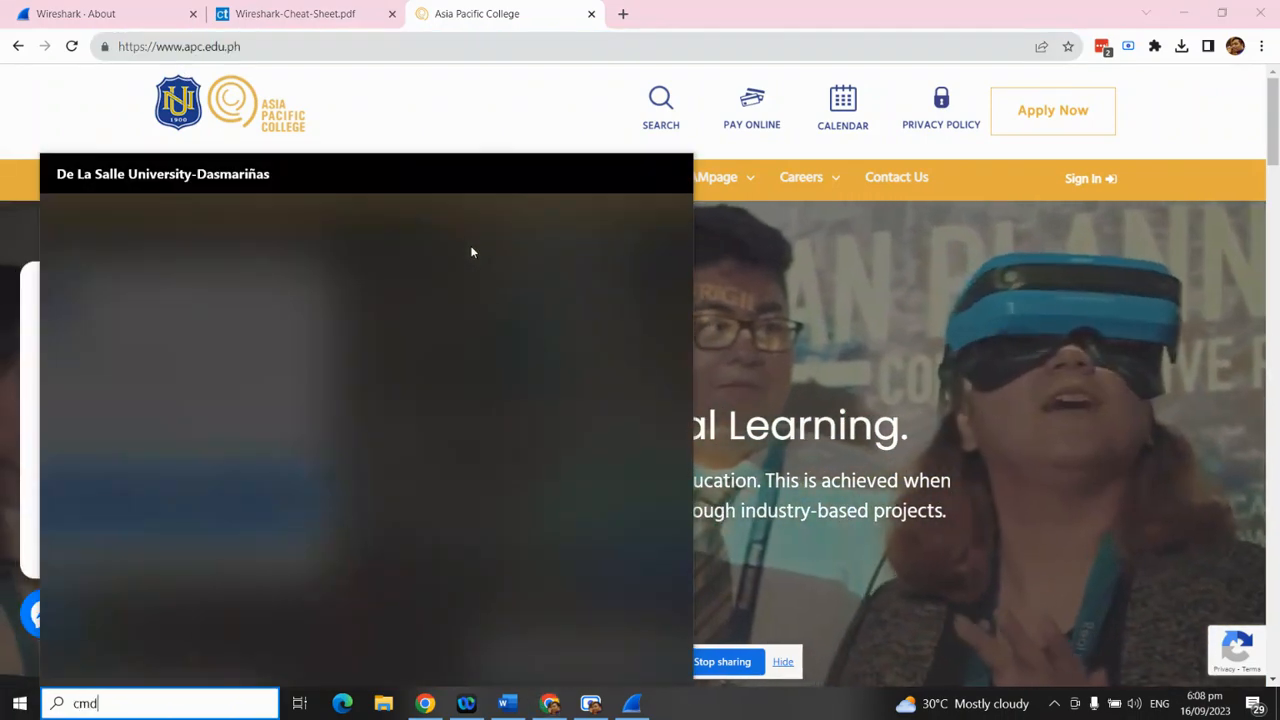
{"action": "key", "text": "Return"}
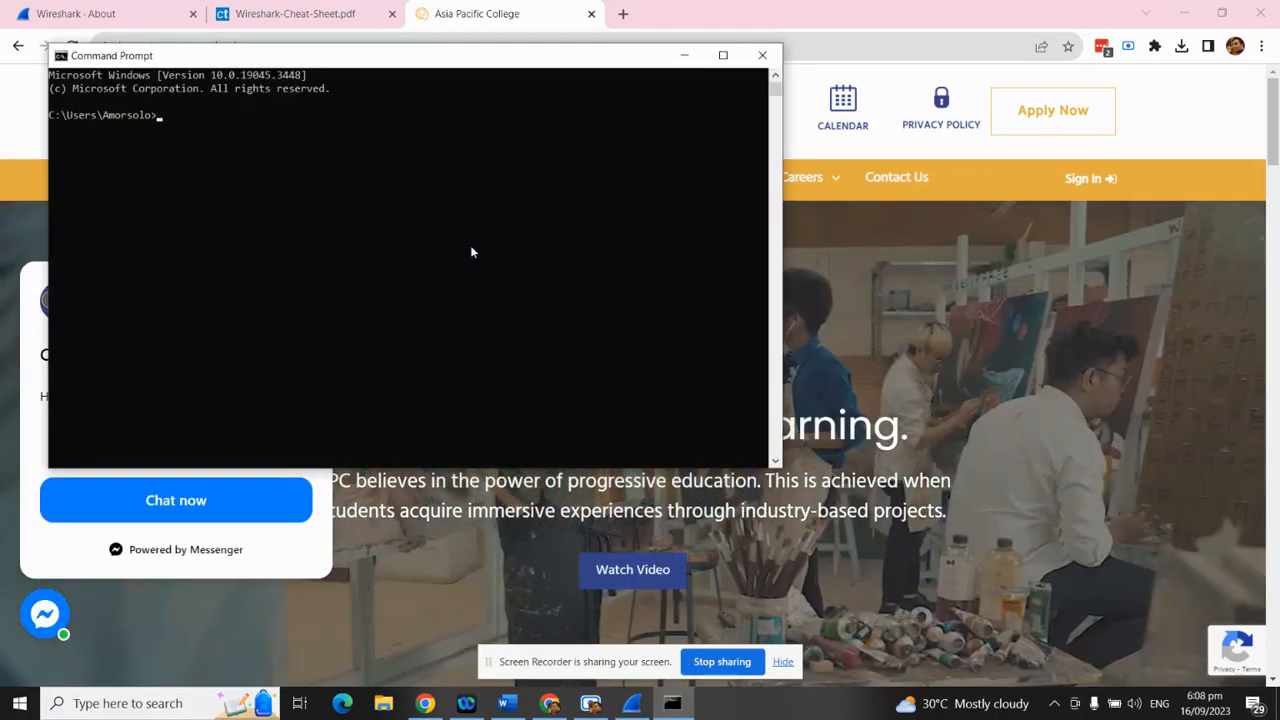
{"action": "type", "text": "ping apc."}
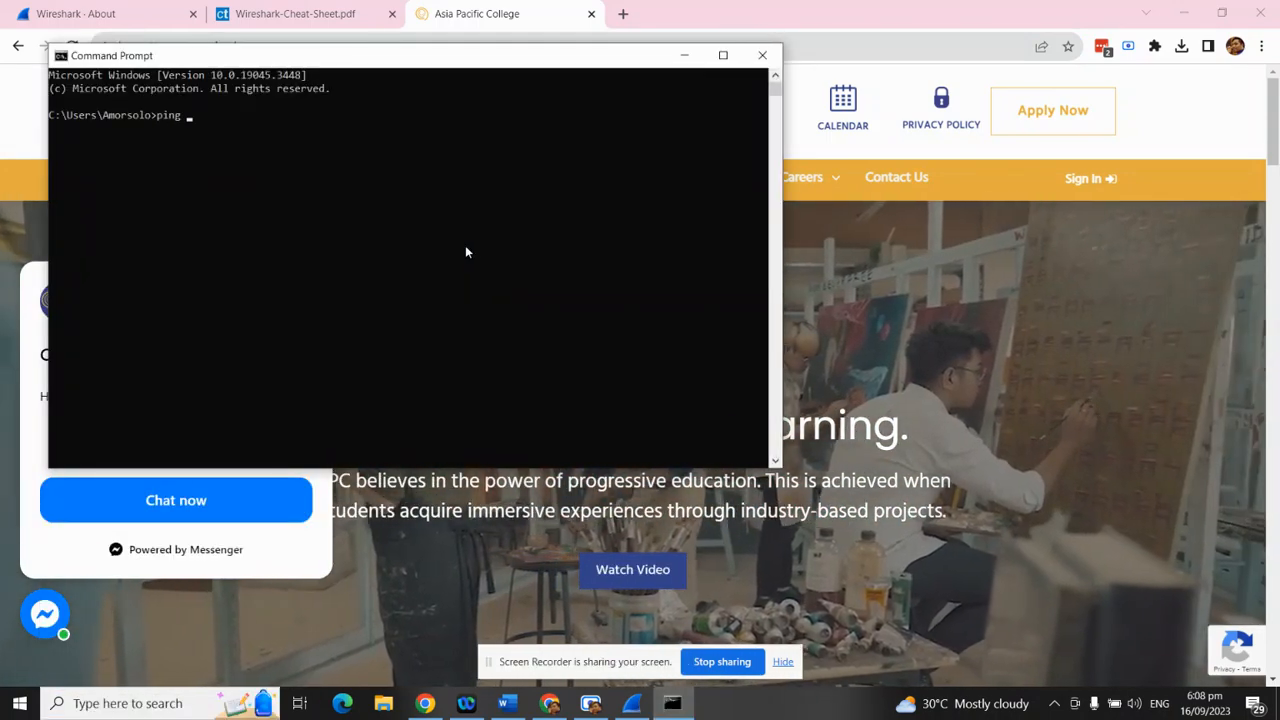
{"action": "type", "text": "edu.ph"}
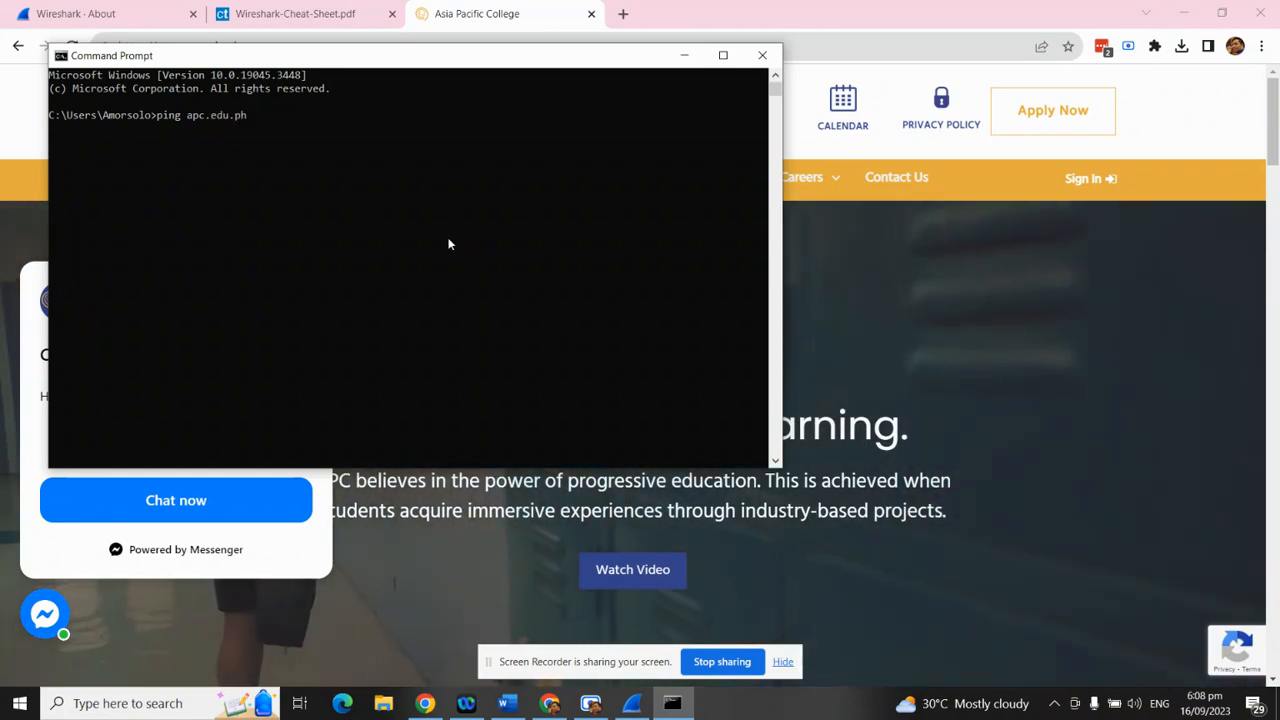
{"action": "key", "text": "Return"}
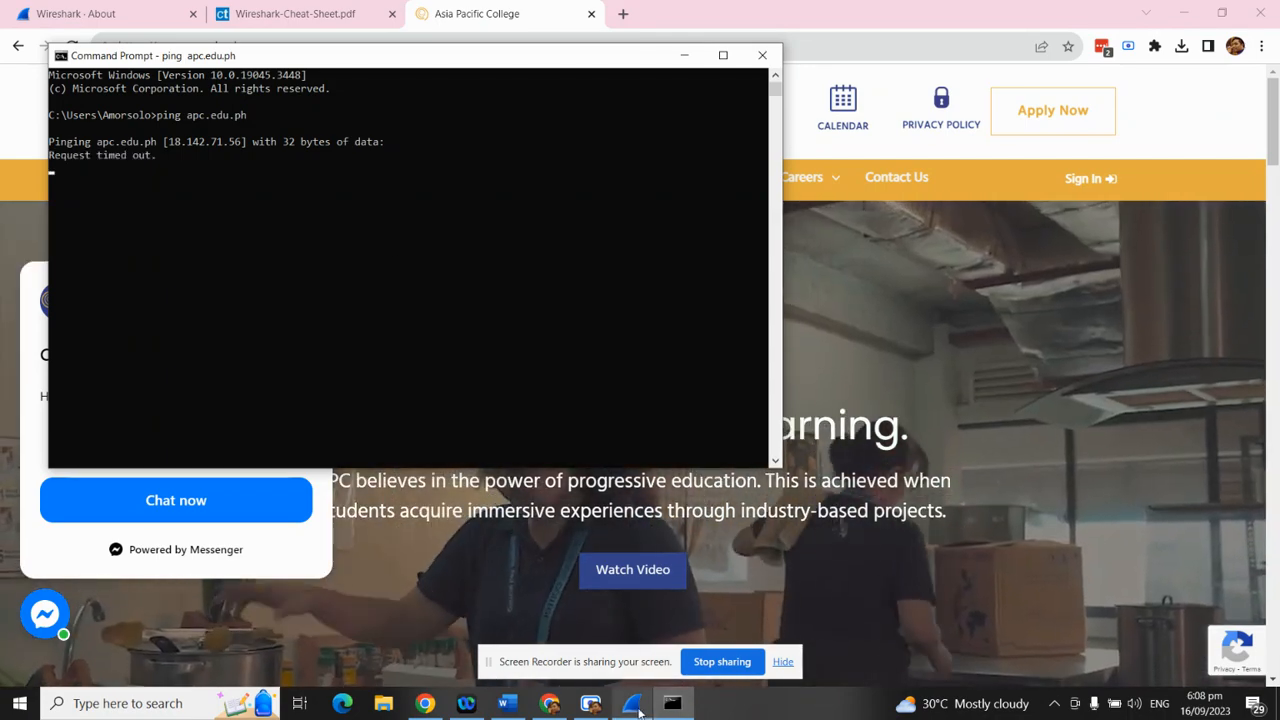
Bring the Wireshark capture alongside the ping results
{"action": "left_click", "coordinate": [634, 705]}
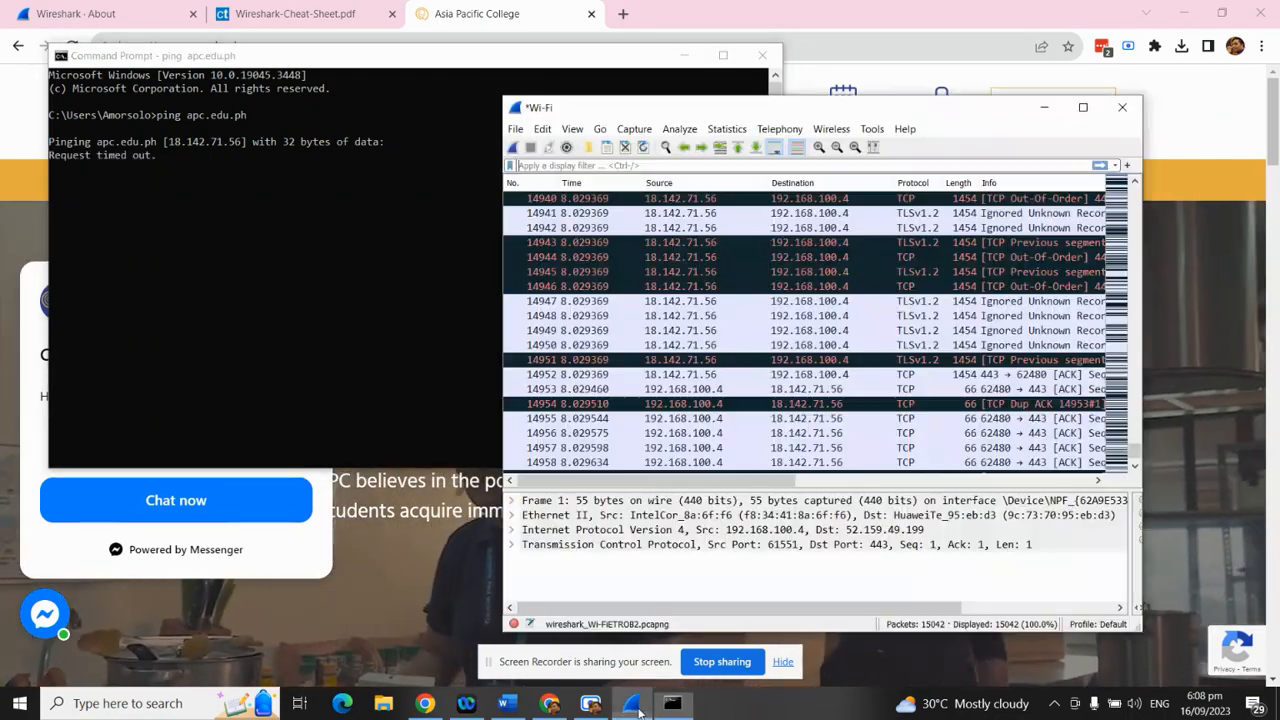
{"action": "scroll", "coordinate": [920, 320], "scroll_direction": "up", "scroll_amount": 20}
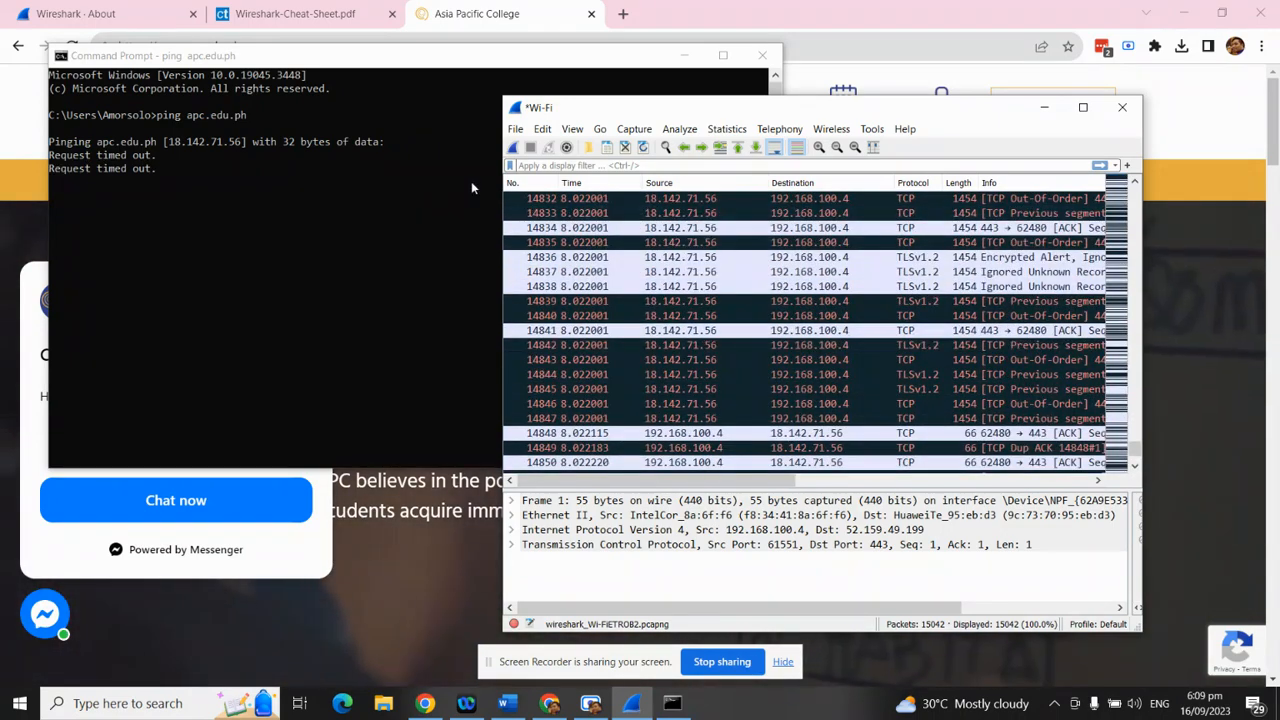
{"action": "scroll", "coordinate": [736, 330], "scroll_direction": "up", "scroll_amount": 1}
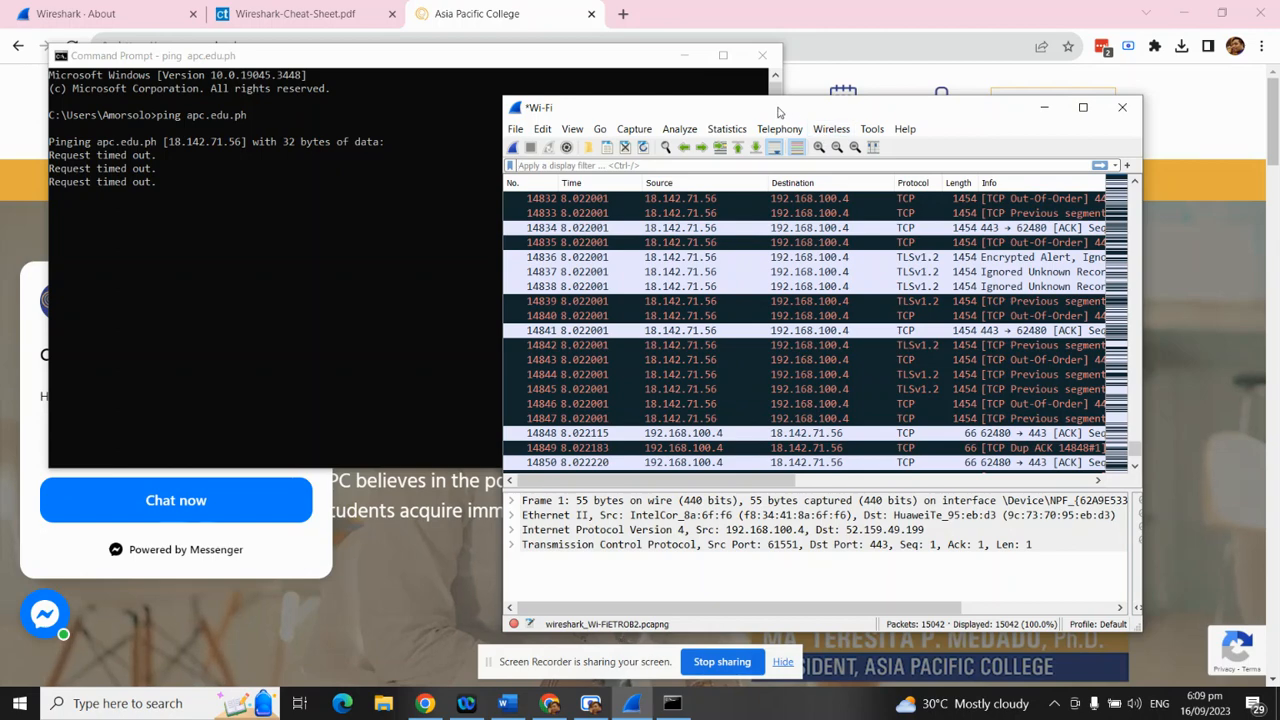
{"action": "left_click_drag", "start_coordinate": [778, 108], "coordinate": [772, 115]}
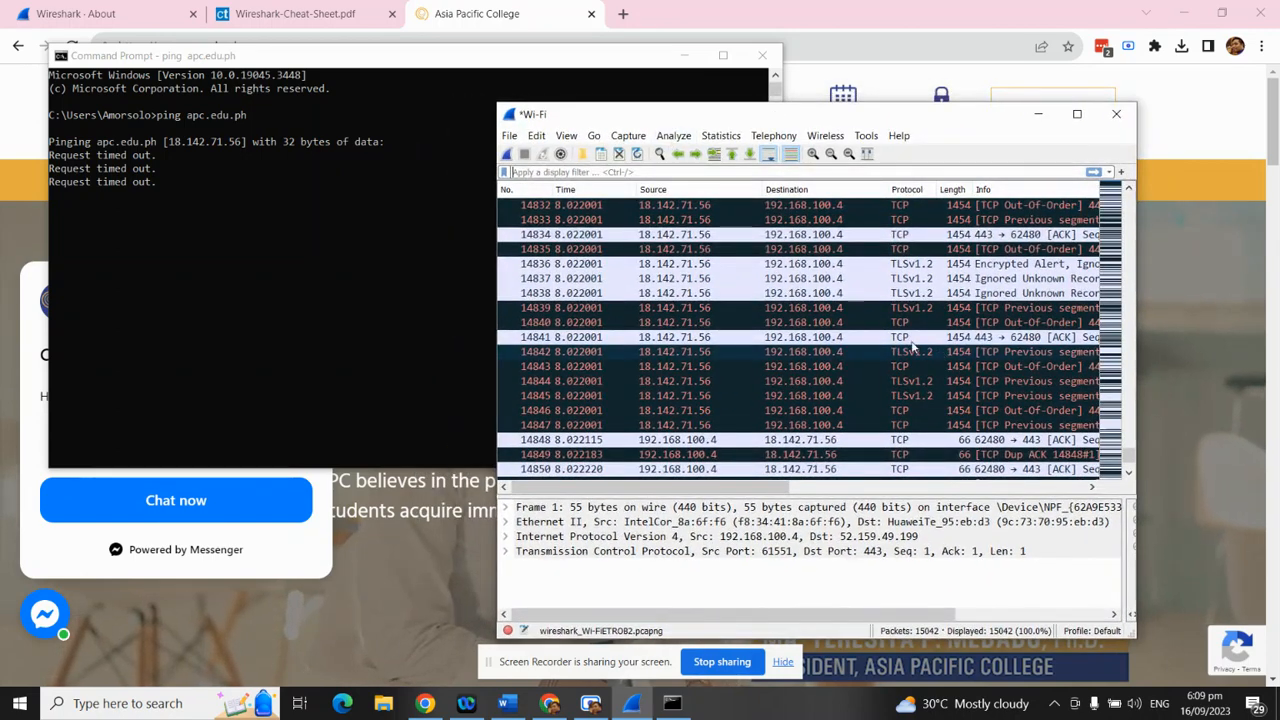
Scroll the cheat sheet PDF to the Common Filtering commands table, then return to Wireshark
{"action": "left_click", "coordinate": [308, 14]}
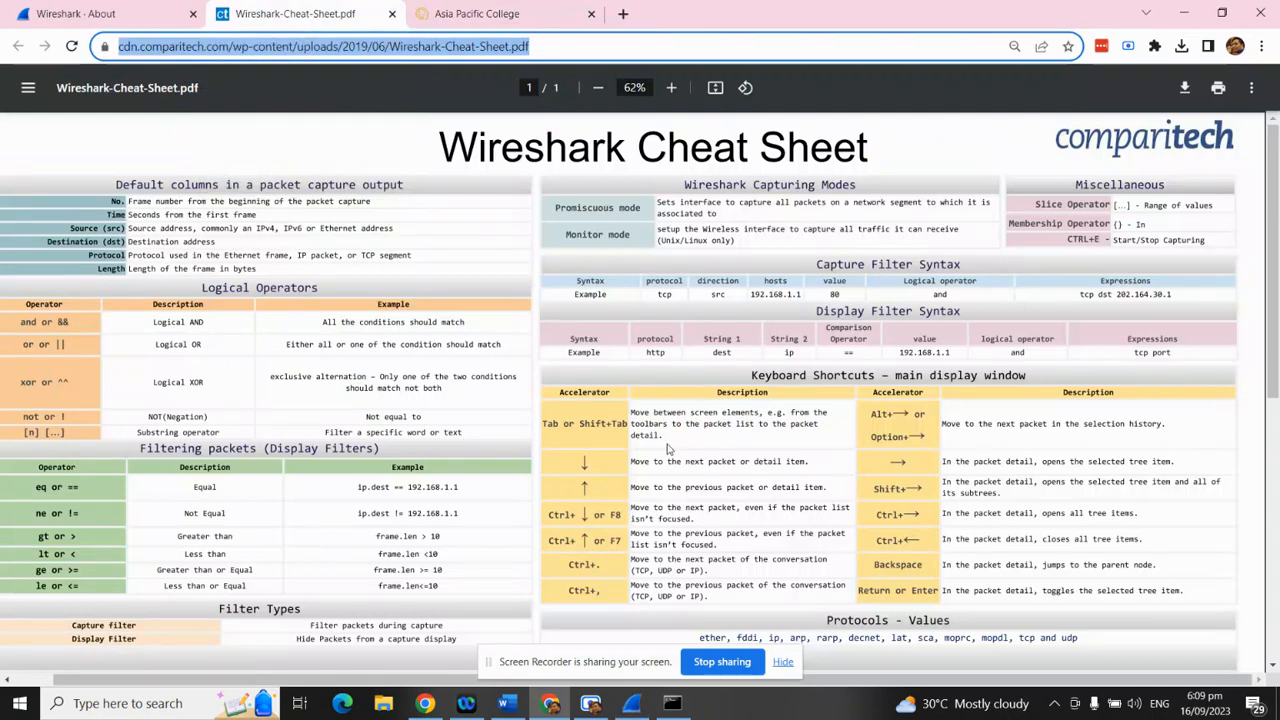
{"action": "scroll", "coordinate": [667, 449], "scroll_direction": "down", "scroll_amount": 3}
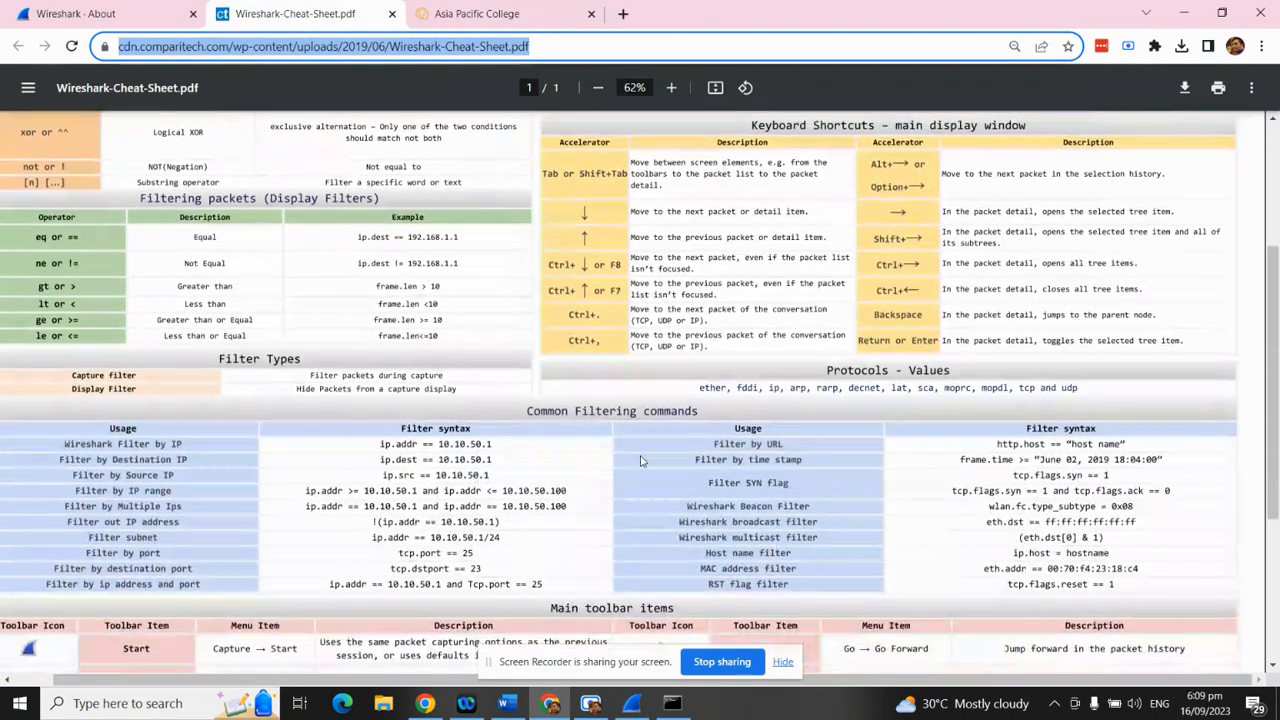
{"action": "left_click", "coordinate": [386, 444]}
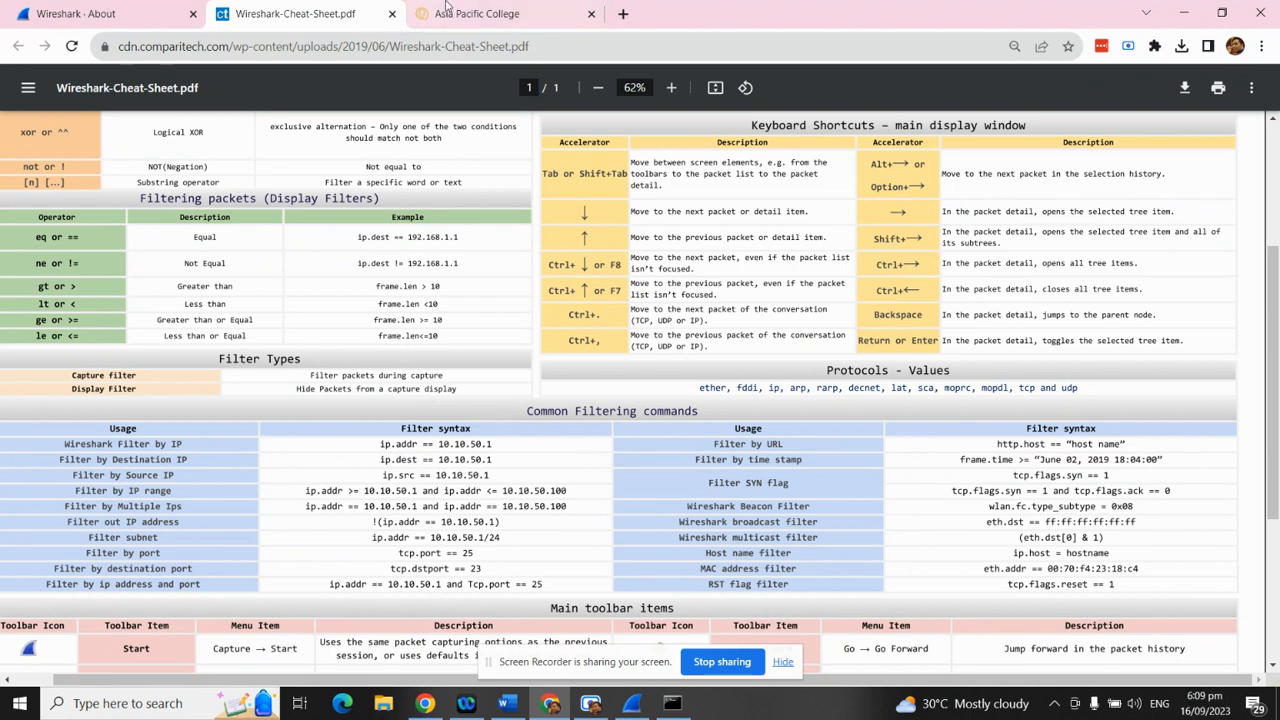
{"action": "left_click", "coordinate": [484, 16]}
{"action": "left_click", "coordinate": [335, 12]}
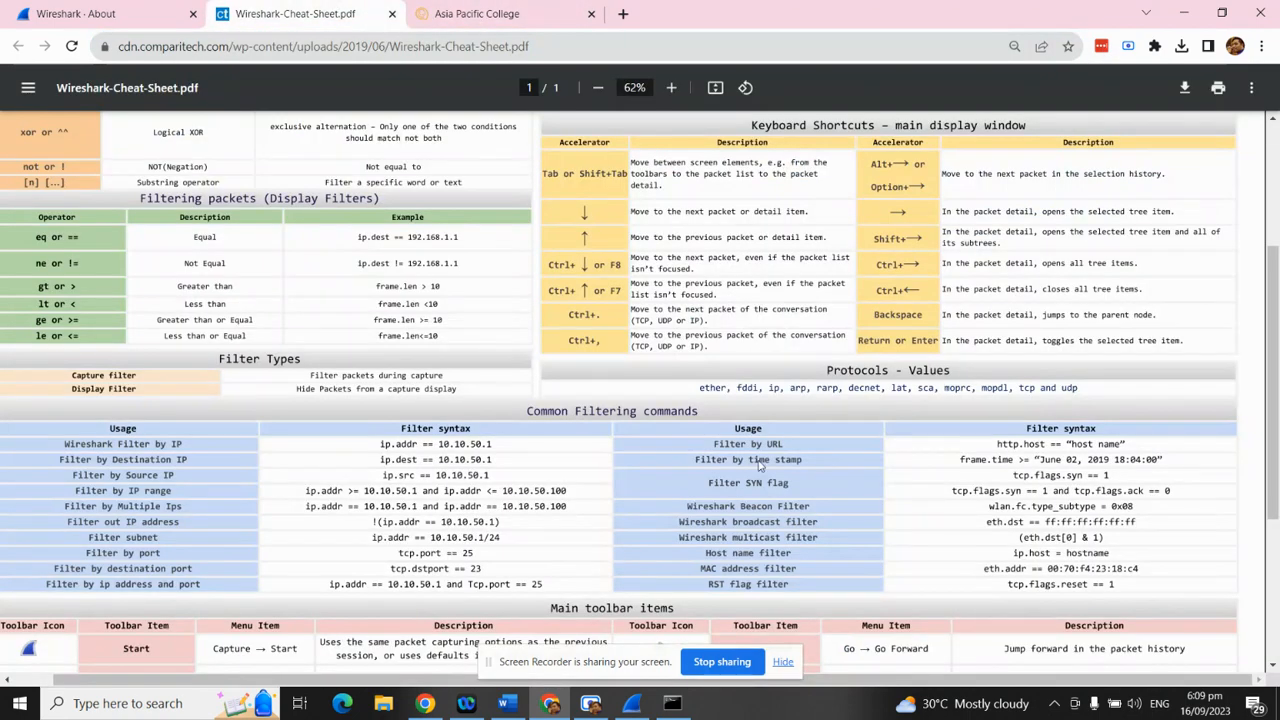
{"action": "left_click", "coordinate": [634, 704]}
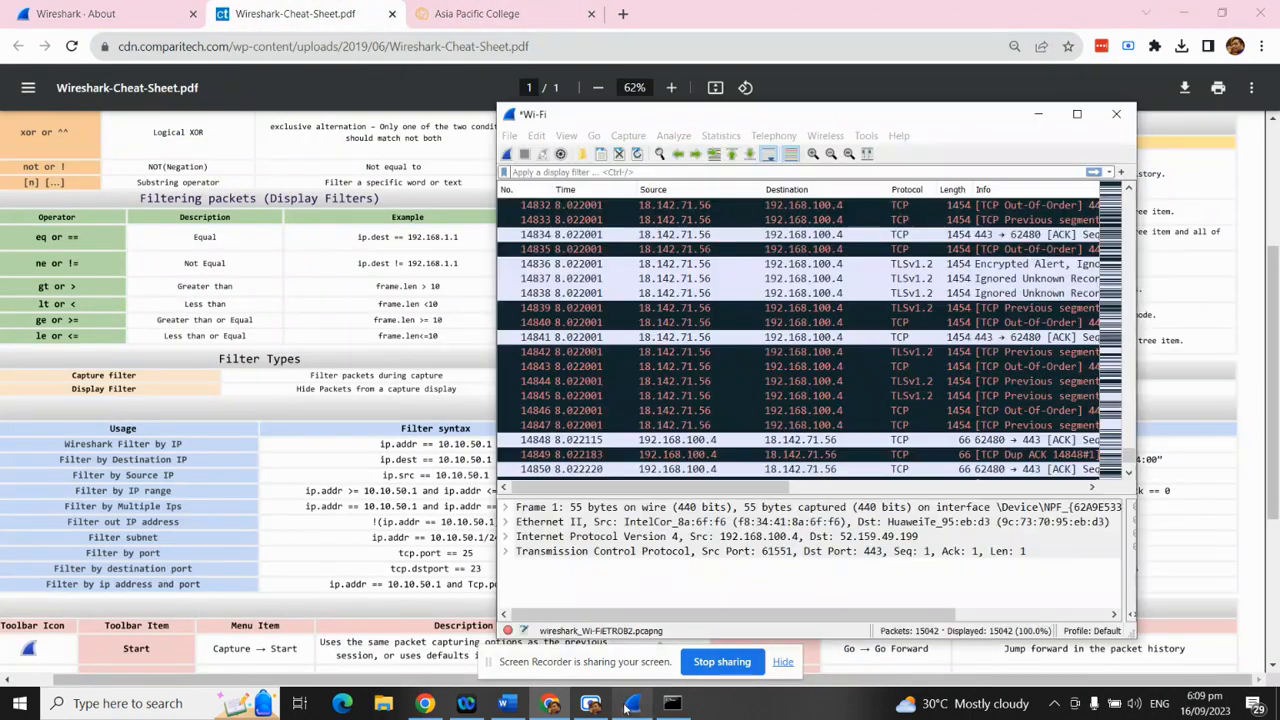
Apply display filter ip.addr == 18.142.71.56 and maximize the Wireshark window
{"action": "left_click", "coordinate": [542, 172]}
{"action": "type", "text": "ip."}
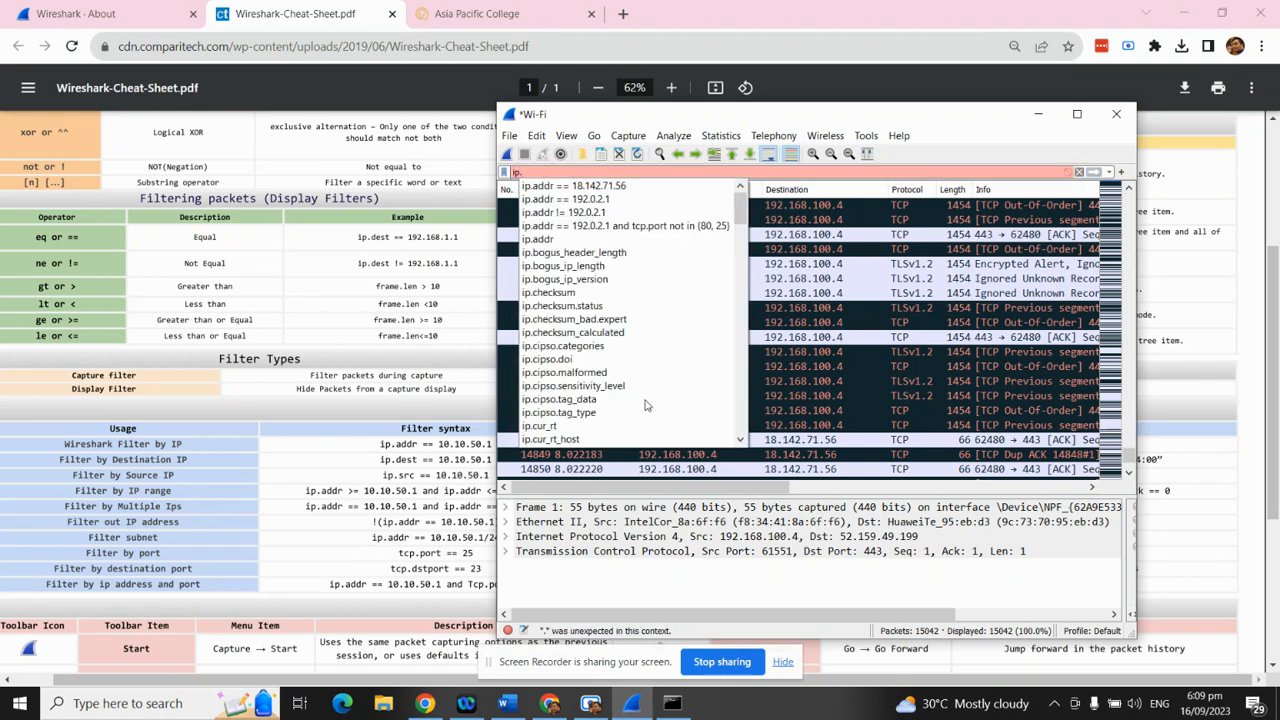
{"action": "left_click", "coordinate": [673, 705]}
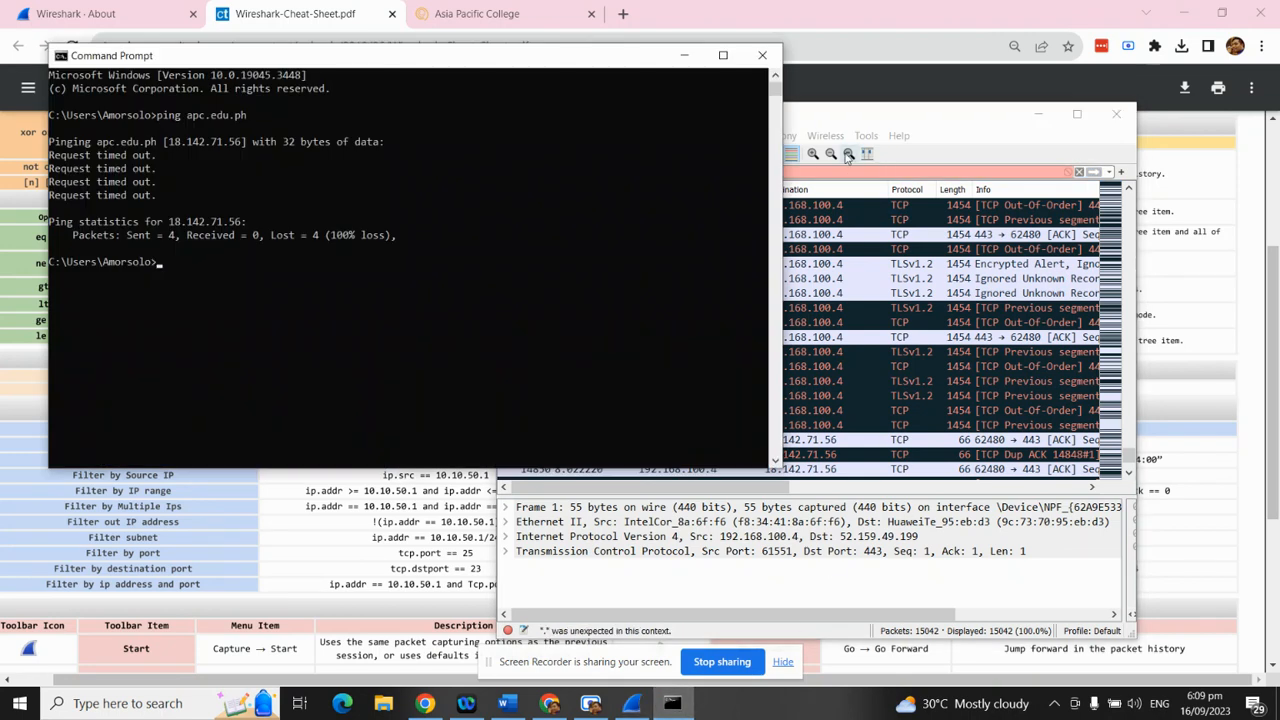
{"action": "left_click_drag", "start_coordinate": [855, 115], "coordinate": [931, 116]}
{"action": "left_click", "coordinate": [670, 172]}
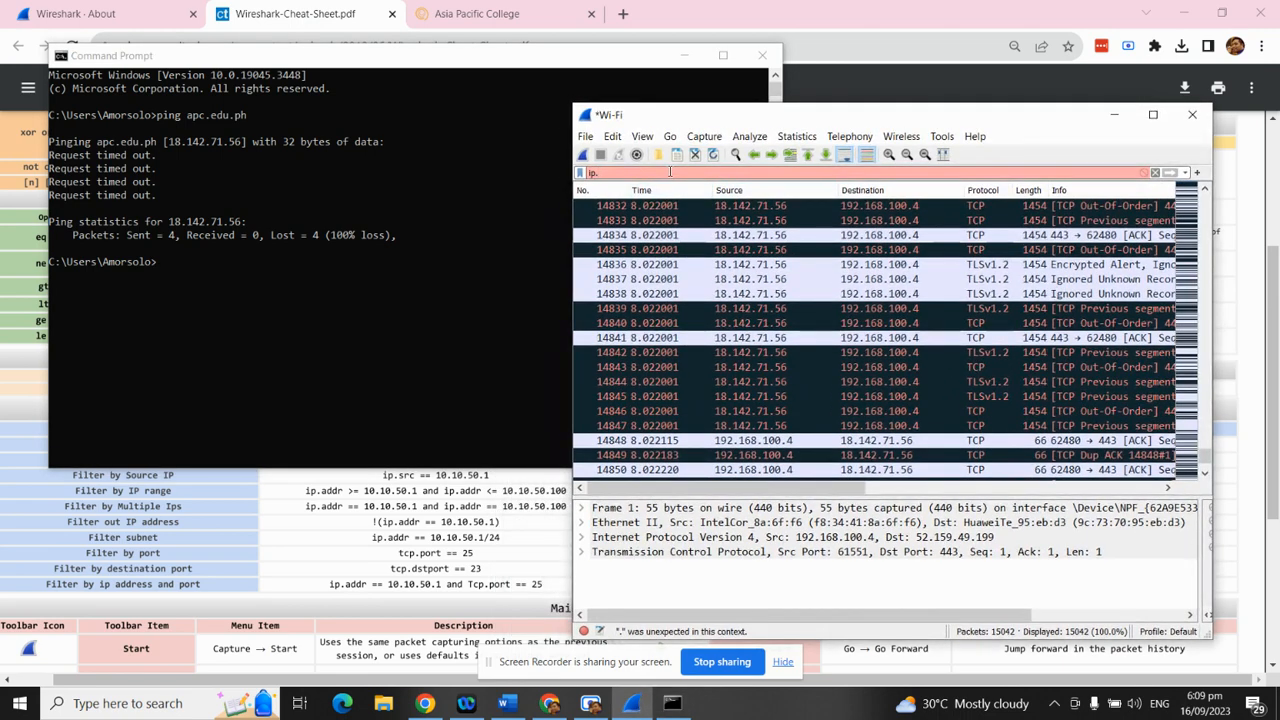
{"action": "type", "text": "add"}
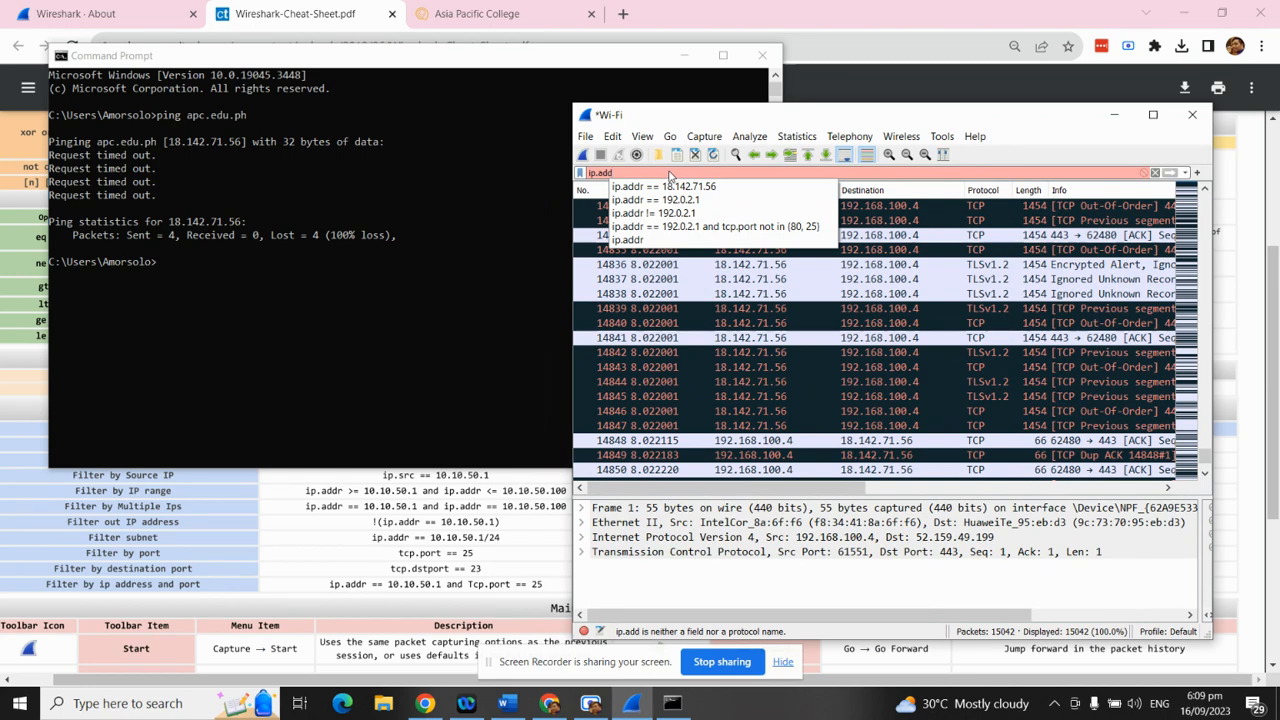
{"action": "type", "text": "r"}
{"action": "key", "text": "BackSpace"}
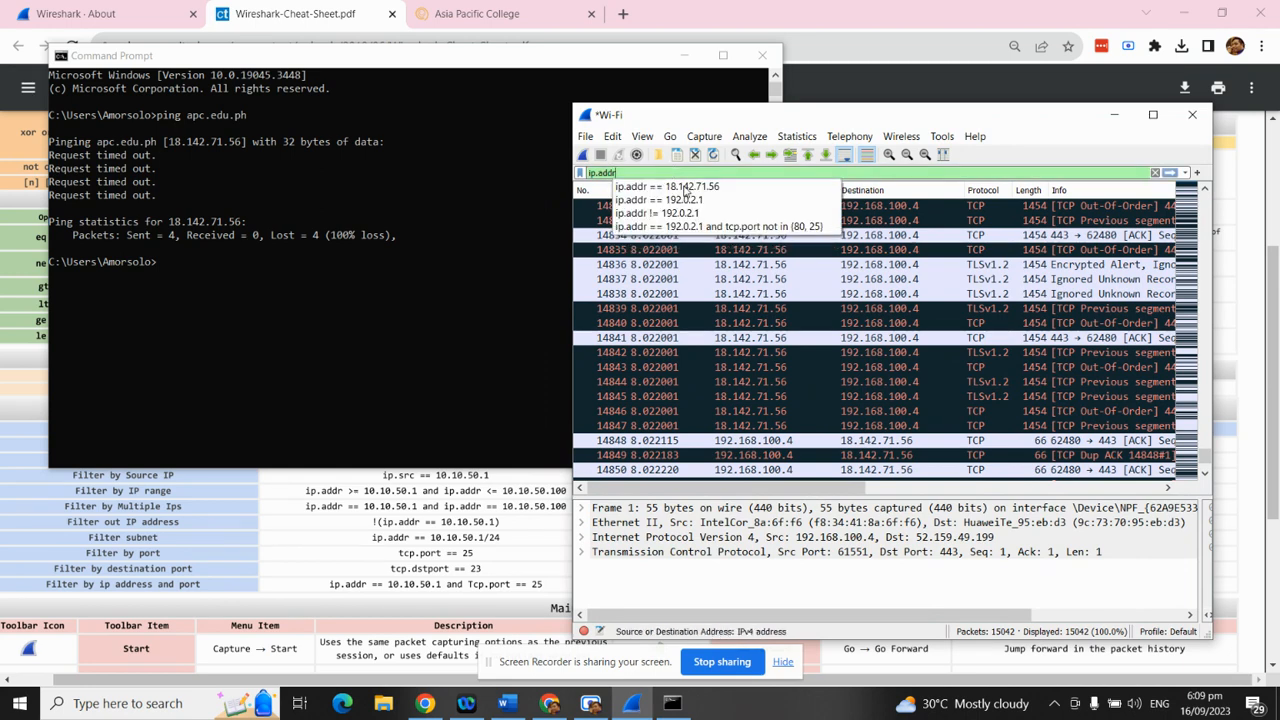
{"action": "left_click", "coordinate": [738, 188]}
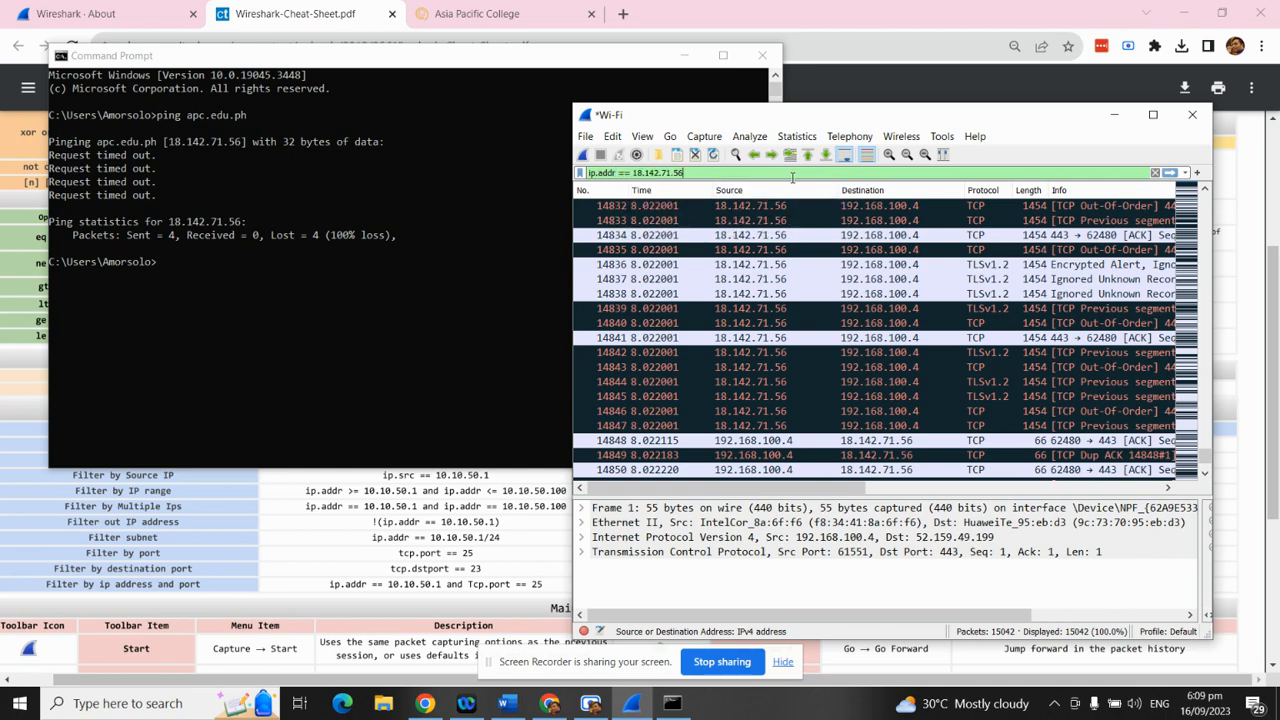
{"action": "key", "text": "Return"}
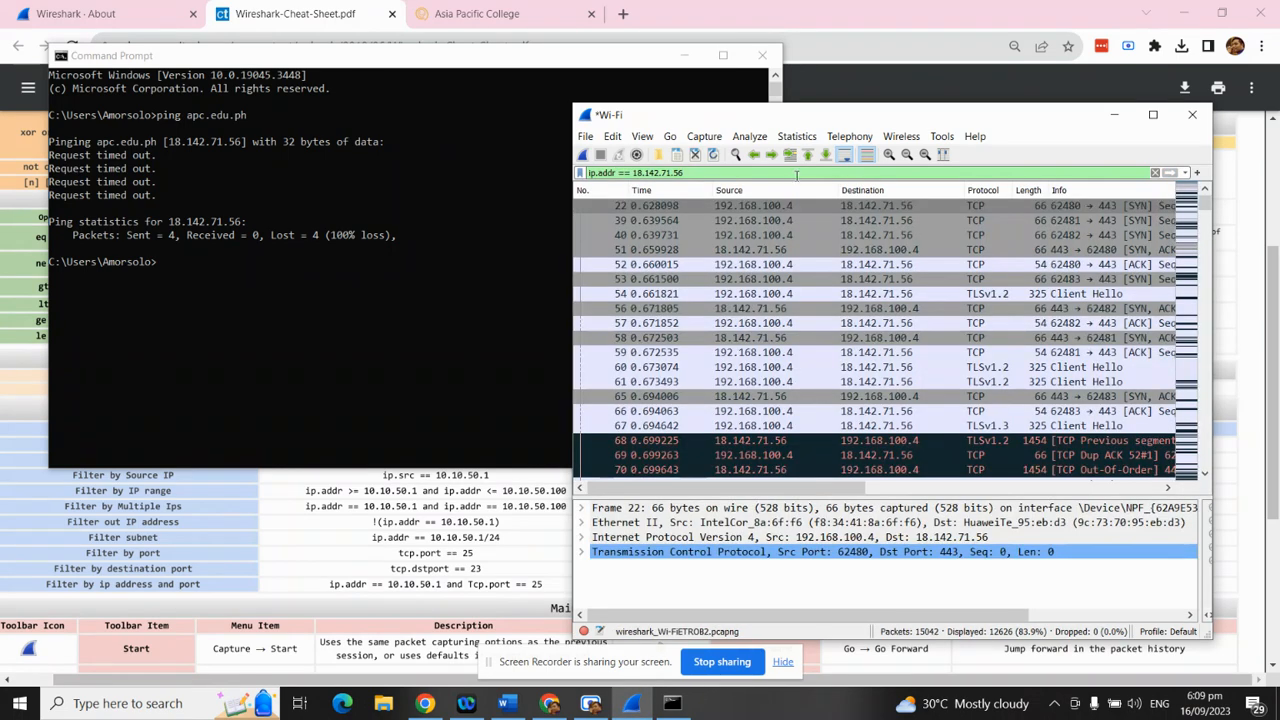
{"action": "left_click", "coordinate": [1152, 114]}
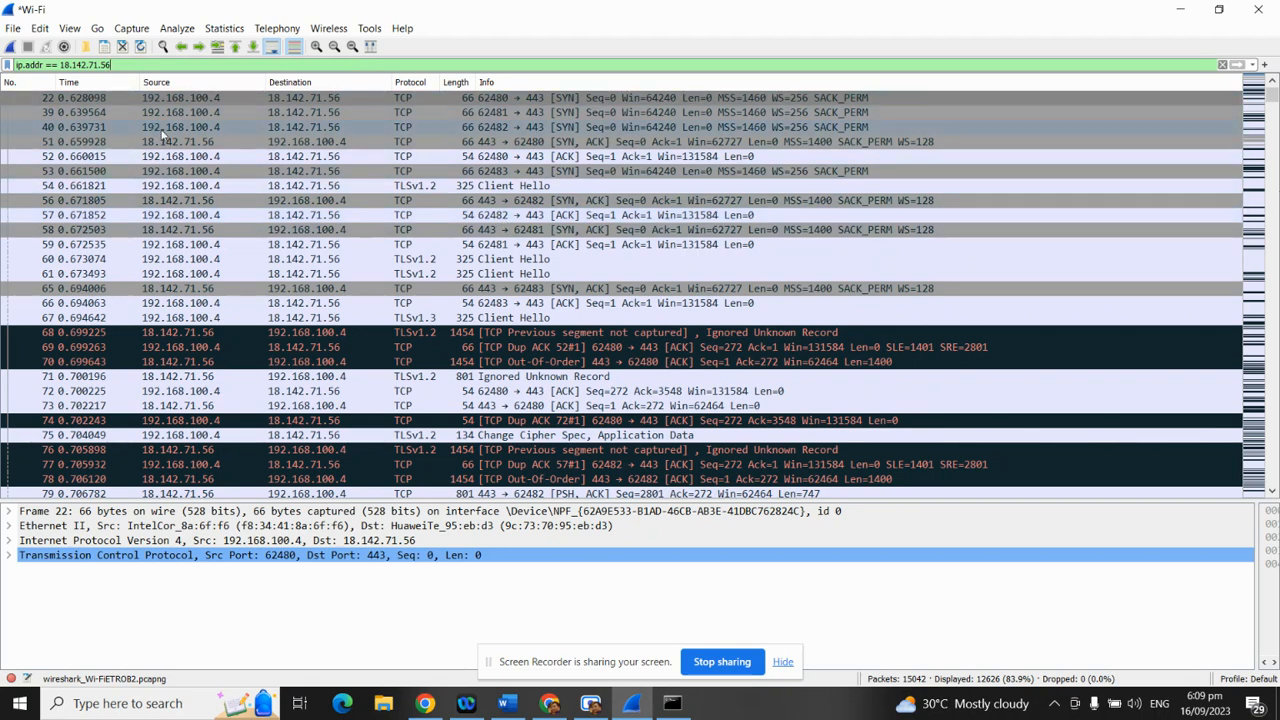
Inspect packets 40 (SYN), 51 (SYN-ACK) and 52 (ACK) with 18.142.71.56 on port 443
{"action": "left_click", "coordinate": [575, 128]}
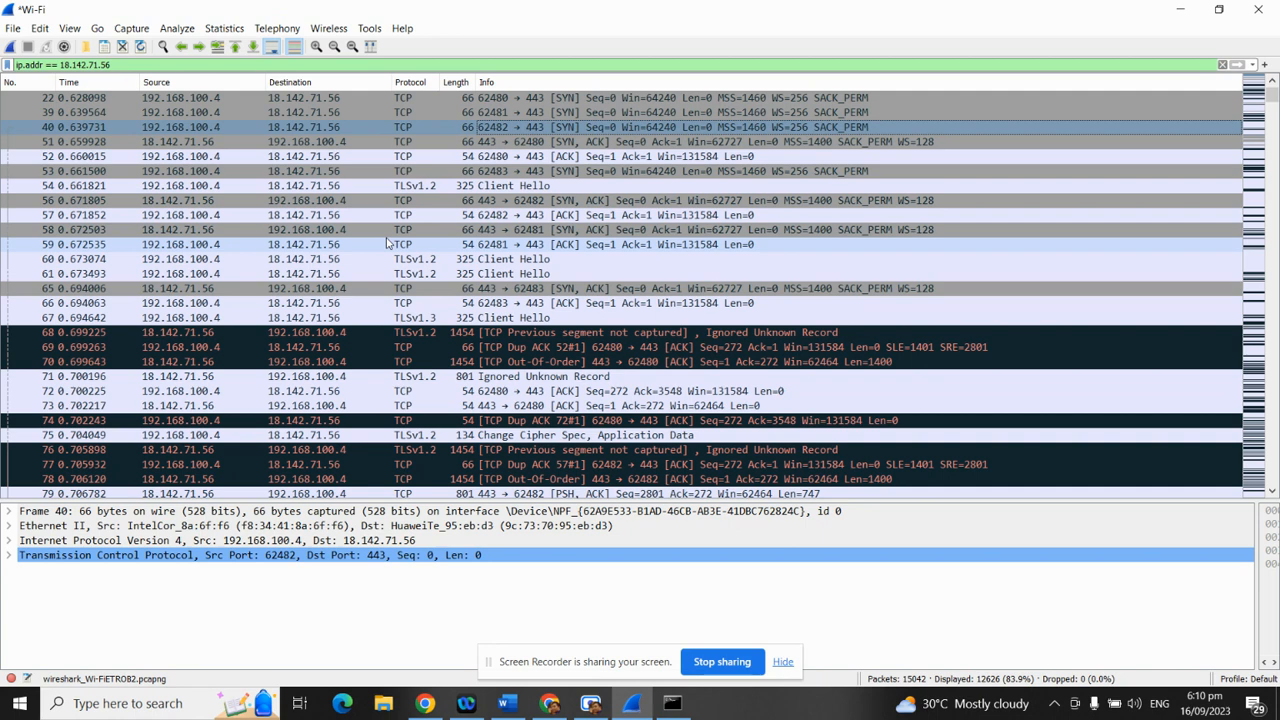
{"action": "left_click_drag", "start_coordinate": [226, 127], "coordinate": [312, 137]}
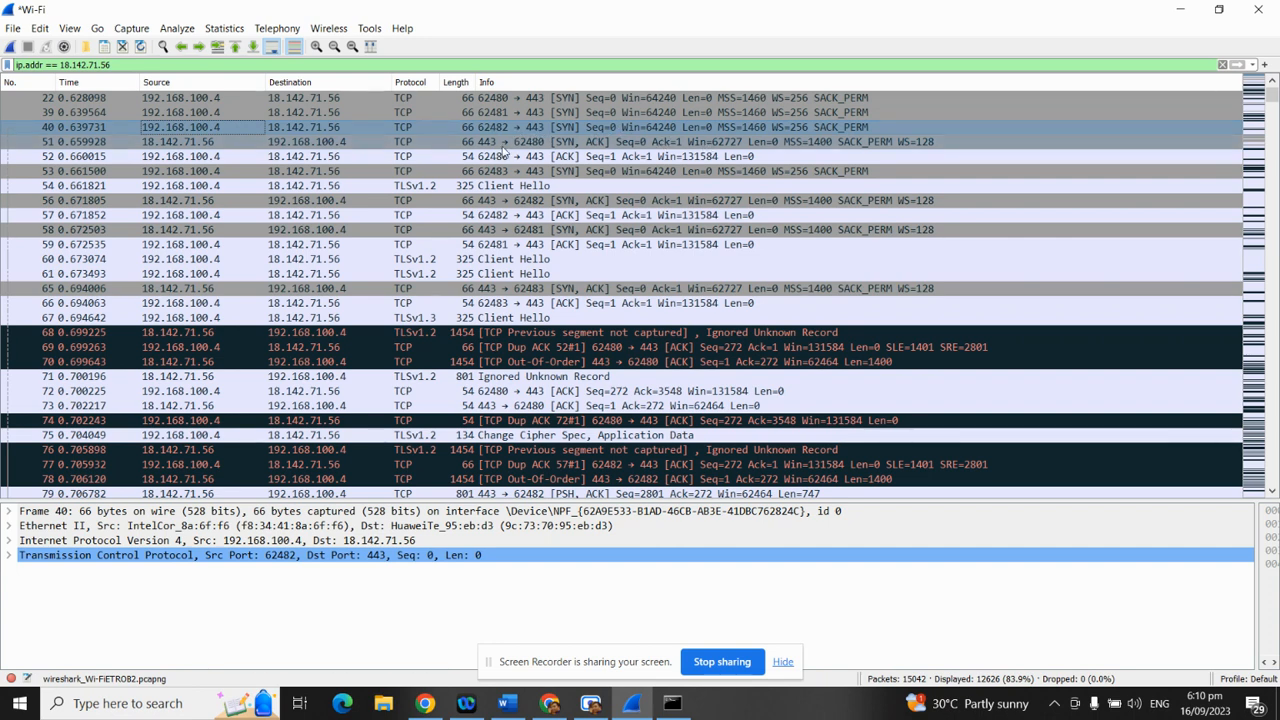
{"action": "left_click", "coordinate": [568, 145]}
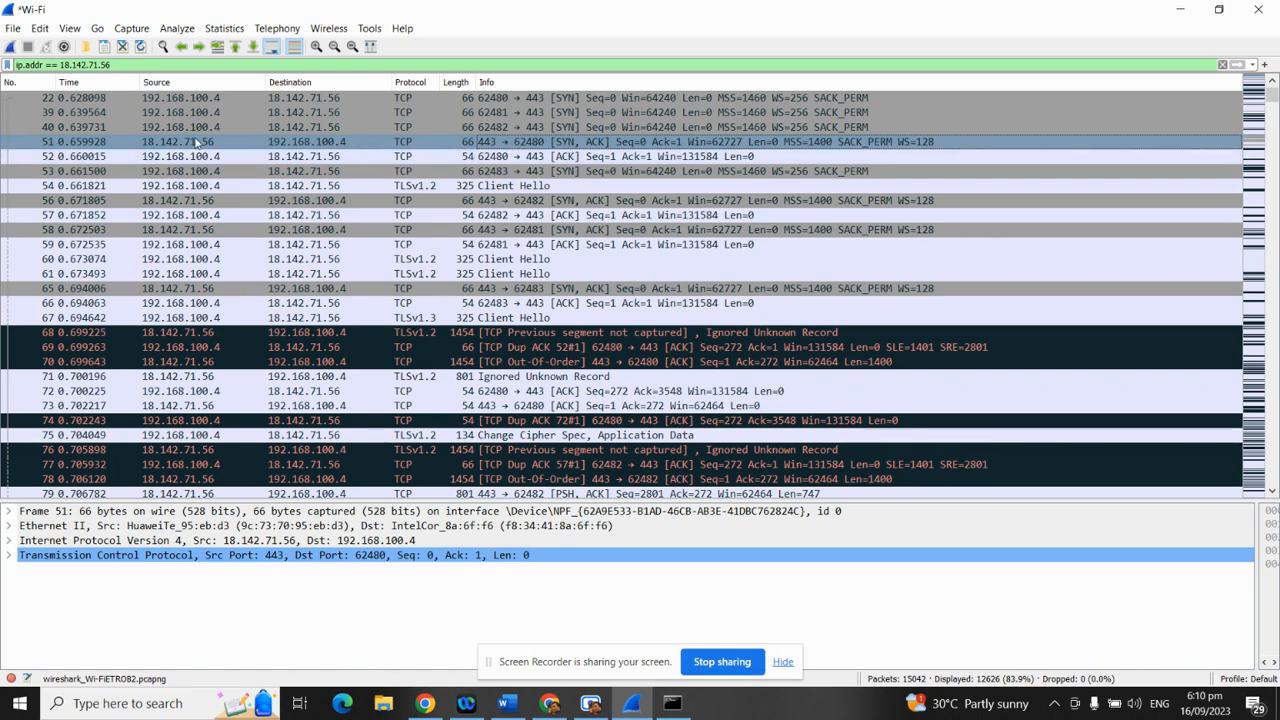
{"action": "left_click", "coordinate": [415, 157]}
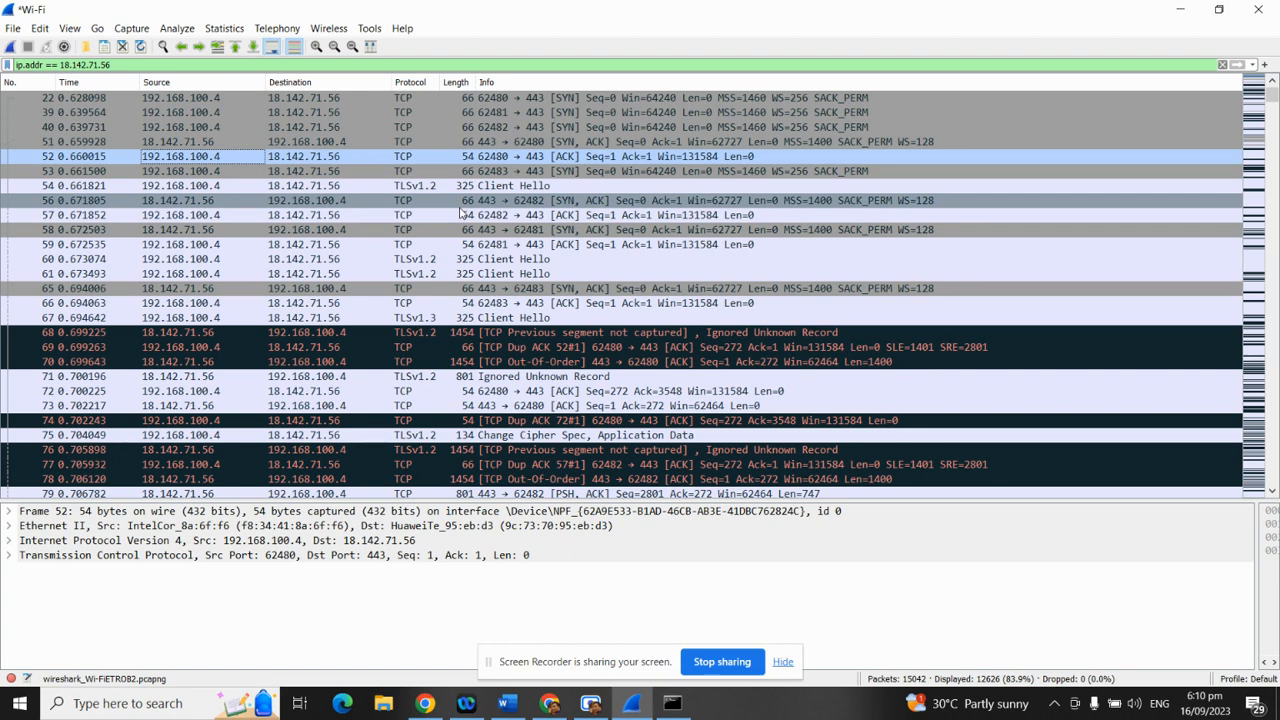
{"action": "left_click", "coordinate": [573, 129]}
{"action": "left_click", "coordinate": [581, 142]}
{"action": "left_click", "coordinate": [587, 157]}
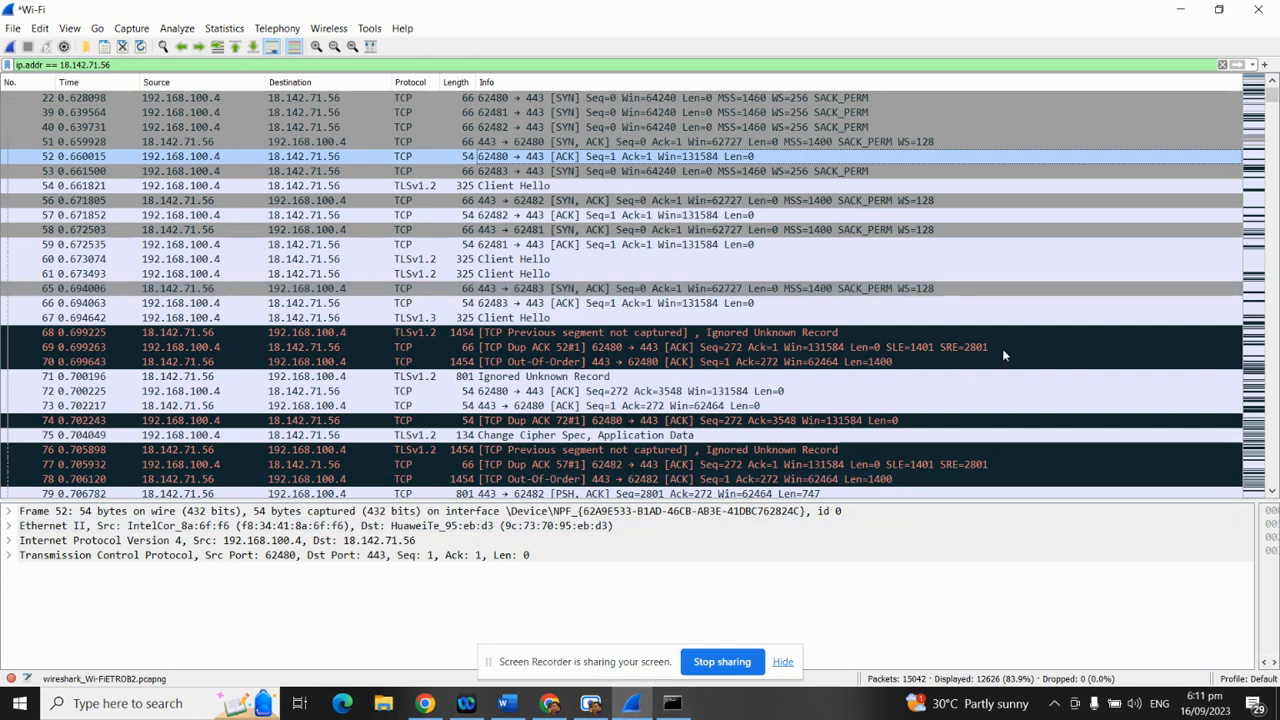
Return to the Word tutorial and point out its handshake screenshot
{"action": "left_click", "coordinate": [503, 702]}
{"action": "scroll", "coordinate": [717, 430], "scroll_direction": "down", "scroll_amount": 5}
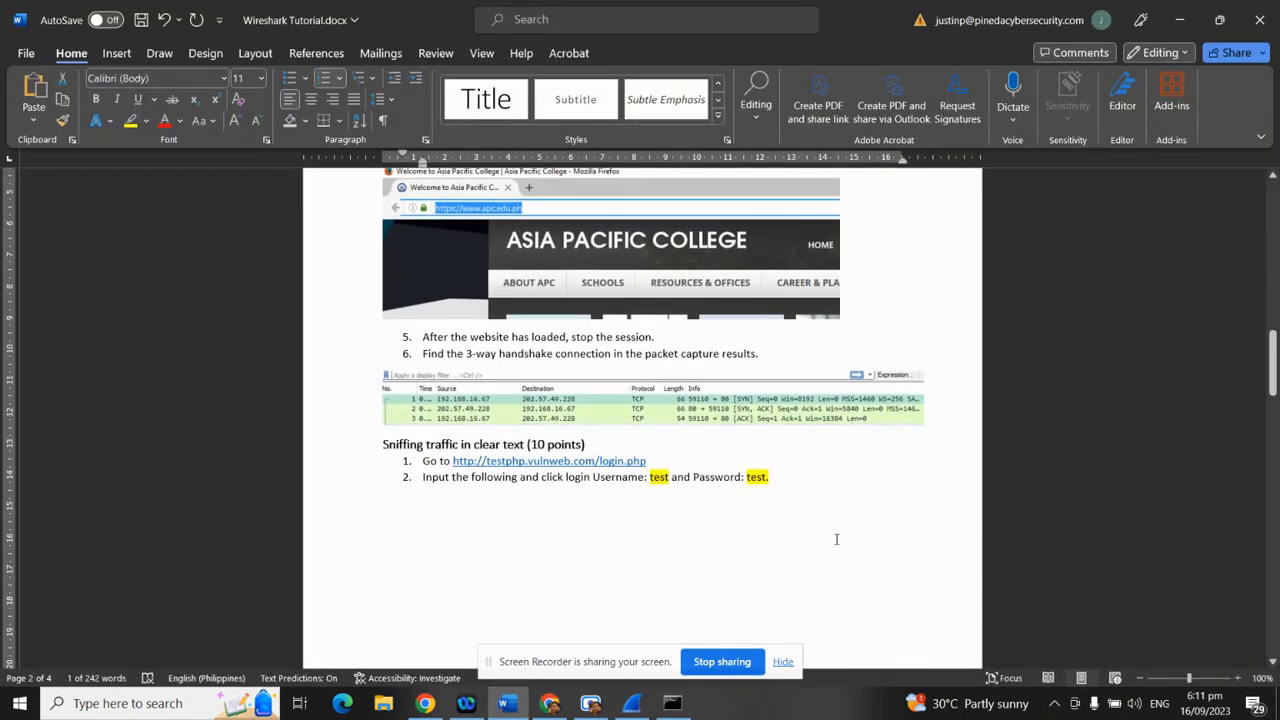
{"action": "left_click", "coordinate": [688, 418]}
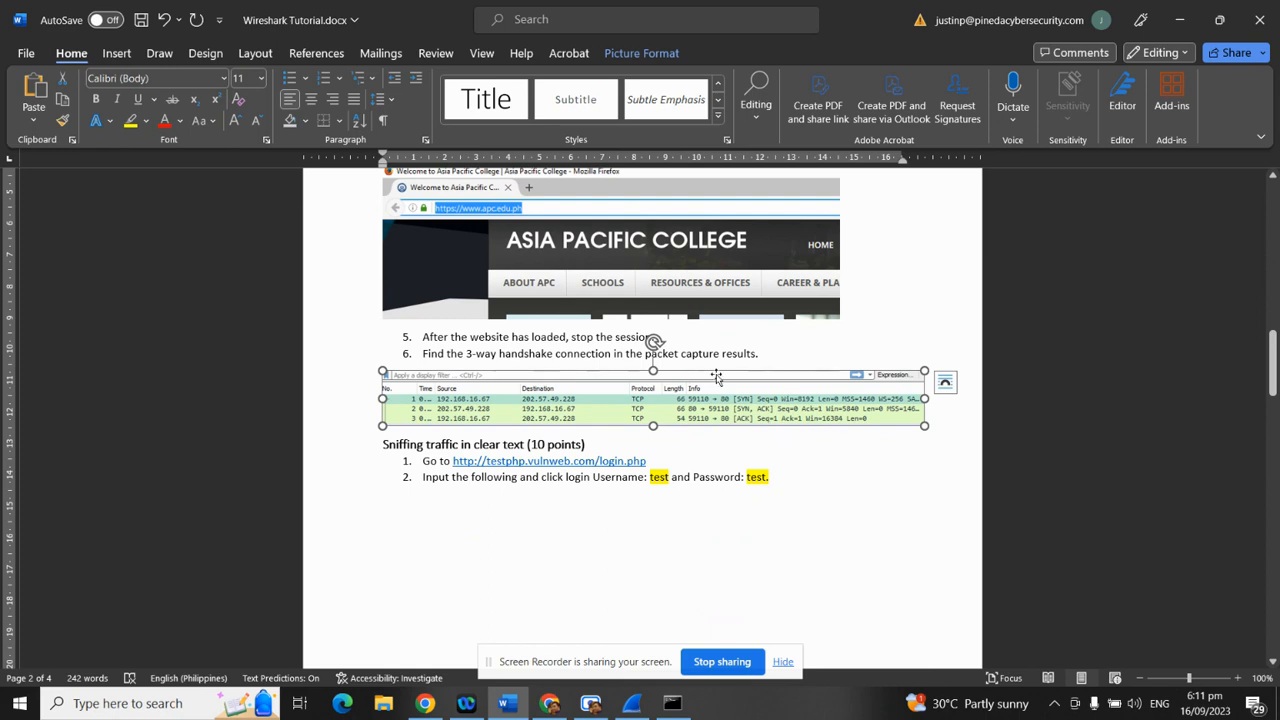
Scroll to 'Sniffing traffic in clear text' and select the testphp.vulnweb.com/login.php address
{"action": "scroll", "coordinate": [722, 440], "scroll_direction": "down", "scroll_amount": 3}
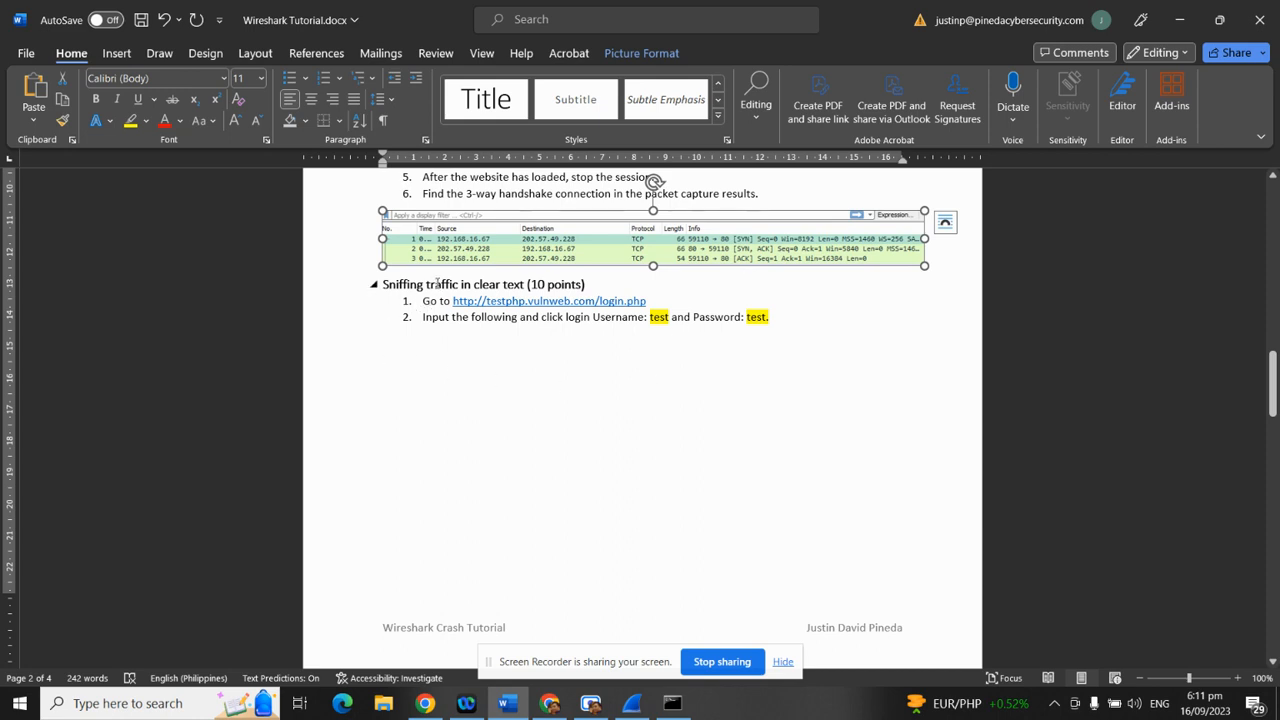
{"action": "left_click_drag", "start_coordinate": [647, 300], "coordinate": [453, 301]}
{"action": "key", "text": "ctrl+c"}
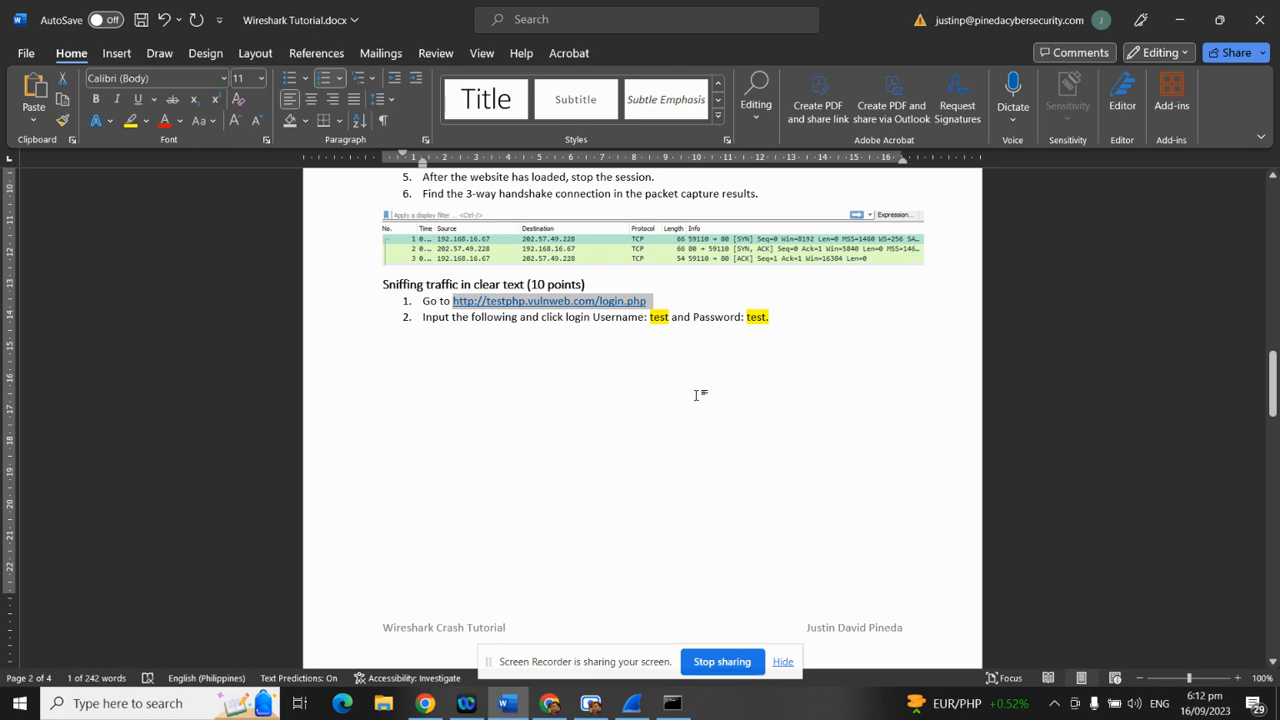
{"action": "left_click", "coordinate": [550, 703]}
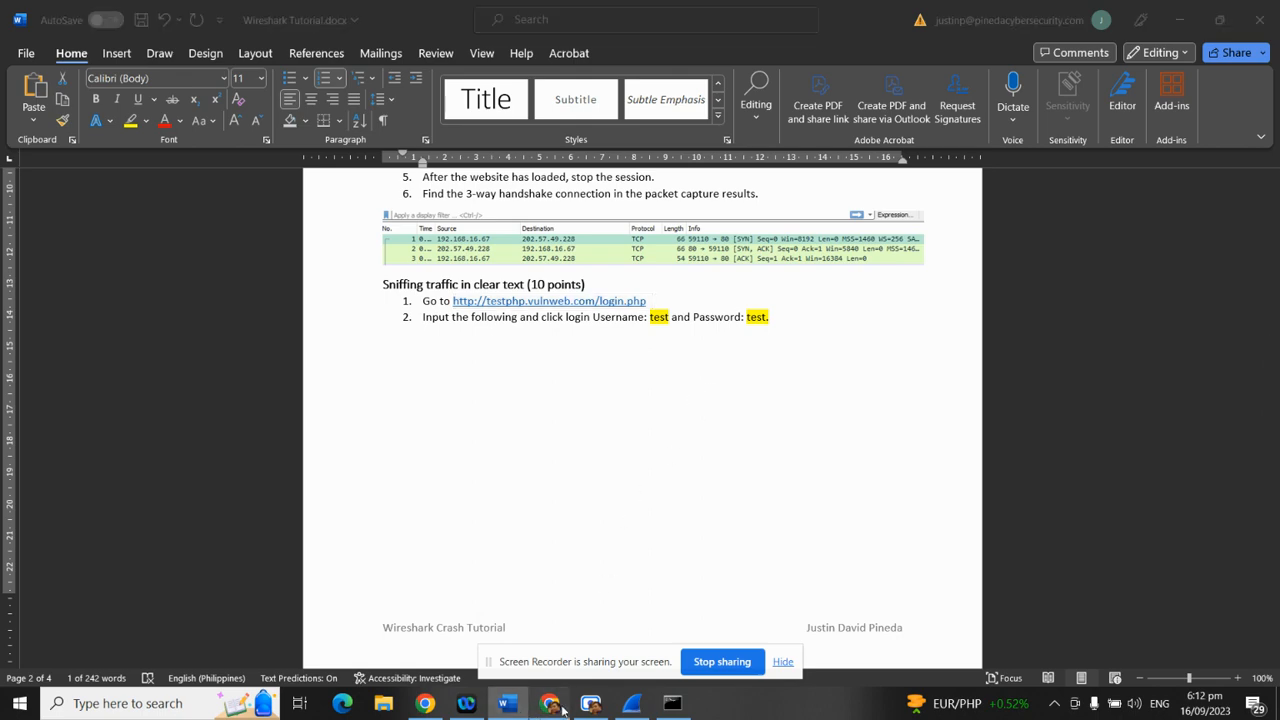
{"action": "left_click", "coordinate": [540, 12]}
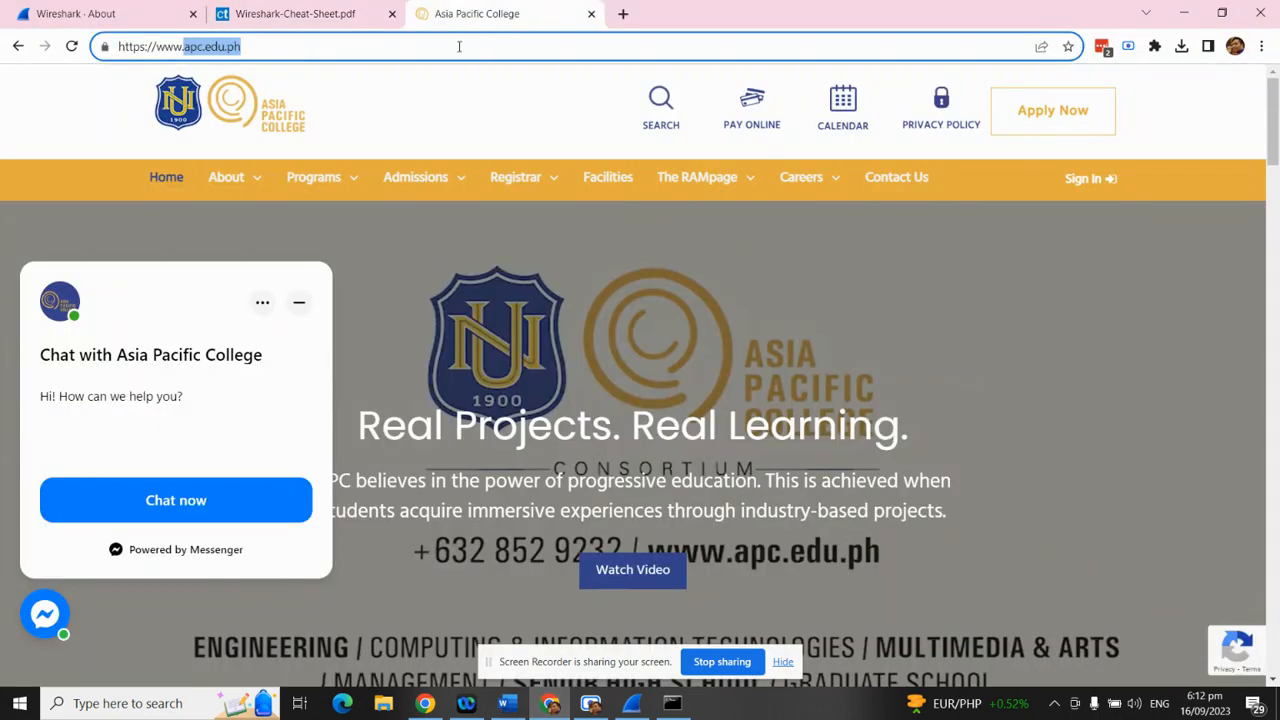
{"action": "left_click_drag", "start_coordinate": [251, 54], "coordinate": [0, 72]}
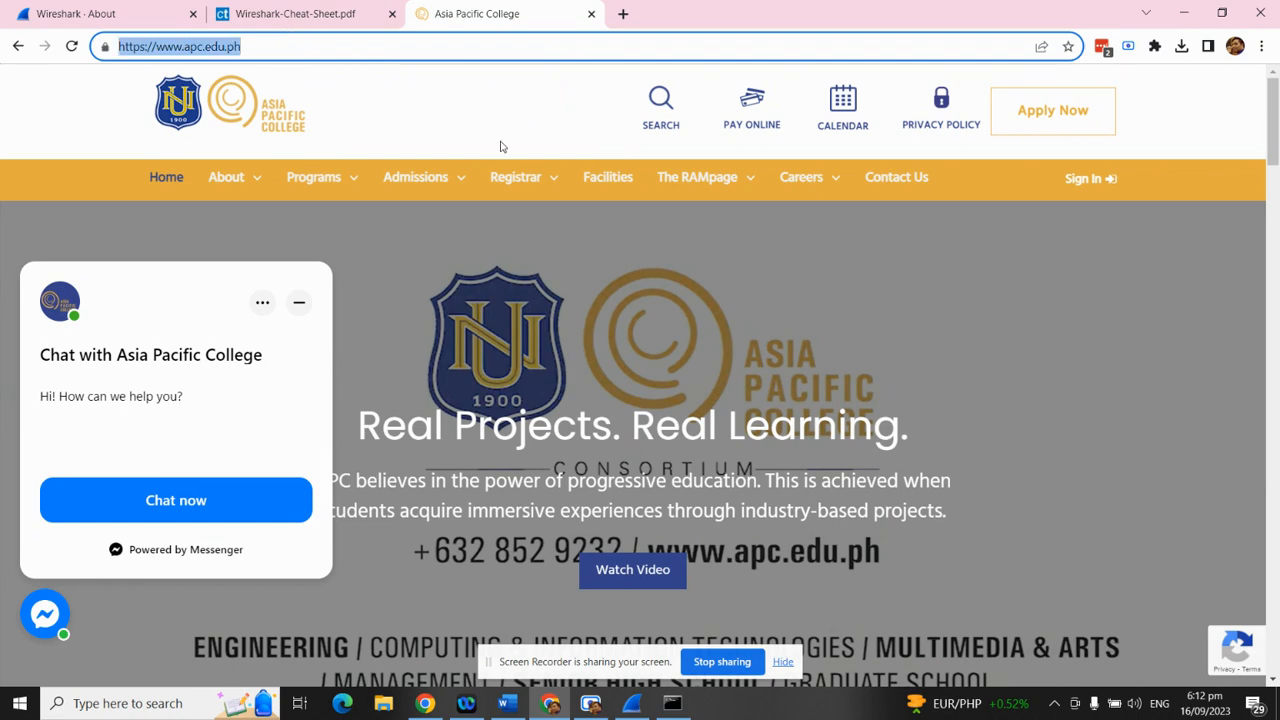
{"action": "type", "text": "ht"}
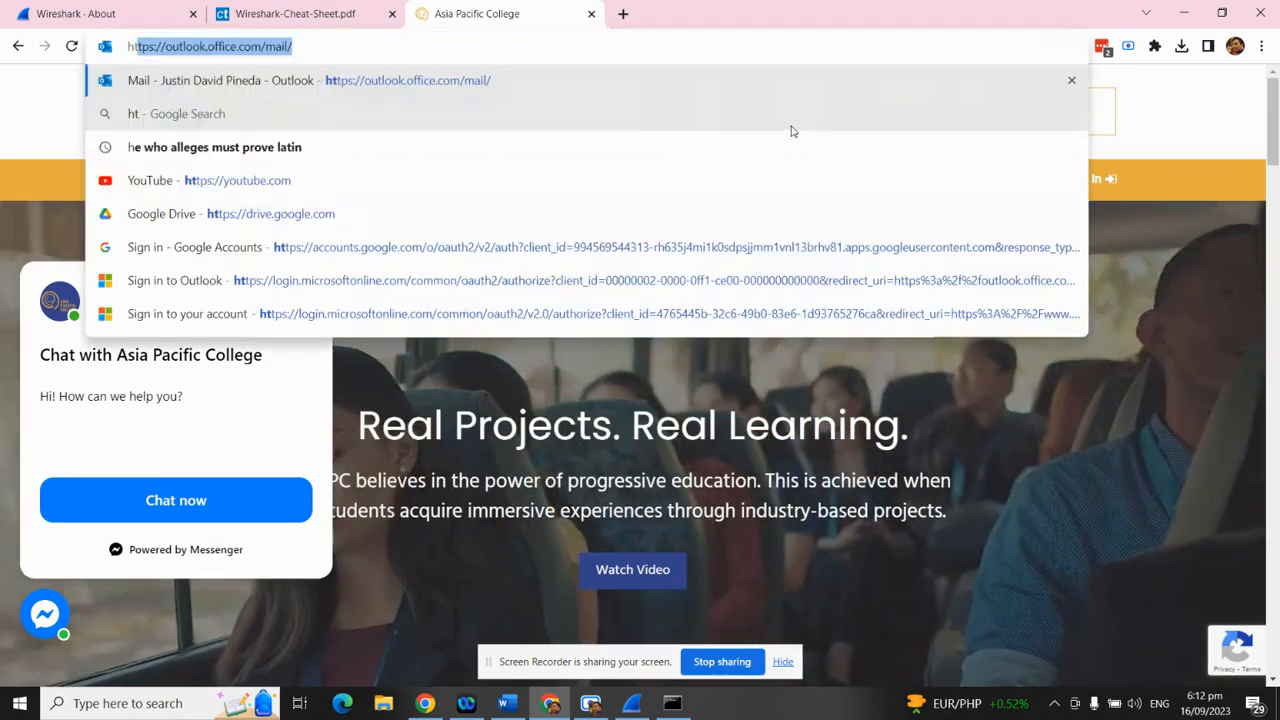
{"action": "type", "text": "tpL"}
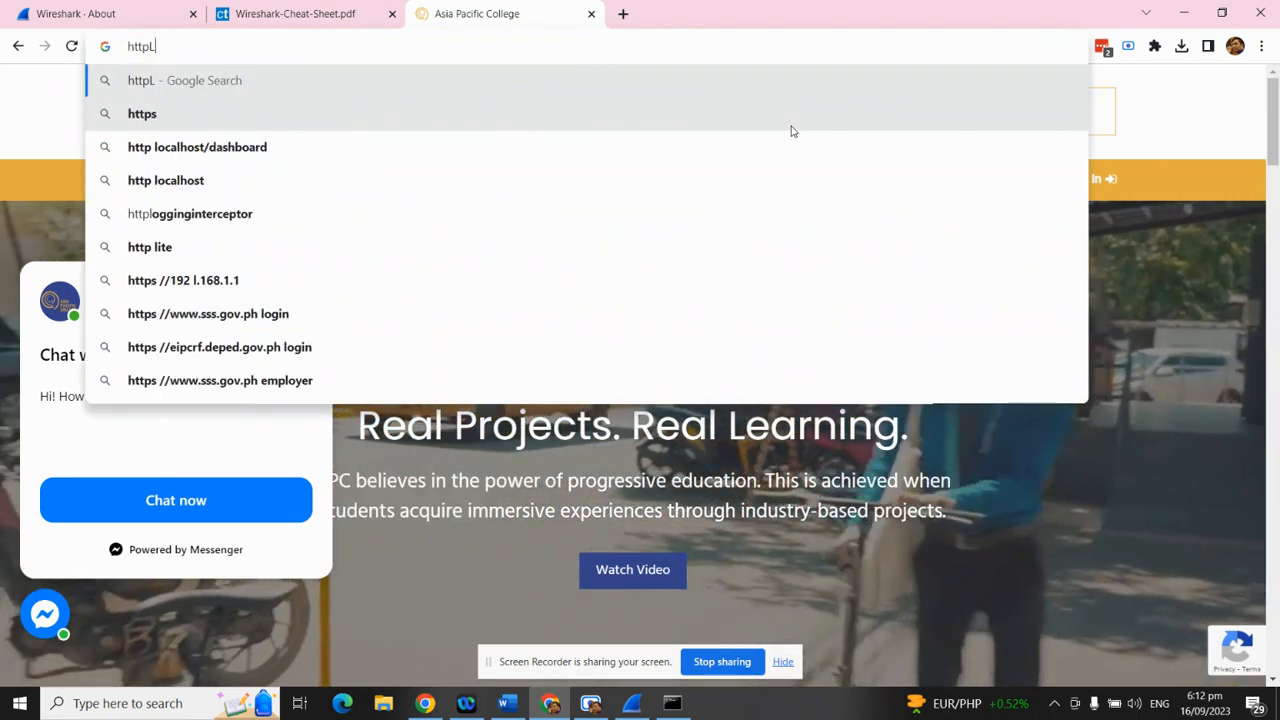
{"action": "key", "text": "BackSpace"}
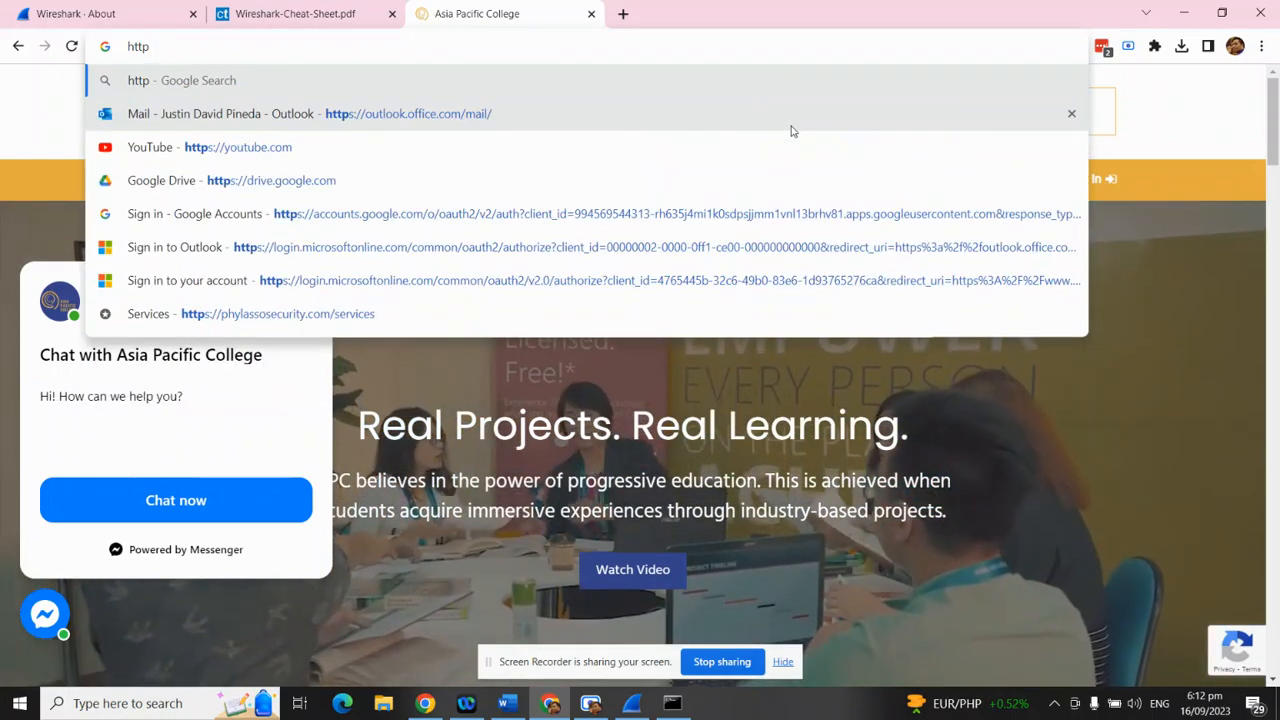
{"action": "type", "text": ":/"}
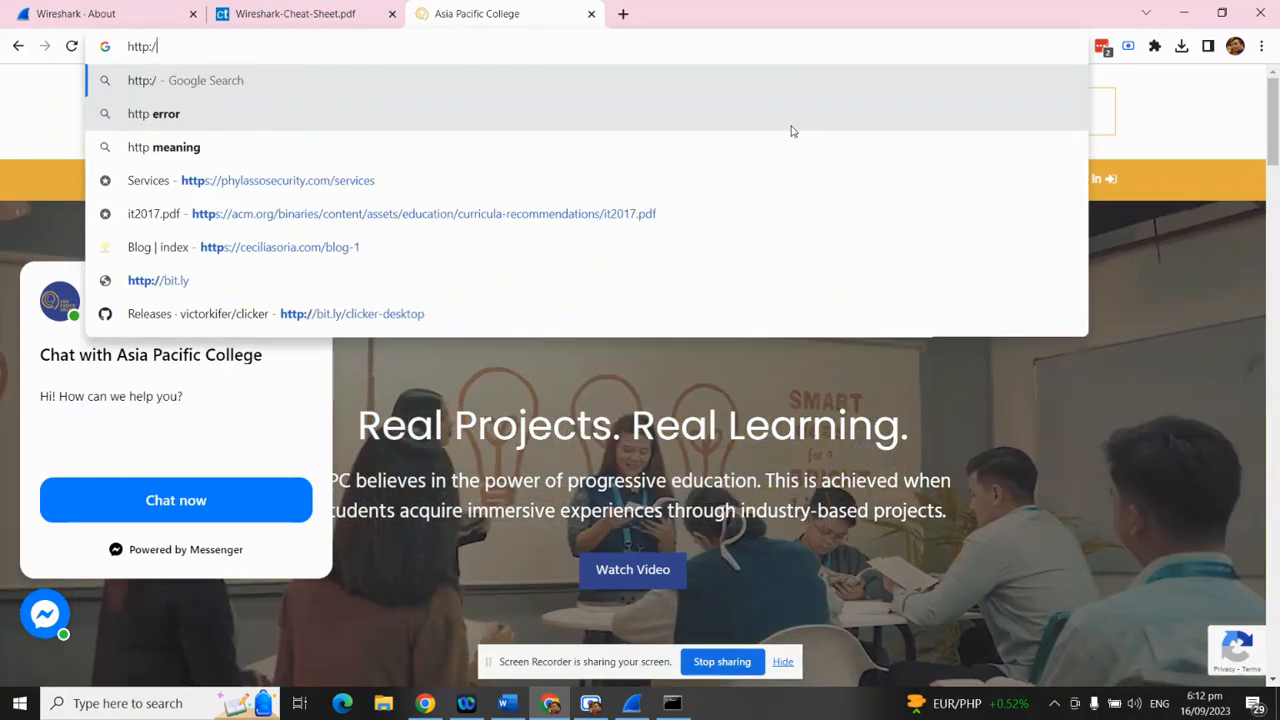
{"action": "type", "text": "/a"}
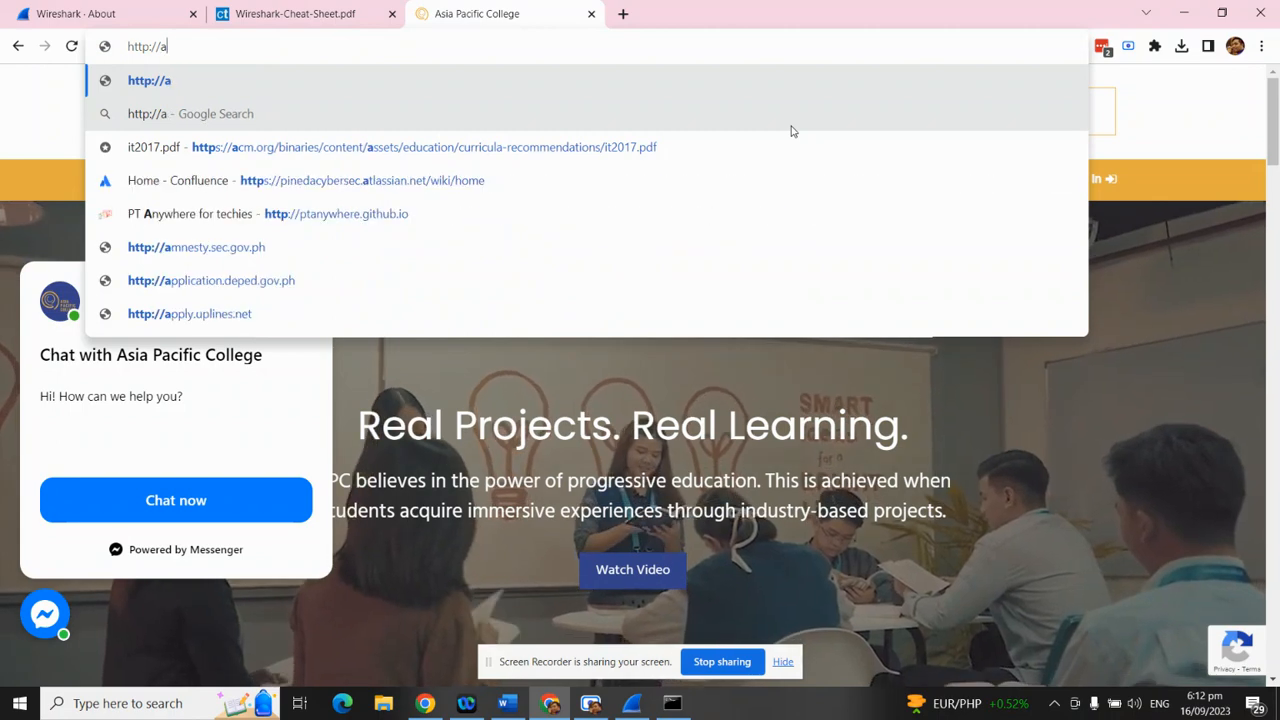
{"action": "type", "text": "pc.edu.ph"}
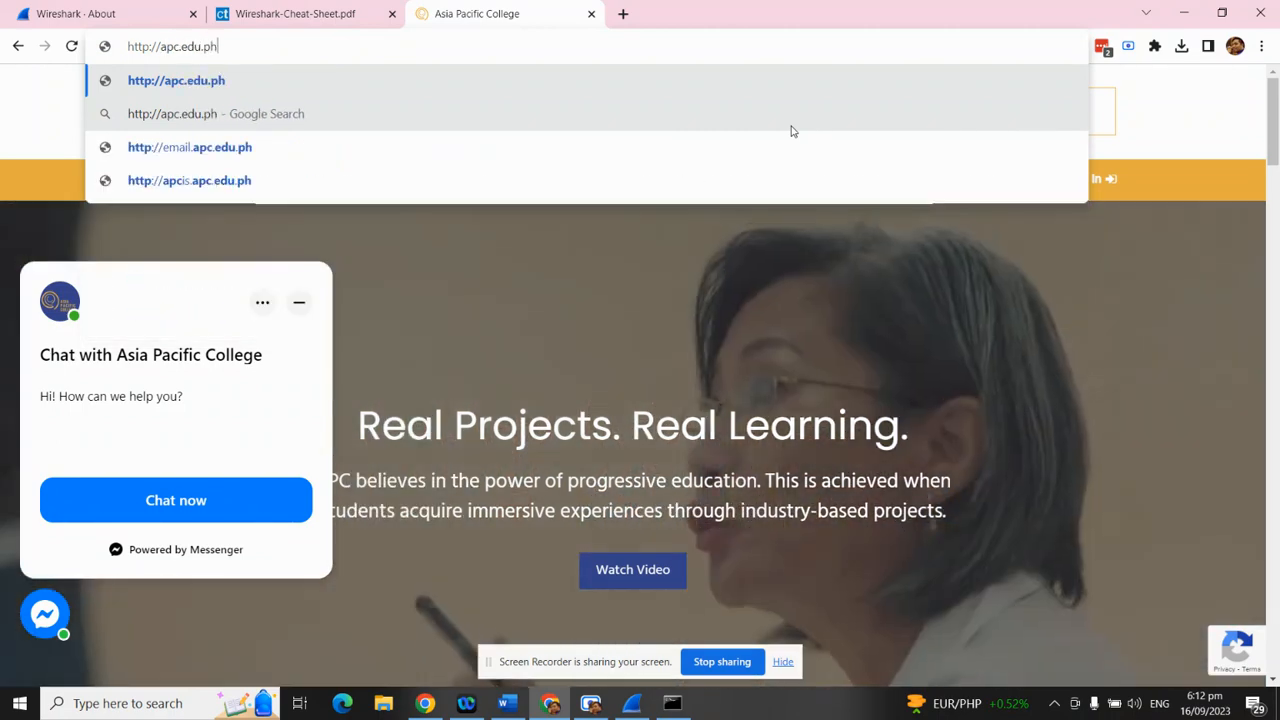
{"action": "key", "text": "Return"}
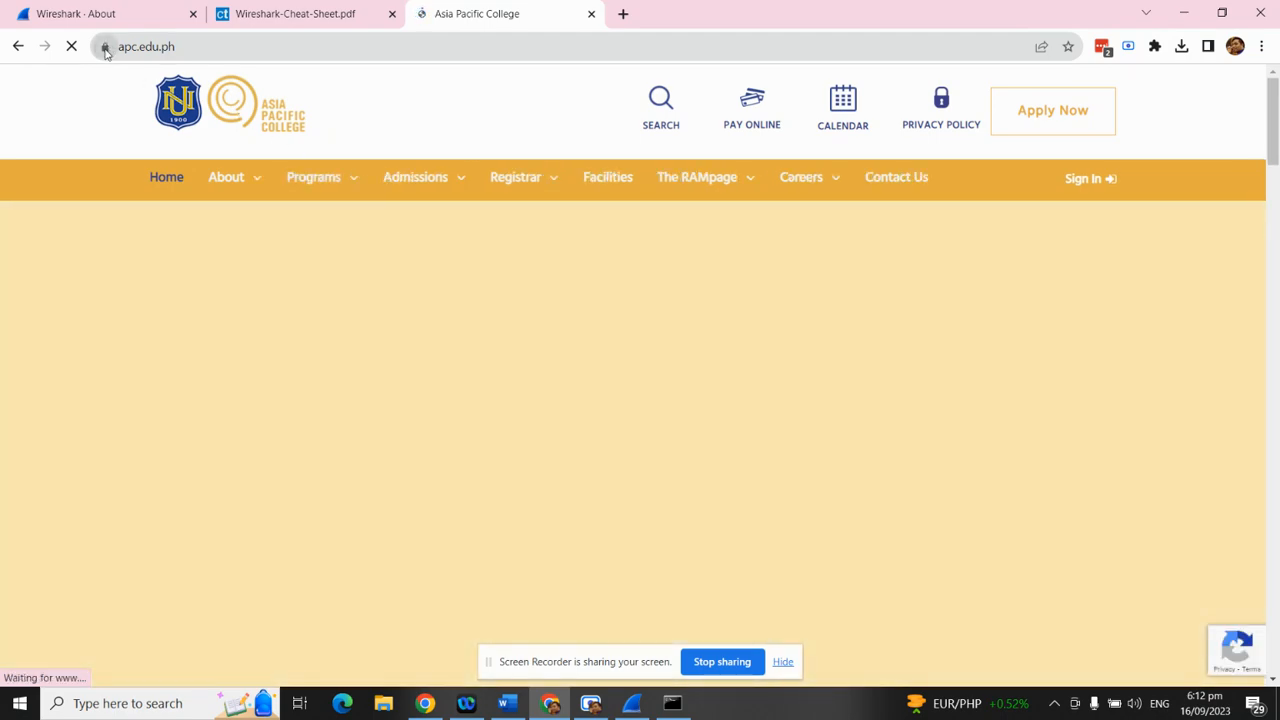
Check the site's connection security info, then paste the testphp login URL into the address bar
{"action": "left_click", "coordinate": [105, 48]}
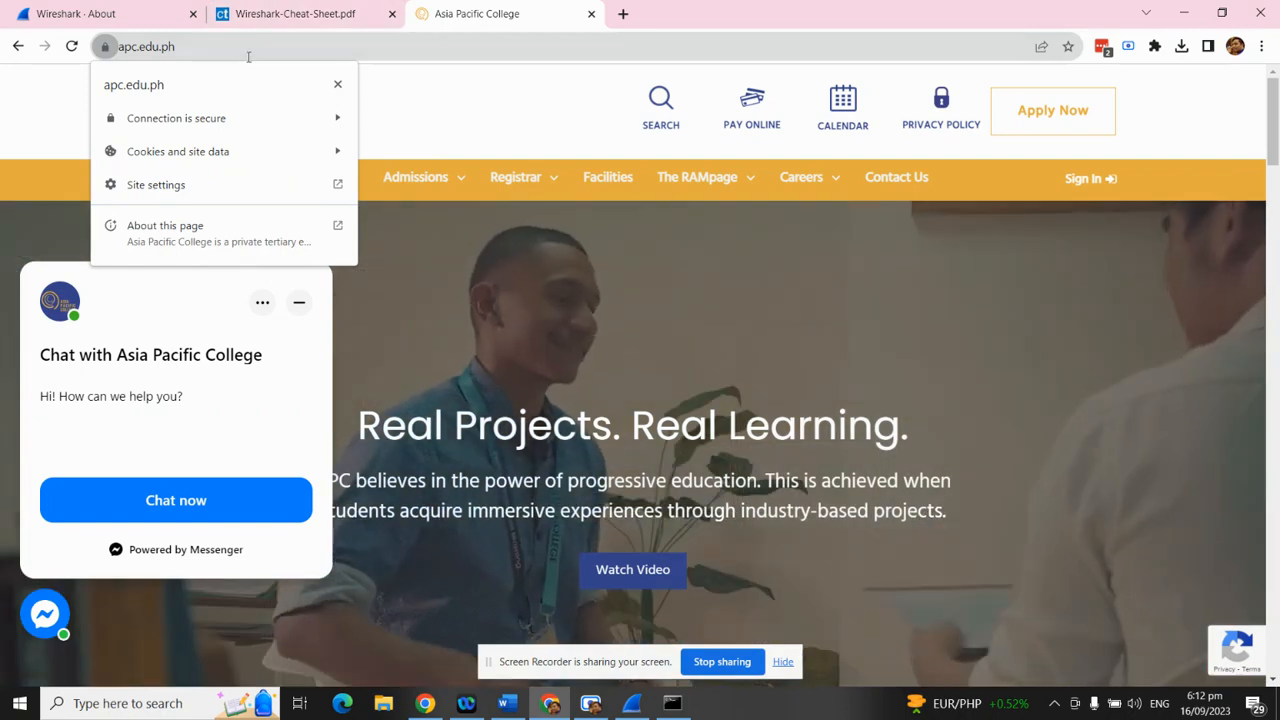
{"action": "left_click", "coordinate": [252, 54]}
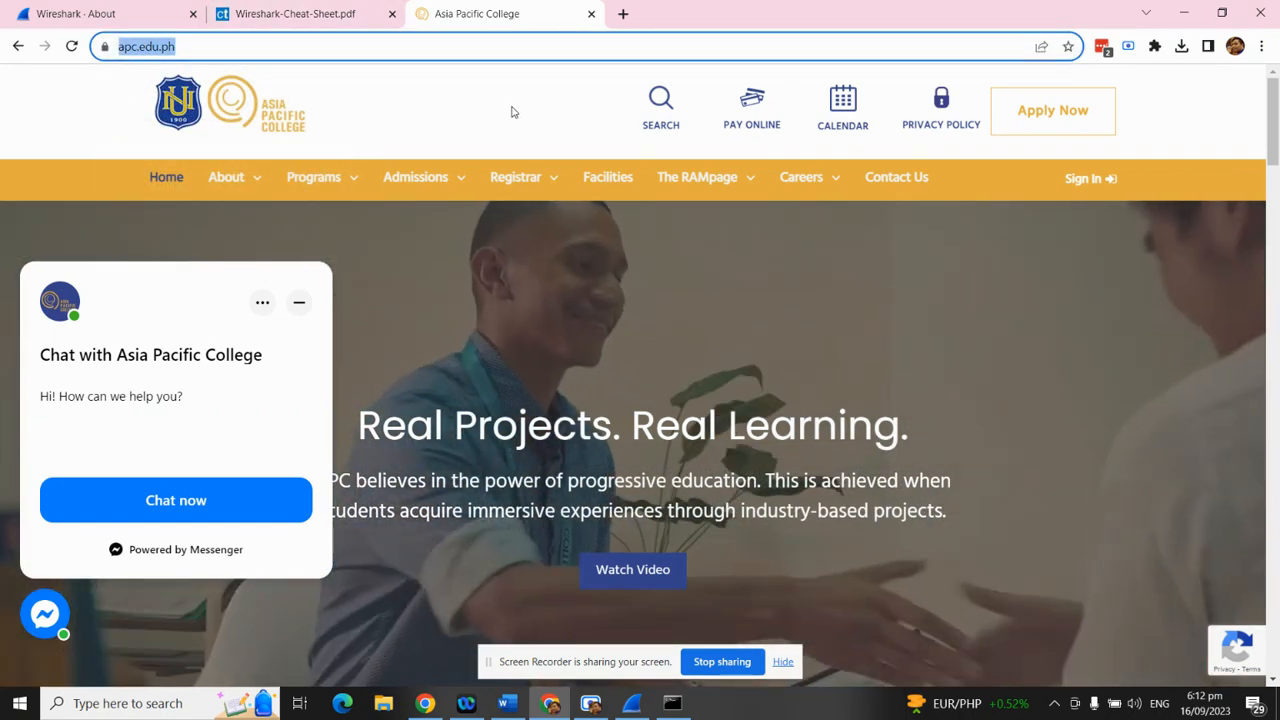
{"action": "key", "text": "ctrl+v"}
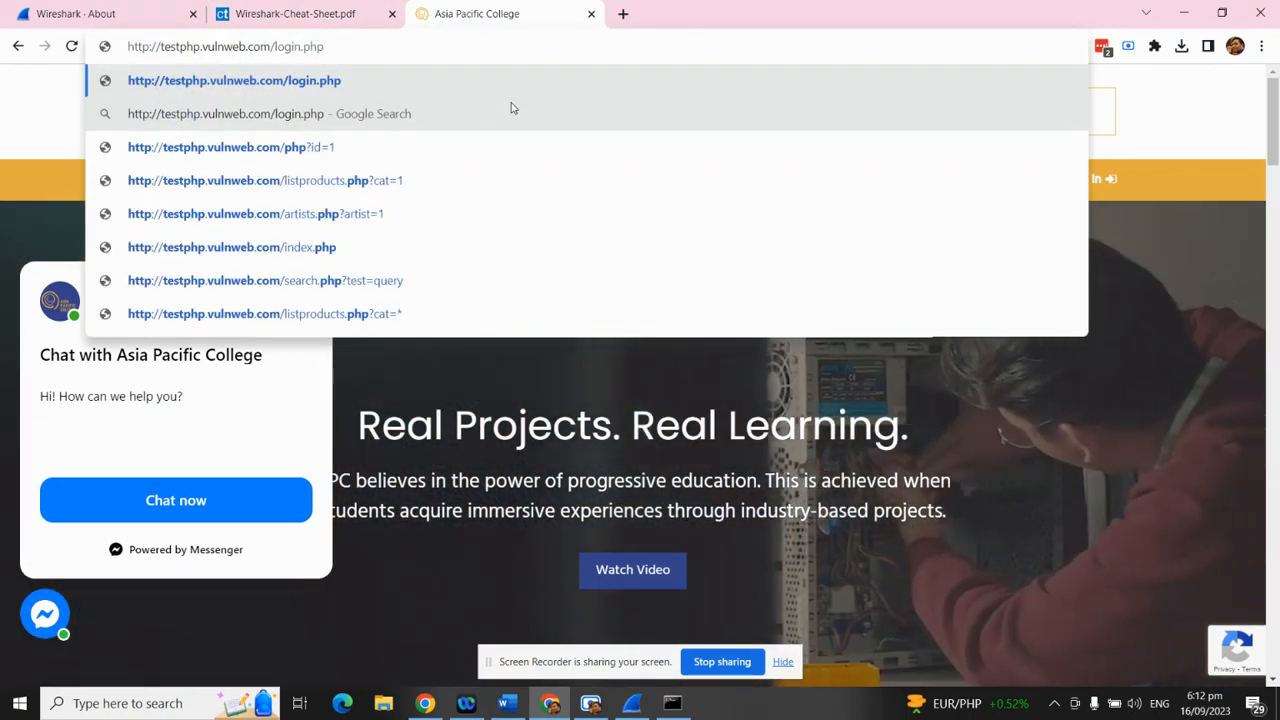
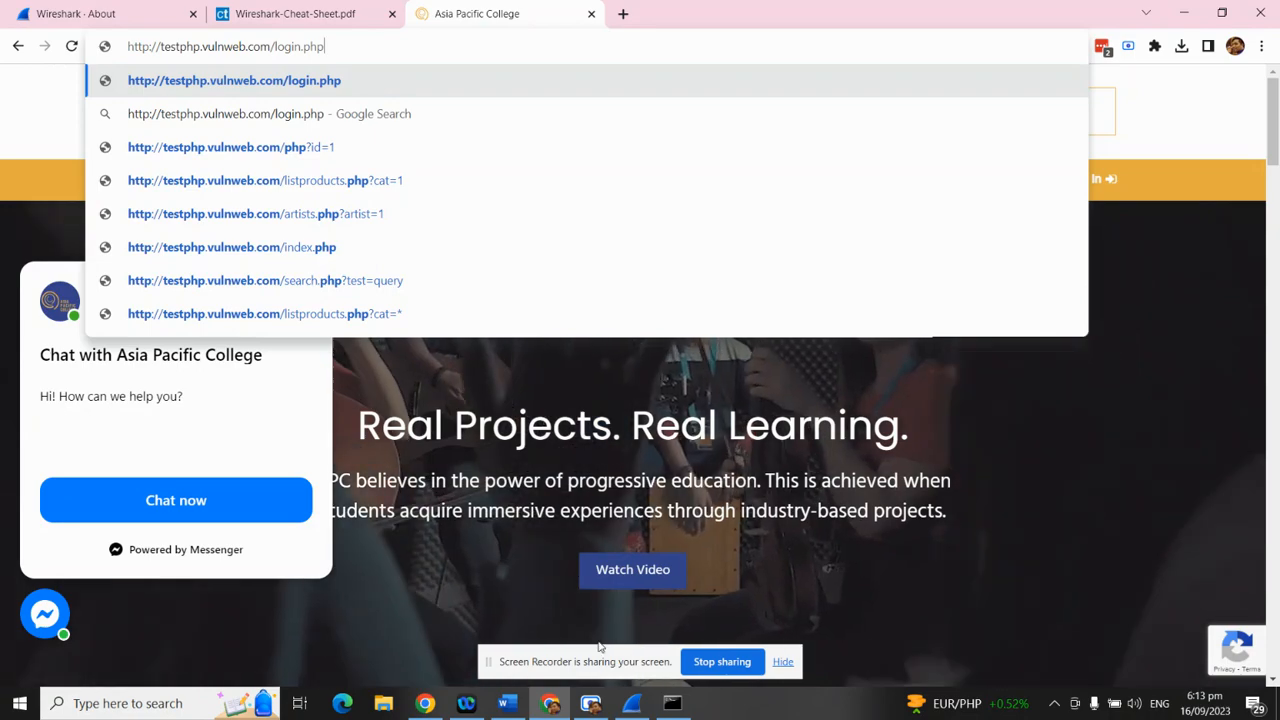
Bring the Wireshark capture filtered on ip.addr == 18.142.71.56 to the front
{"action": "left_click", "coordinate": [634, 705]}
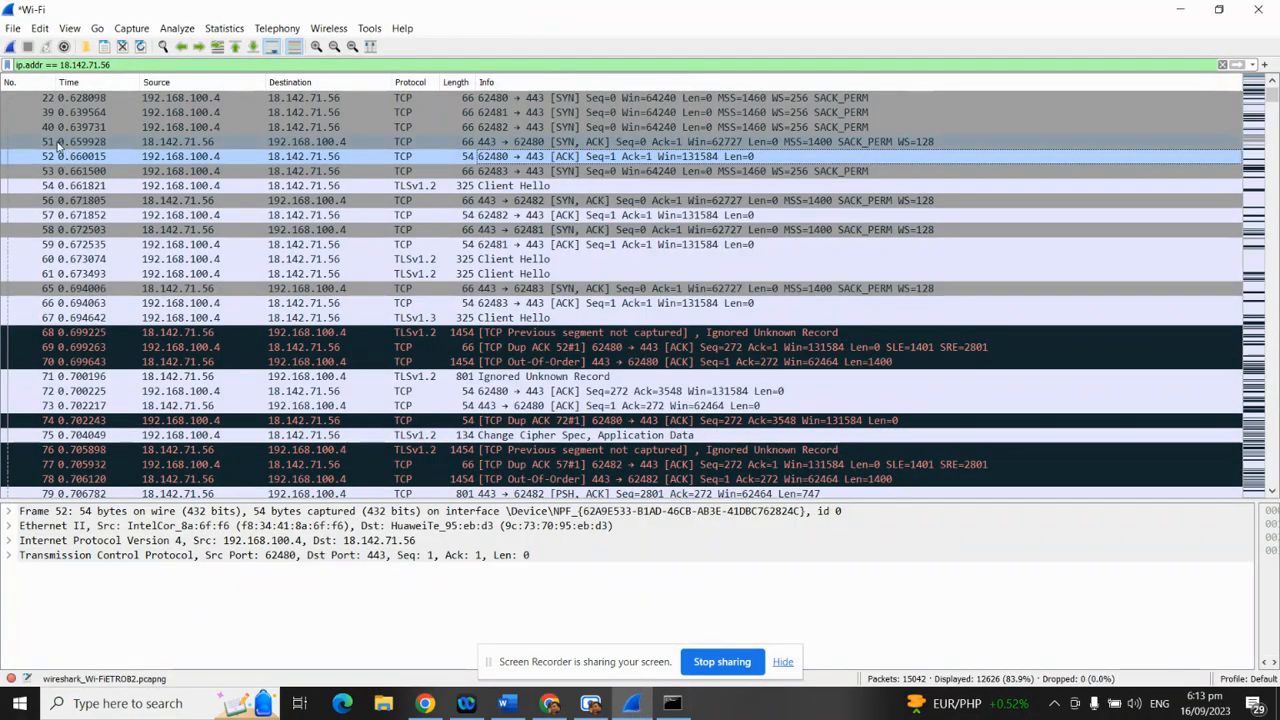
Move Wireshark beside the browser and restart the live capture, discarding old packets unsaved
{"action": "left_click_drag", "start_coordinate": [128, 8], "coordinate": [835, 77]}
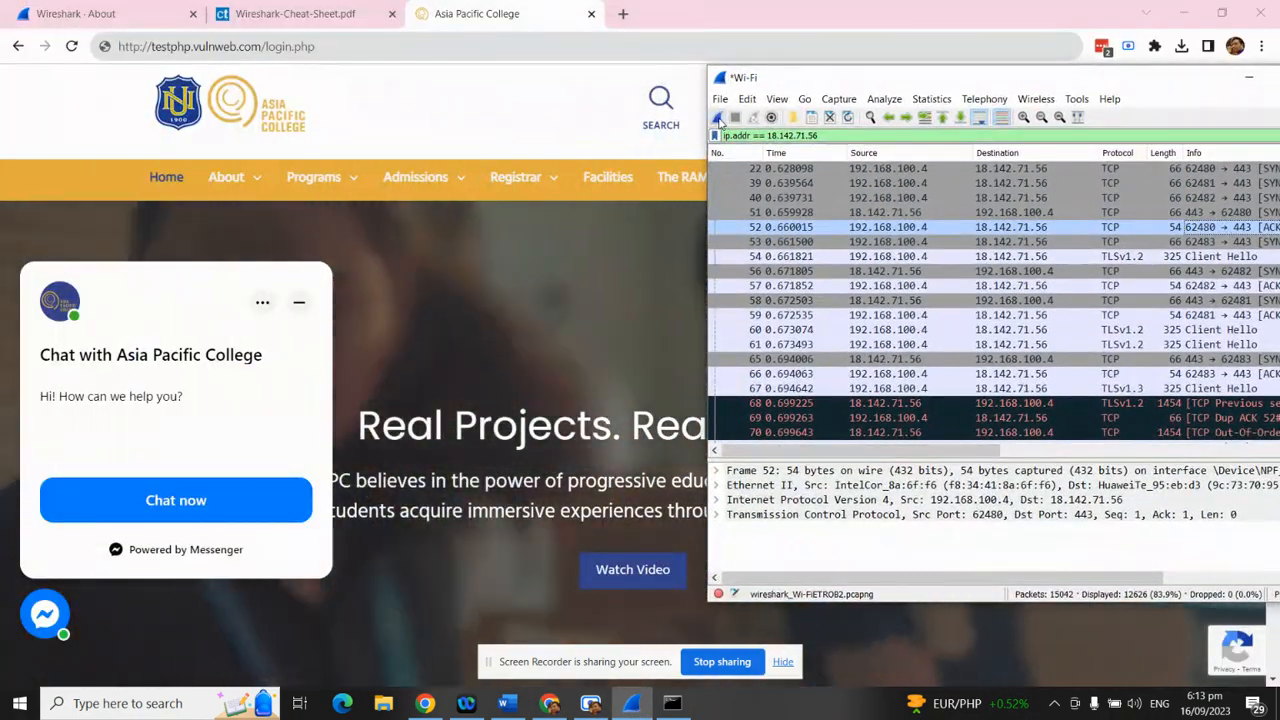
{"action": "left_click", "coordinate": [718, 118]}
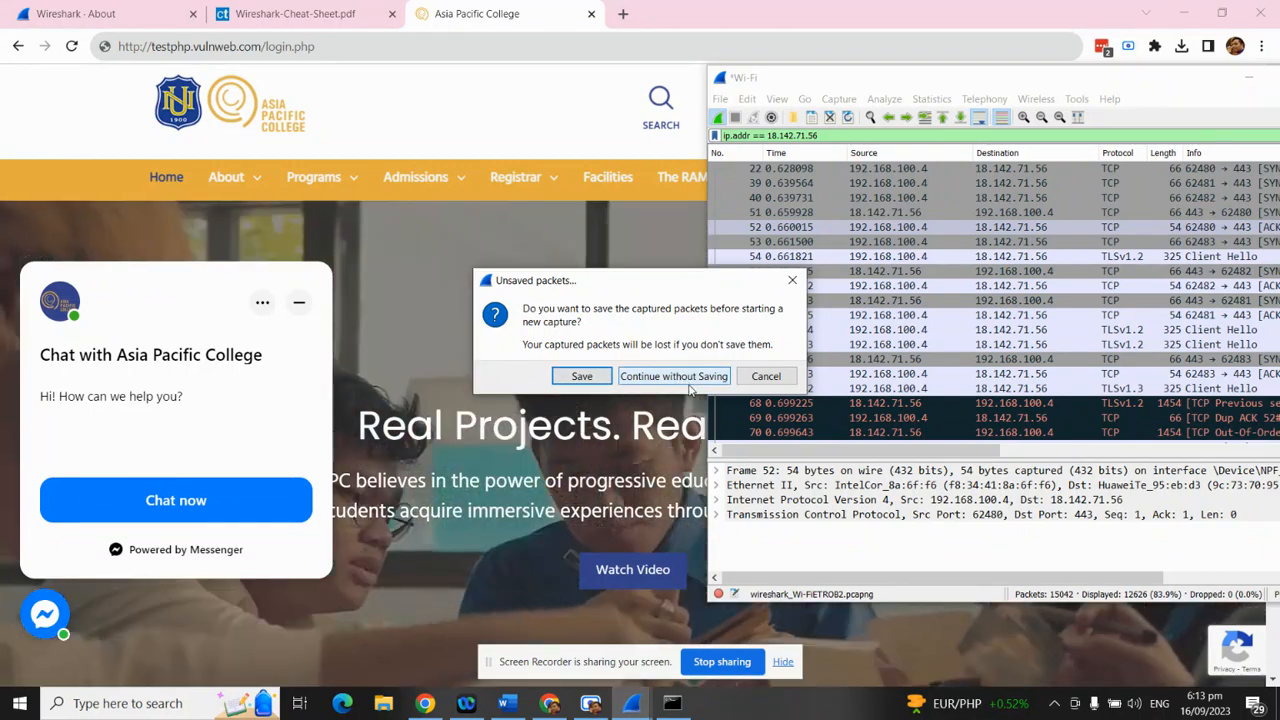
{"action": "left_click", "coordinate": [697, 384]}
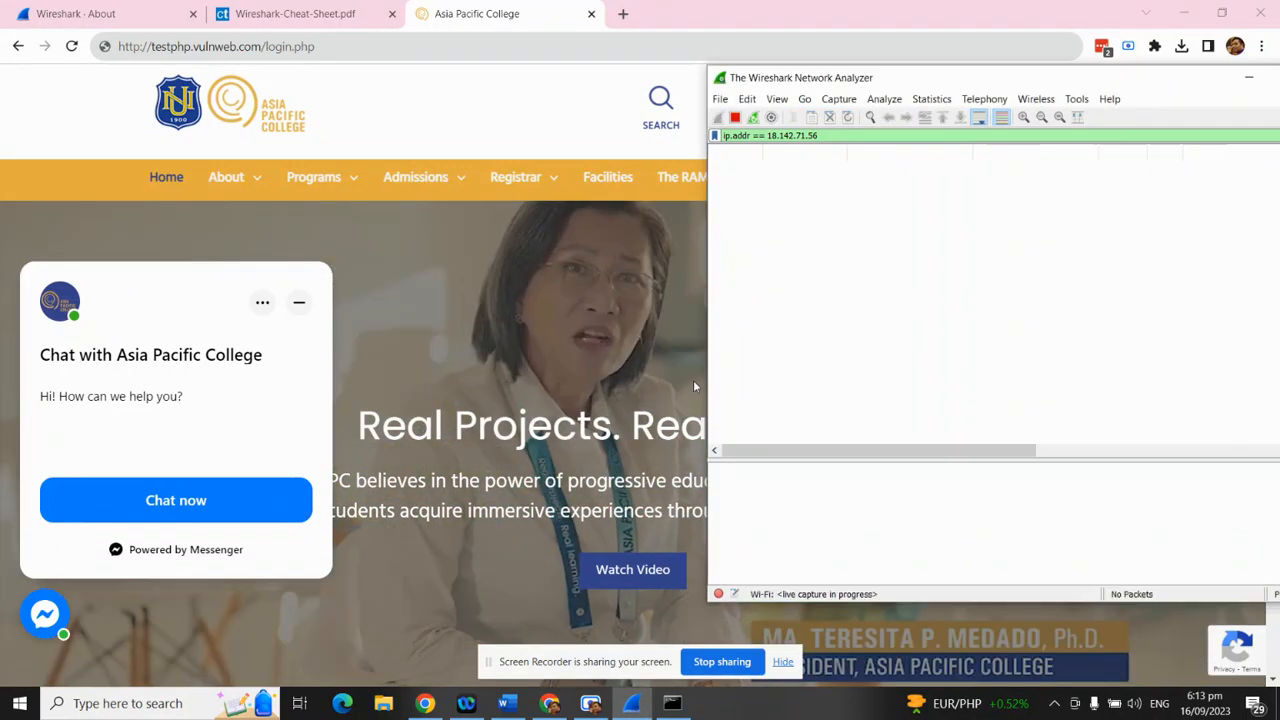
{"action": "left_click", "coordinate": [359, 47]}
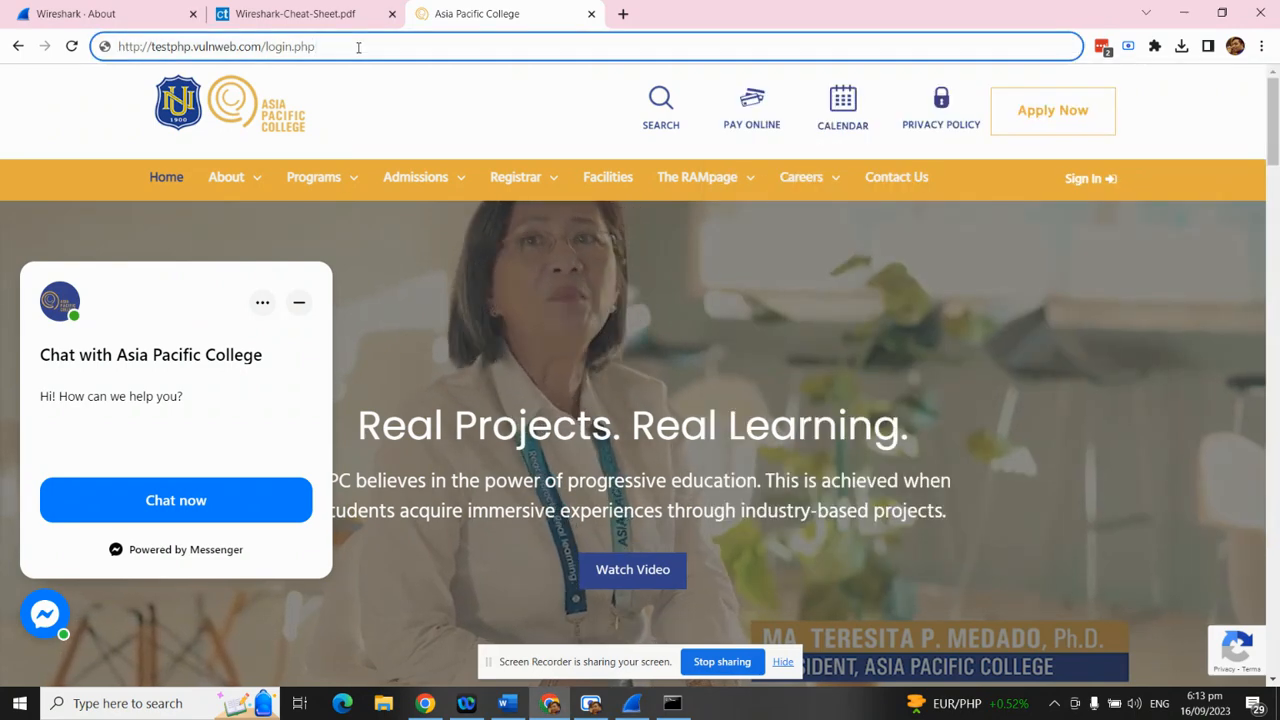
Load testphp.vulnweb.com/login.php, mark the demo-credentials hint, and fill in Username and Password
{"action": "key", "text": "Return"}
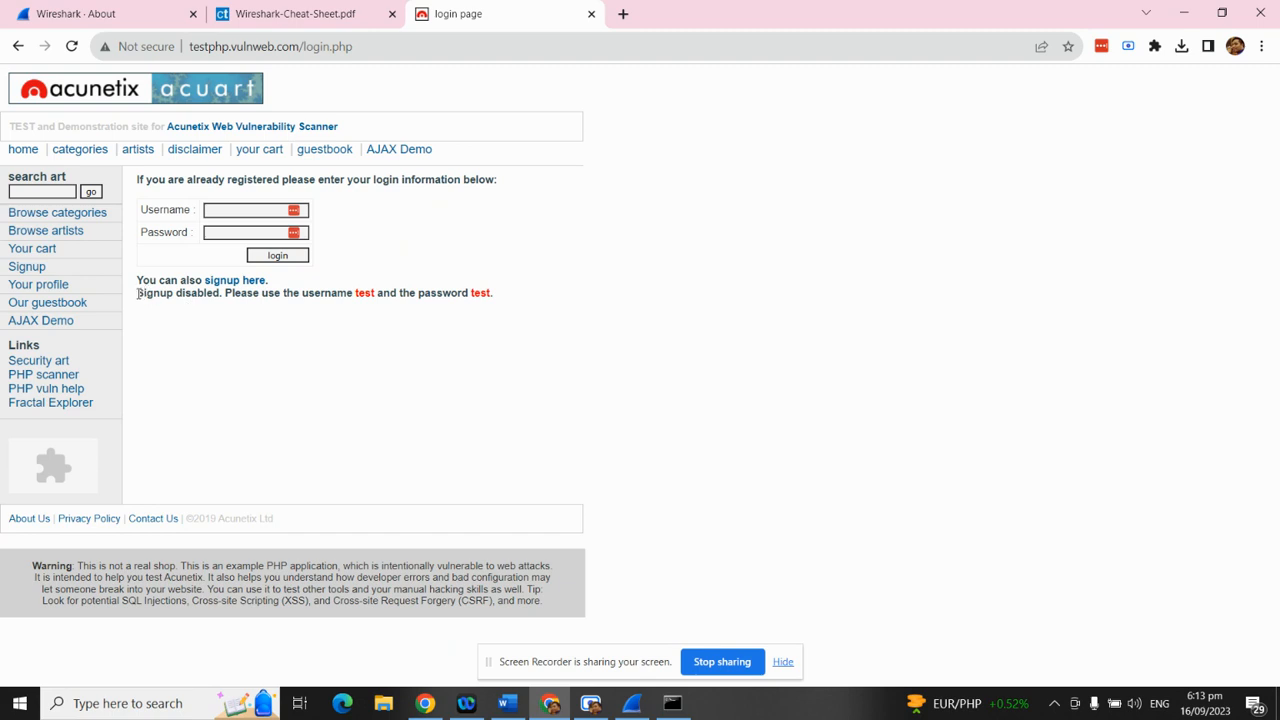
{"action": "left_click_drag", "start_coordinate": [232, 295], "coordinate": [523, 300]}
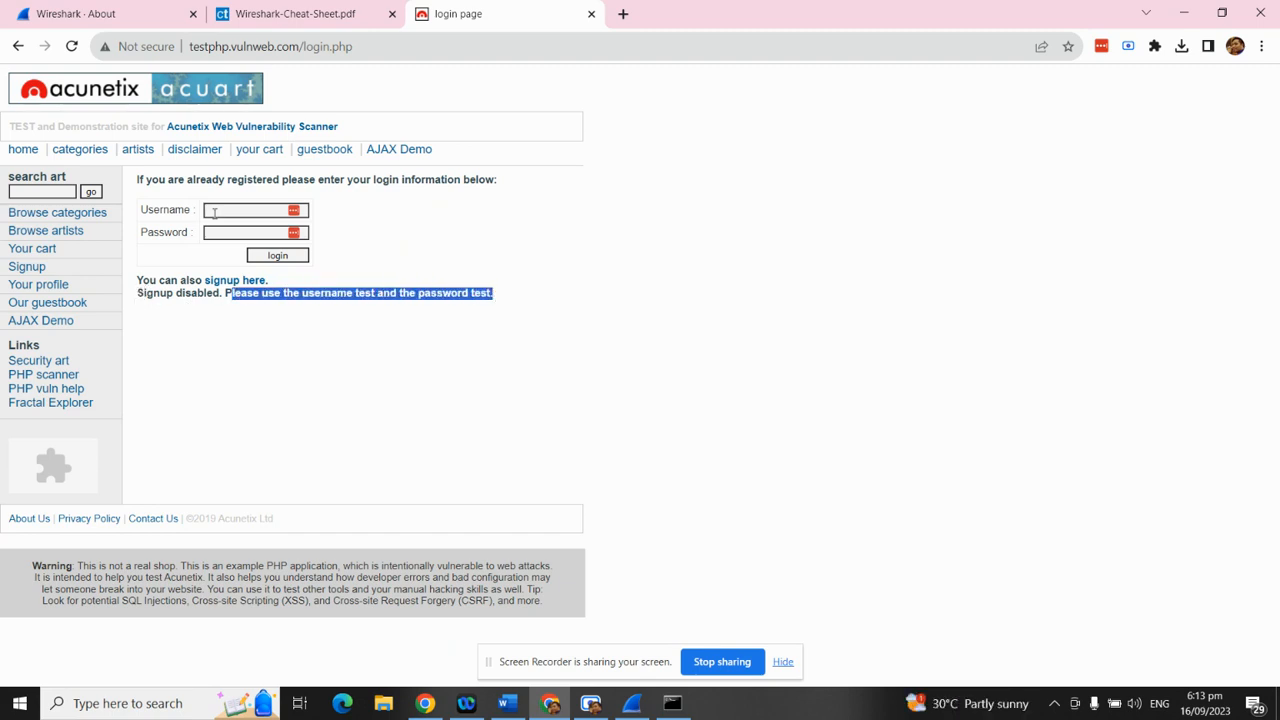
{"action": "left_click", "coordinate": [214, 213]}
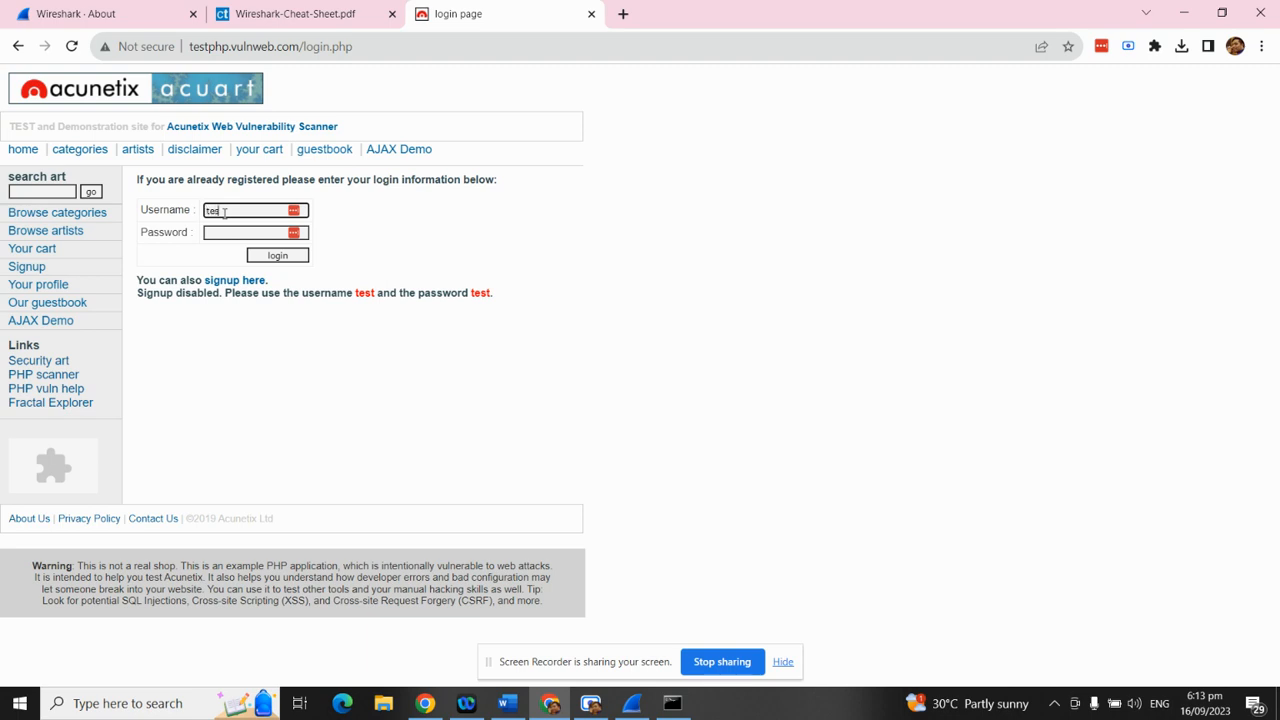
{"action": "left_click", "coordinate": [244, 231]}
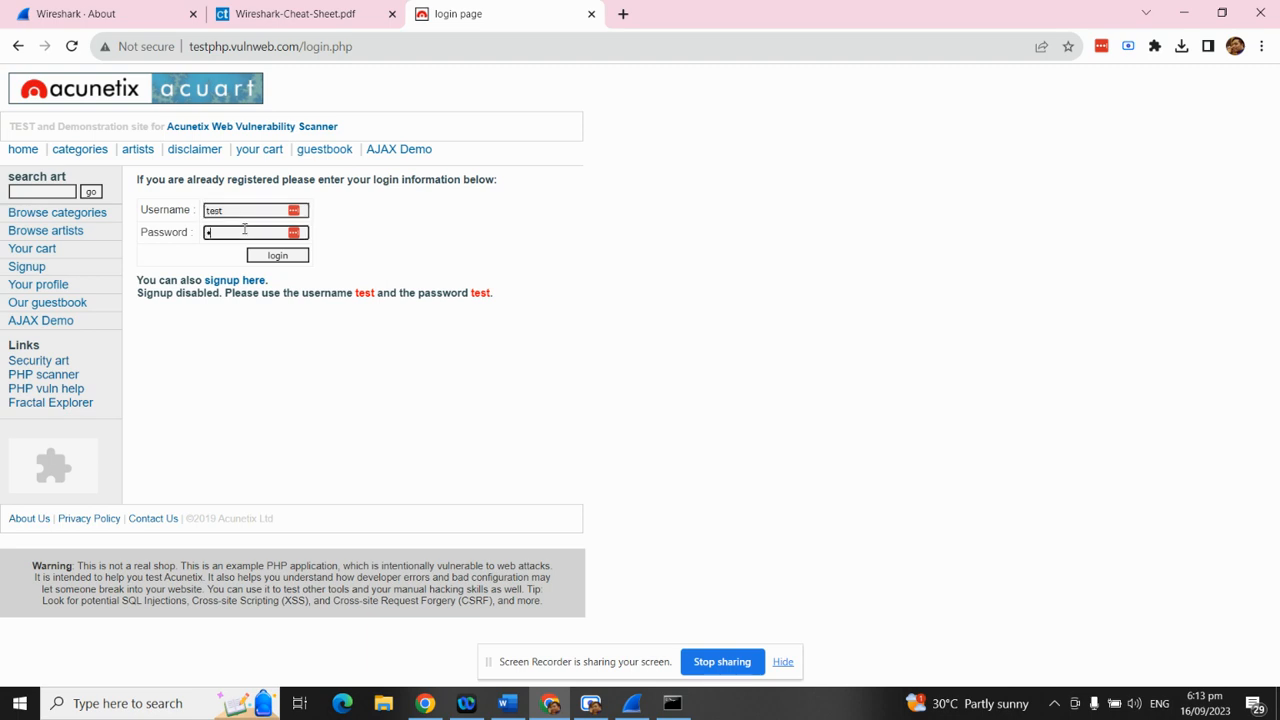
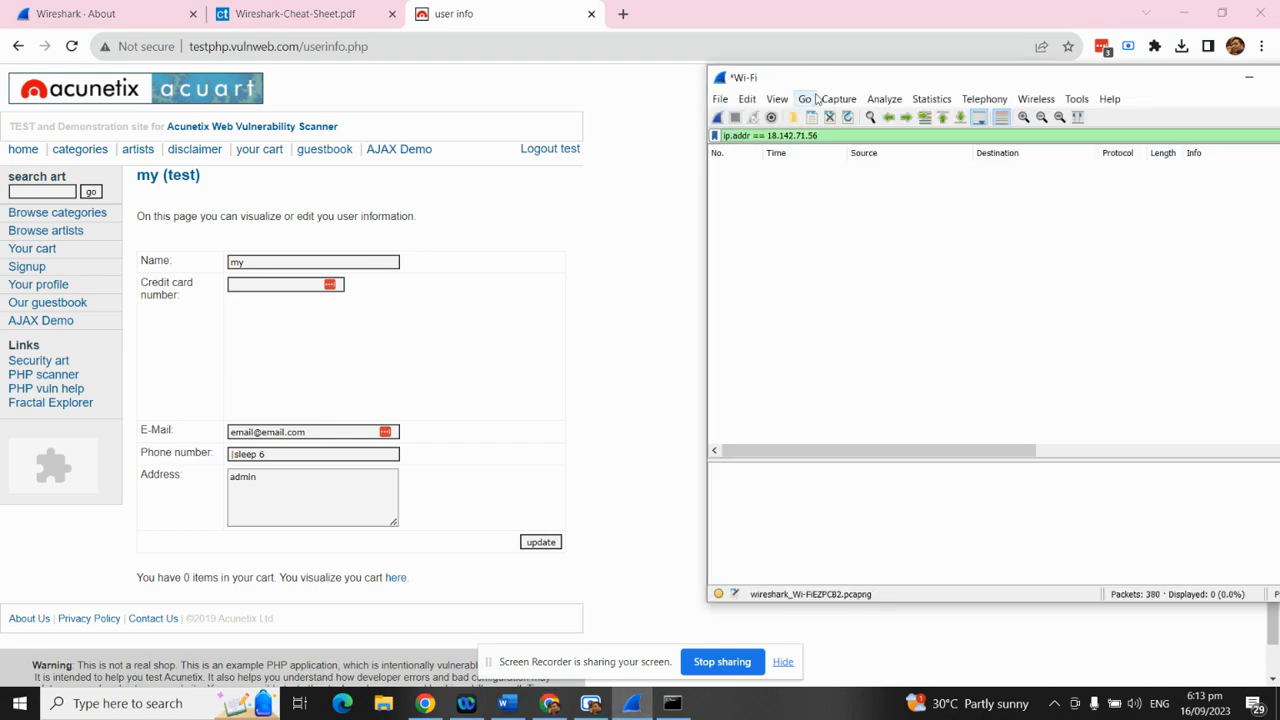
Clear the old ip.addr display filter so all 380 captured packets are listed
{"action": "left_click_drag", "start_coordinate": [850, 80], "coordinate": [628, 84]}
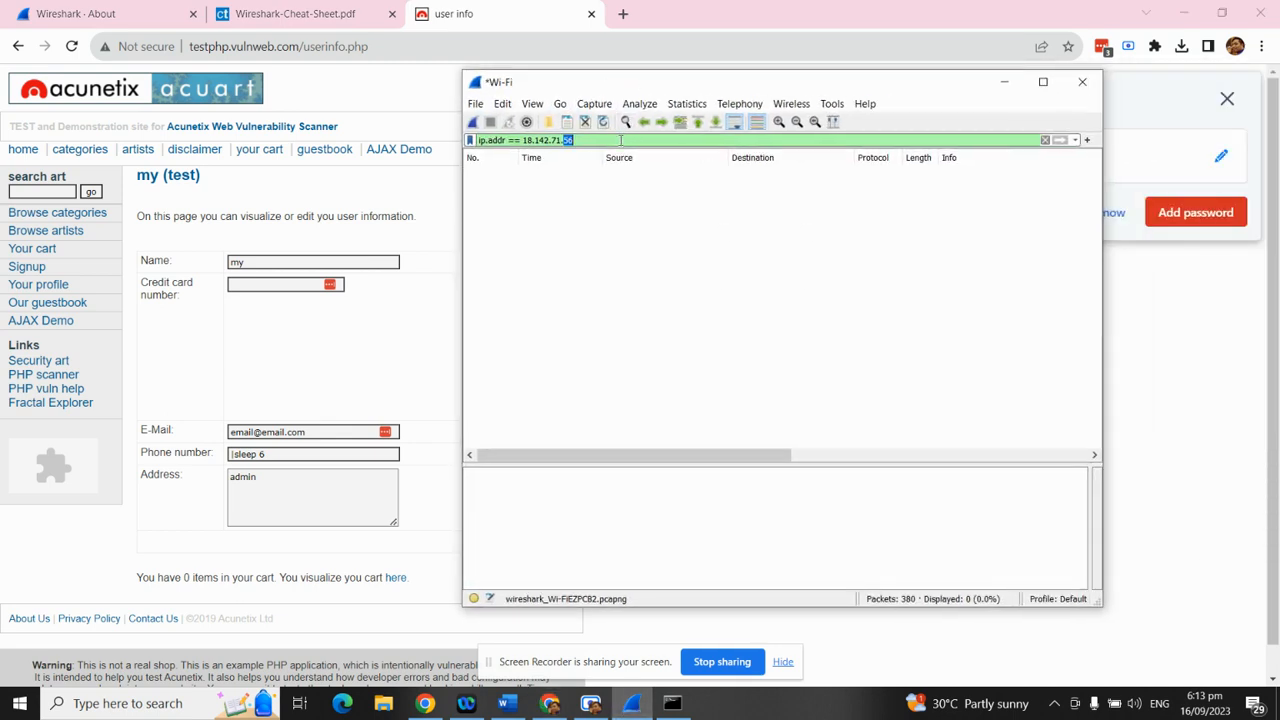
{"action": "key", "text": "ctrl+a"}
{"action": "key", "text": "BackSpace"}
{"action": "key", "text": "Return"}
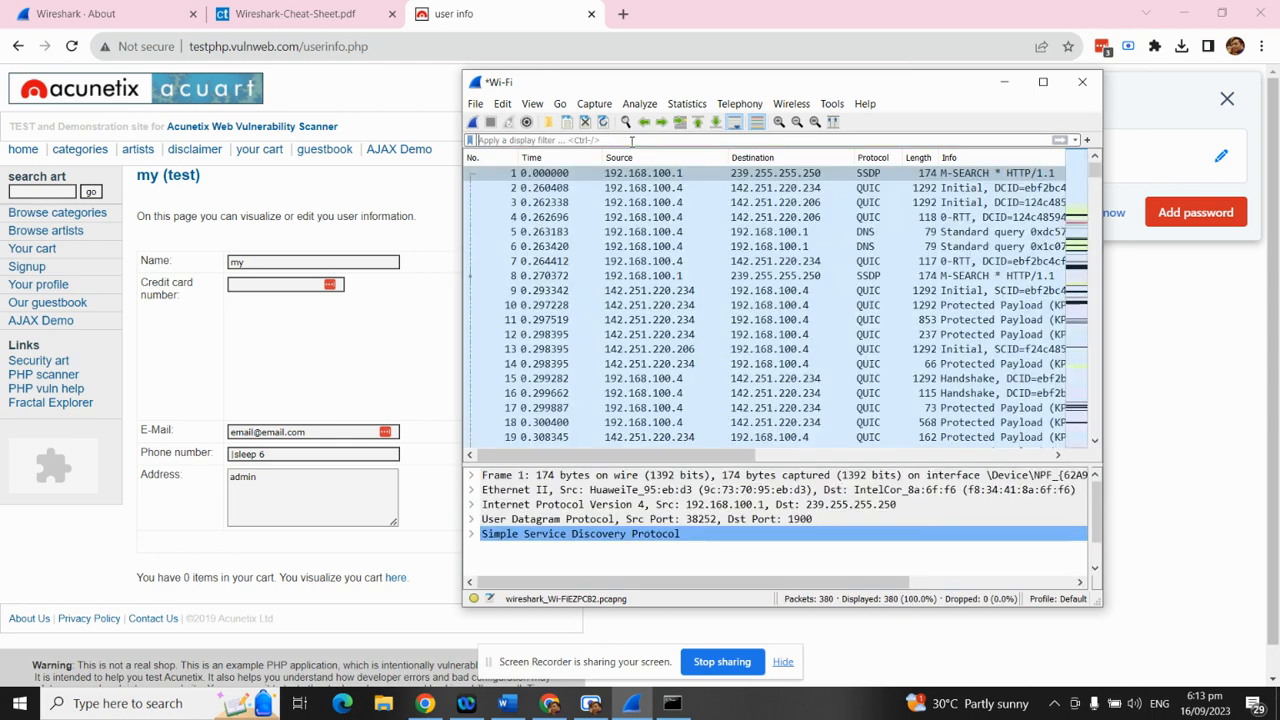
Maximize the Wireshark capture window to fill the screen
{"action": "left_click", "coordinate": [1042, 81]}
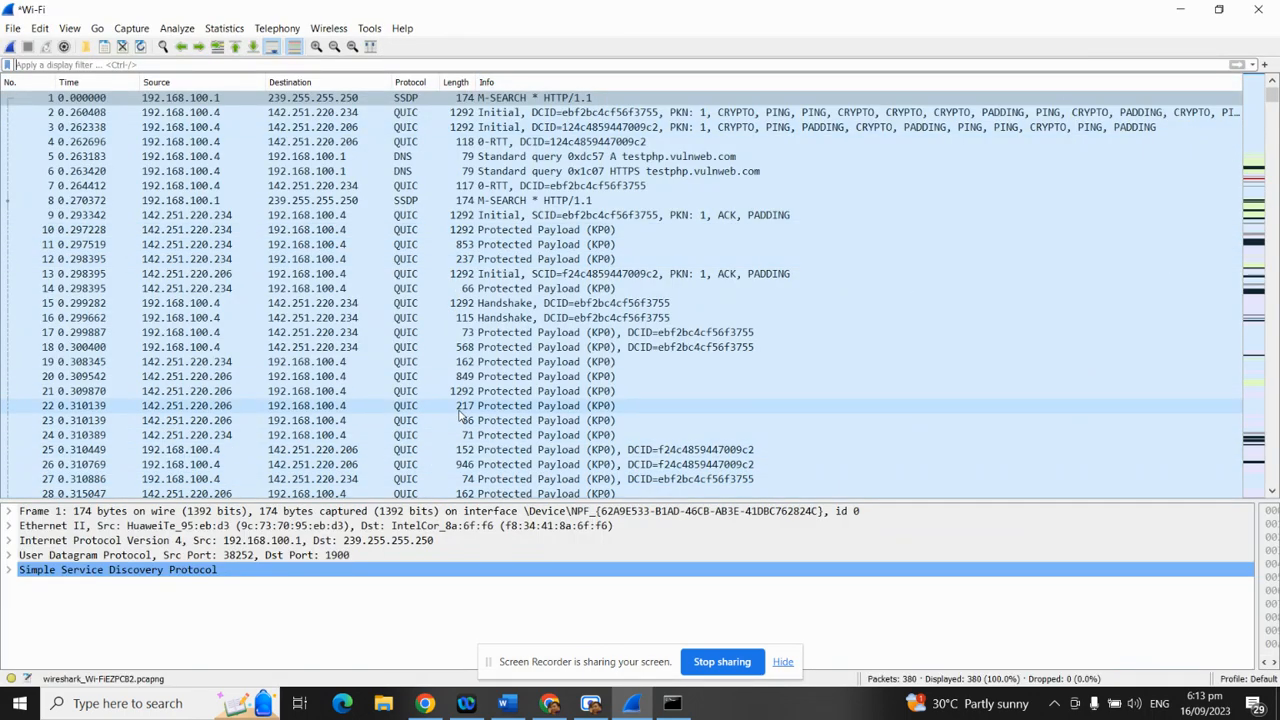
{"action": "scroll", "coordinate": [480, 415], "scroll_direction": "down", "scroll_amount": 4}
{"action": "scroll", "coordinate": [480, 440], "scroll_direction": "up", "scroll_amount": 4}
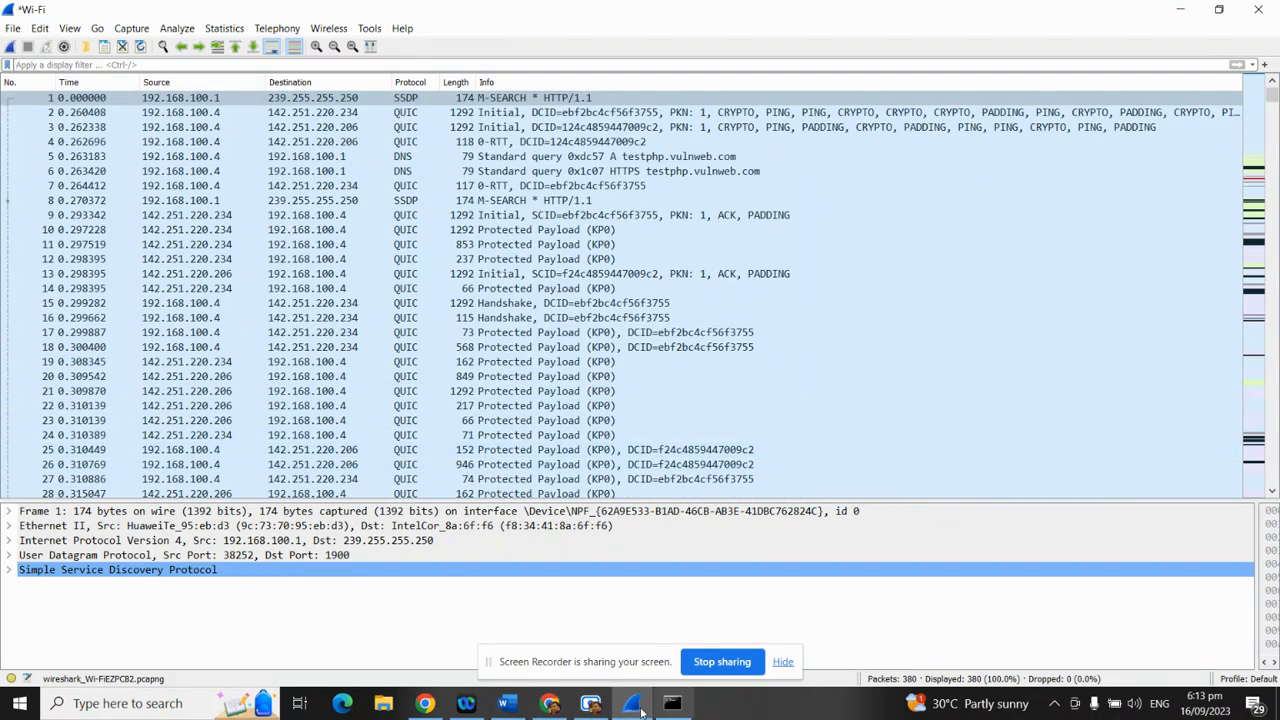
In Wireshark Tutorial.docx, select step 5's filter expression HTTP.REQUEST.METHOD == POST
{"action": "left_click", "coordinate": [515, 709]}
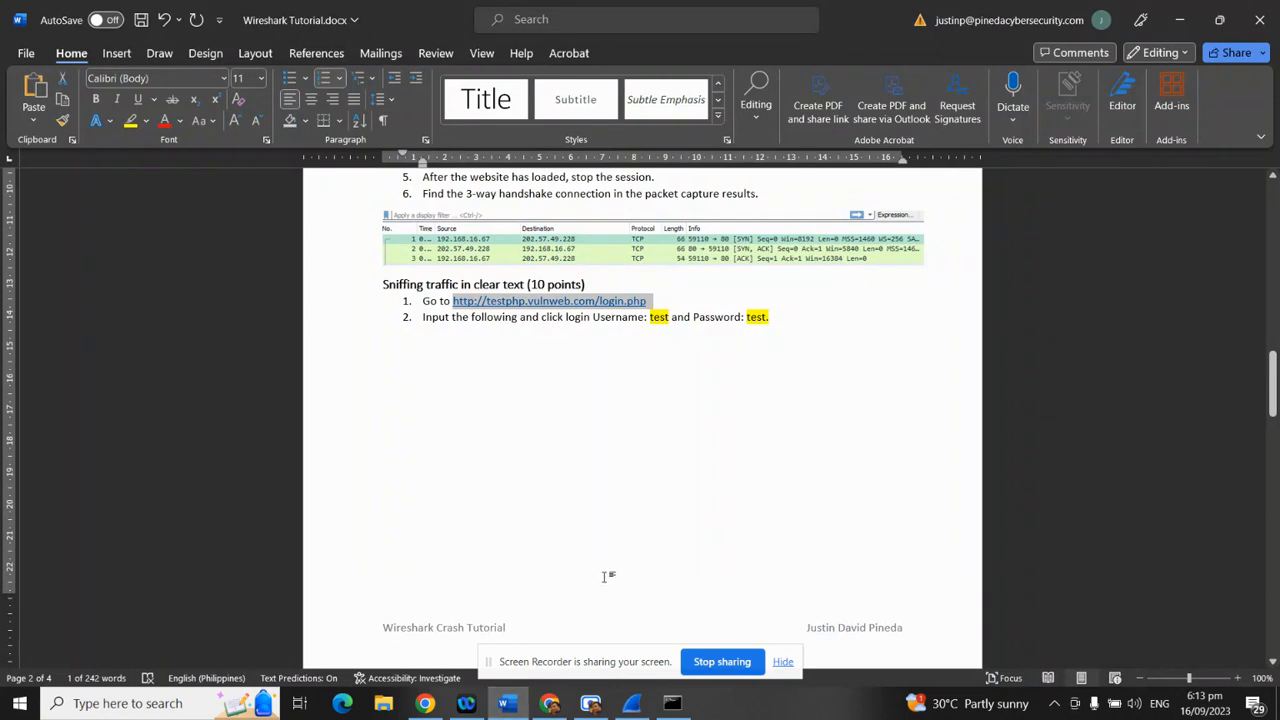
{"action": "scroll", "coordinate": [597, 560], "scroll_direction": "down", "scroll_amount": 15}
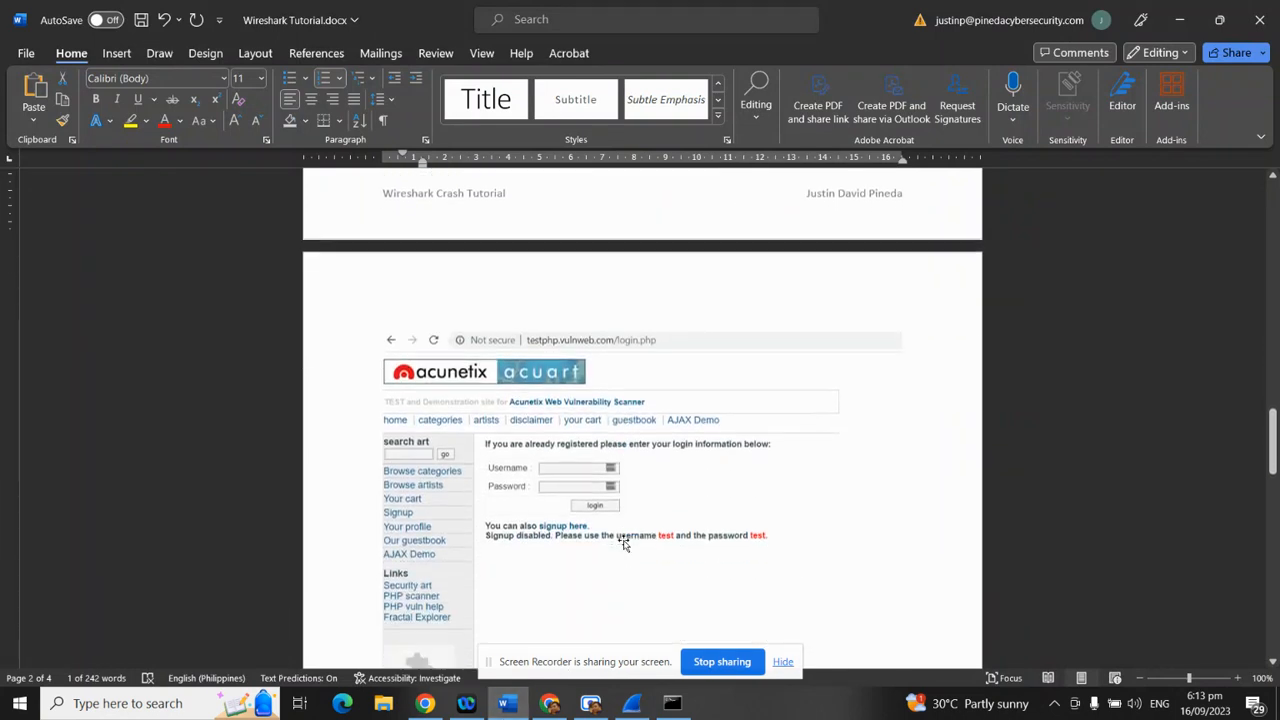
{"action": "scroll", "coordinate": [620, 553], "scroll_direction": "down", "scroll_amount": 1}
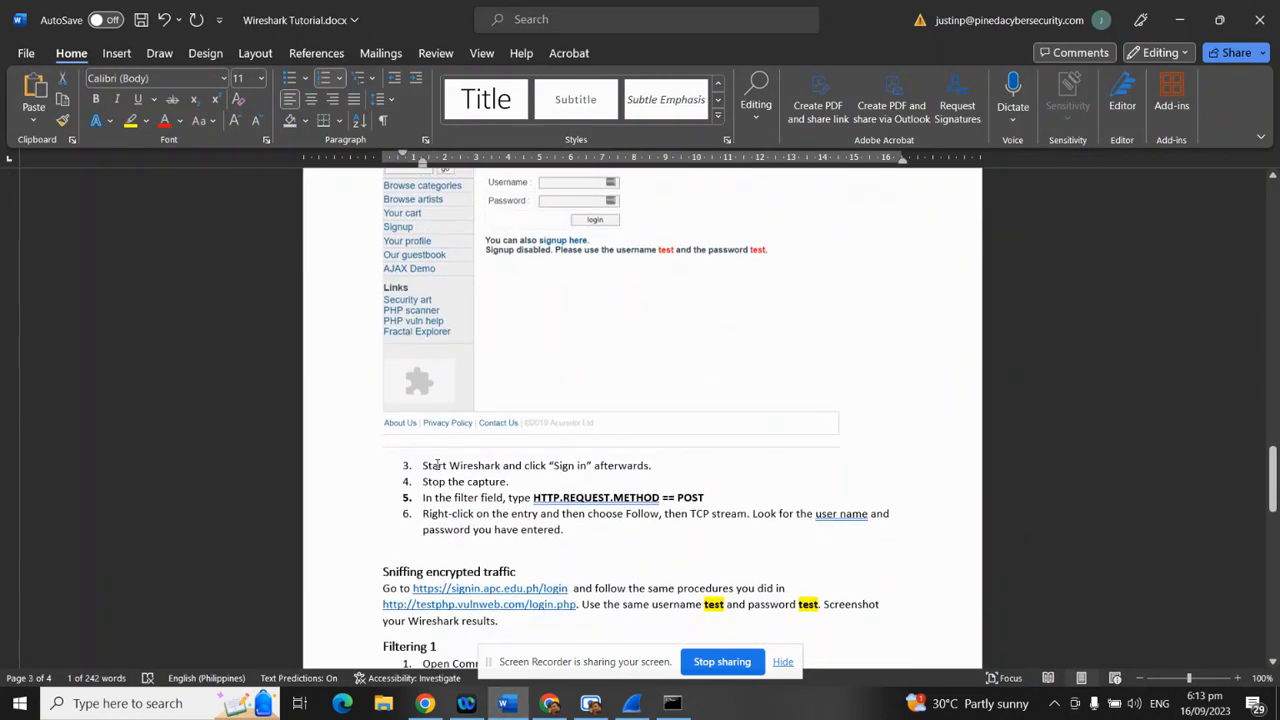
{"action": "scroll", "coordinate": [514, 468], "scroll_direction": "up", "scroll_amount": 15}
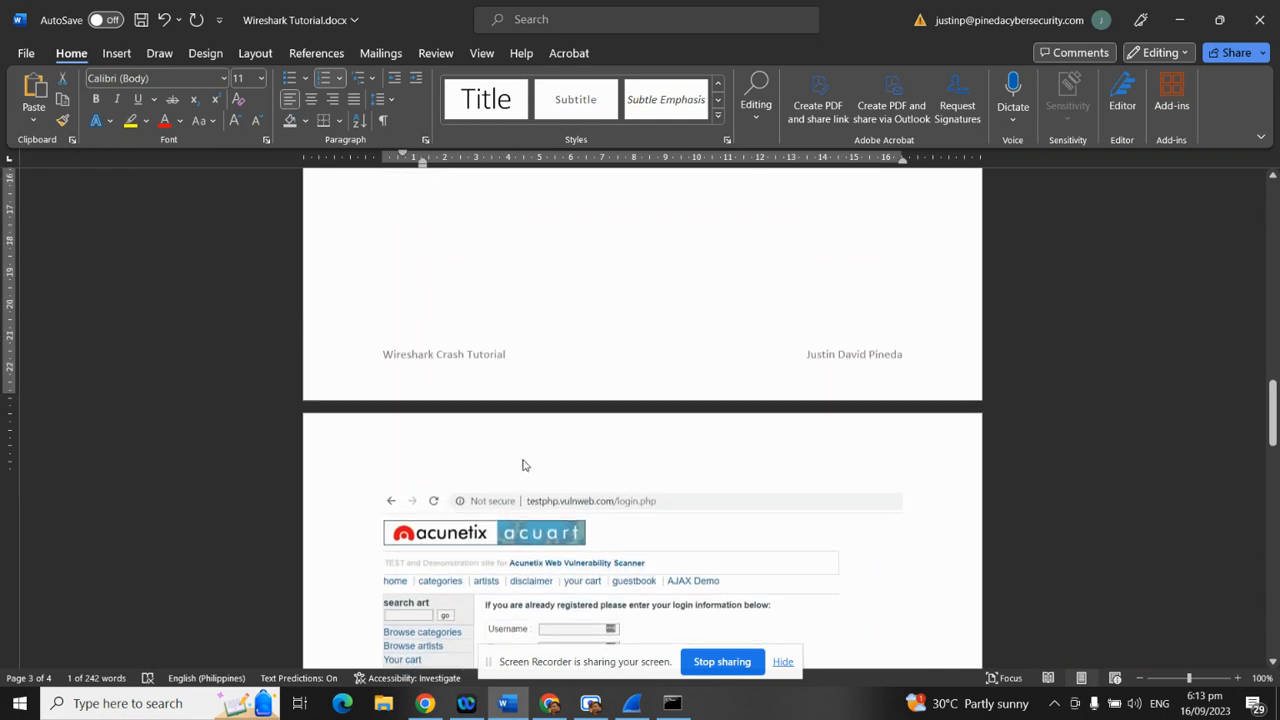
{"action": "left_click_drag", "start_coordinate": [424, 357], "coordinate": [770, 360]}
{"action": "scroll", "coordinate": [634, 477], "scroll_direction": "down", "scroll_amount": 10}
{"action": "scroll", "coordinate": [620, 495], "scroll_direction": "down", "scroll_amount": 12}
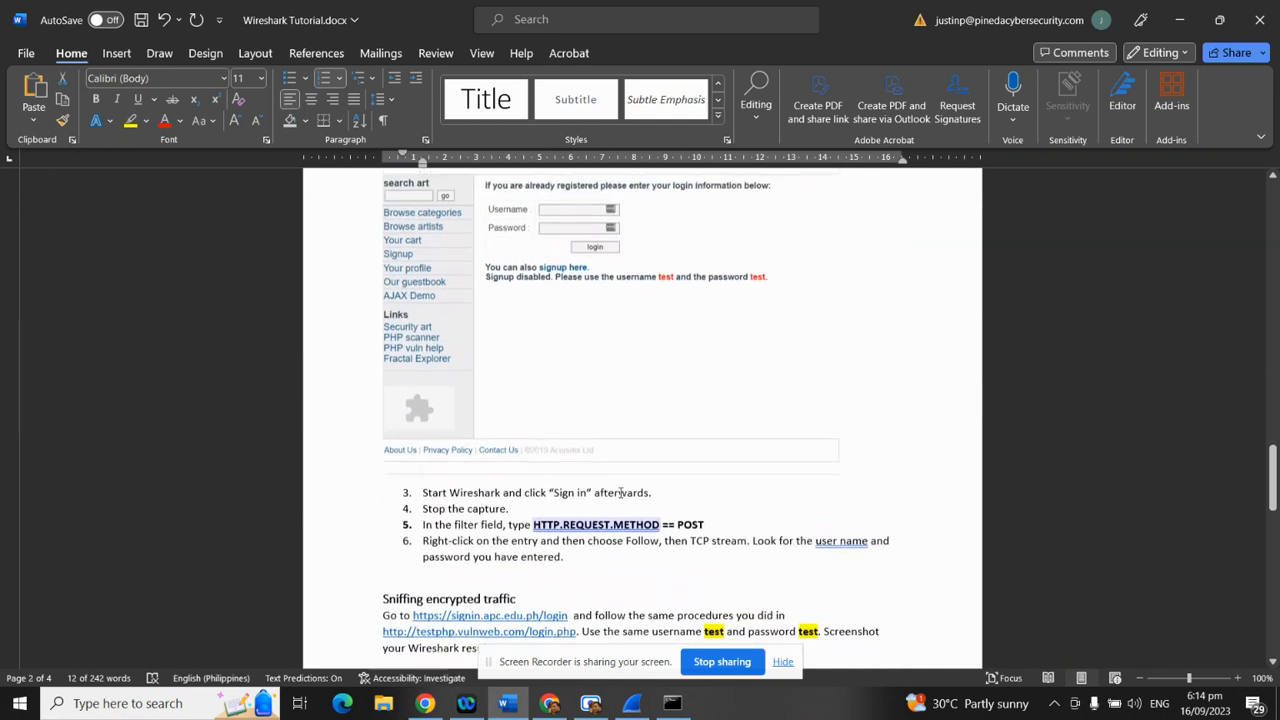
{"action": "left_click_drag", "start_coordinate": [431, 218], "coordinate": [510, 243]}
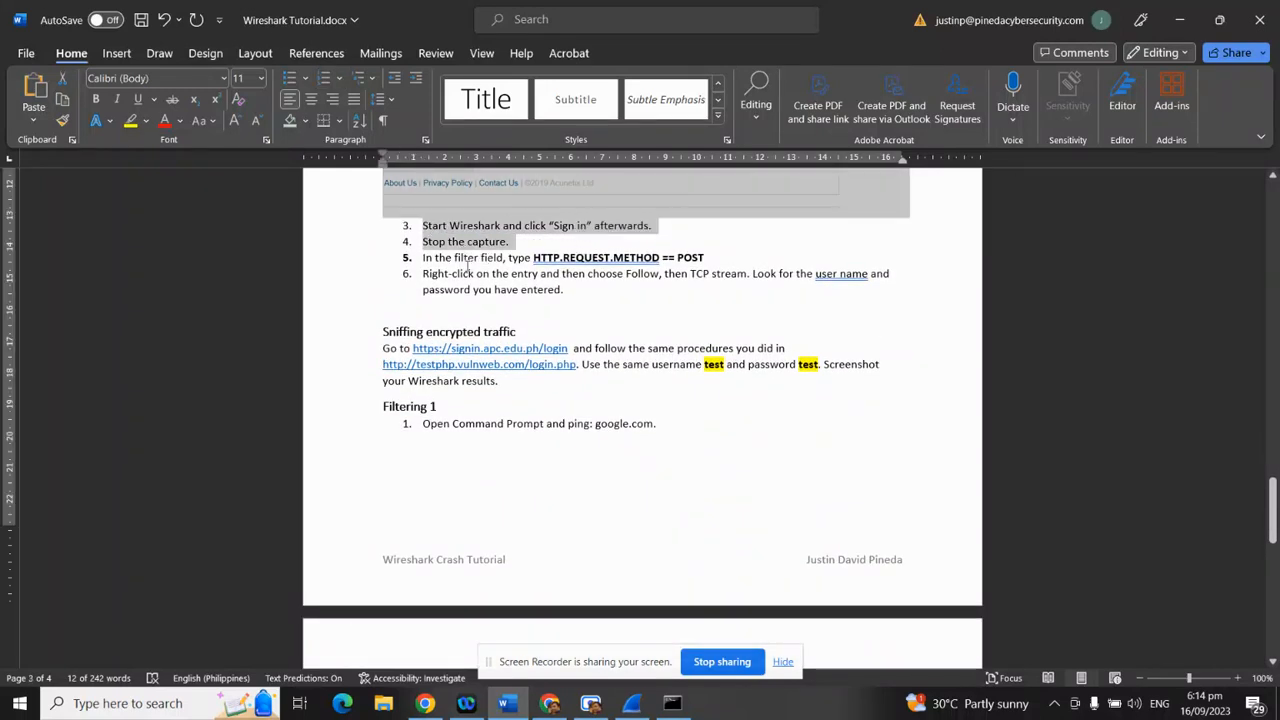
{"action": "left_click_drag", "start_coordinate": [660, 257], "coordinate": [533, 258]}
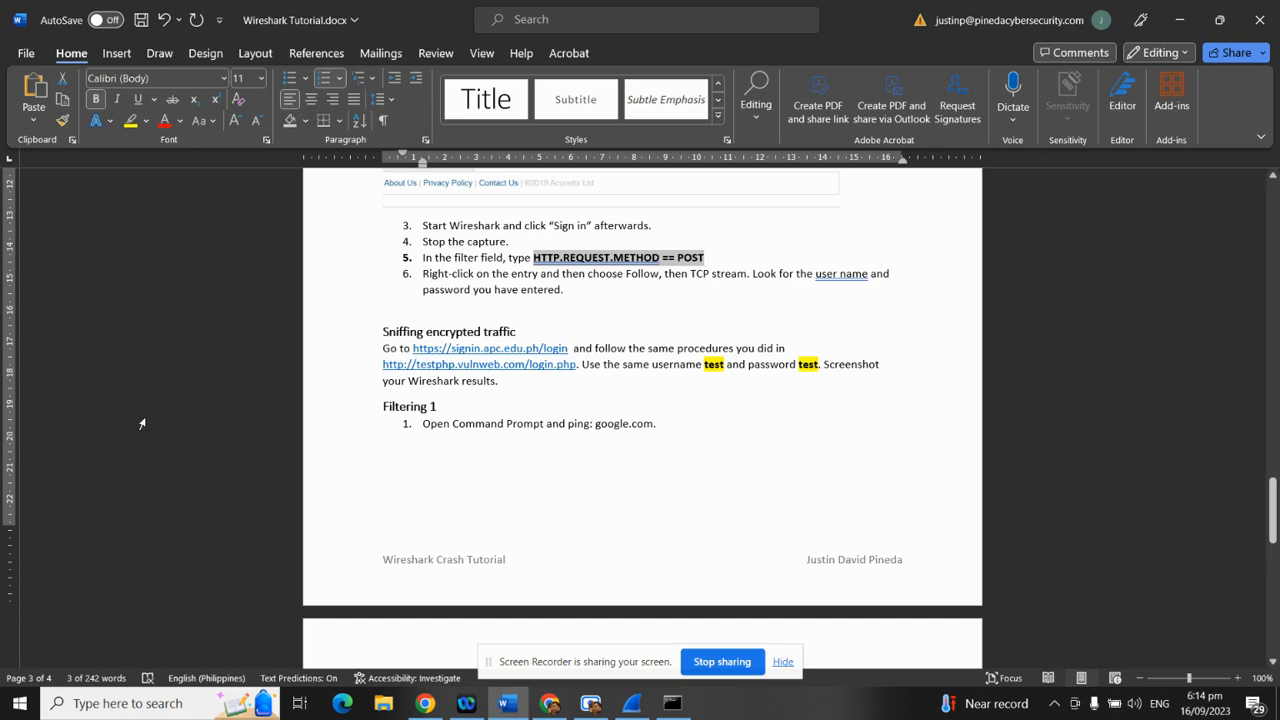
Return to Wireshark and paste the uppercase POST filter into the display filter bar
{"action": "left_click", "coordinate": [1195, 22]}
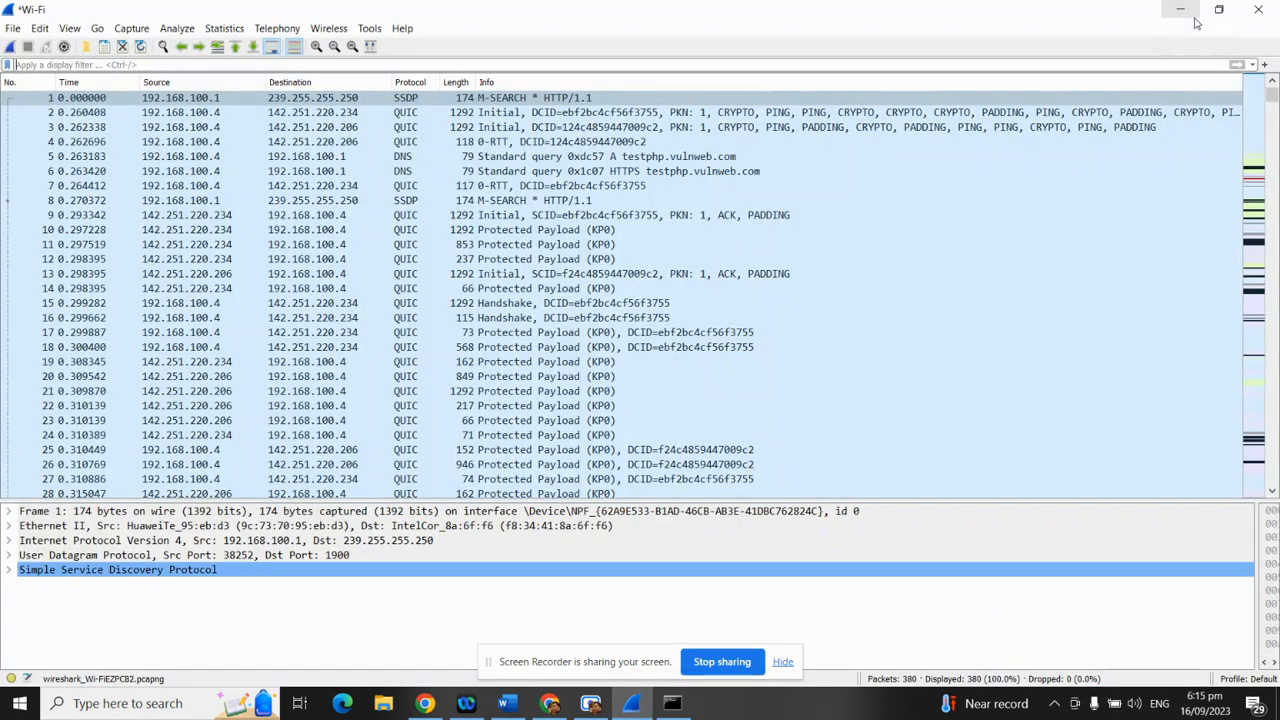
{"action": "left_click", "coordinate": [112, 64]}
{"action": "type", "text": "HTTP.REQUEST.METHOD == POST"}
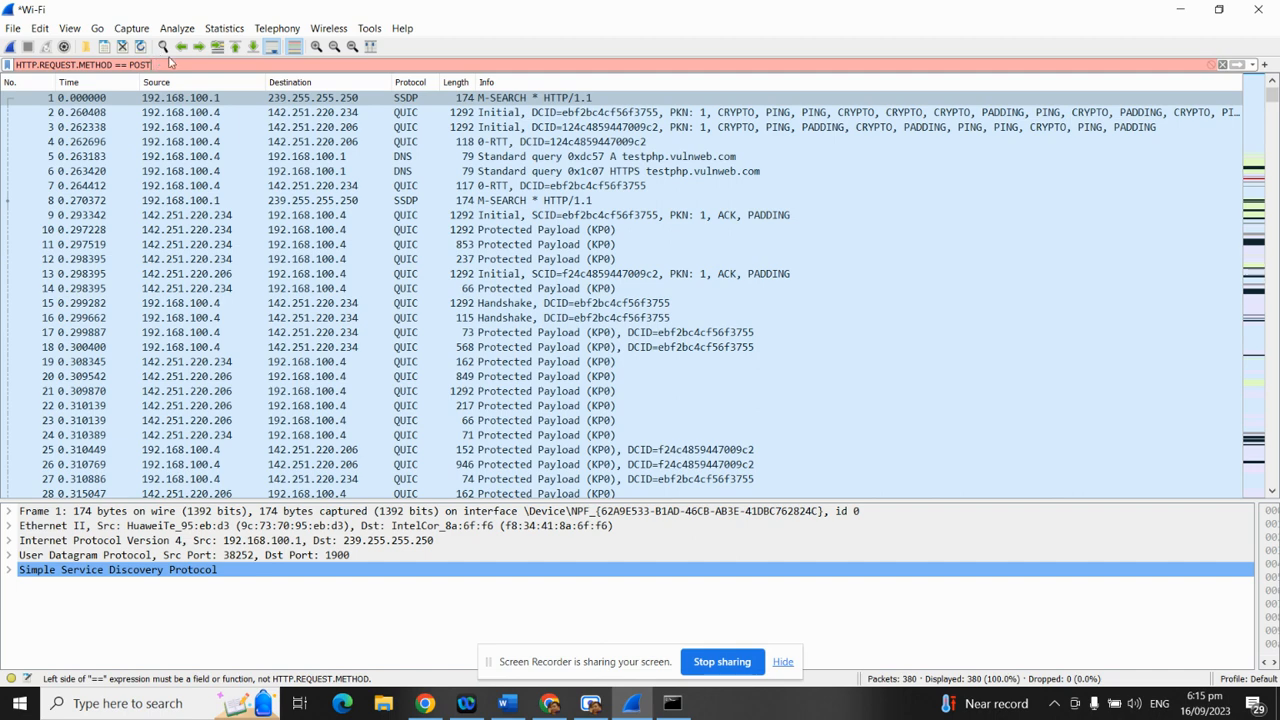
Replace it with lowercase http.request.method == POST and apply the filter
{"action": "left_click_drag", "start_coordinate": [128, 66], "coordinate": [3, 78]}
{"action": "type", "text": "tt"}
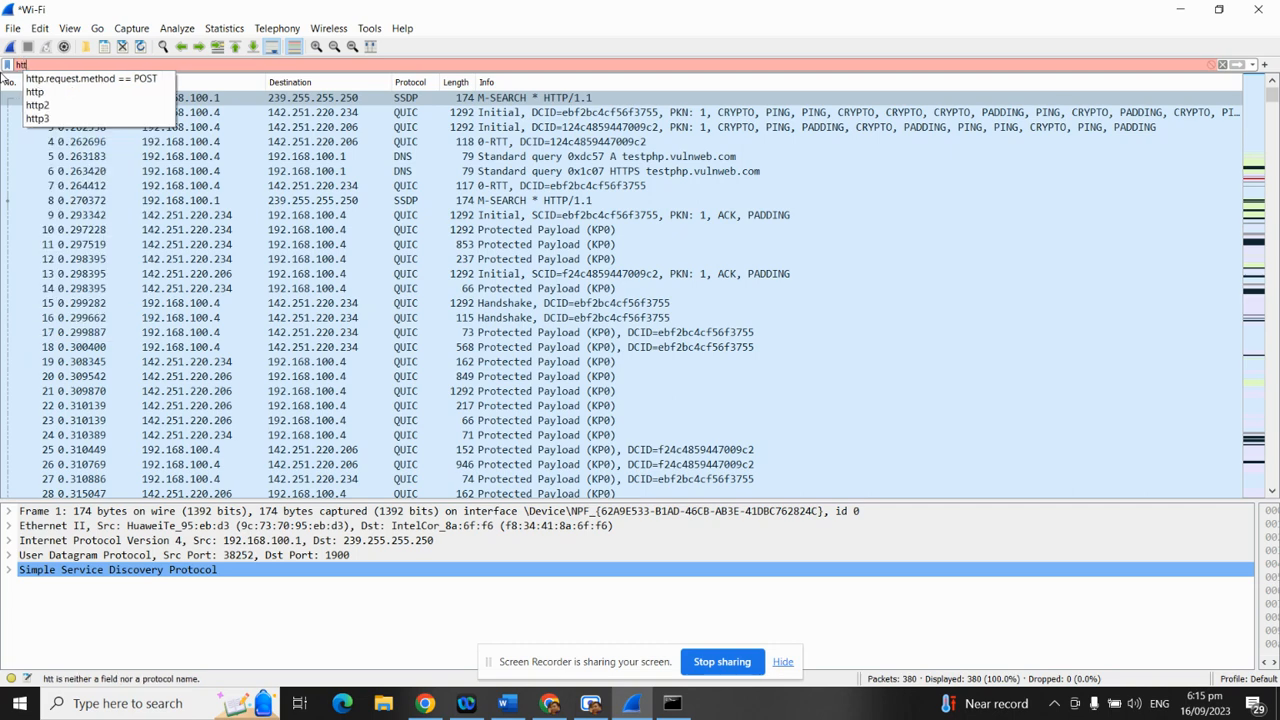
{"action": "key", "text": "Down"}
{"action": "key", "text": "Return"}
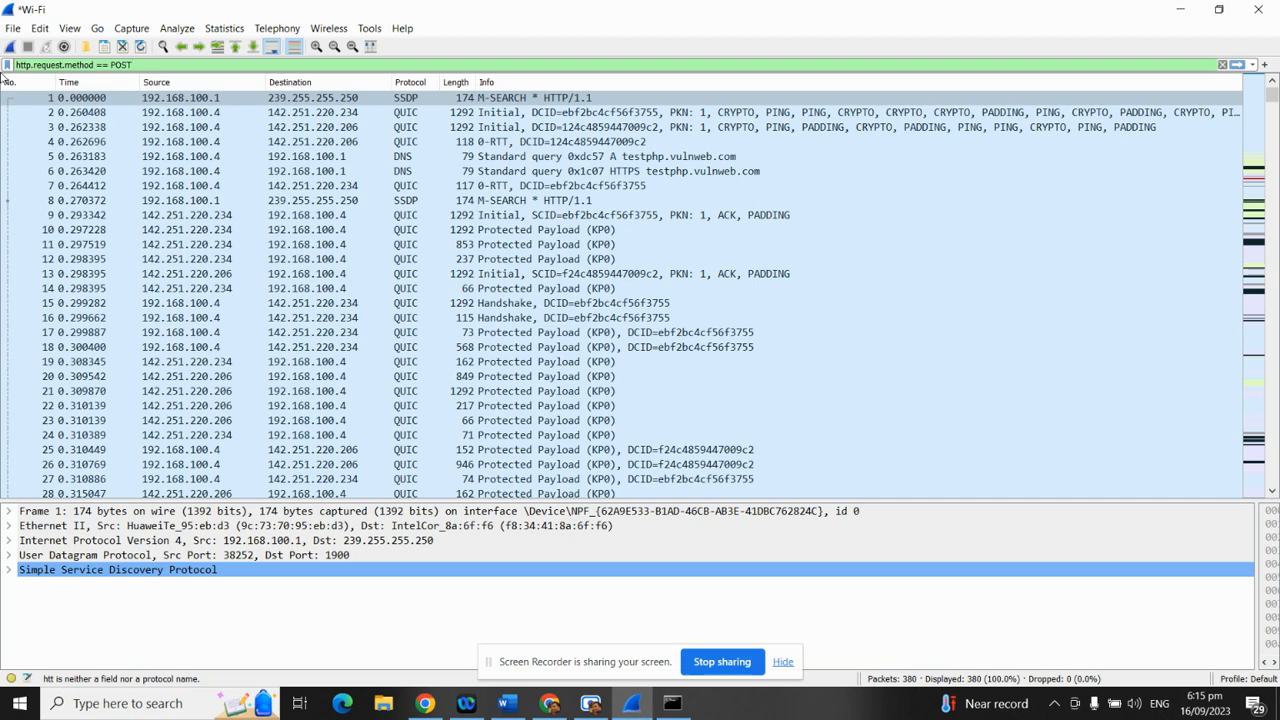
{"action": "key", "text": "Return"}
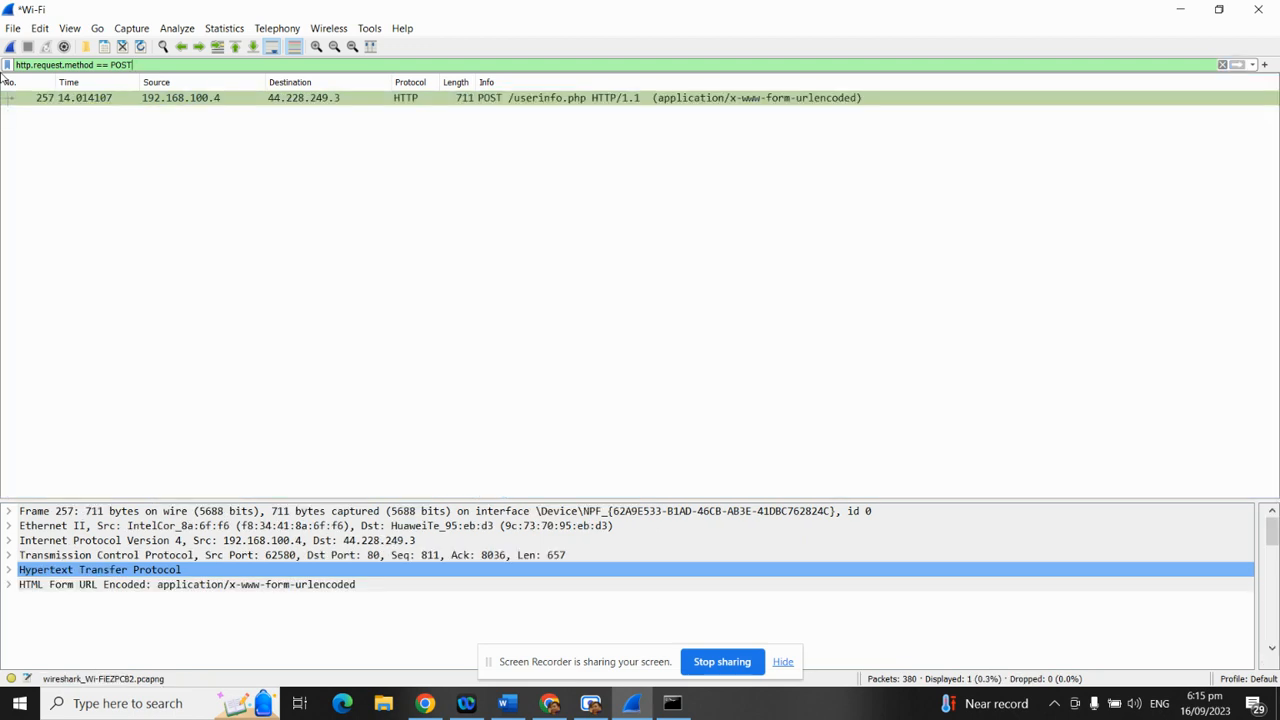
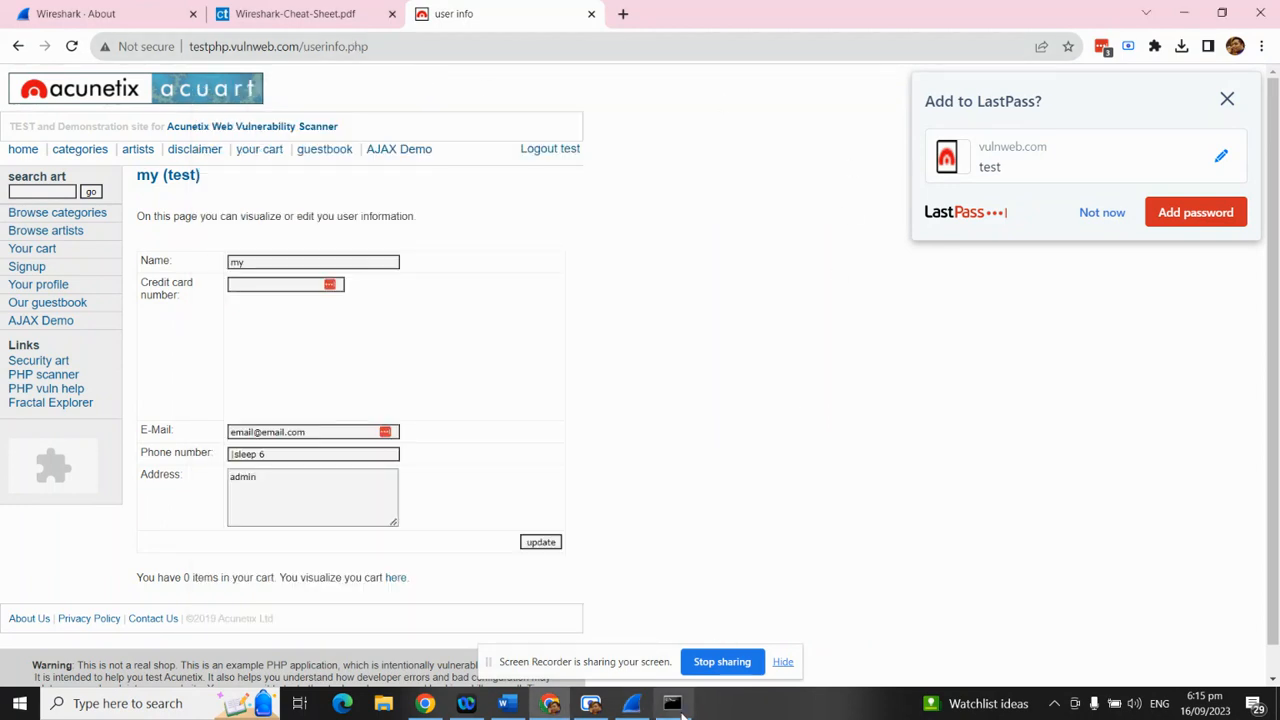
Bring the Wireshark capture filtered to the POST /userinfo.php packet forward and maximize it
{"action": "left_click", "coordinate": [631, 703]}
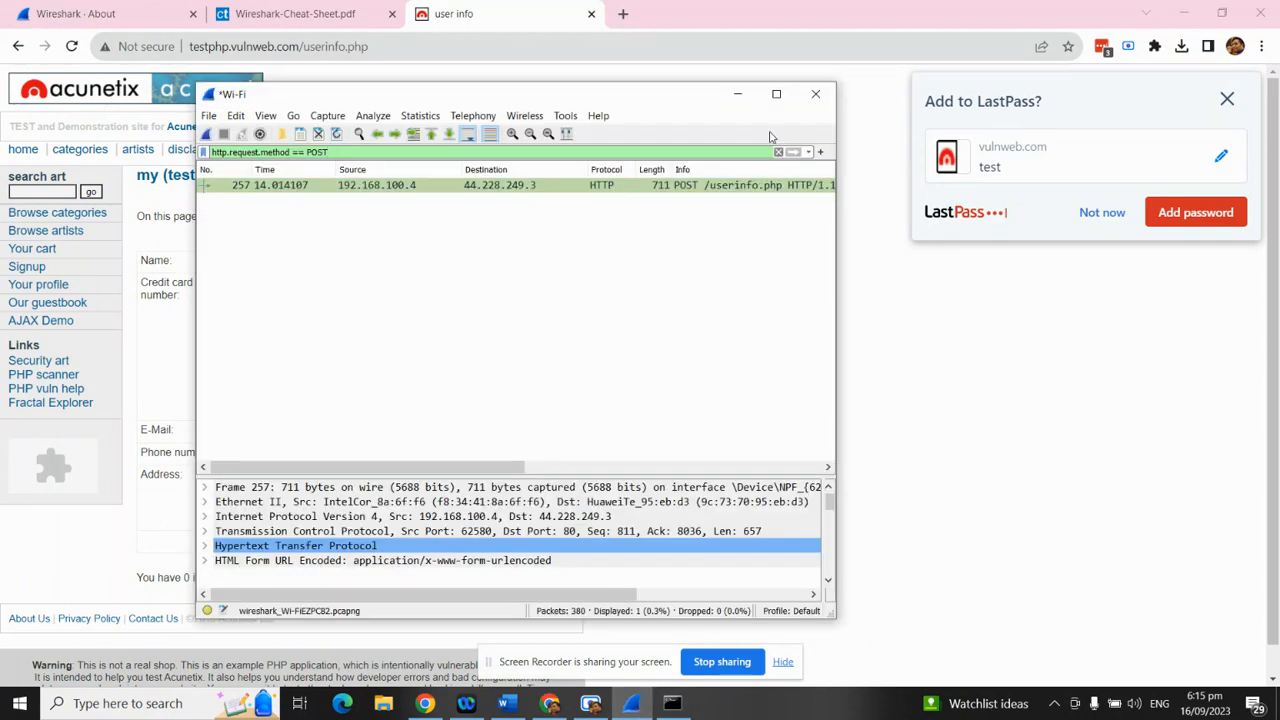
{"action": "left_click", "coordinate": [776, 94]}
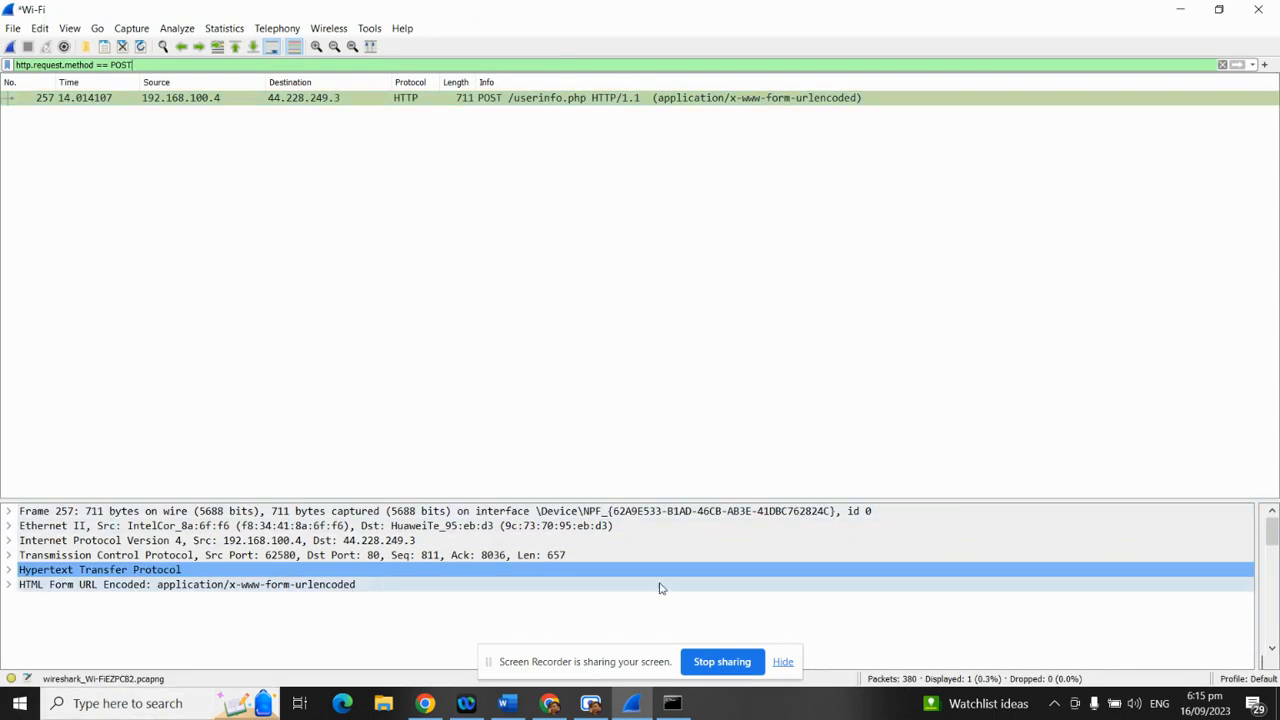
Follow the TCP stream of POST packet 257, opening tcp.stream eq 1
{"action": "right_click", "coordinate": [239, 100]}
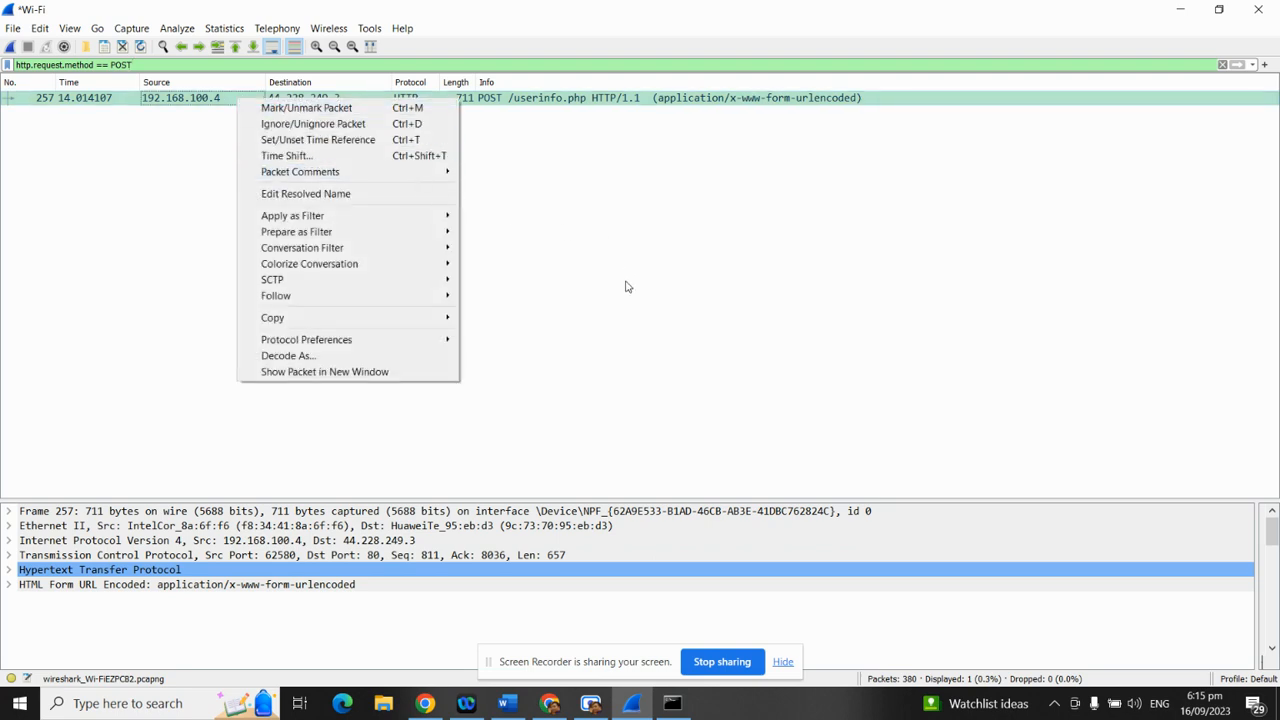
{"action": "mouse_move", "coordinate": [443, 295]}
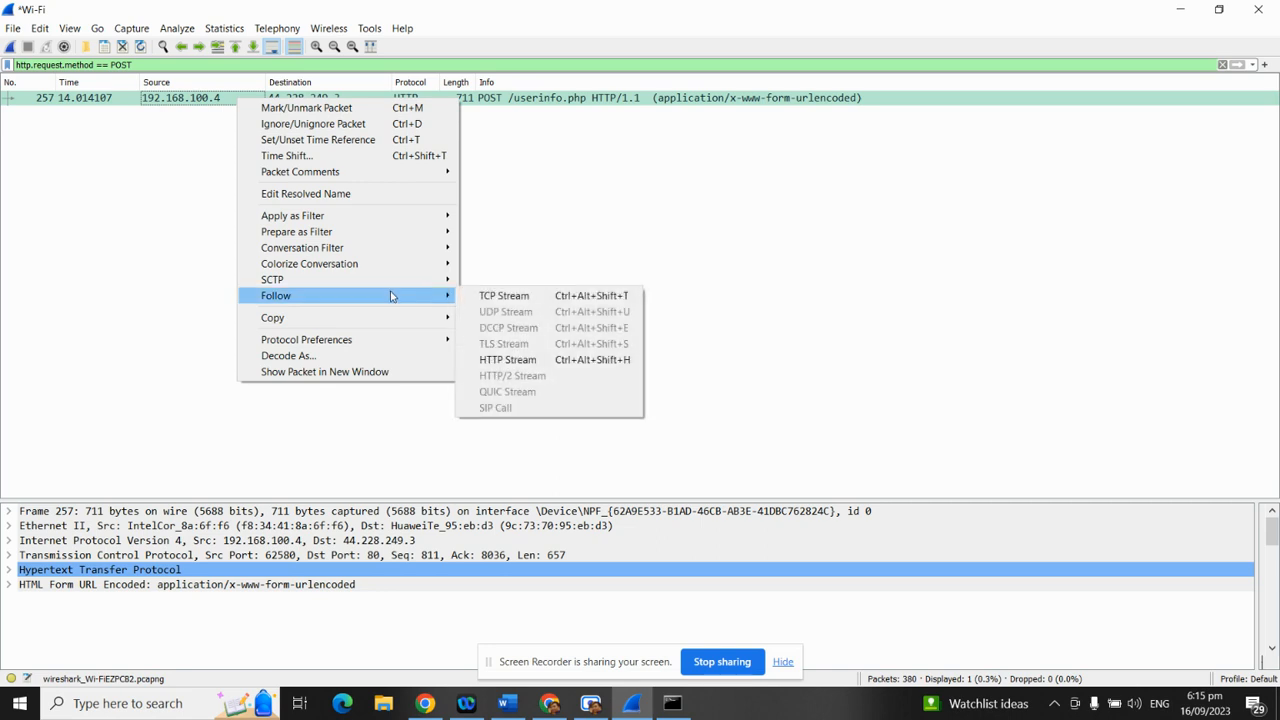
{"action": "right_click", "coordinate": [566, 102]}
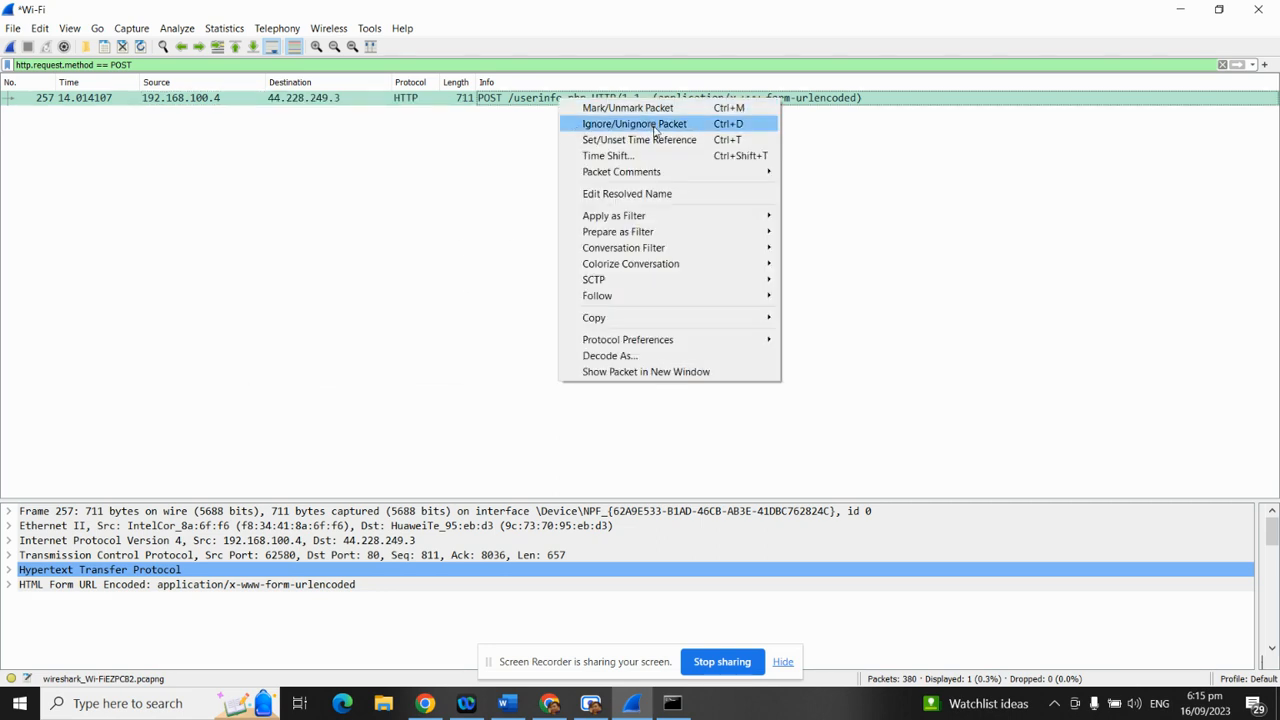
{"action": "mouse_move", "coordinate": [669, 297]}
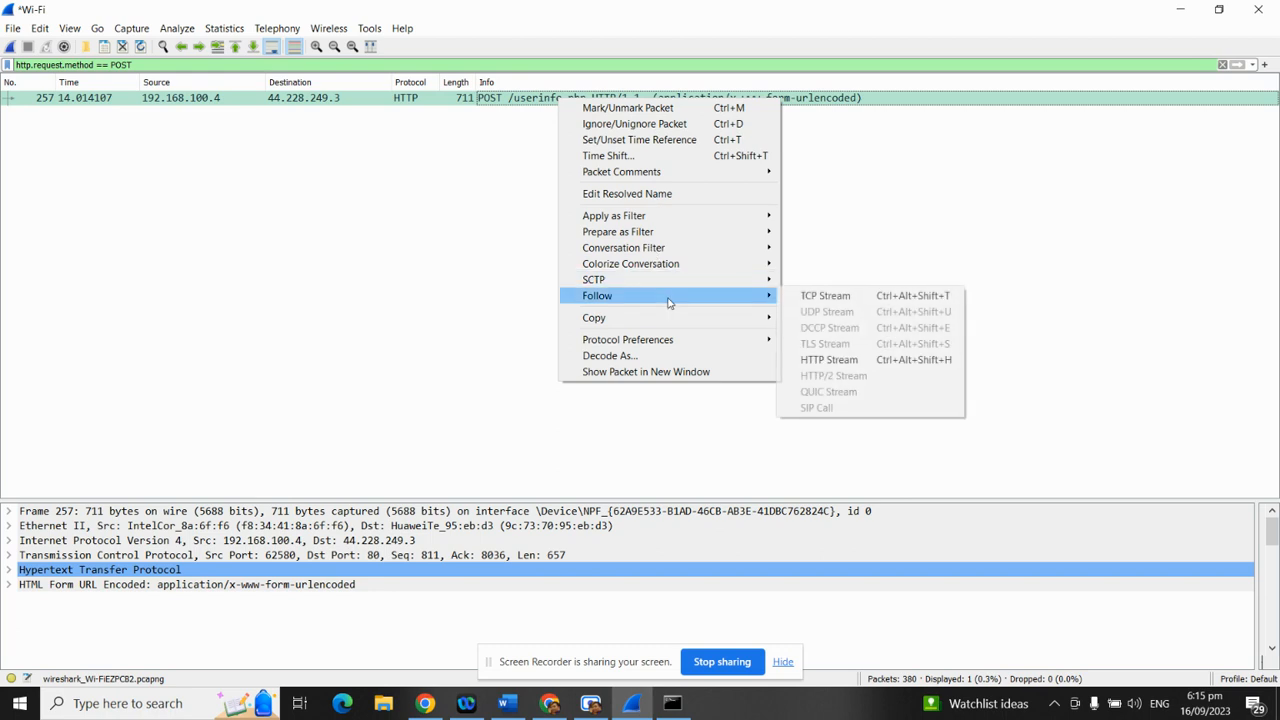
{"action": "left_click", "coordinate": [829, 298]}
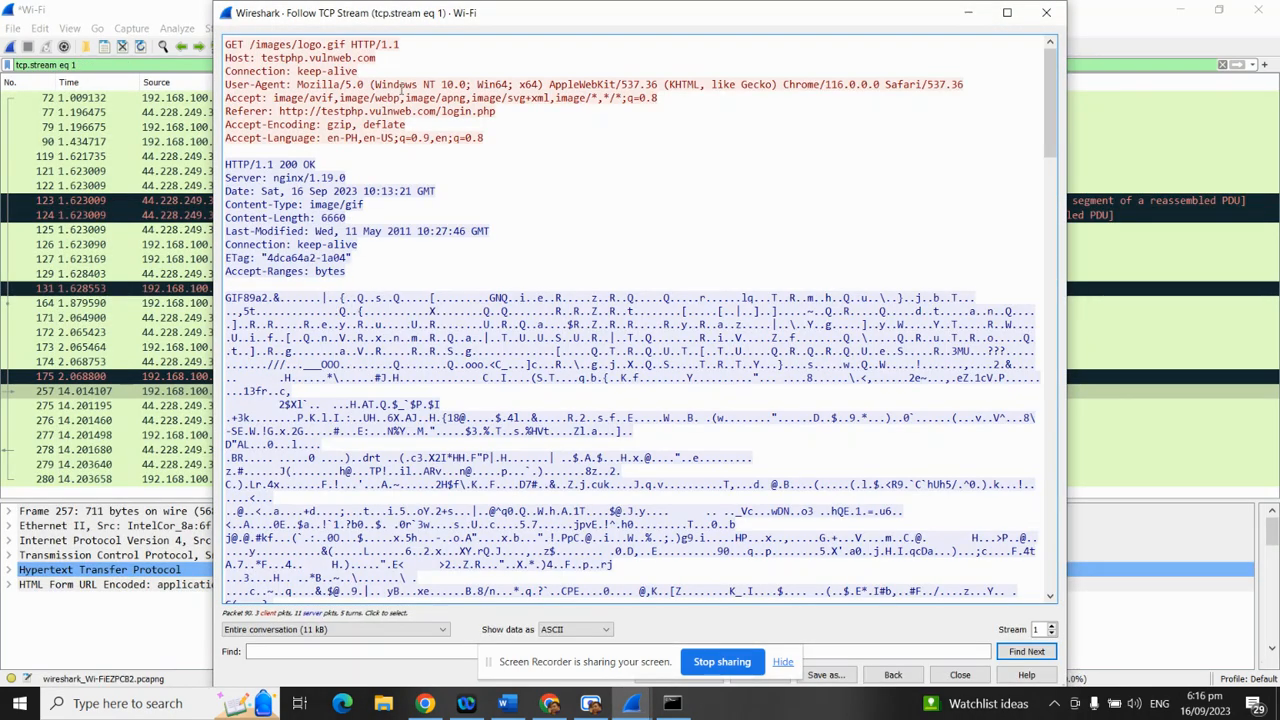
Scroll the followed stream past the /images/logo.gif request toward the POST request
{"action": "left_click_drag", "start_coordinate": [262, 57], "coordinate": [617, 418]}
{"action": "scroll", "coordinate": [654, 517], "scroll_direction": "down", "scroll_amount": 15}
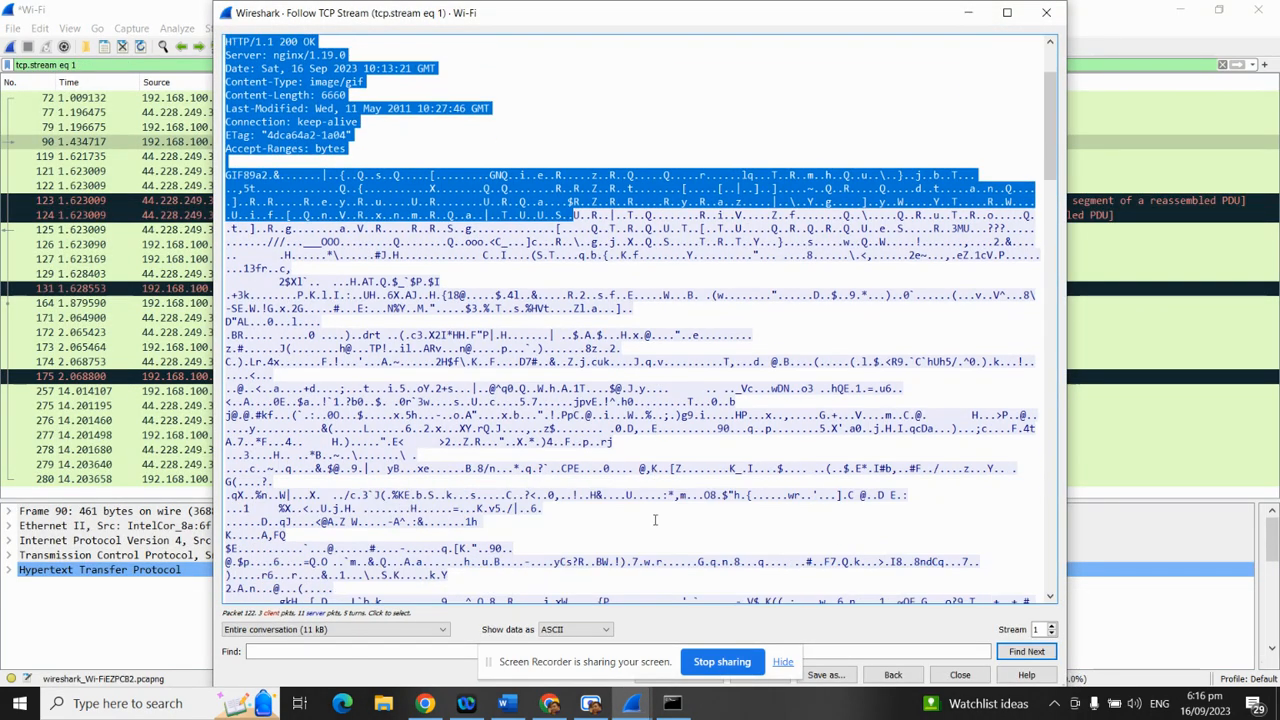
{"action": "scroll", "coordinate": [634, 549], "scroll_direction": "down", "scroll_amount": 10}
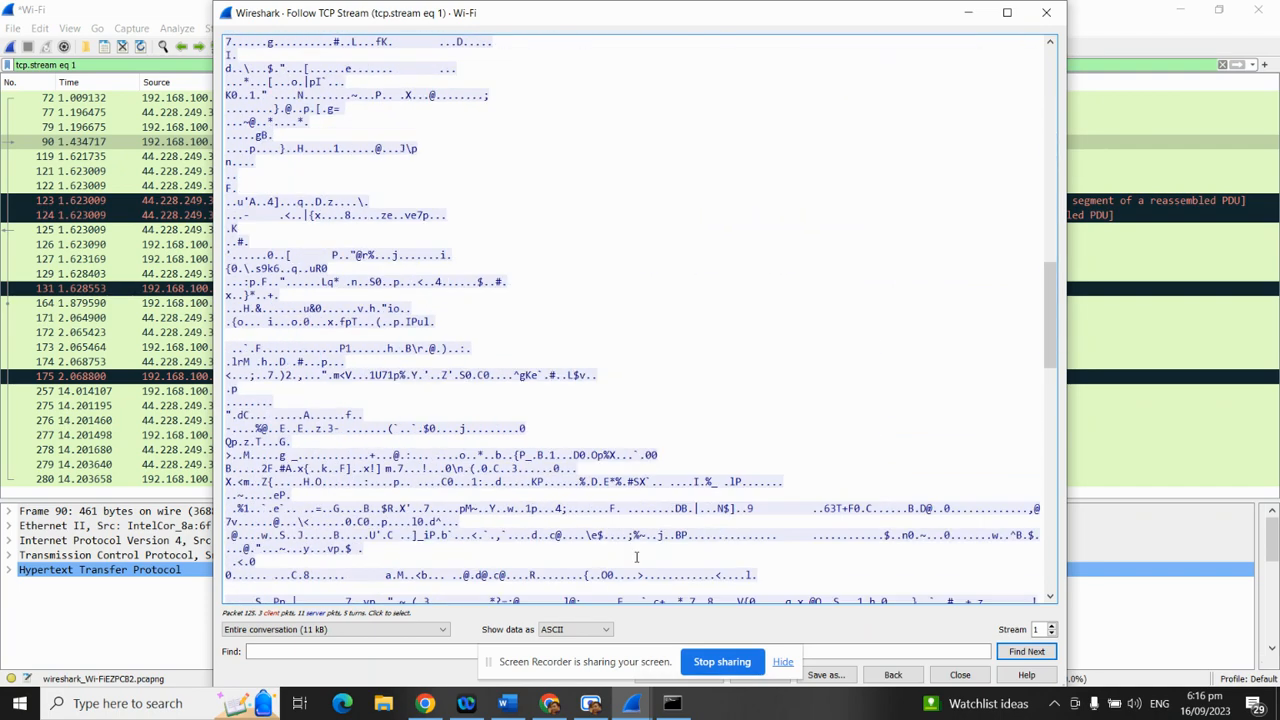
{"action": "scroll", "coordinate": [634, 545], "scroll_direction": "down", "scroll_amount": 13}
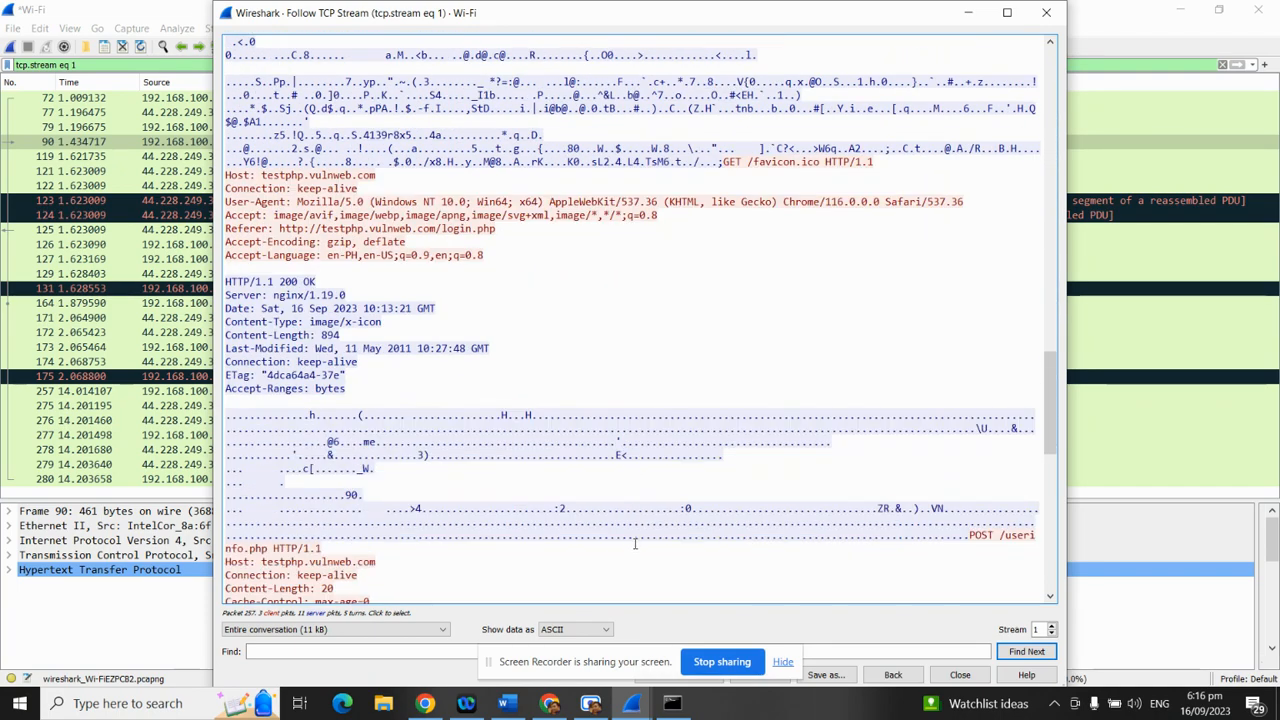
{"action": "scroll", "coordinate": [627, 546], "scroll_direction": "down", "scroll_amount": 6}
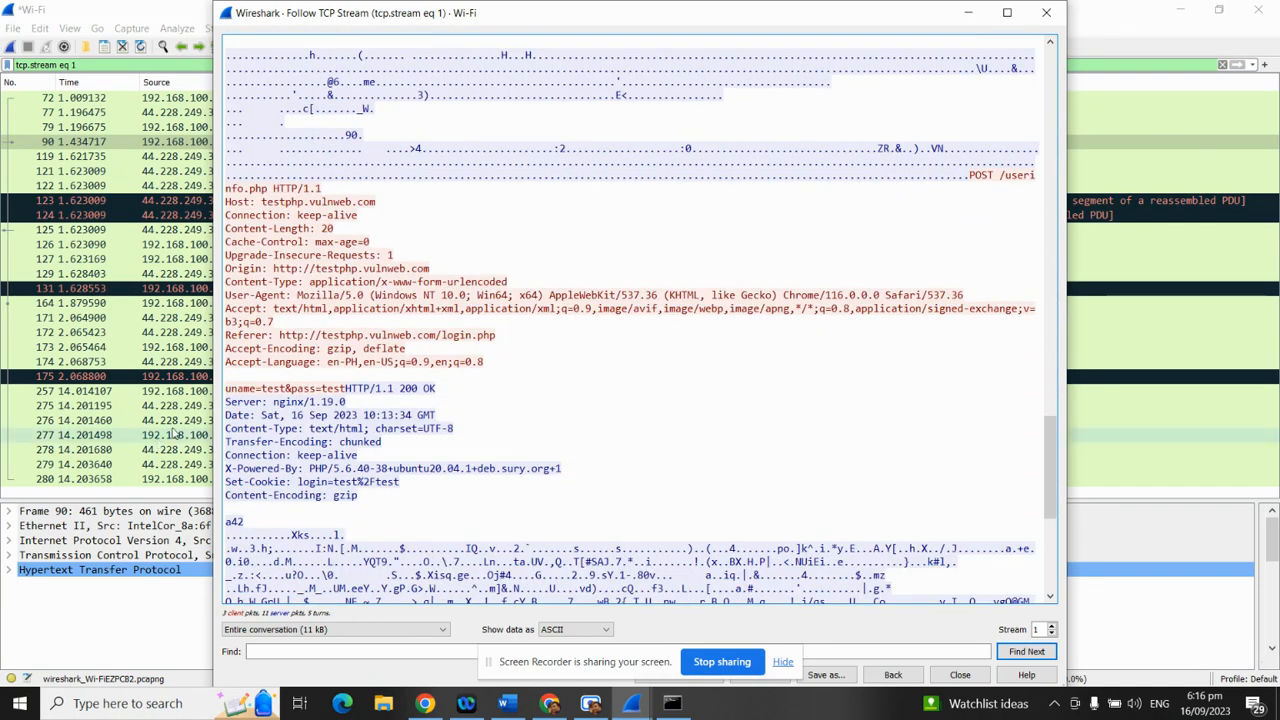
{"action": "scroll", "coordinate": [237, 463], "scroll_direction": "down", "scroll_amount": 2}
{"action": "scroll", "coordinate": [253, 466], "scroll_direction": "up", "scroll_amount": 3}
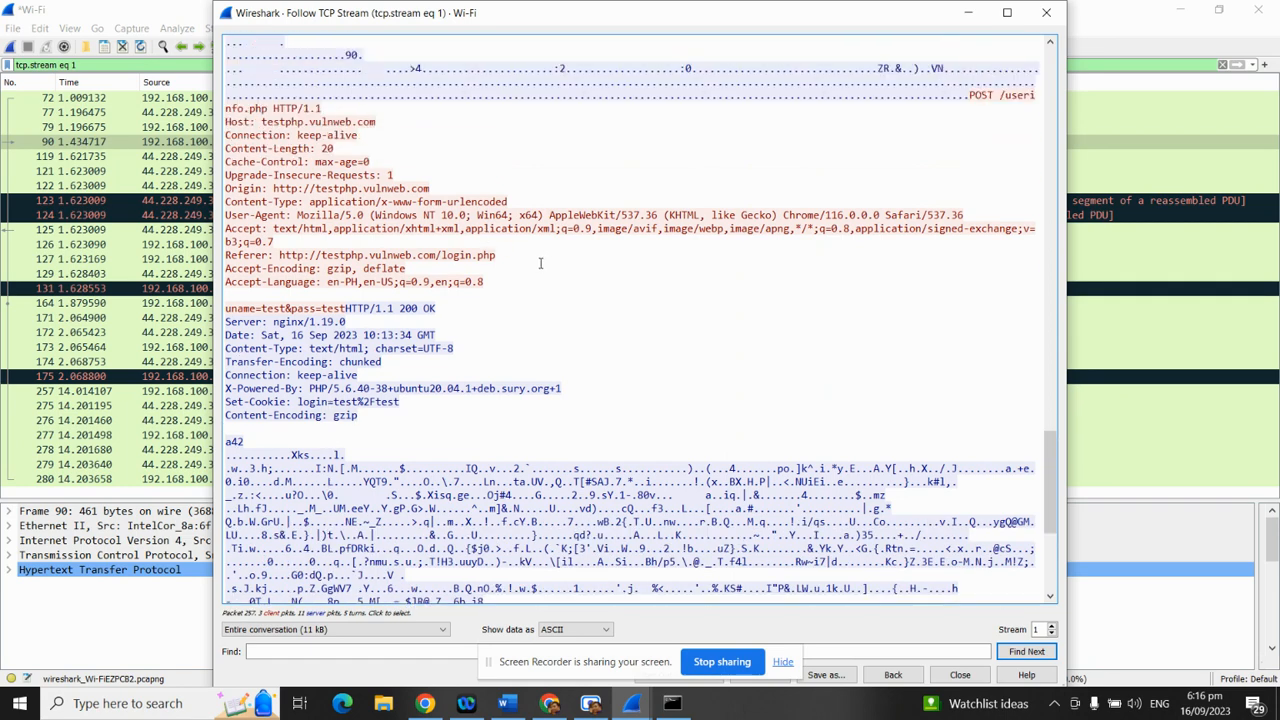
Highlight the plaintext uname and pass form data line of POST /userinfo.php
{"action": "left_click", "coordinate": [228, 309]}
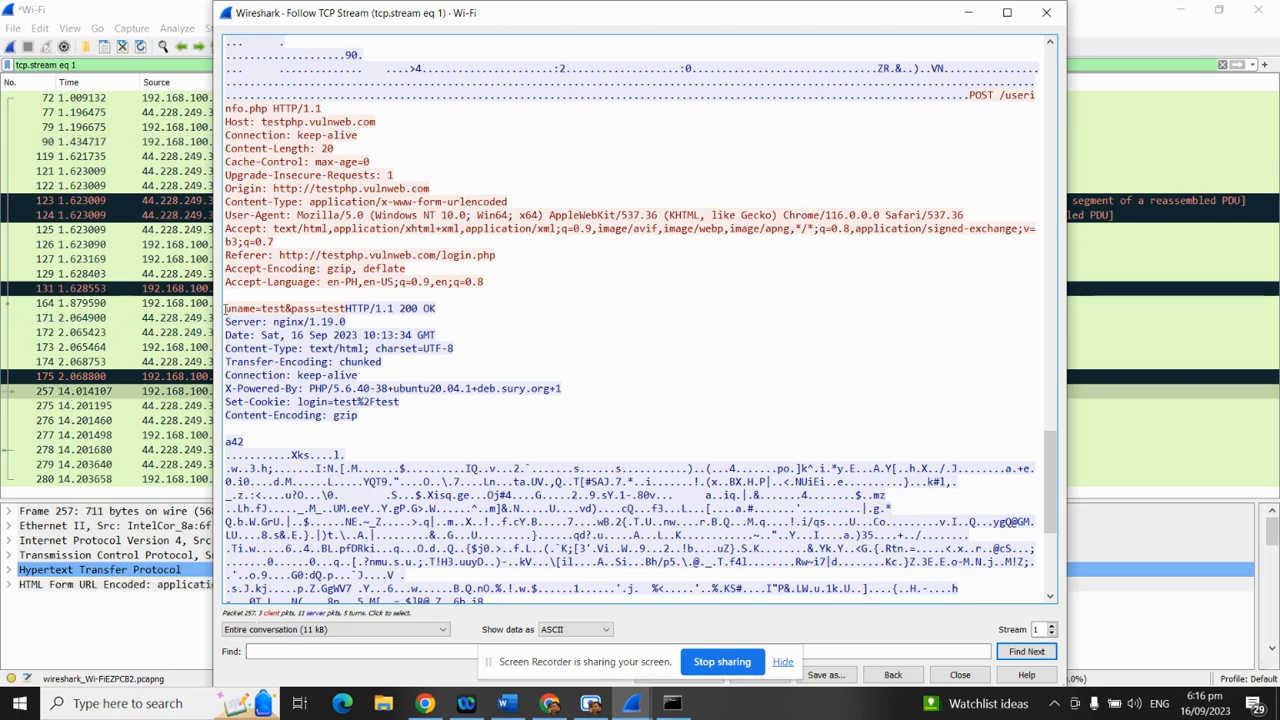
{"action": "left_click_drag", "start_coordinate": [226, 309], "coordinate": [347, 313]}
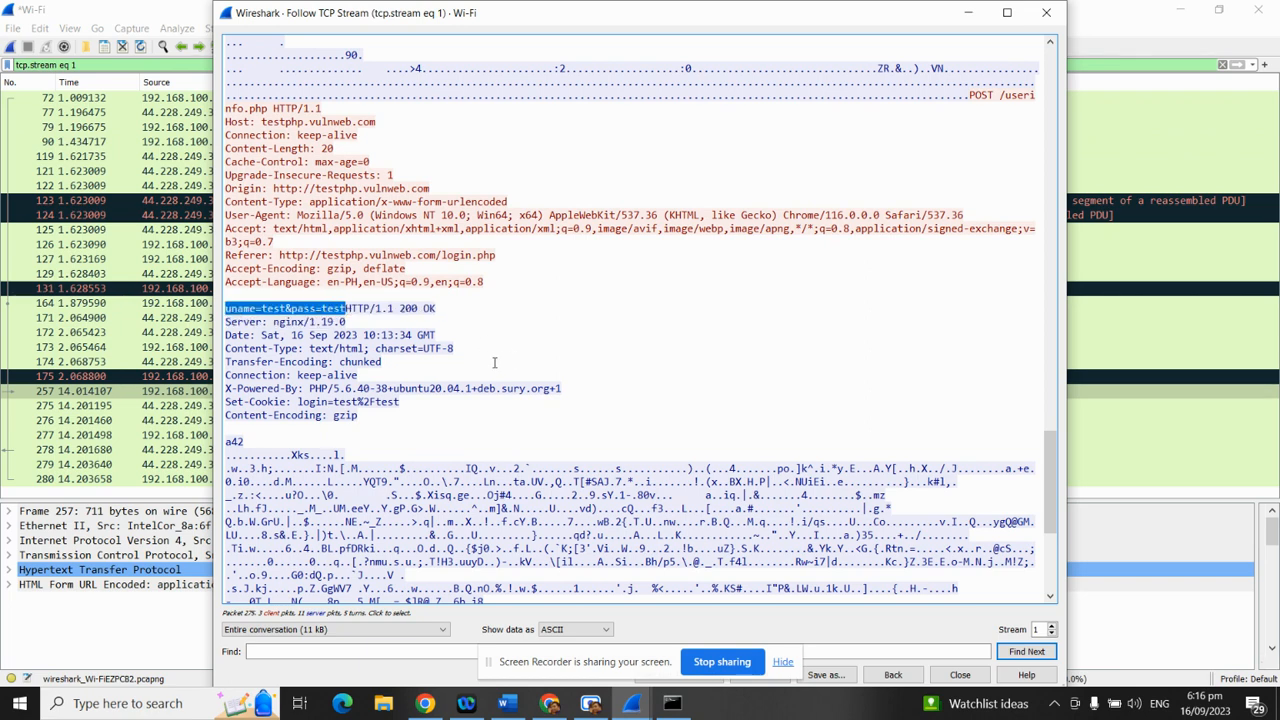
{"action": "left_click_drag", "start_coordinate": [435, 309], "coordinate": [204, 316]}
{"action": "left_click", "coordinate": [326, 314]}
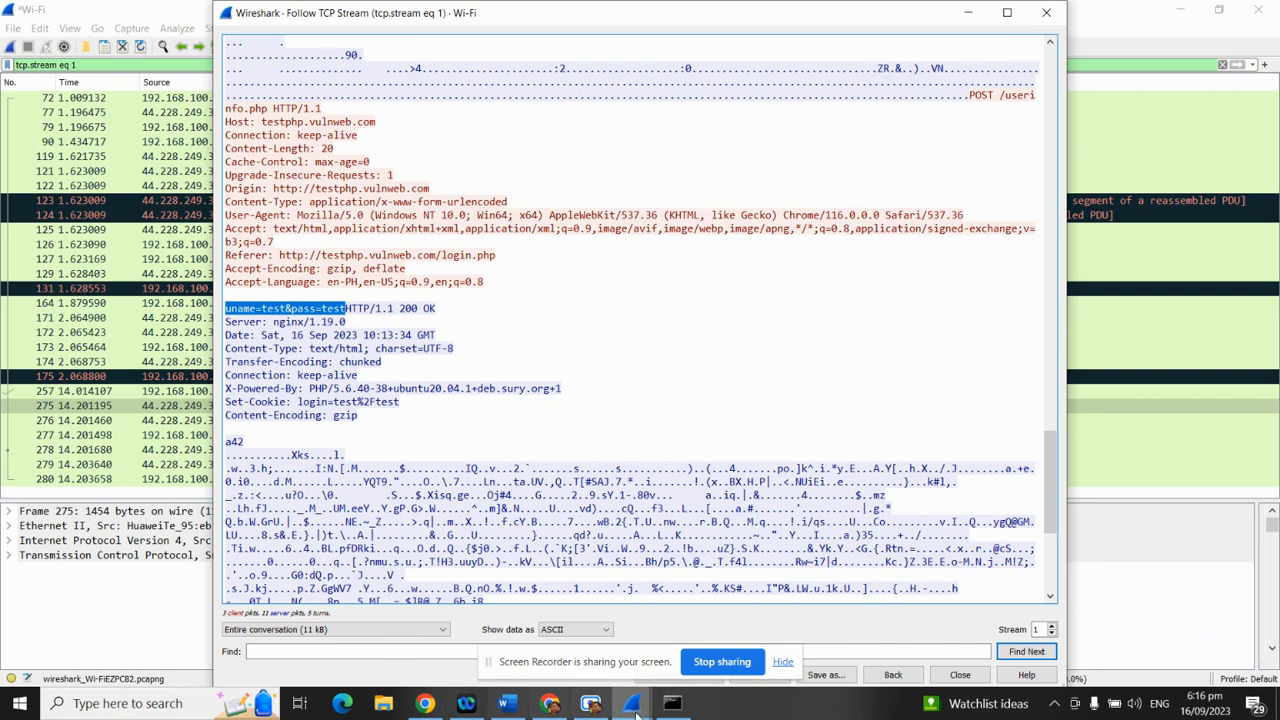
In the Word tutorial, locate the Sniffing encrypted traffic section and its sign-in link
{"action": "left_click", "coordinate": [508, 706]}
{"action": "scroll", "coordinate": [535, 456], "scroll_direction": "down", "scroll_amount": 3}
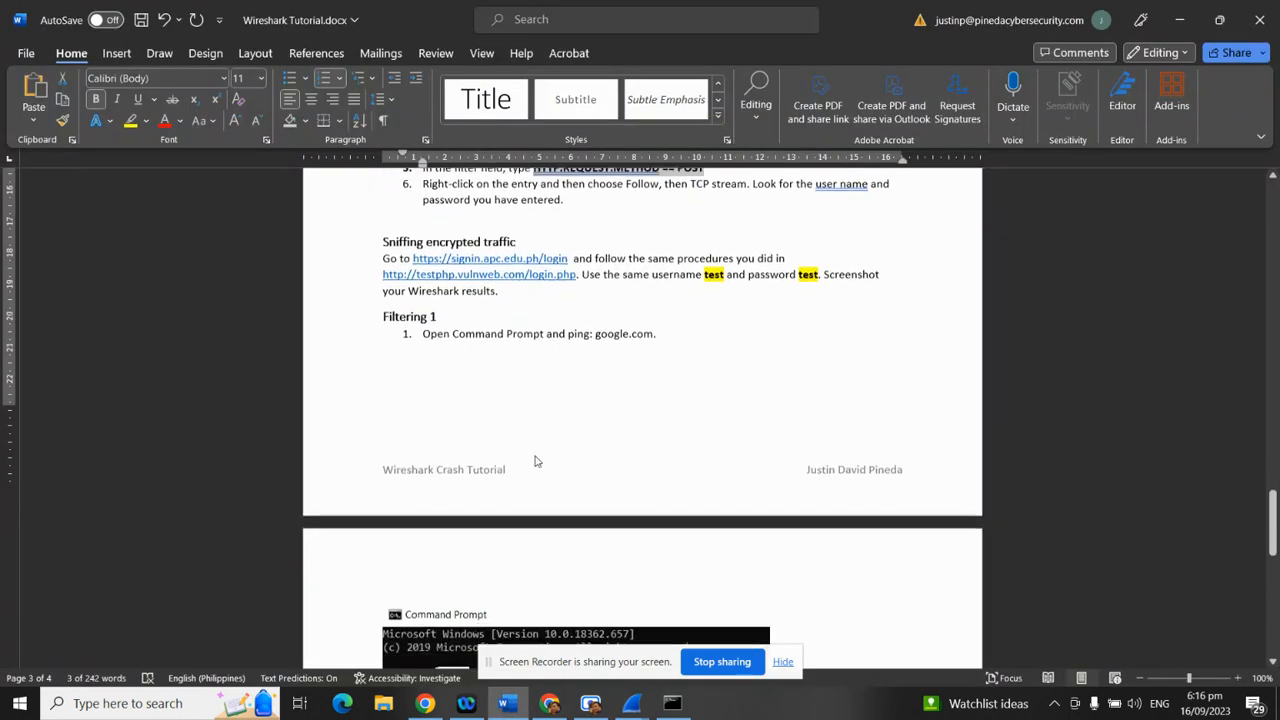
{"action": "scroll", "coordinate": [561, 436], "scroll_direction": "up", "scroll_amount": 4}
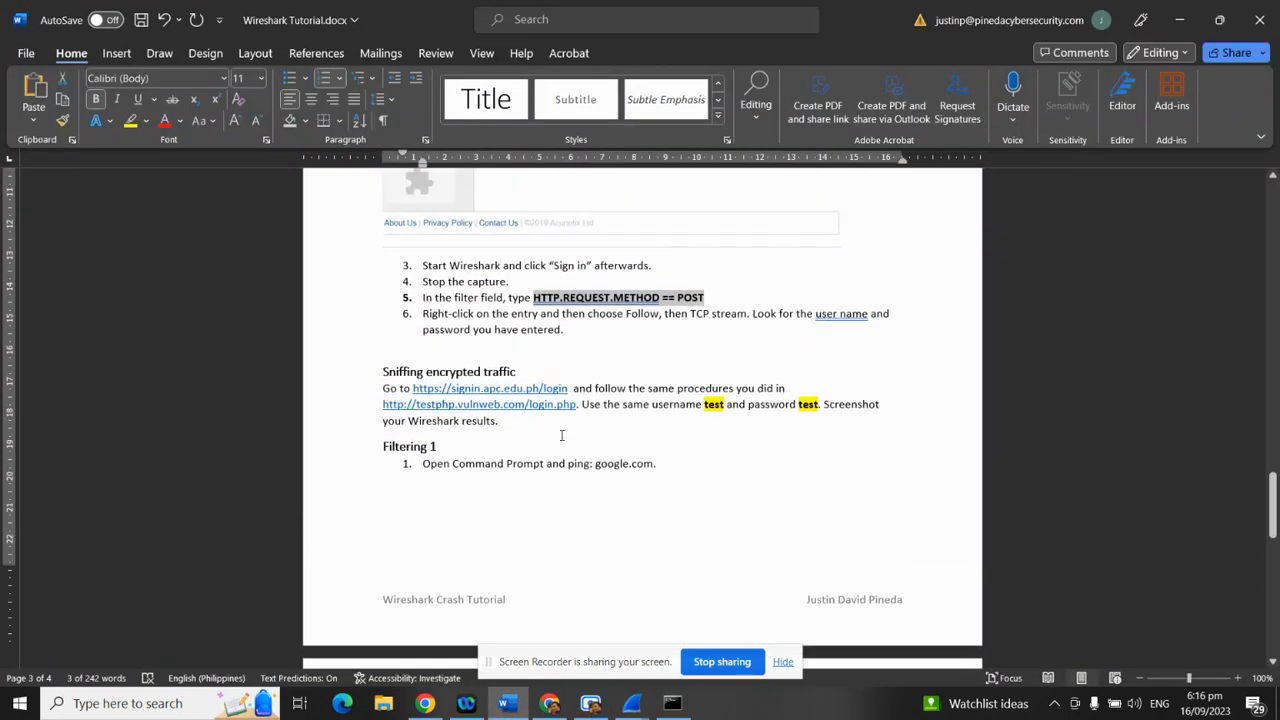
{"action": "left_click_drag", "start_coordinate": [543, 359], "coordinate": [512, 374]}
{"action": "left_click", "coordinate": [643, 500]}
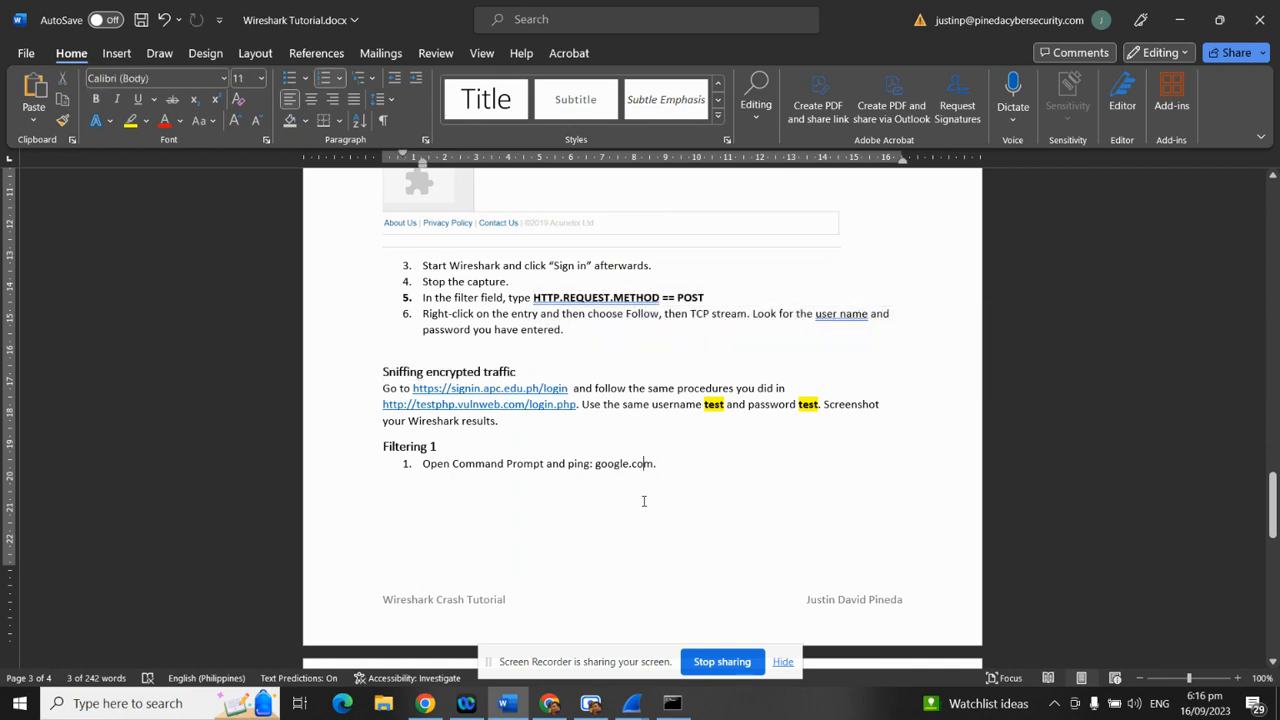
{"action": "scroll", "coordinate": [642, 607], "scroll_direction": "up", "scroll_amount": 1}
{"action": "scroll", "coordinate": [655, 604], "scroll_direction": "up", "scroll_amount": 1}
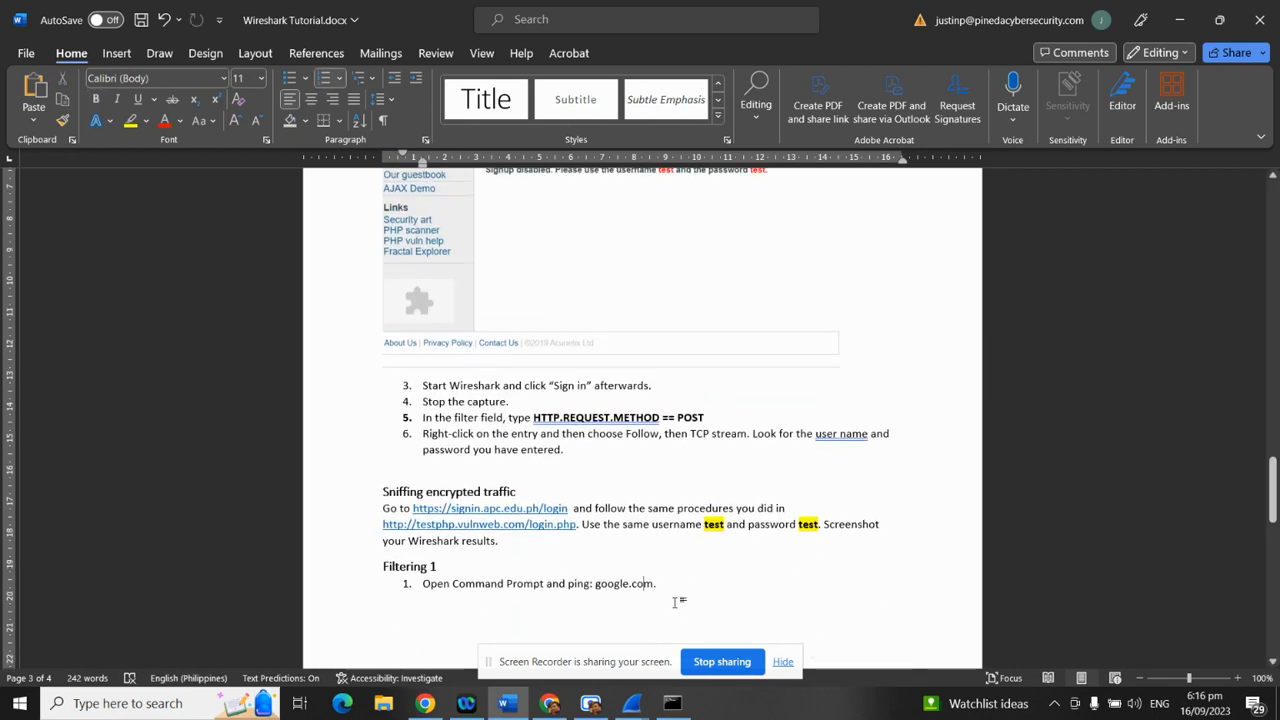
{"action": "scroll", "coordinate": [660, 580], "scroll_direction": "up", "scroll_amount": 2}
{"action": "left_click_drag", "start_coordinate": [448, 589], "coordinate": [738, 604]}
{"action": "left_click", "coordinate": [611, 590]}
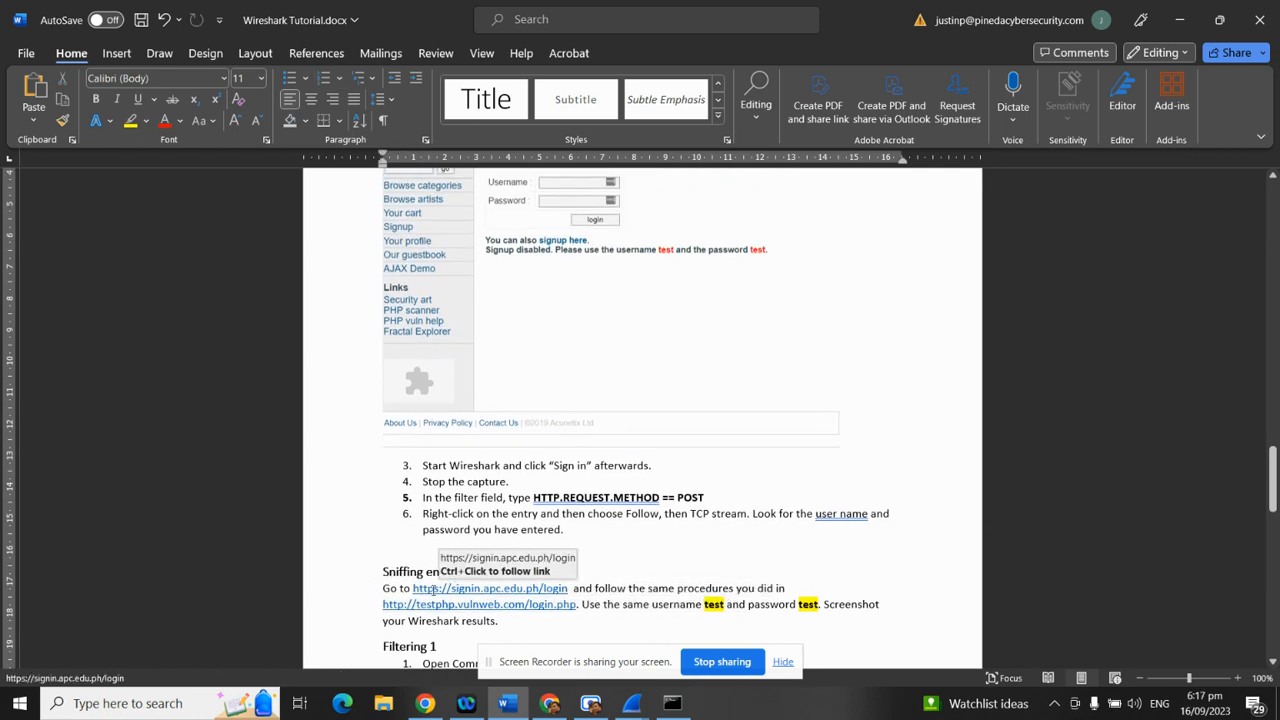
{"action": "scroll", "coordinate": [630, 592], "scroll_direction": "down", "scroll_amount": 1}
{"action": "scroll", "coordinate": [638, 594], "scroll_direction": "down", "scroll_amount": 5}
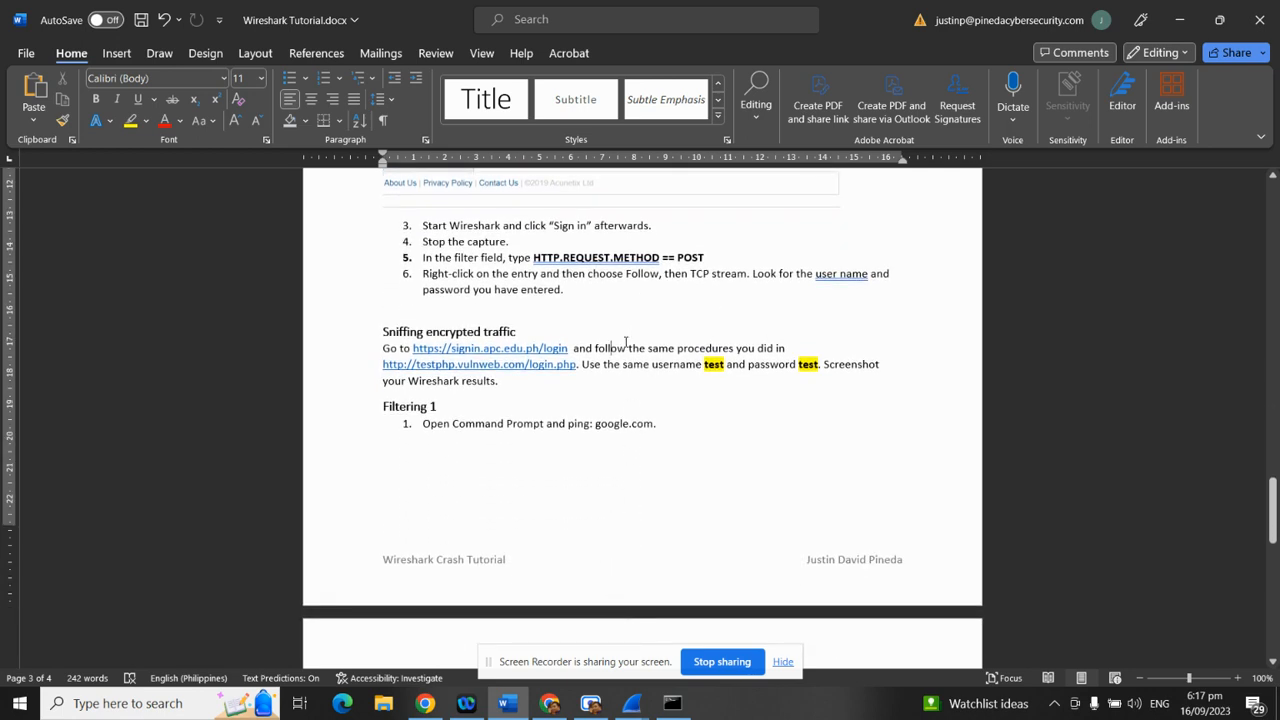
{"action": "left_click_drag", "start_coordinate": [588, 353], "coordinate": [620, 390]}
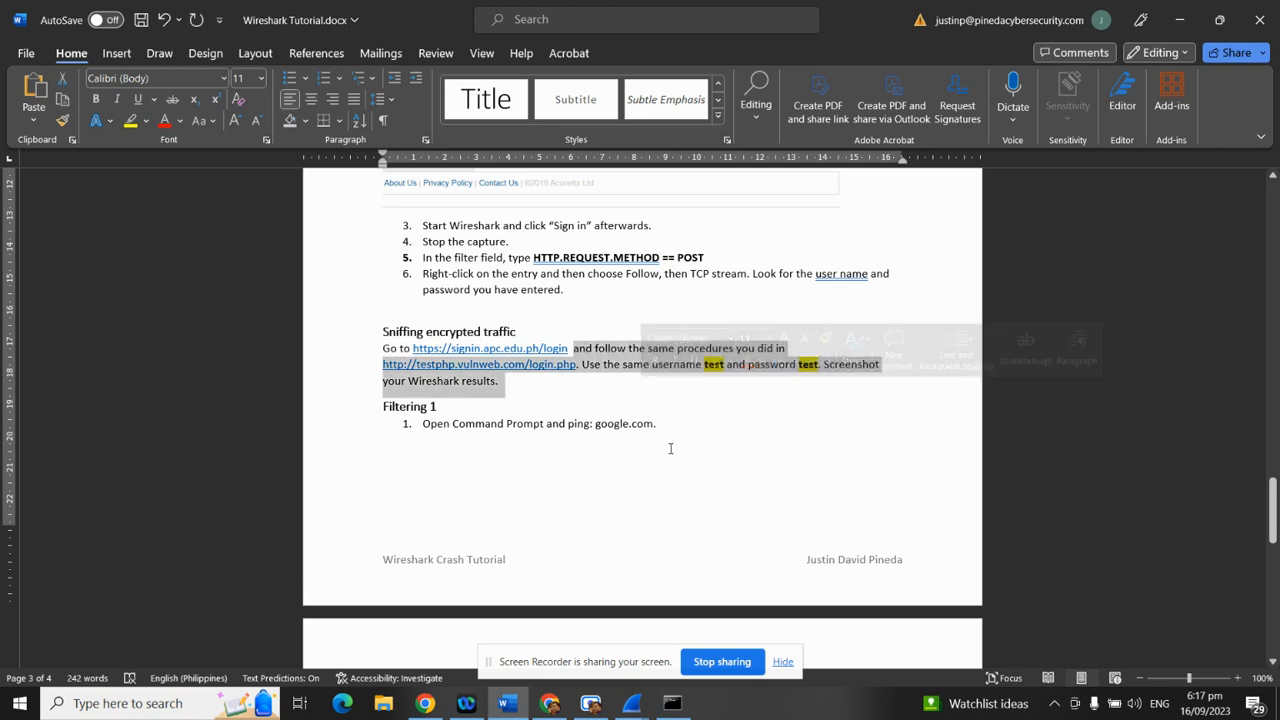
{"action": "left_click", "coordinate": [570, 348]}
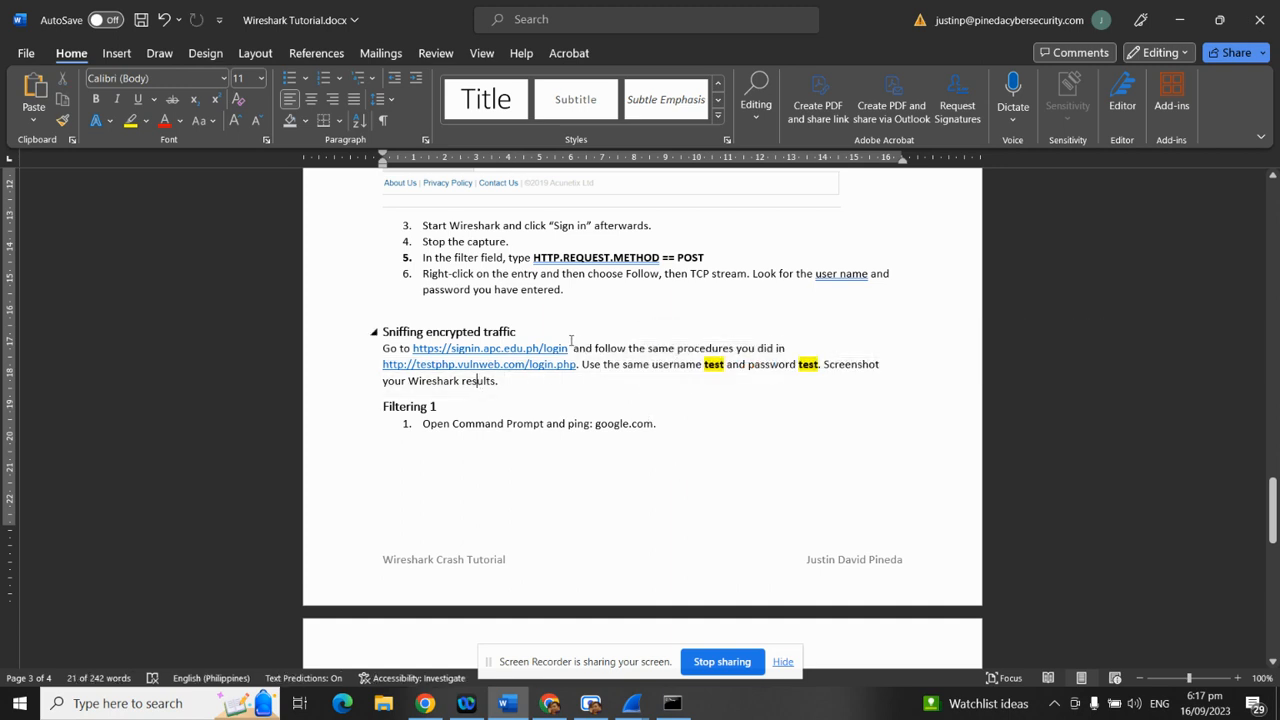
{"action": "left_click_drag", "start_coordinate": [570, 348], "coordinate": [416, 349]}
{"action": "key", "text": "ctrl+c"}
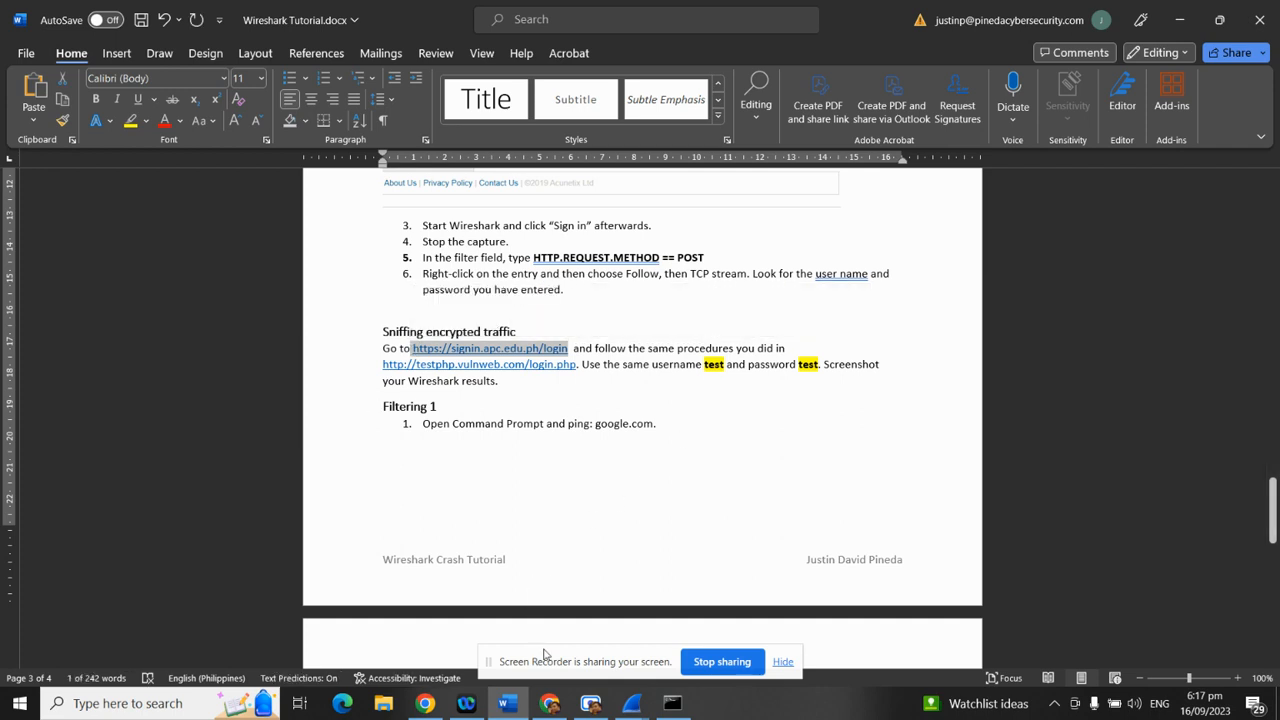
{"action": "left_click", "coordinate": [550, 705]}
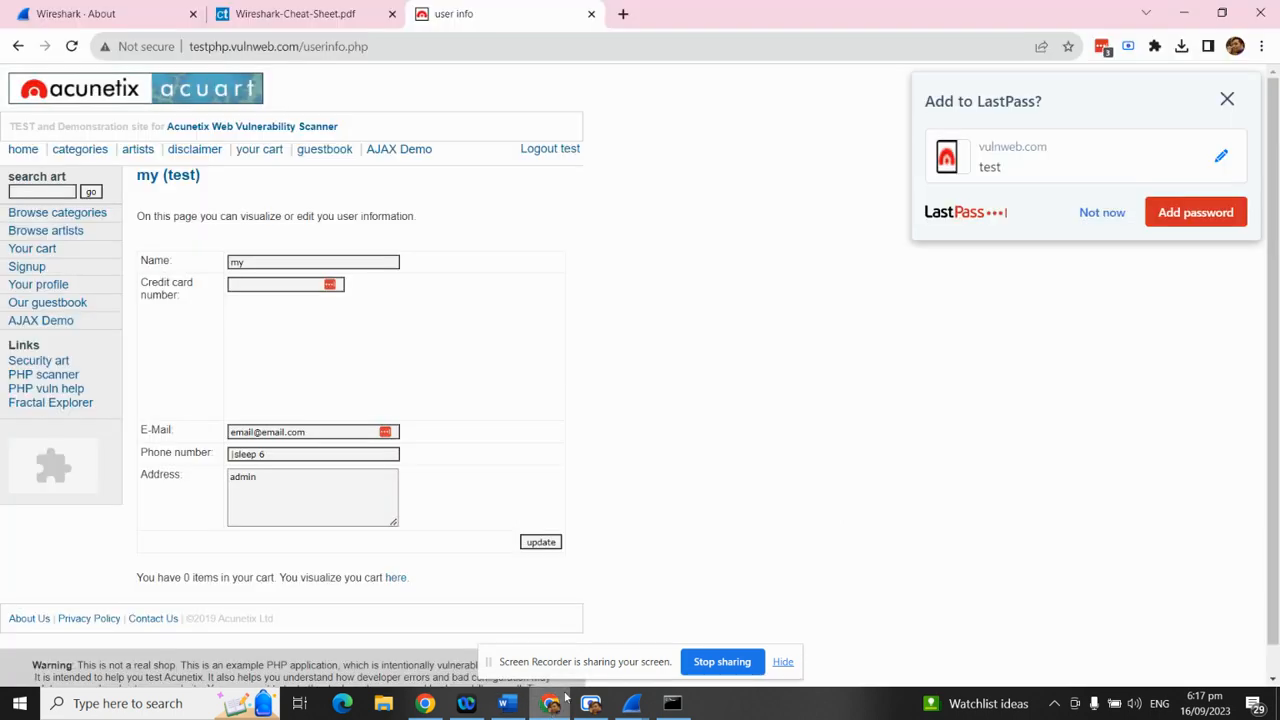
{"action": "left_click", "coordinate": [262, 44]}
{"action": "key", "text": "ctrl+v"}
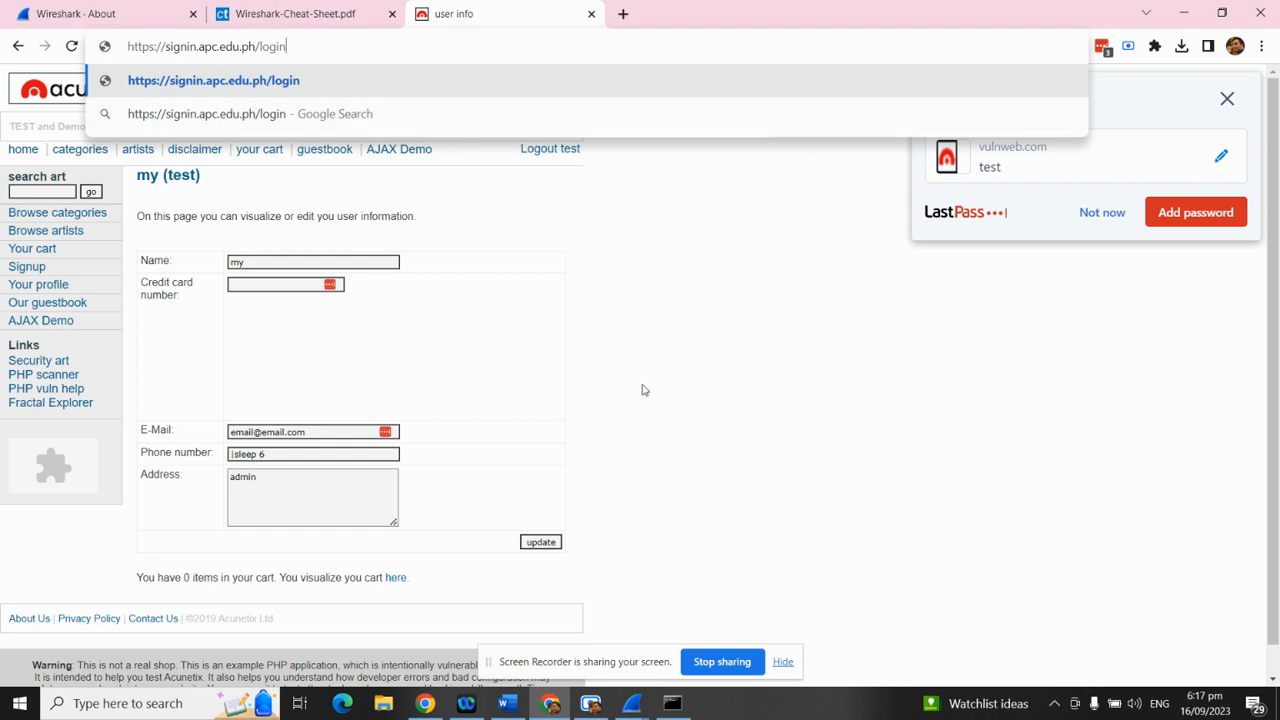
Load the APC login page and replace the autofilled username and password with 'test'
{"action": "mouse_move", "coordinate": [628, 710]}
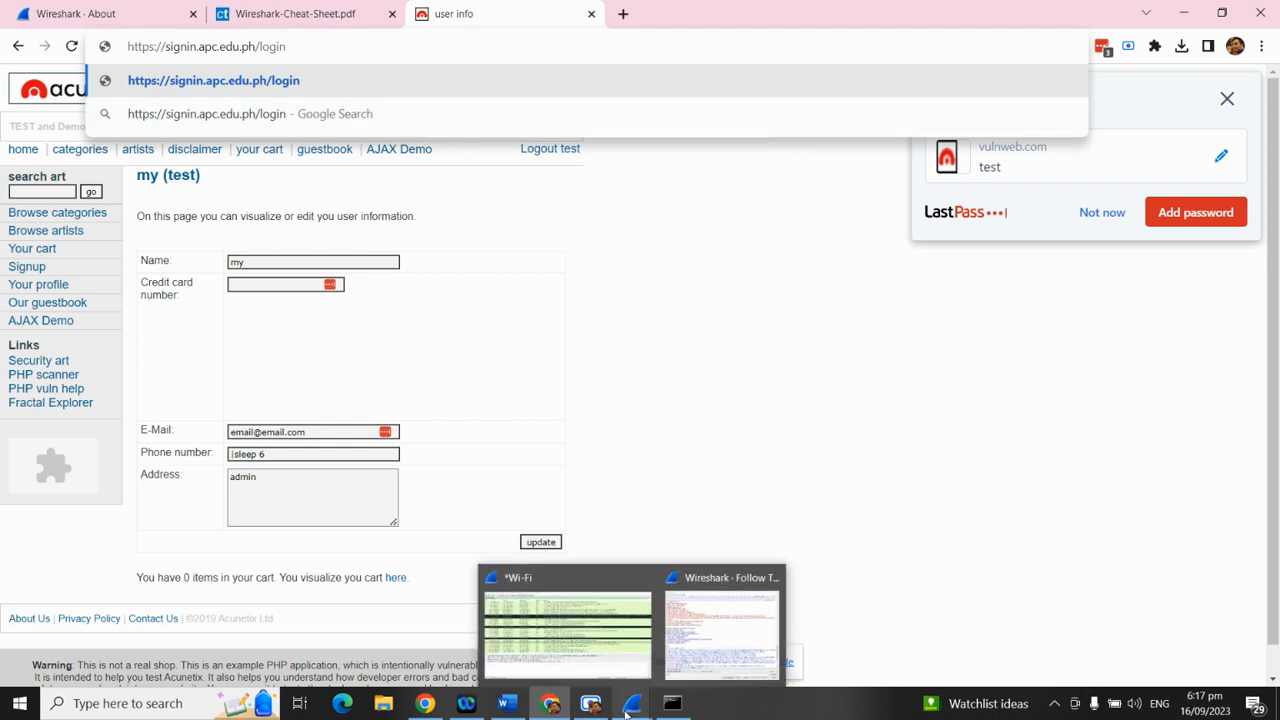
{"action": "key", "text": "Return"}
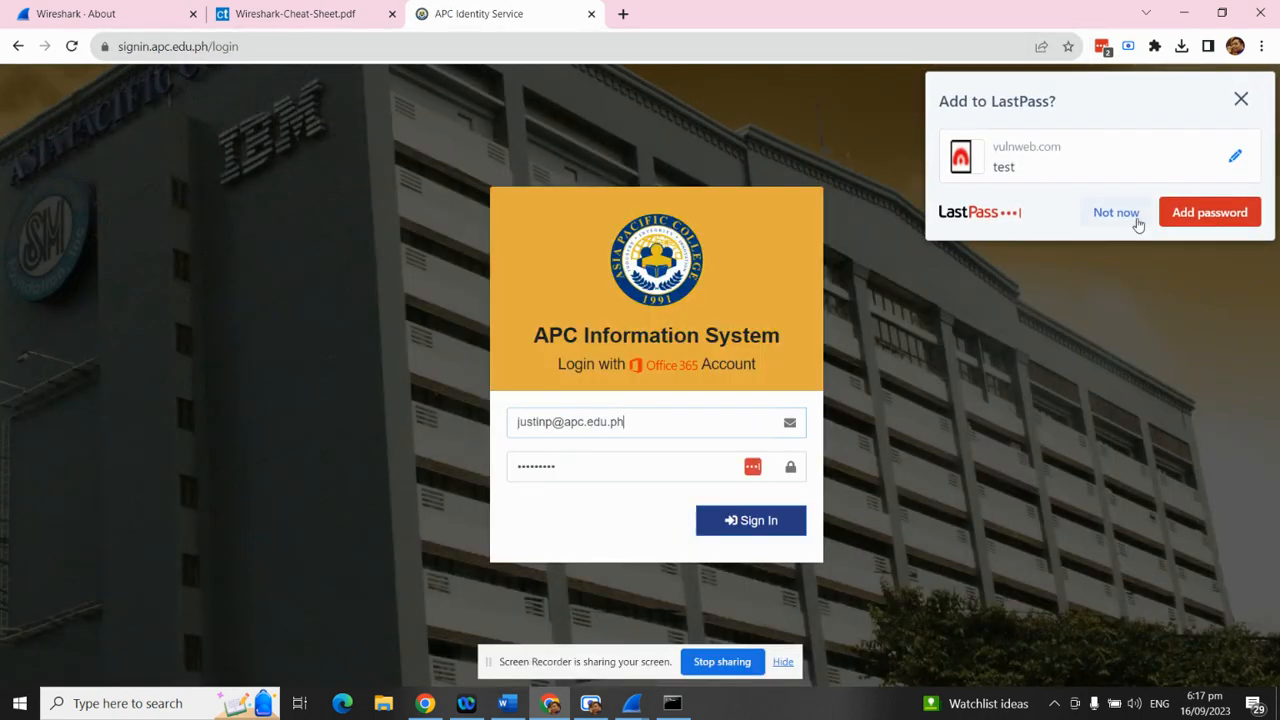
{"action": "left_click", "coordinate": [1084, 216]}
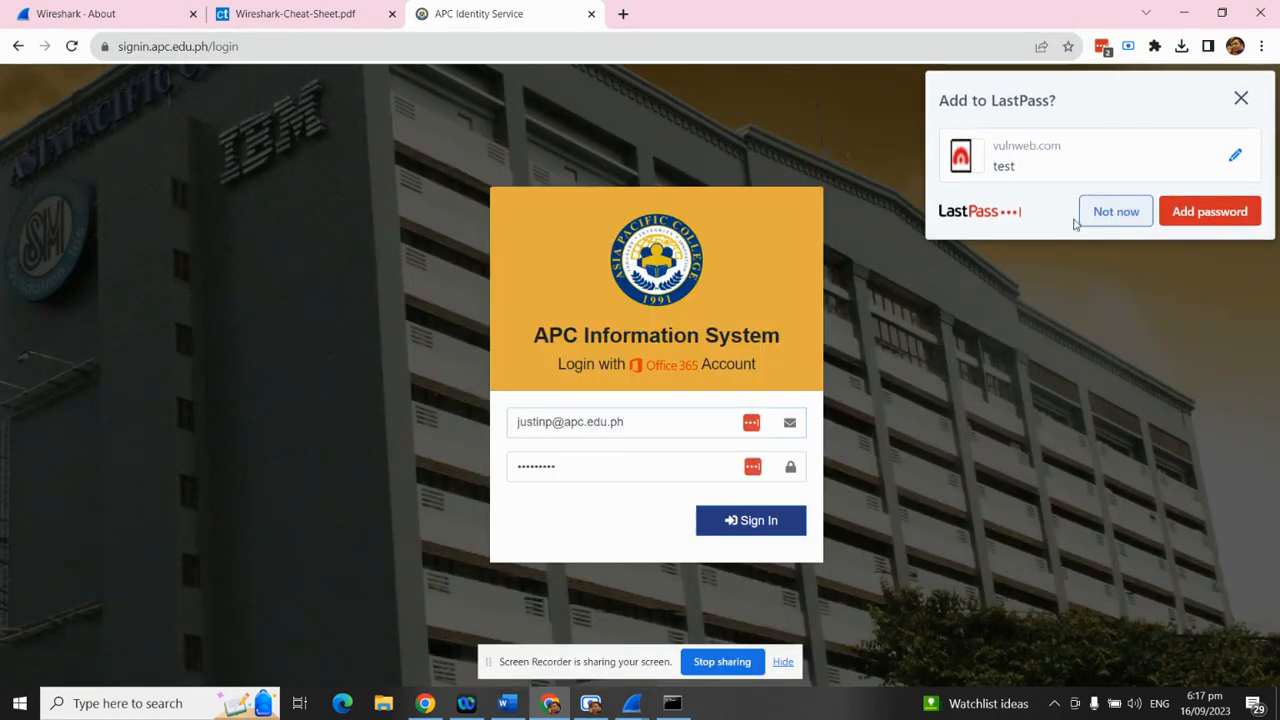
{"action": "left_click", "coordinate": [627, 432]}
{"action": "triple_click", "coordinate": [630, 428]}
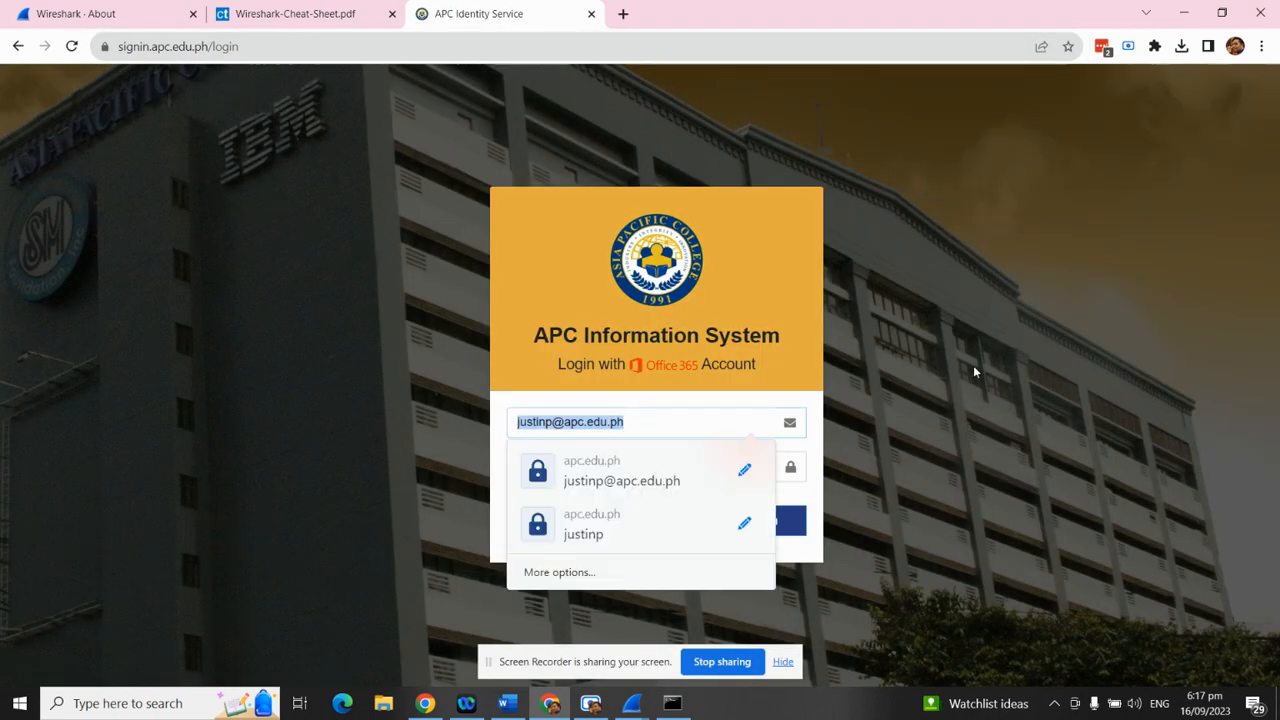
{"action": "type", "text": "test"}
{"action": "triple_click", "coordinate": [588, 467]}
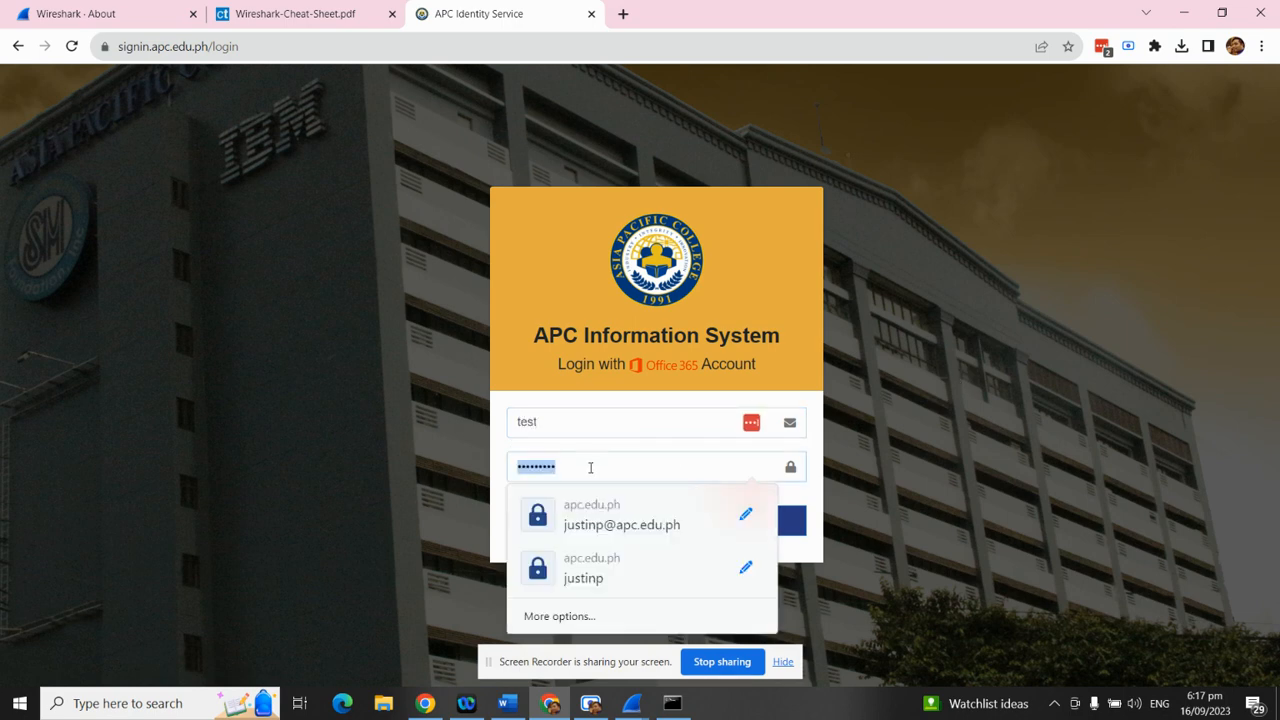
{"action": "type", "text": "test"}
{"action": "left_click", "coordinate": [1002, 382]}
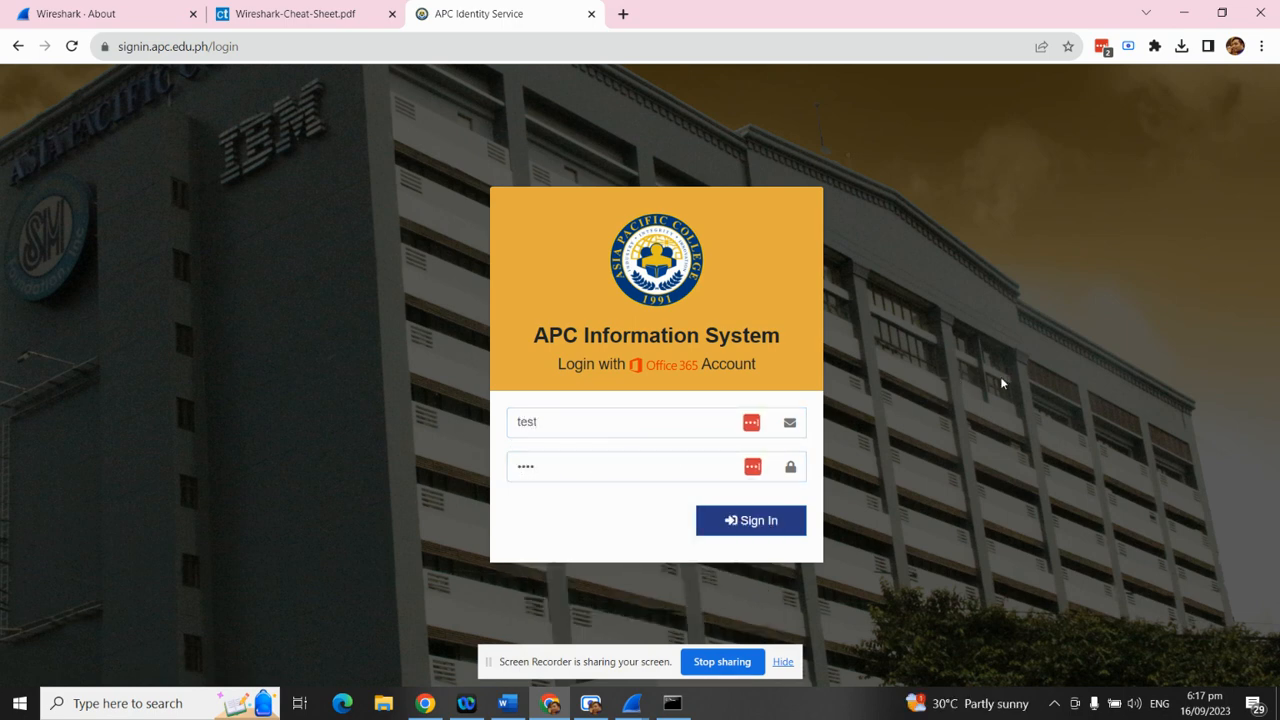
Close Follow TCP Stream and start a fresh Wireshark capture without saving the old packets
{"action": "left_click", "coordinate": [644, 703]}
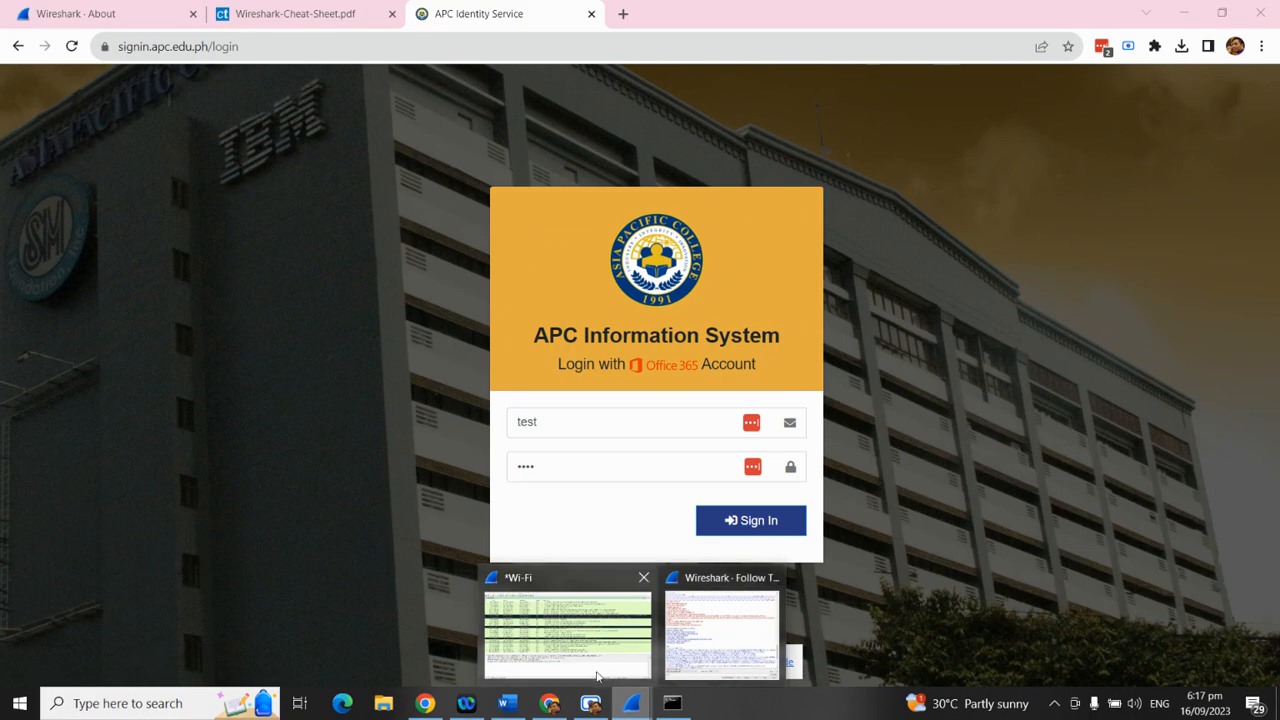
{"action": "left_click", "coordinate": [722, 630]}
{"action": "left_click", "coordinate": [1050, 12]}
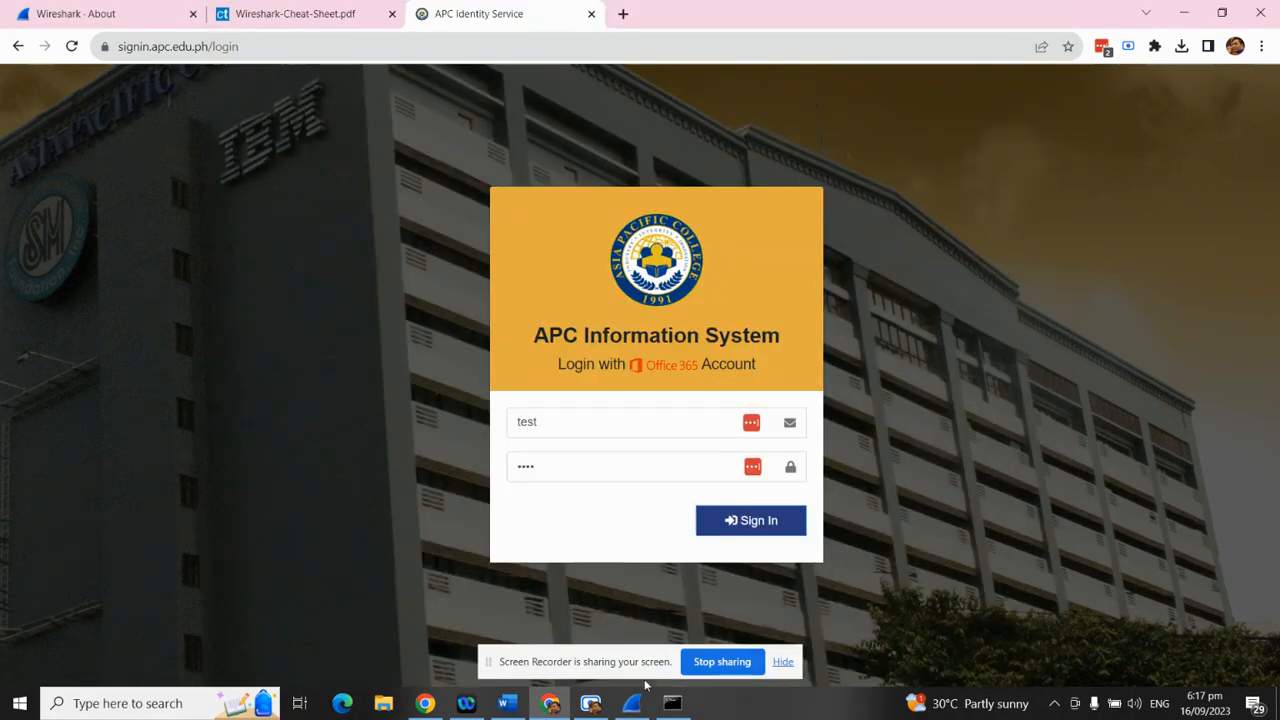
{"action": "left_click", "coordinate": [635, 700]}
{"action": "left_click_drag", "start_coordinate": [194, 9], "coordinate": [924, 137]}
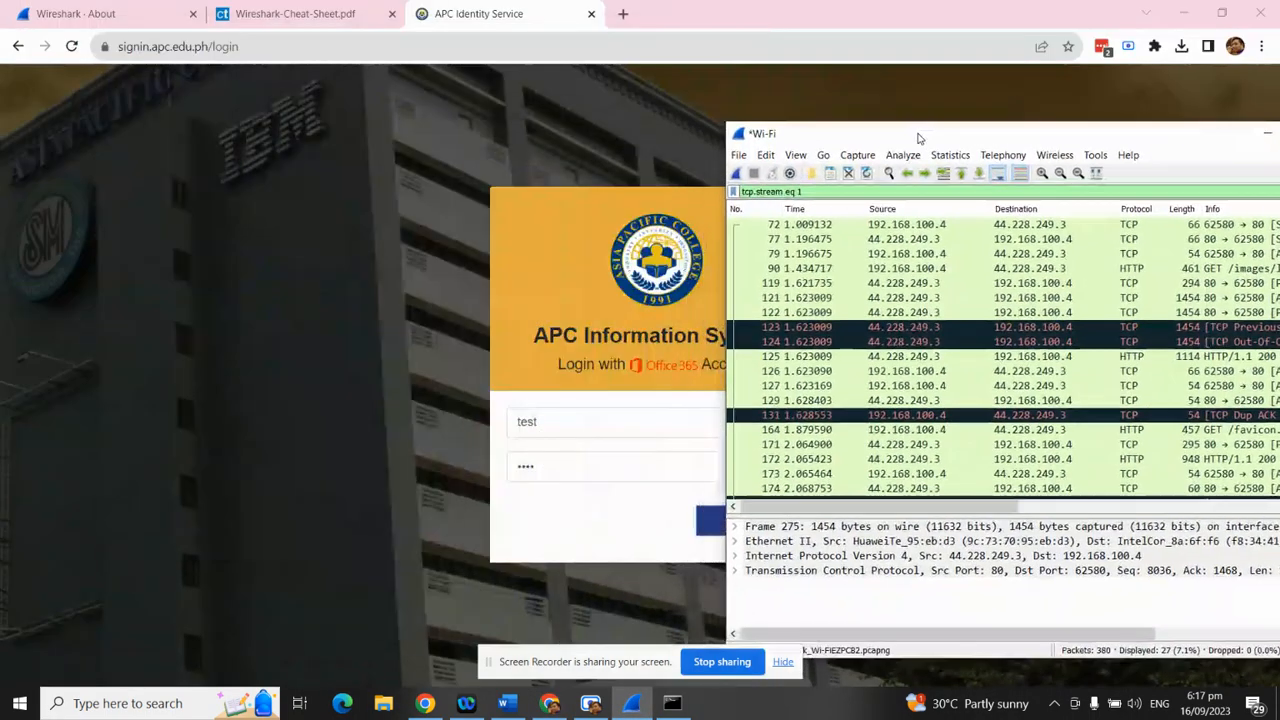
{"action": "left_click", "coordinate": [737, 173]}
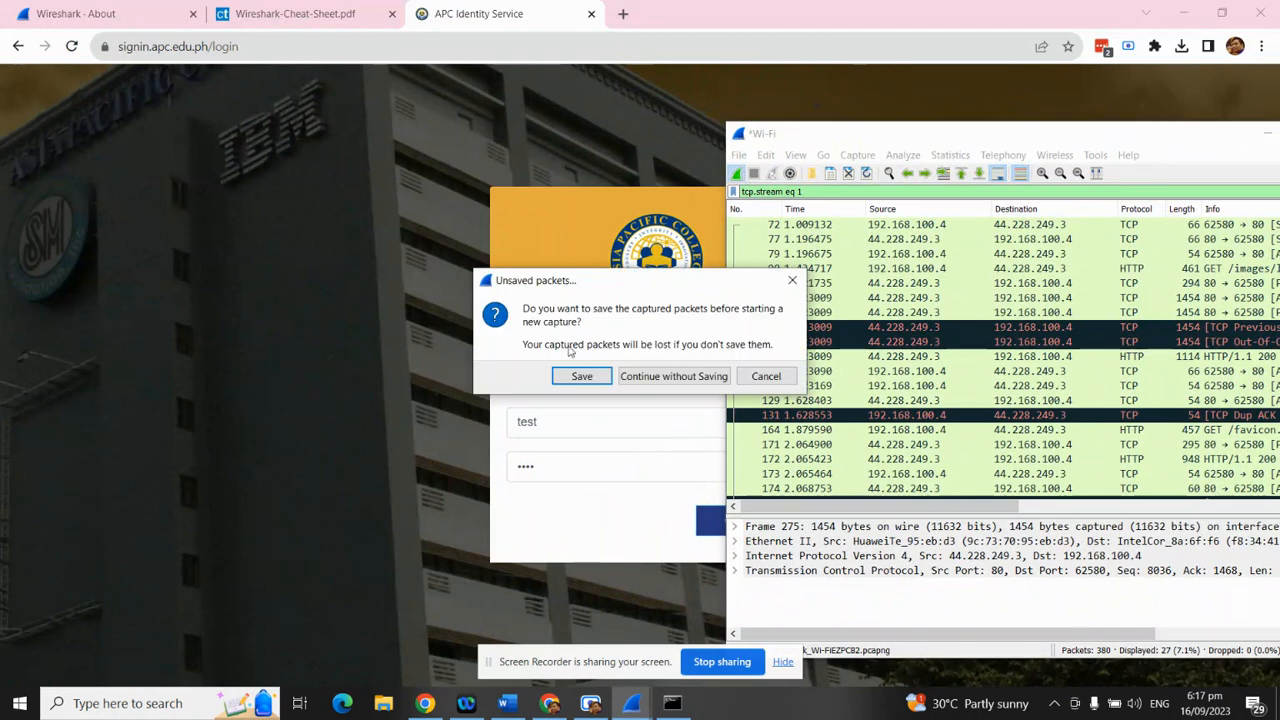
{"action": "left_click", "coordinate": [664, 376]}
{"action": "left_click", "coordinate": [699, 514]}
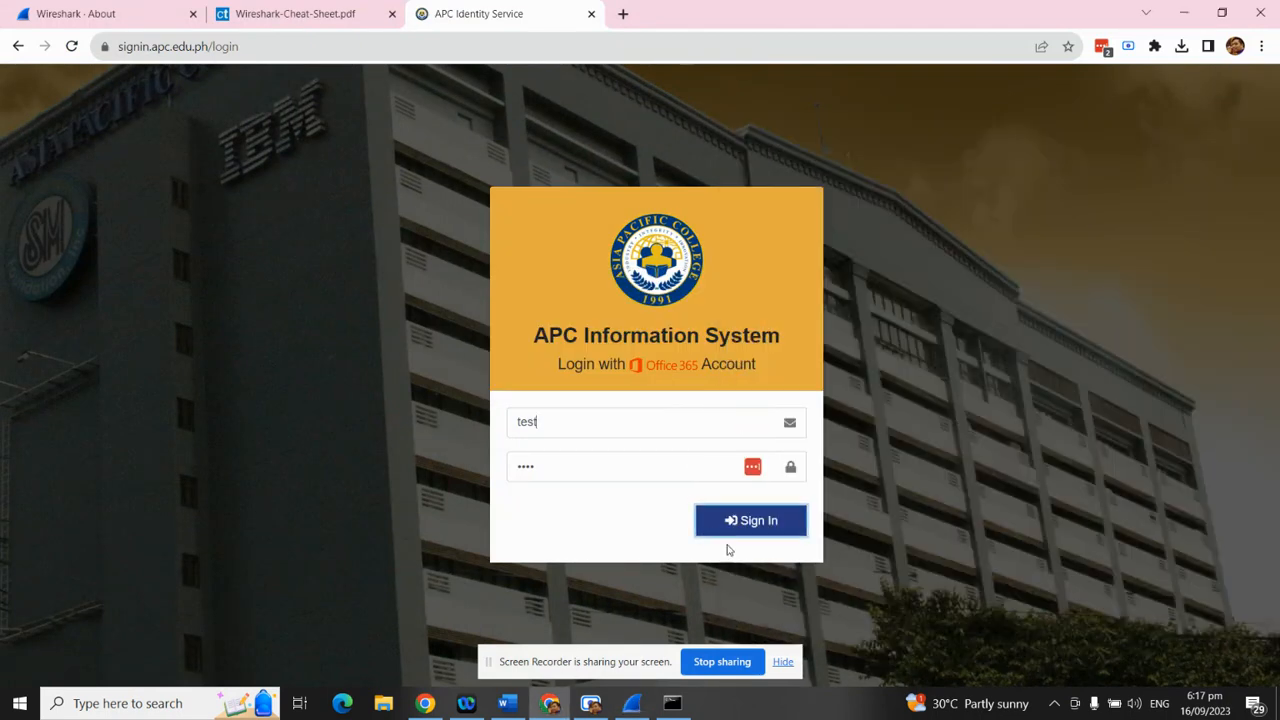
{"action": "left_click", "coordinate": [605, 428]}
{"action": "type", "text": "@"}
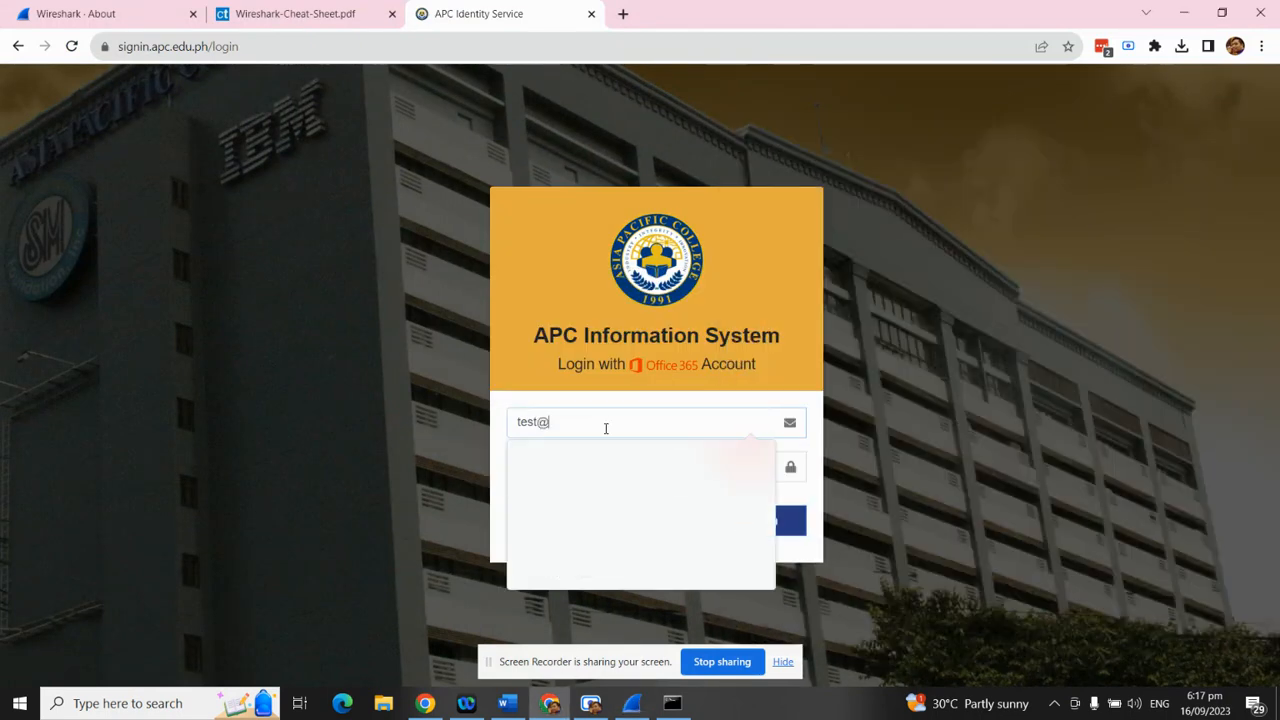
{"action": "type", "text": "ap"}
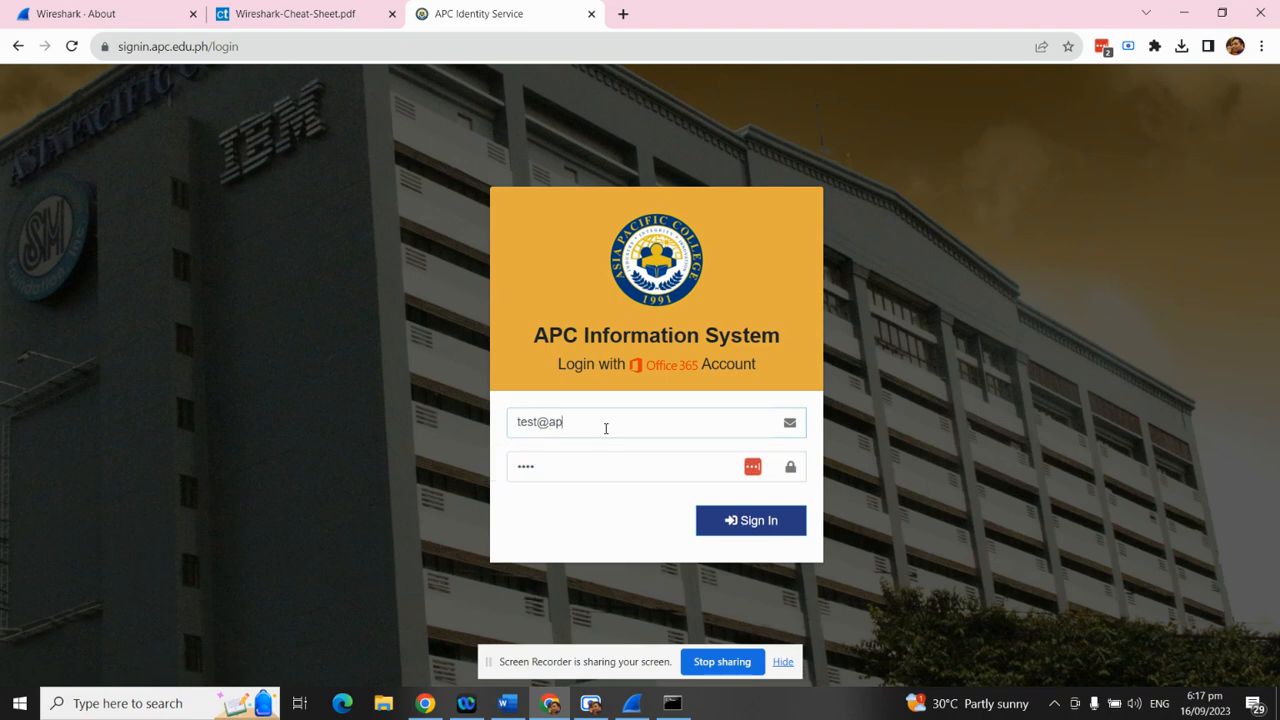
{"action": "type", "text": "c.edu.ph"}
{"action": "key", "text": "Return"}
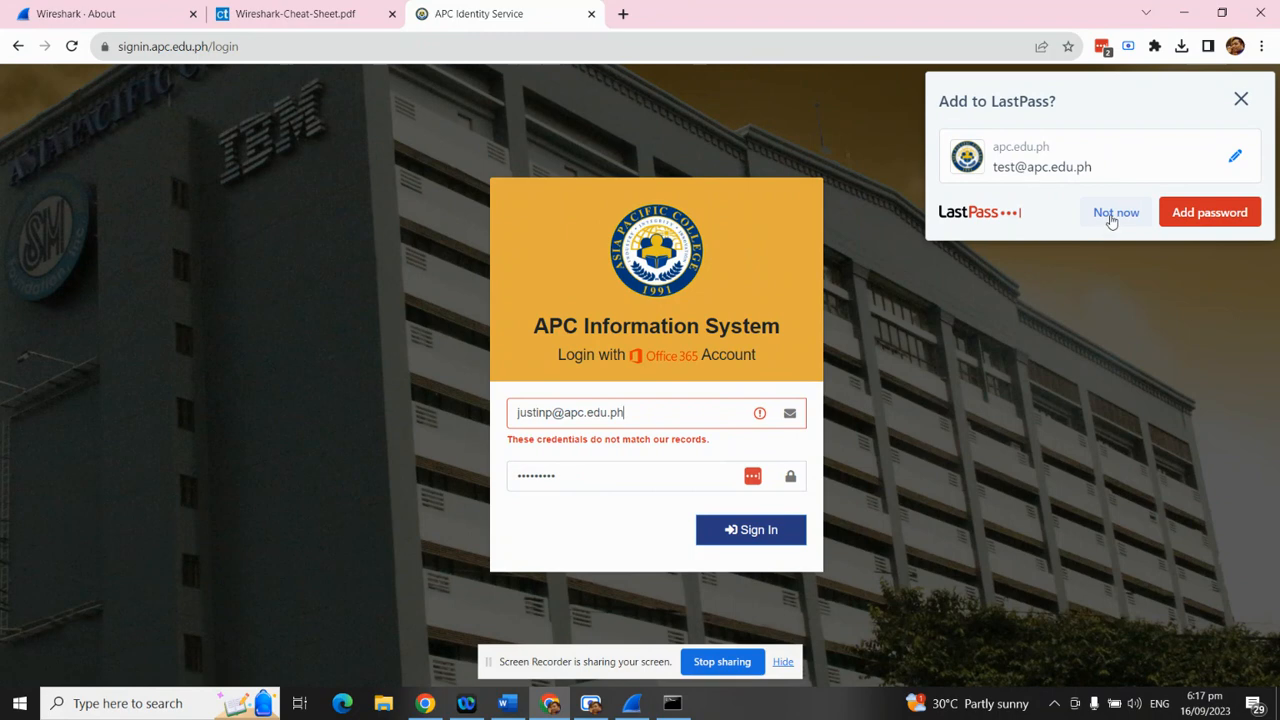
{"action": "left_click", "coordinate": [1113, 217]}
{"action": "left_click", "coordinate": [631, 703]}
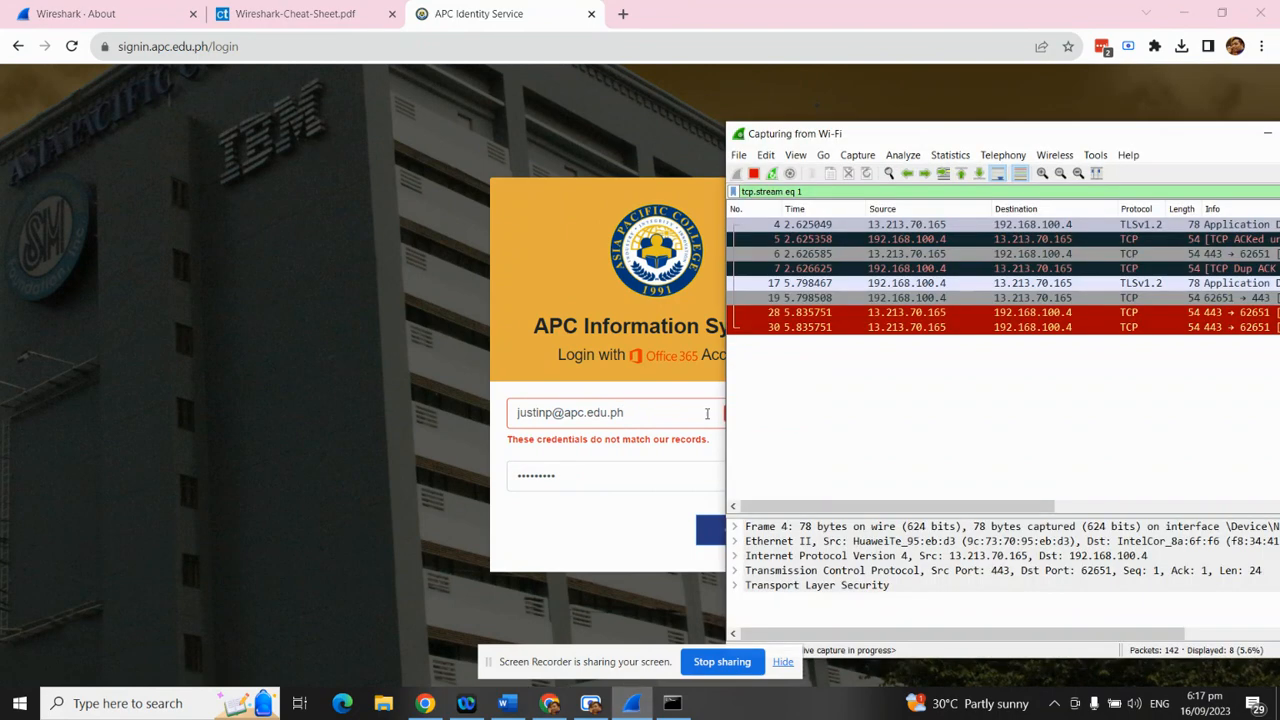
Stop the capture, maximize Wireshark, and delete the tcp.stream eq 1 filter to list 153 packets
{"action": "left_click", "coordinate": [754, 175]}
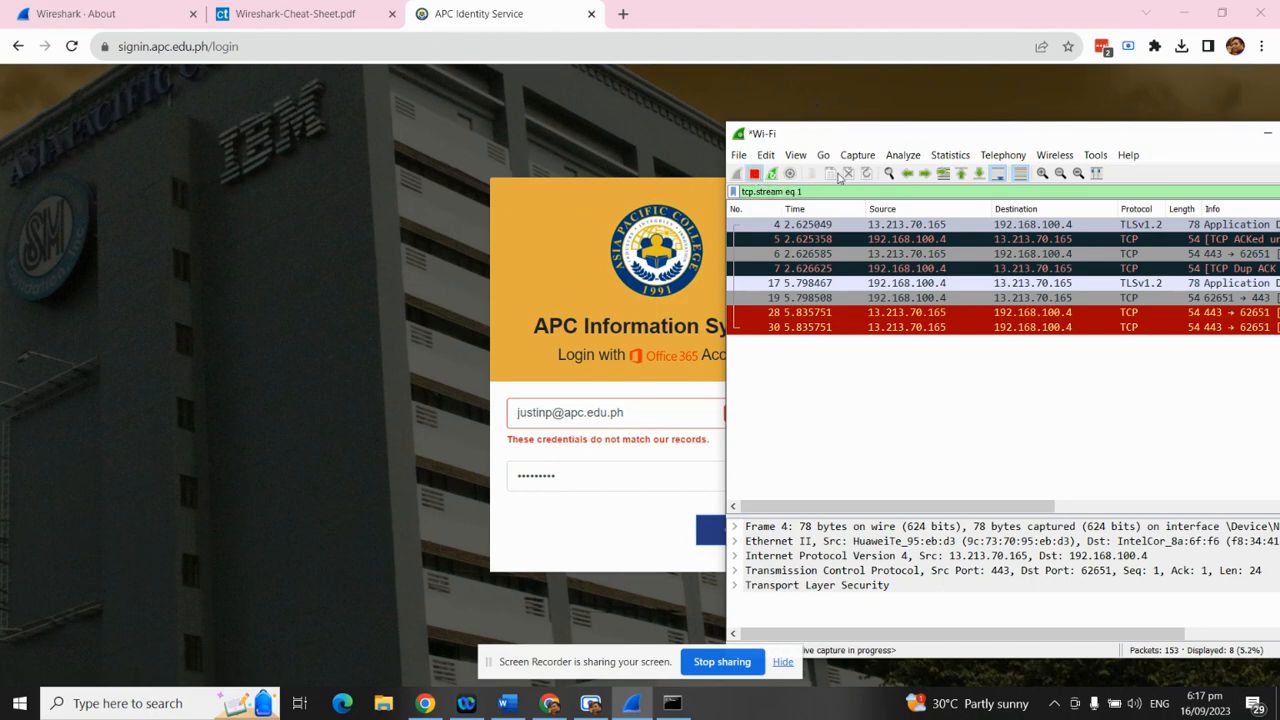
{"action": "double_click", "coordinate": [893, 141]}
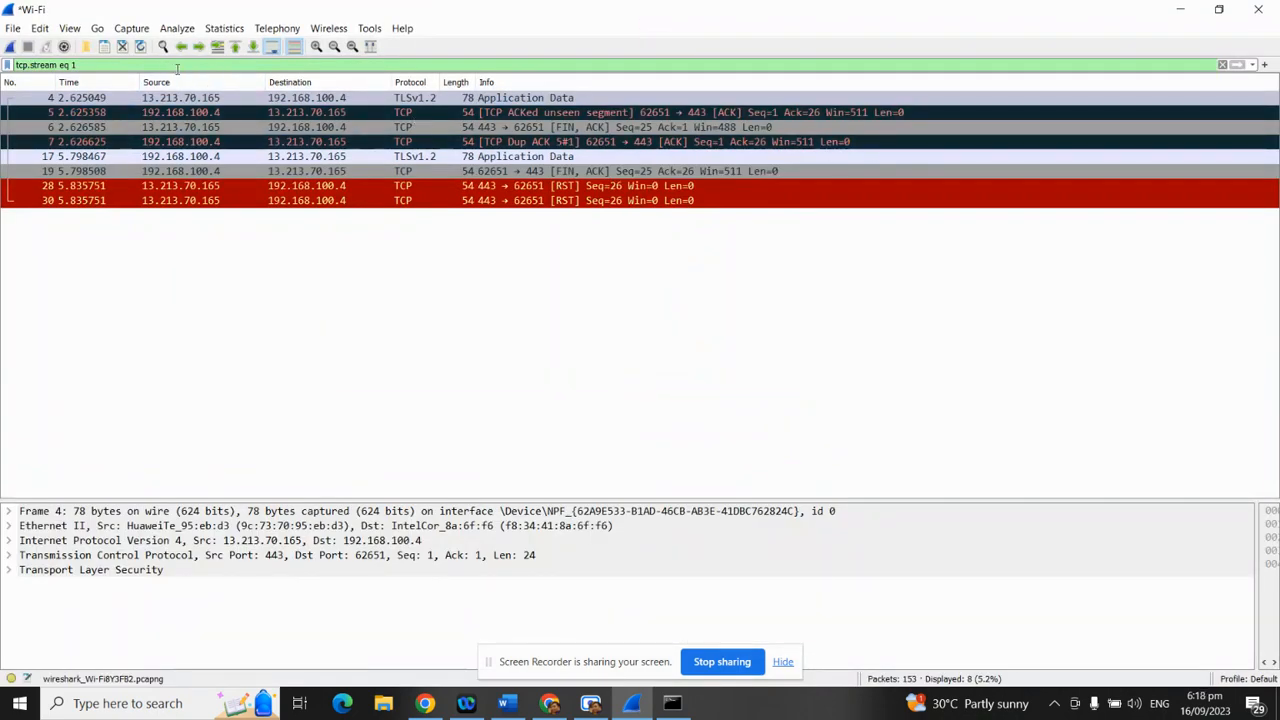
{"action": "triple_click", "coordinate": [65, 64]}
{"action": "key", "text": "BackSpace"}
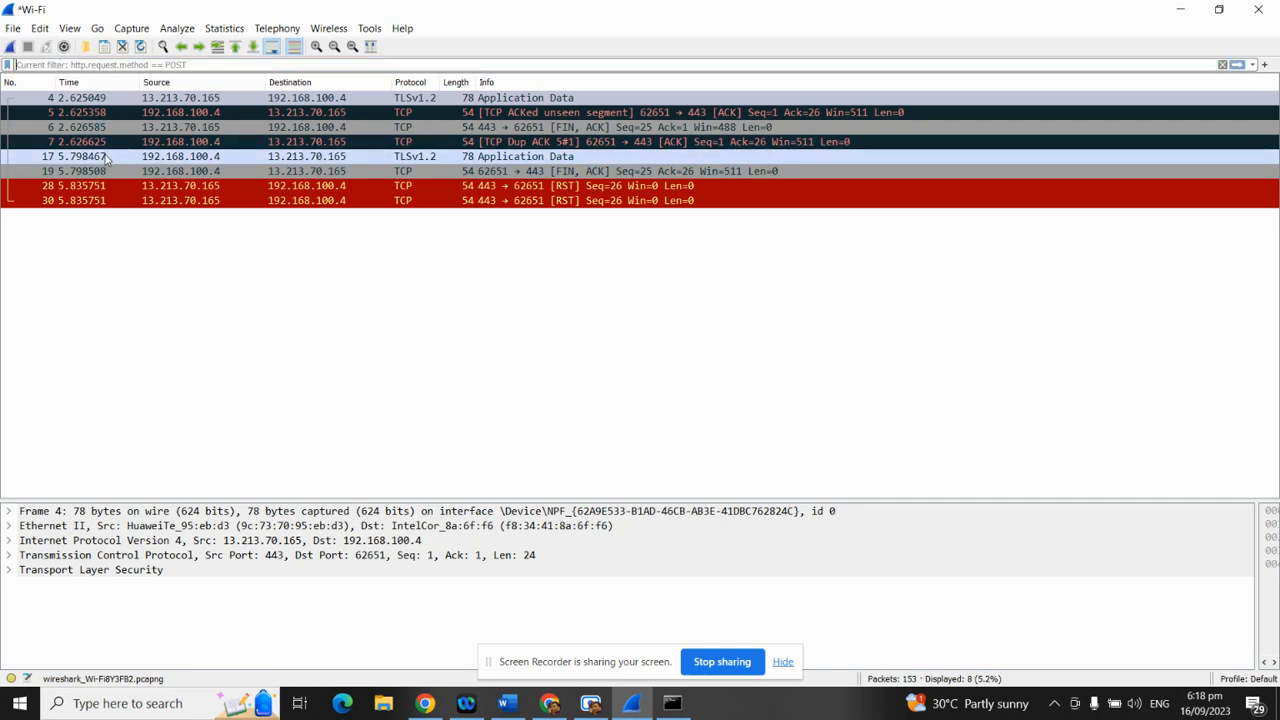
{"action": "key", "text": "Return"}
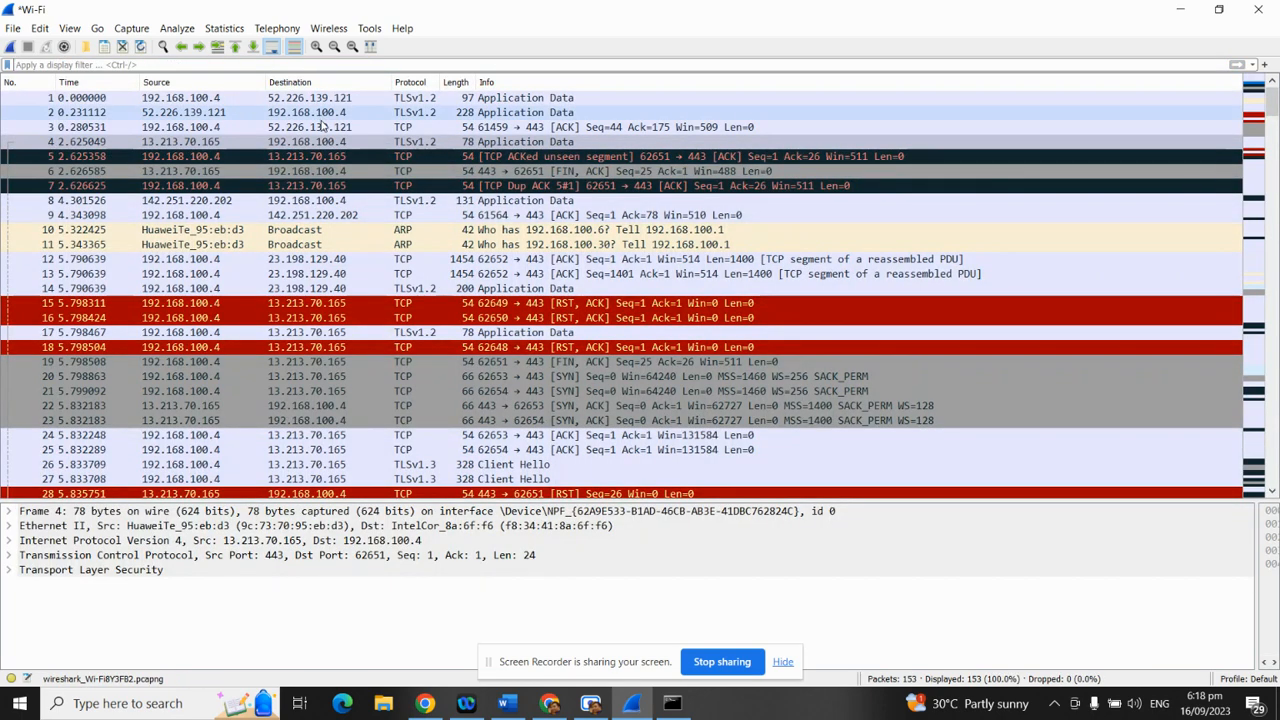
{"action": "scroll", "coordinate": [325, 124], "scroll_direction": "down", "scroll_amount": 1}
{"action": "scroll", "coordinate": [335, 124], "scroll_direction": "up", "scroll_amount": 1}
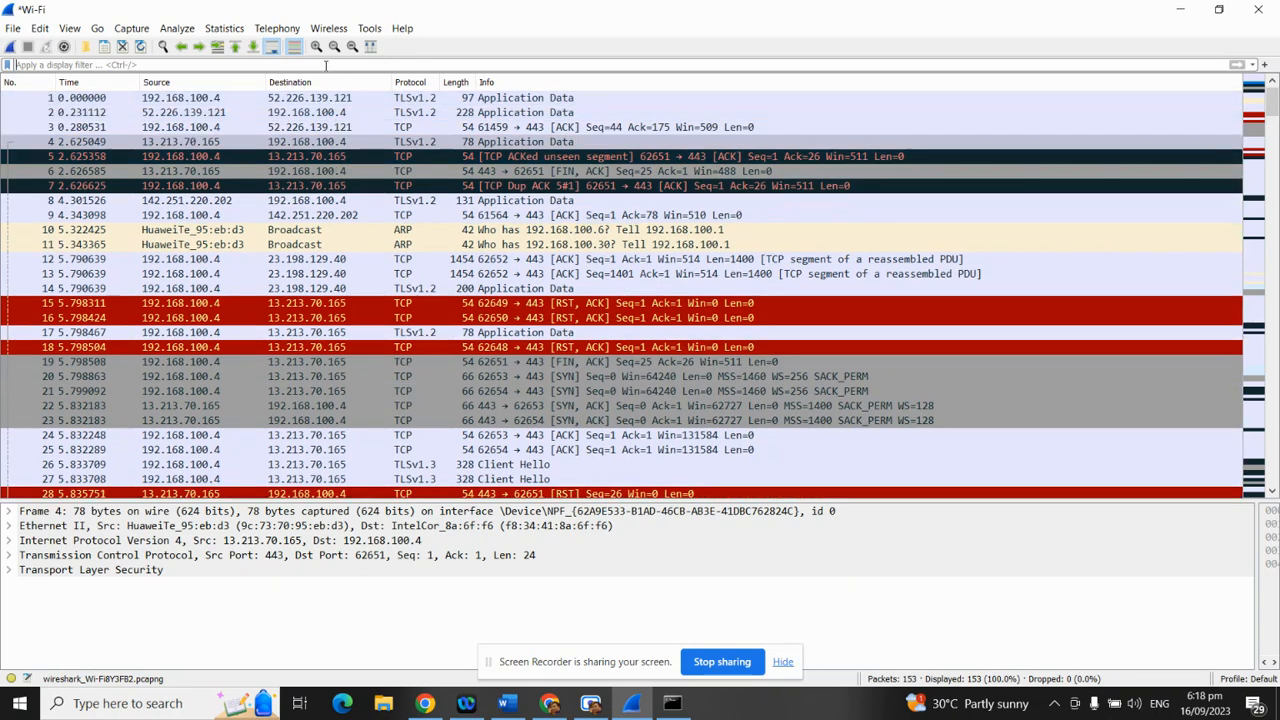
{"action": "scroll", "coordinate": [643, 333], "scroll_direction": "down", "scroll_amount": 5}
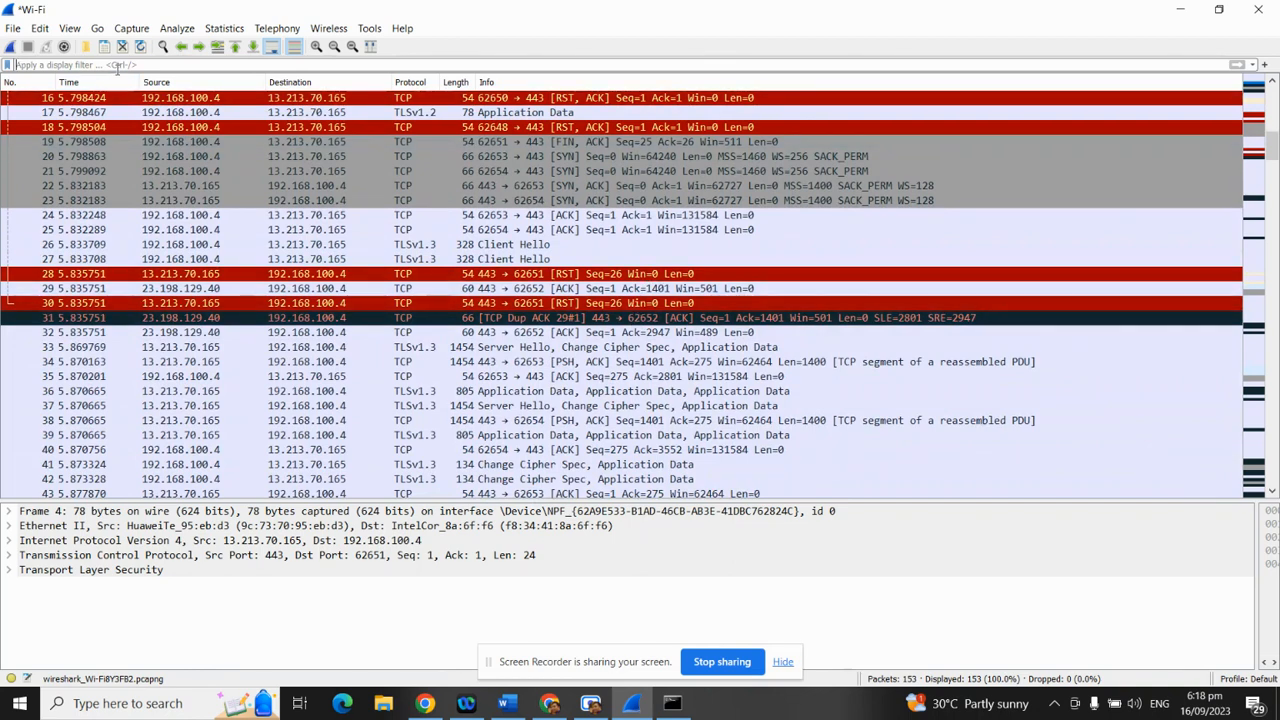
Apply the http.request.method == POST filter, matching 0 of 153 packets, then restore the window
{"action": "type", "text": "htt"}
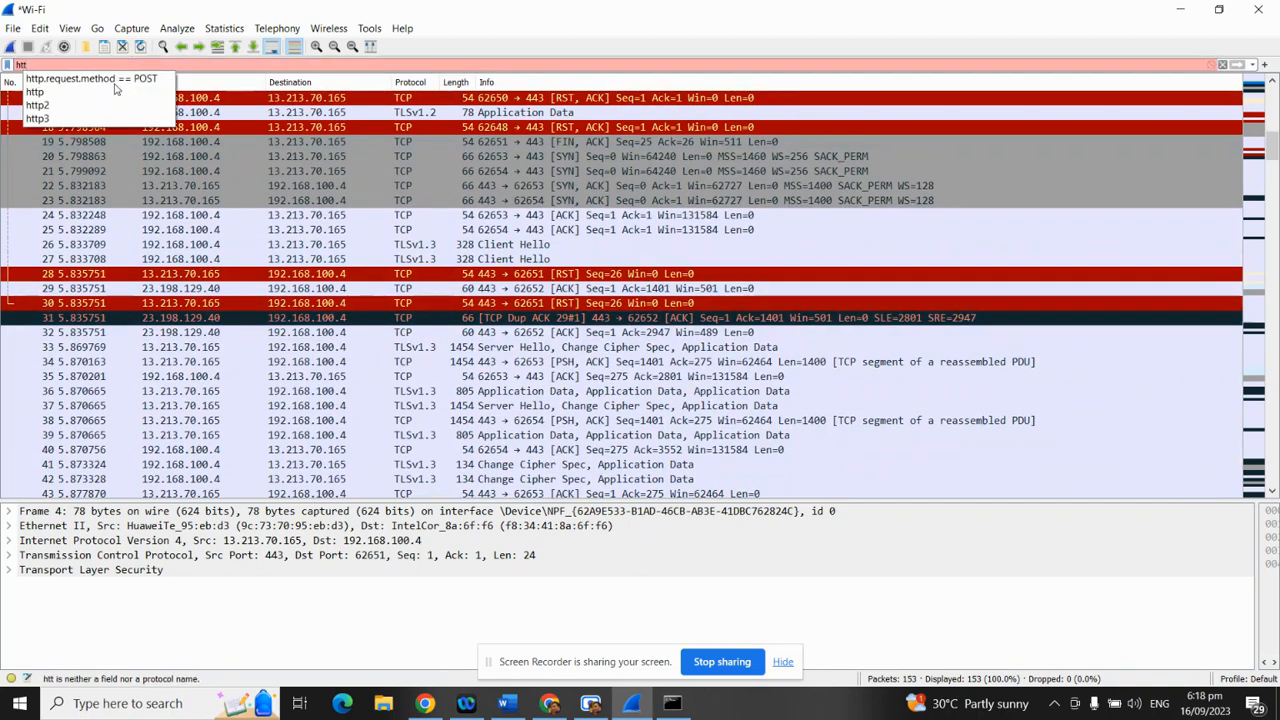
{"action": "left_click", "coordinate": [100, 79]}
{"action": "key", "text": "Return"}
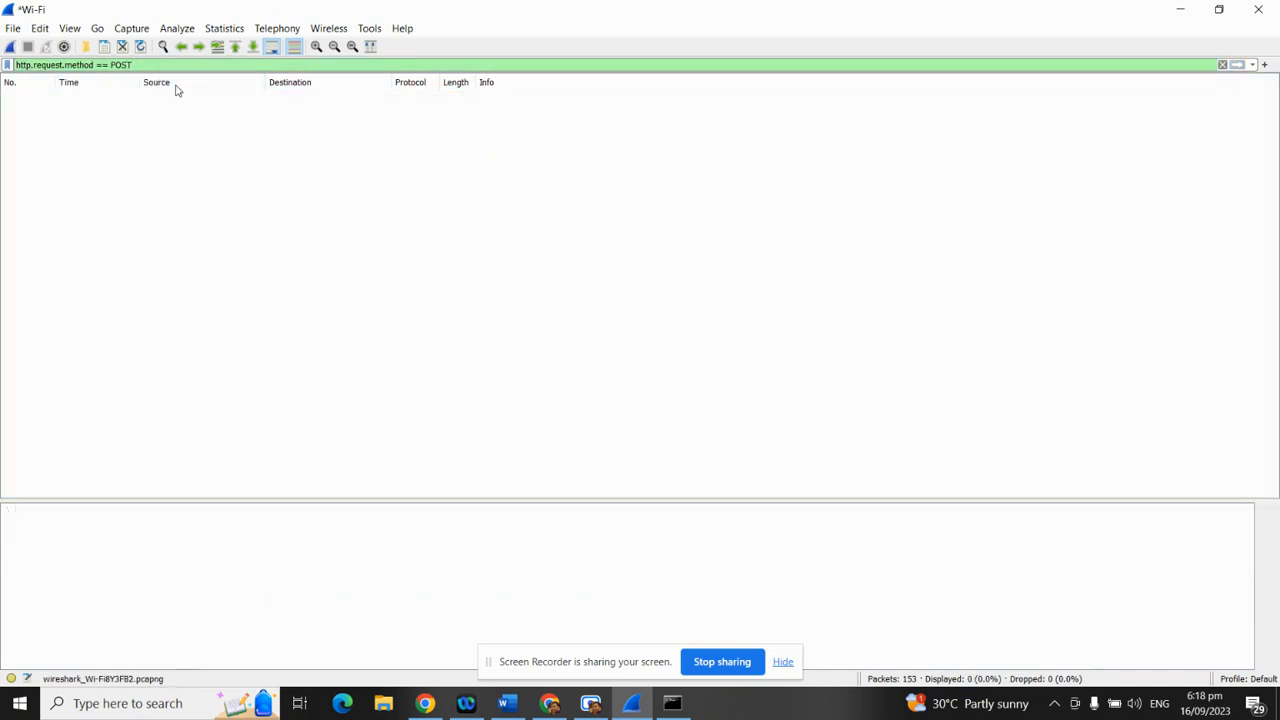
{"action": "double_click", "coordinate": [124, 6]}
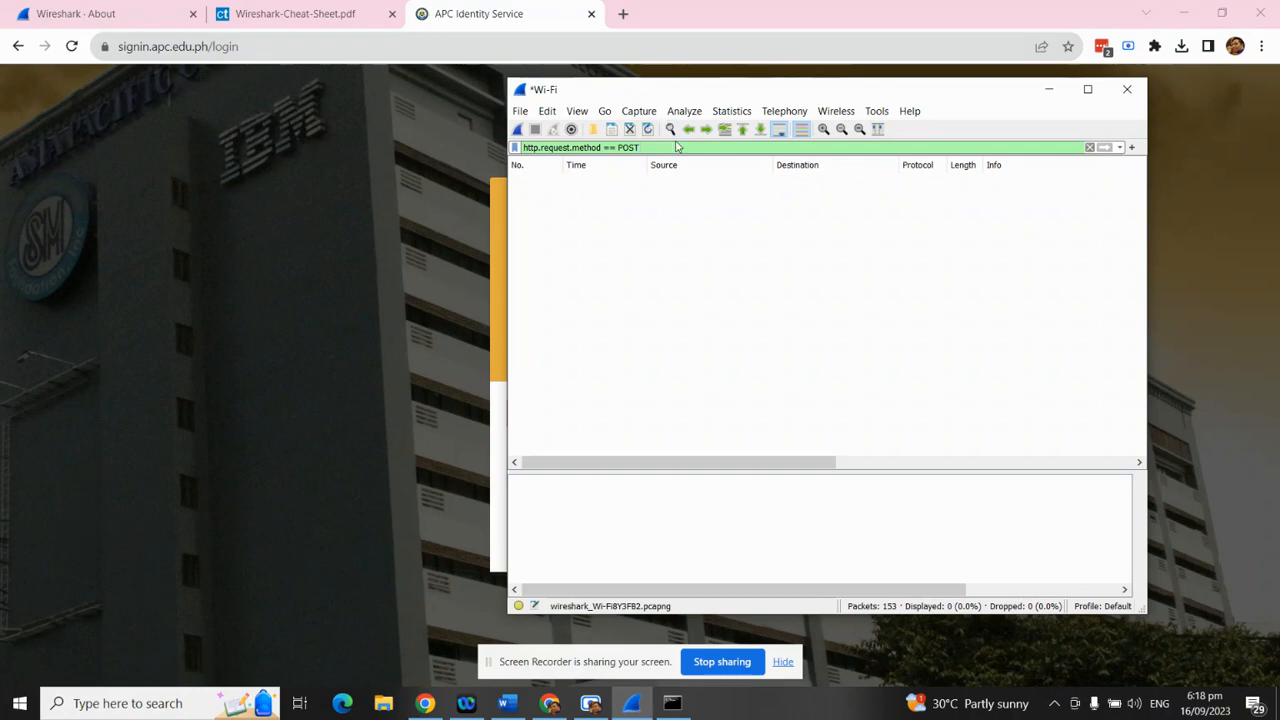
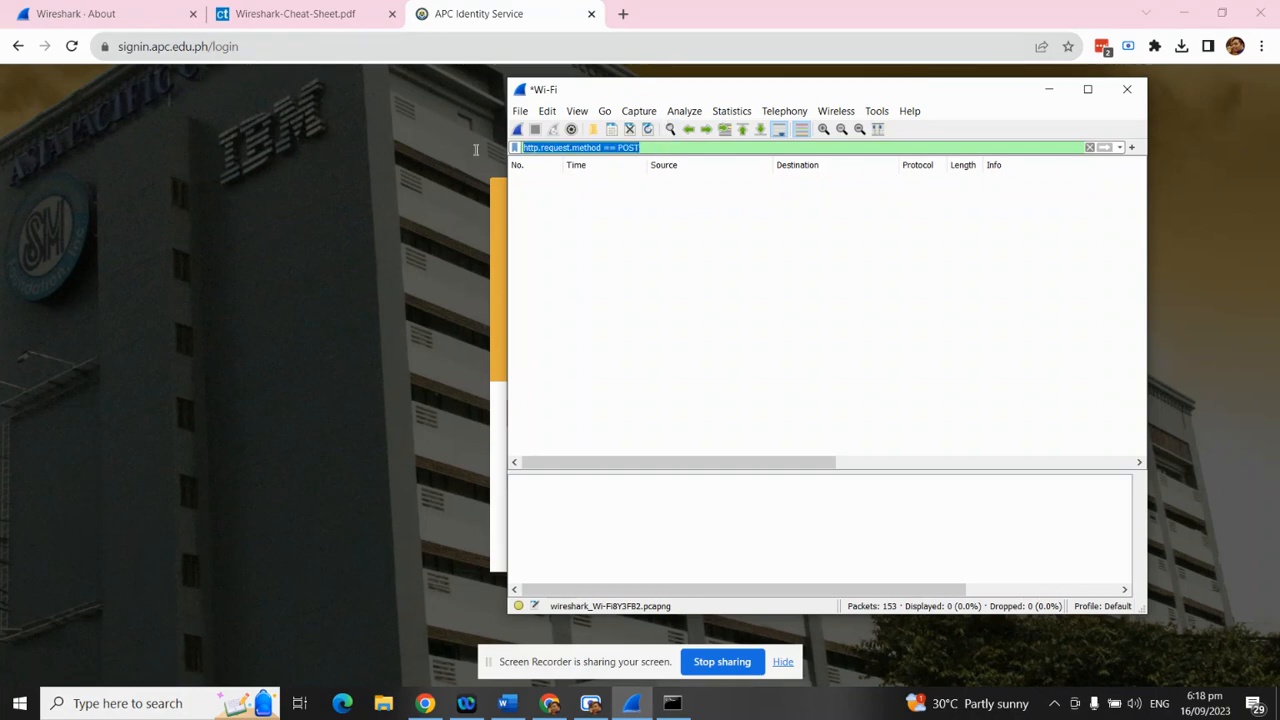
Check the login page's web address and the earlier ping results, then return to Wireshark
{"action": "left_click", "coordinate": [184, 48]}
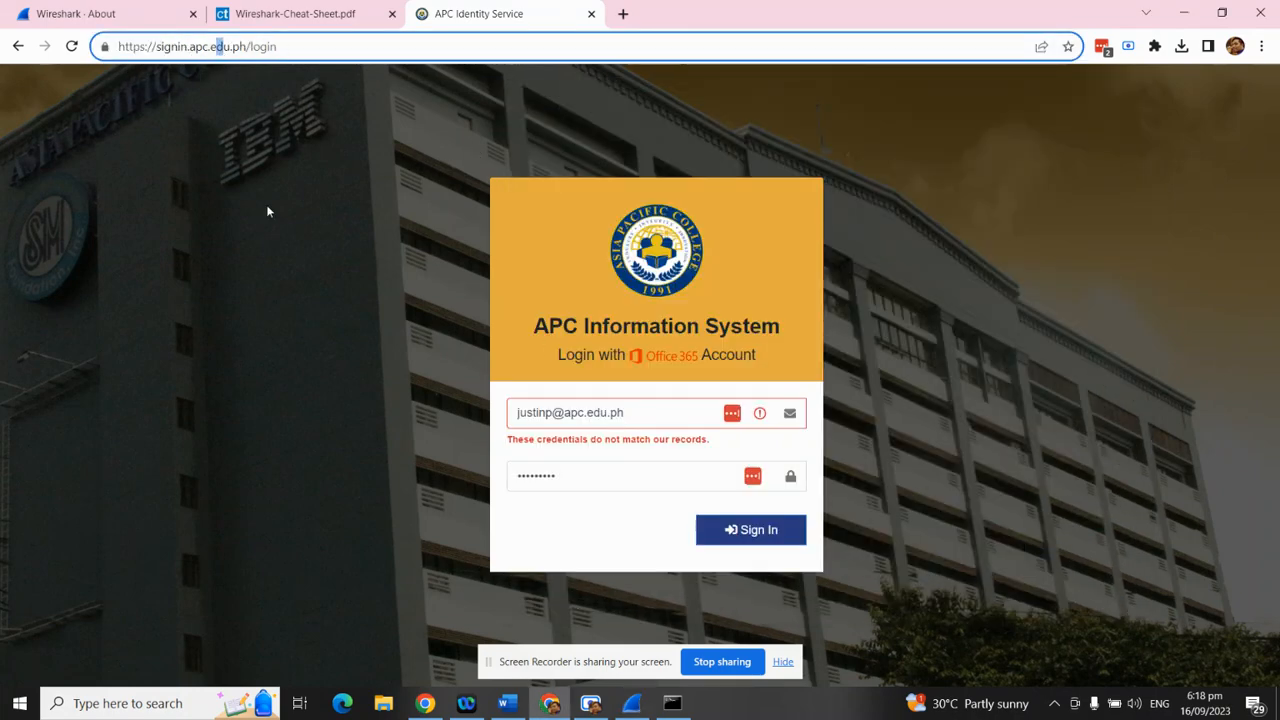
{"action": "left_click", "coordinate": [246, 47]}
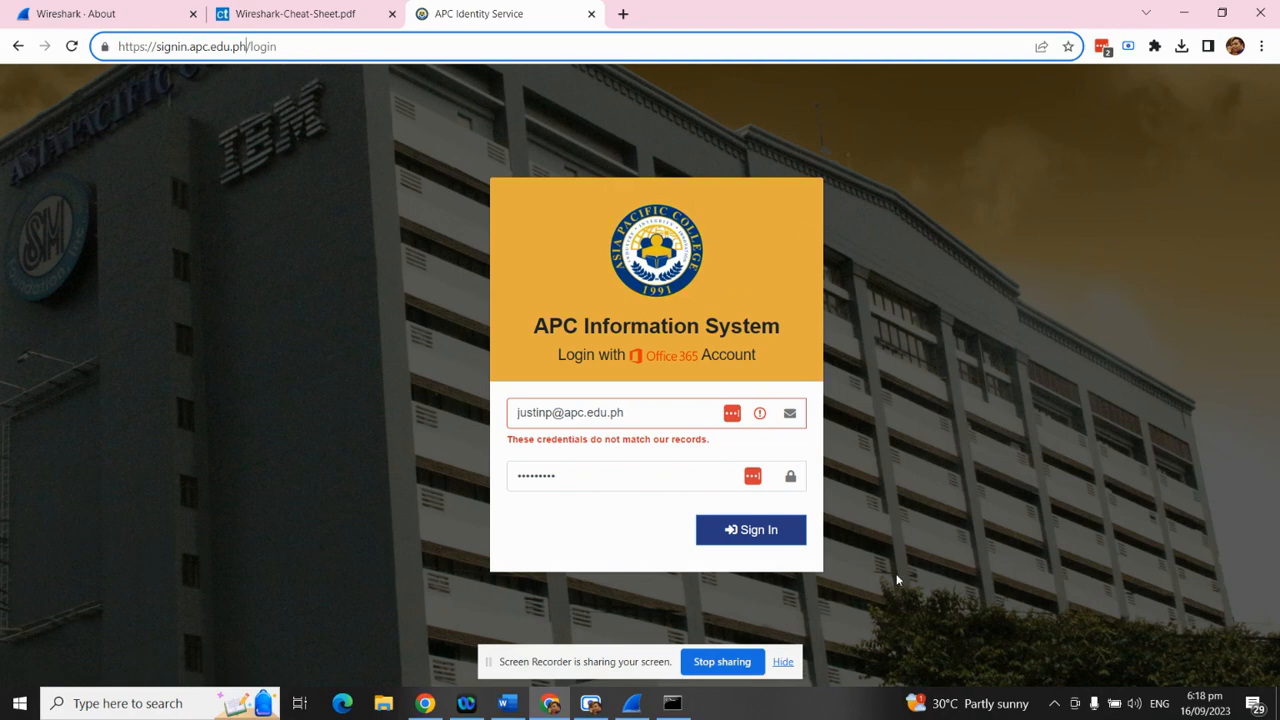
{"action": "left_click", "coordinate": [672, 703]}
{"action": "left_click", "coordinate": [631, 704]}
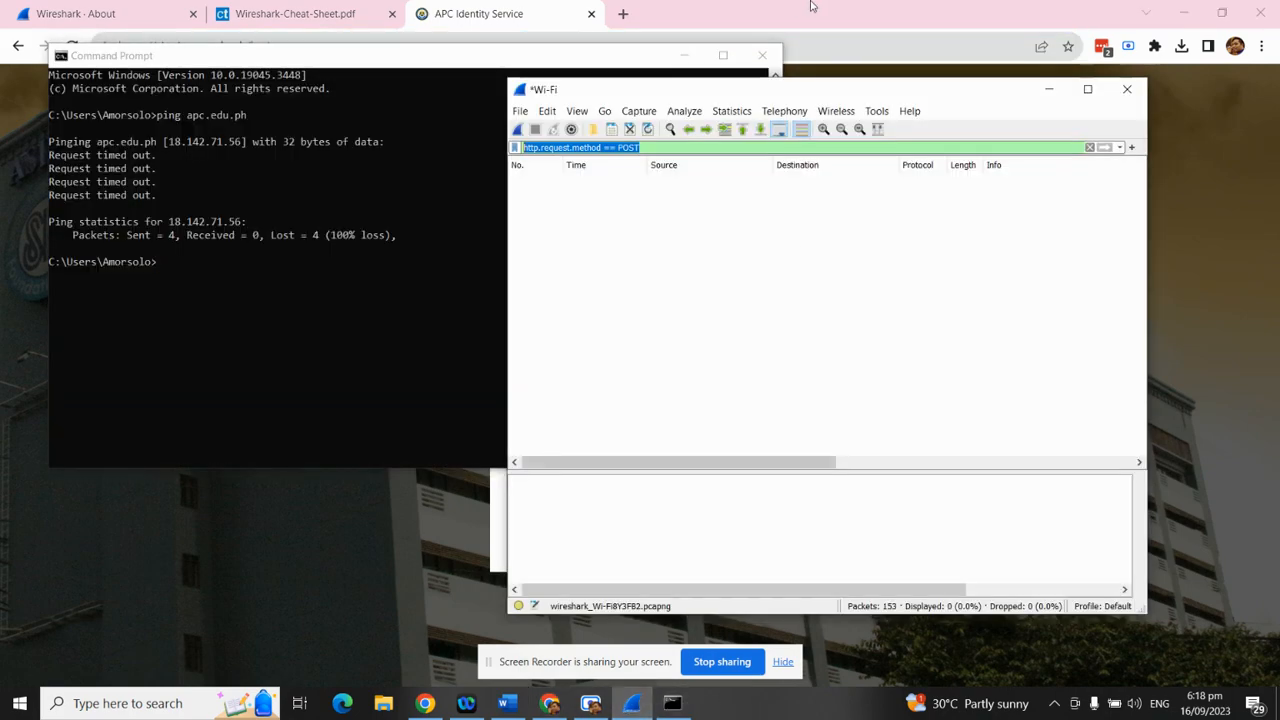
Clear the POST display filter and maximize Wireshark to list all 153 packets
{"action": "left_click", "coordinate": [1089, 147]}
{"action": "left_click", "coordinate": [1088, 89]}
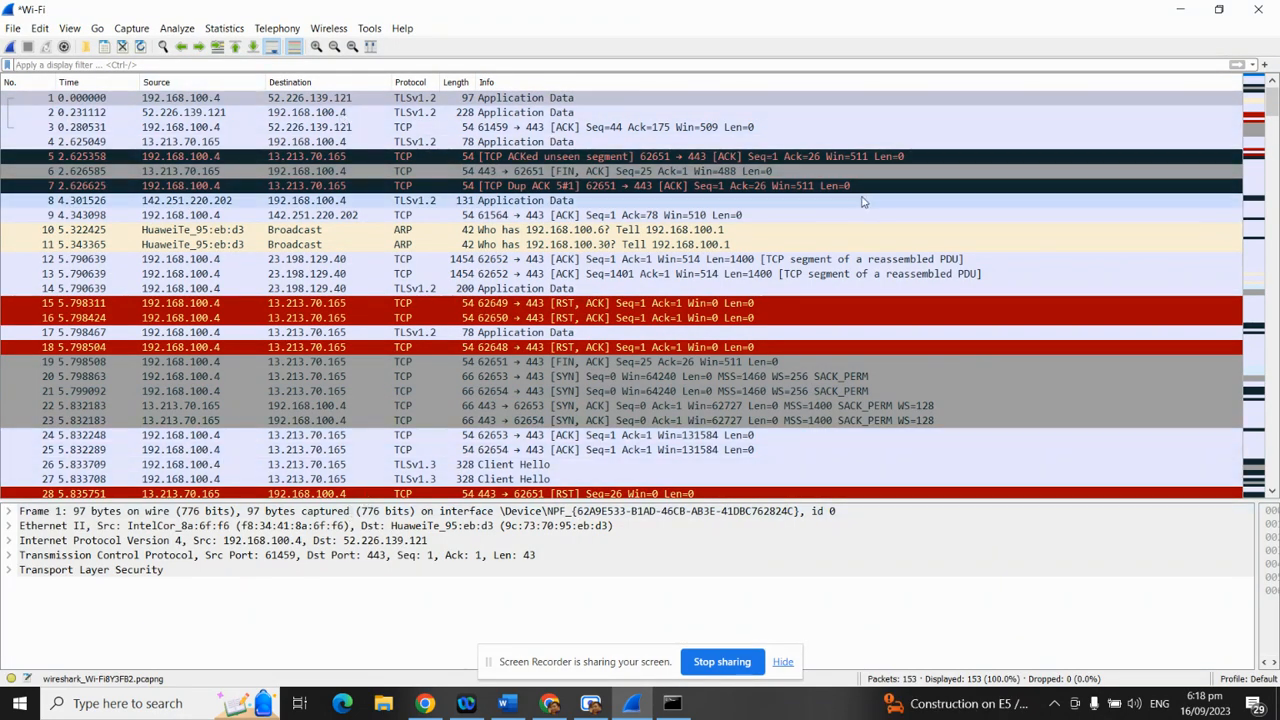
{"action": "scroll", "coordinate": [674, 408], "scroll_direction": "down", "scroll_amount": 1}
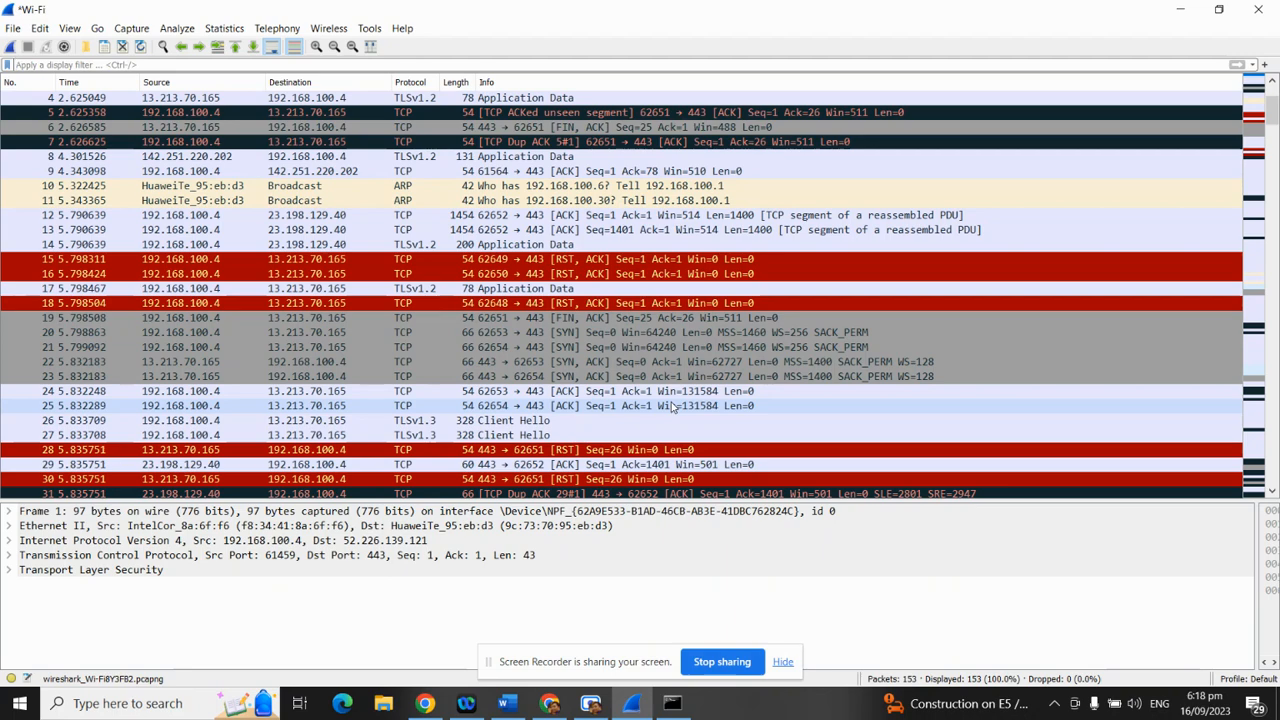
{"action": "scroll", "coordinate": [253, 347], "scroll_direction": "up", "scroll_amount": 1}
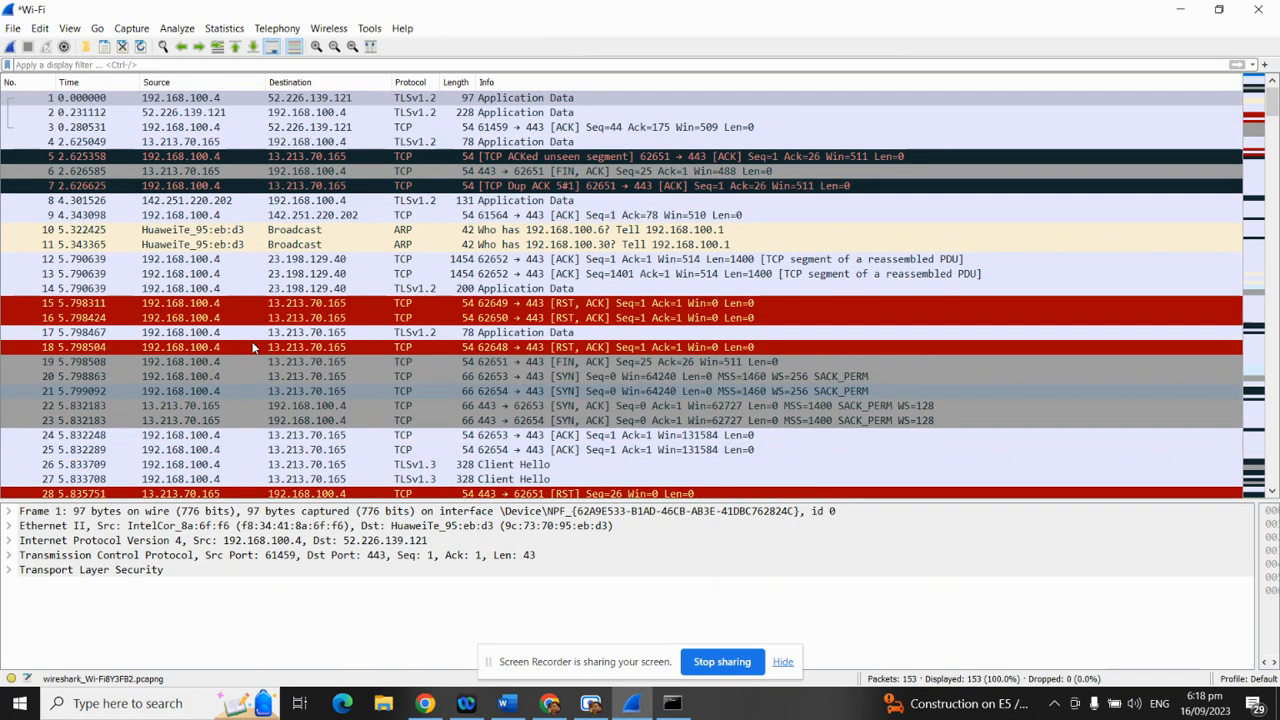
Run a ping of signin.apc.edu.ph in Command Prompt
{"action": "left_click", "coordinate": [1180, 9]}
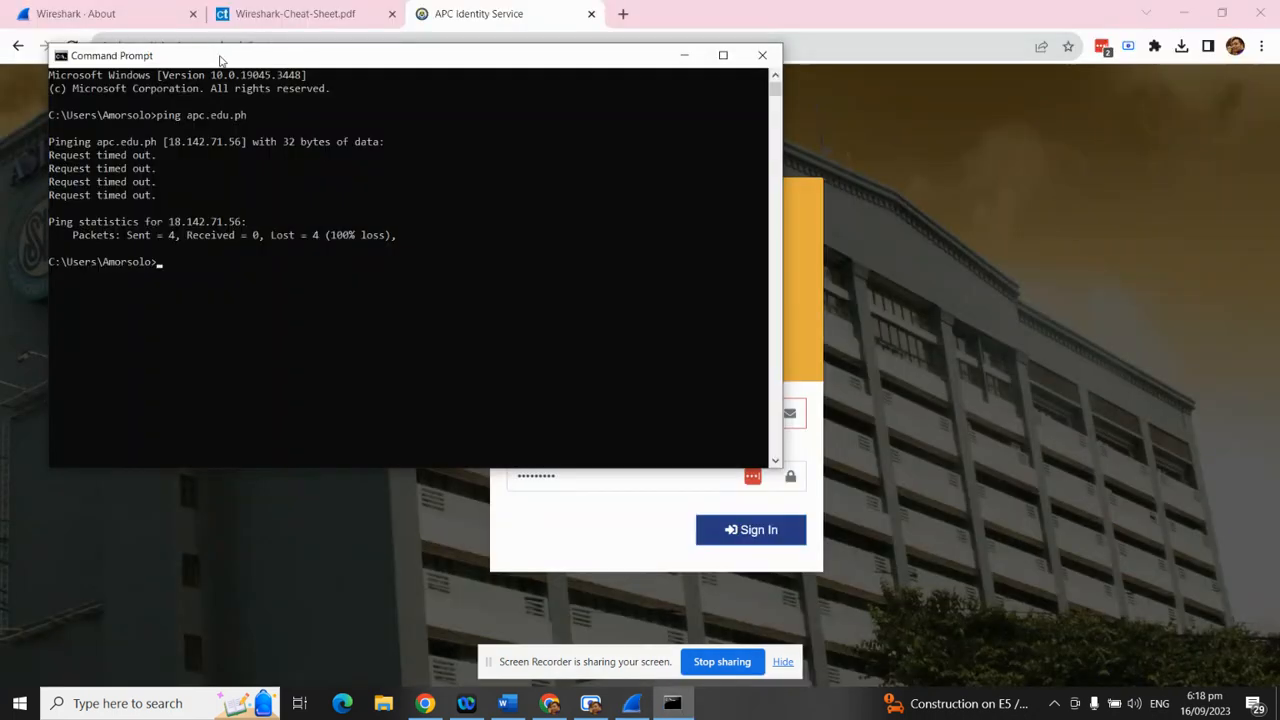
{"action": "left_click_drag", "start_coordinate": [270, 57], "coordinate": [615, 107]}
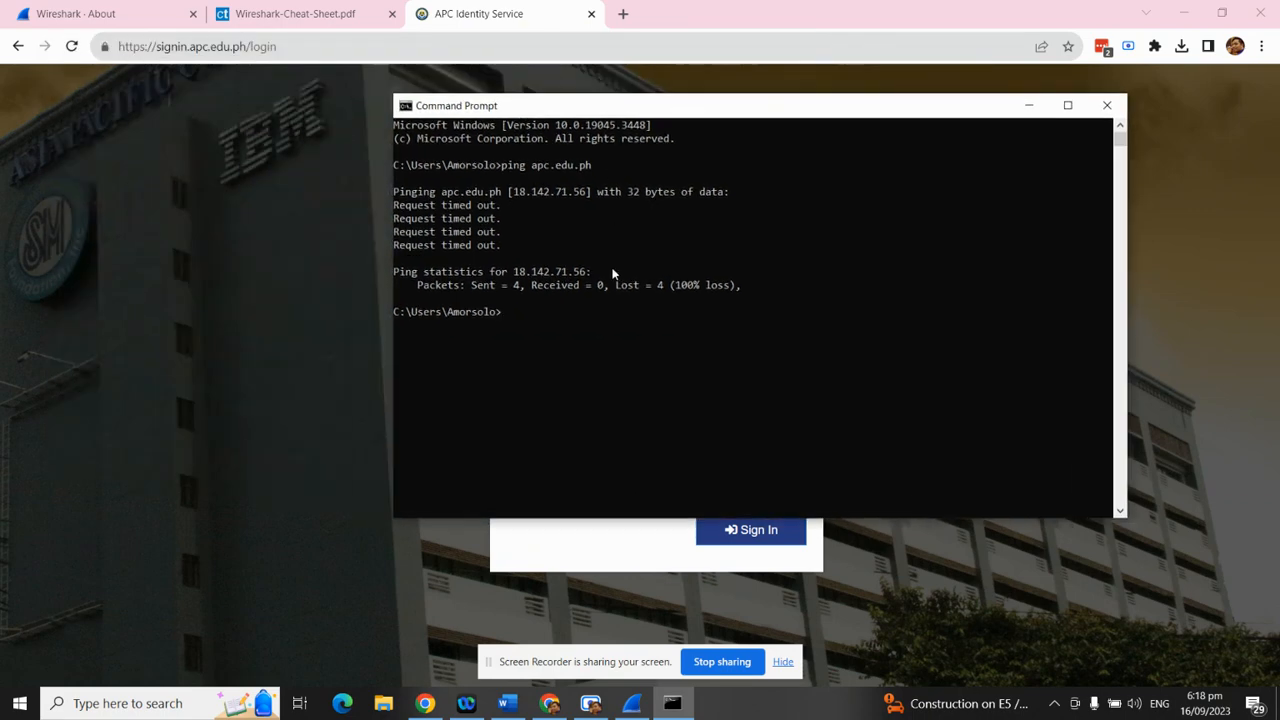
{"action": "type", "text": "ping si"}
{"action": "type", "text": "gin"}
{"action": "type", "text": "in"}
{"action": "type", "text": ".apc.edu.ph"}
{"action": "key", "text": "Return"}
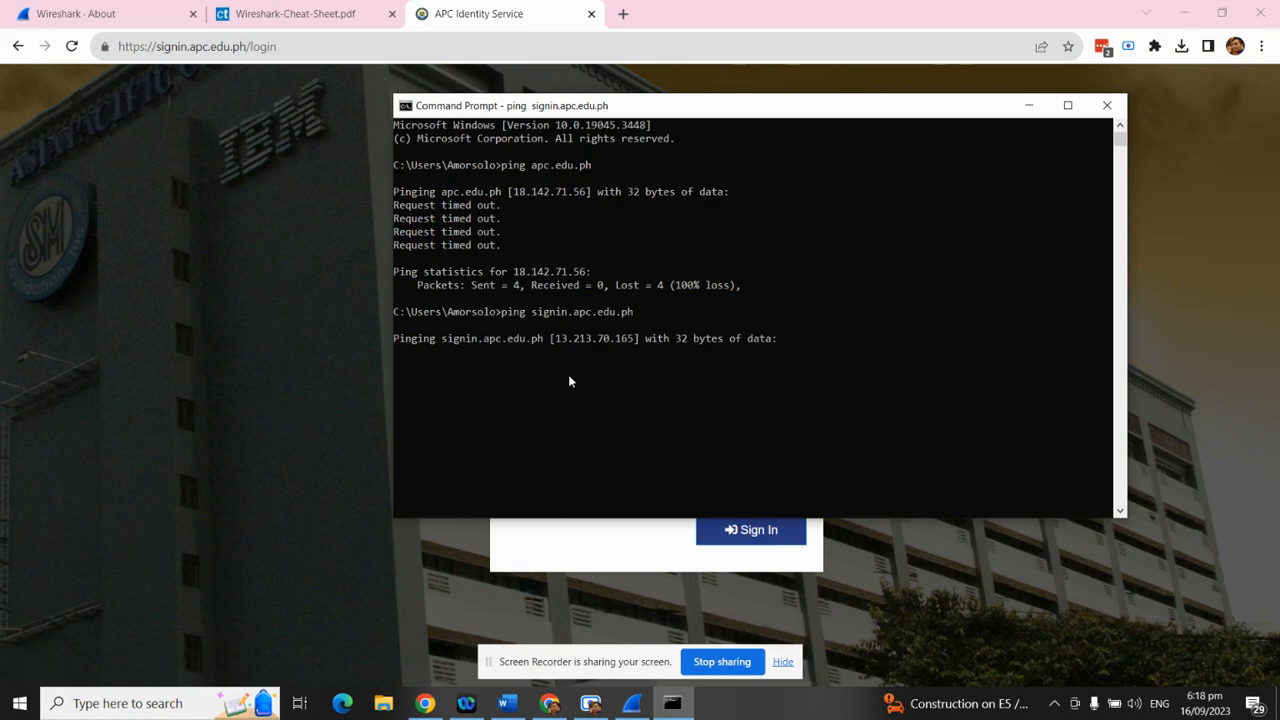
Copy the resolved address 13.213.70.165 and switch back to Wireshark
{"action": "mouse_move", "coordinate": [554, 339]}
{"action": "left_mouse_down"}
{"action": "mouse_move", "coordinate": [634, 342]}
{"action": "mouse_move", "coordinate": [558, 341]}
{"action": "left_mouse_up"}
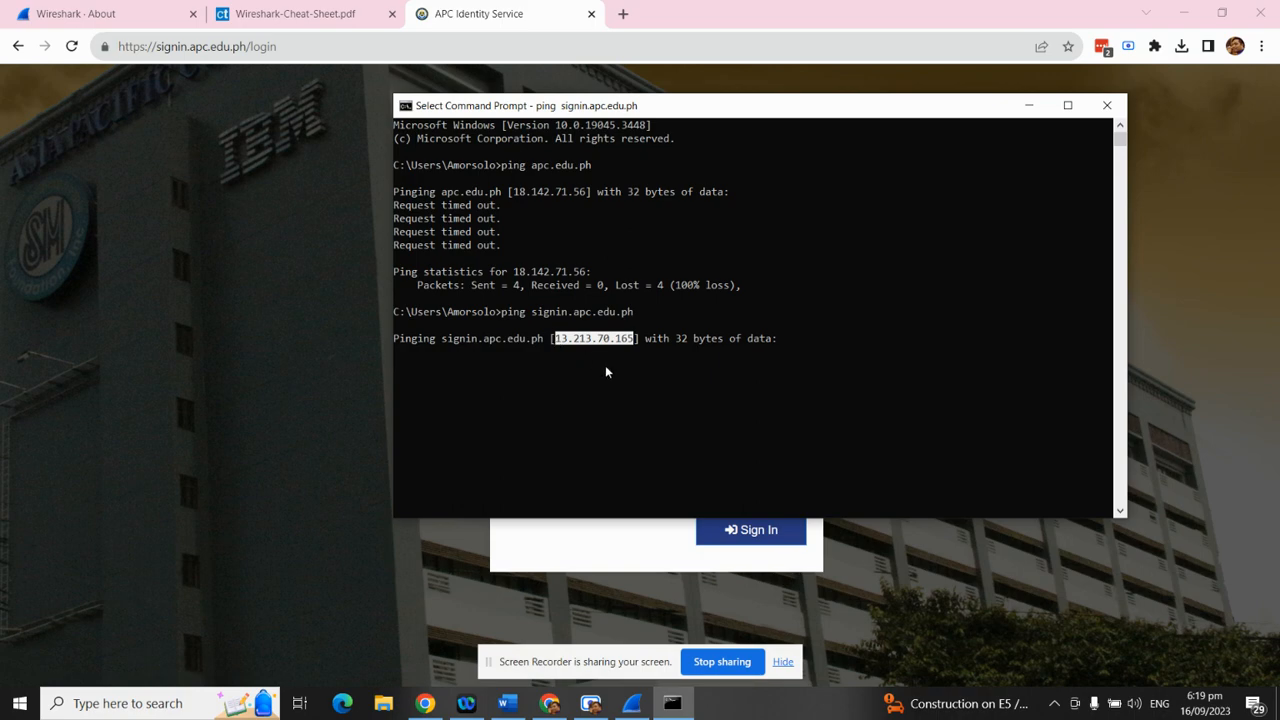
{"action": "key", "text": "ctrl+c"}
{"action": "key", "text": "alt+Tab"}
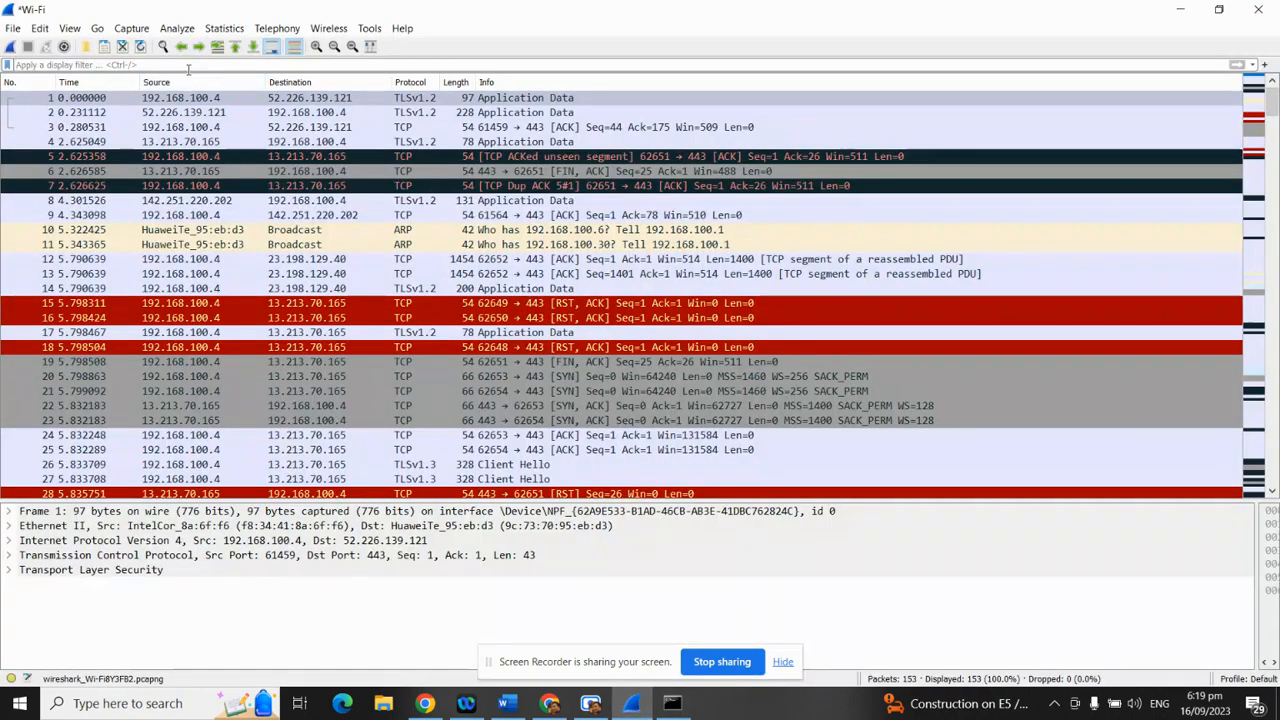
Apply the display filter ip.addr == 13.213.70.165
{"action": "type", "text": "ip."}
{"action": "key", "text": "Down"}
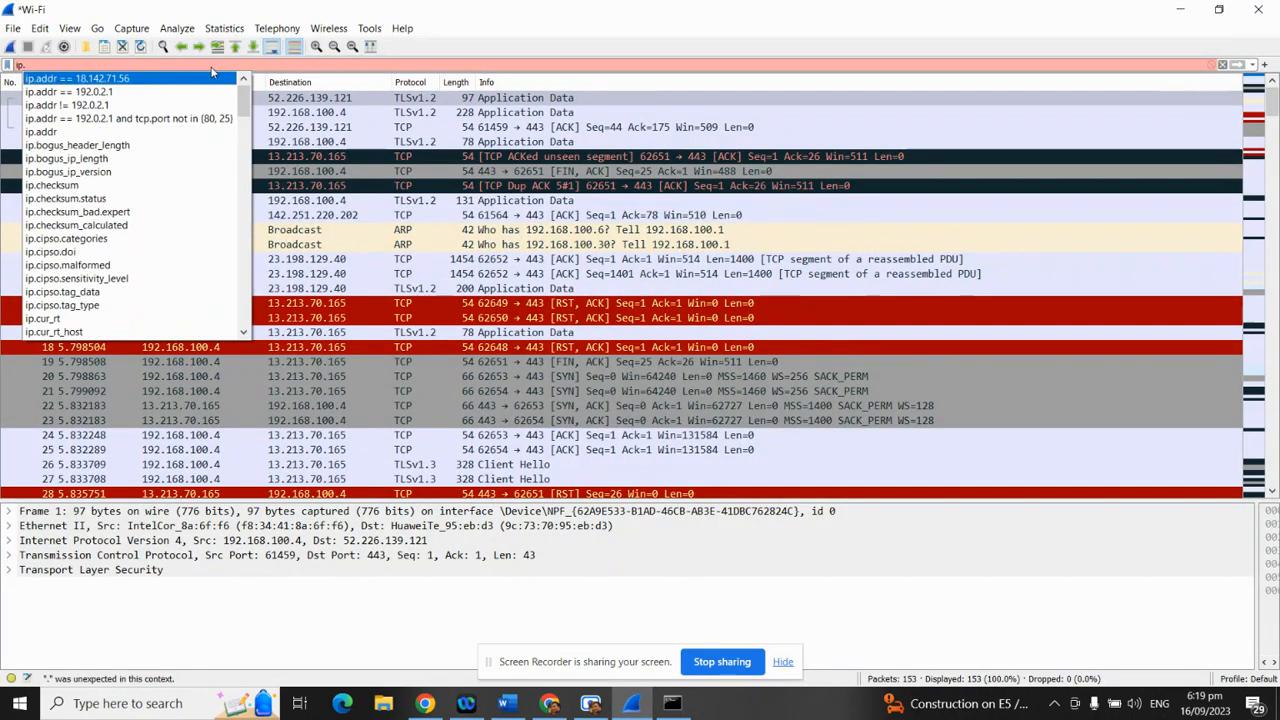
{"action": "type", "text": "a"}
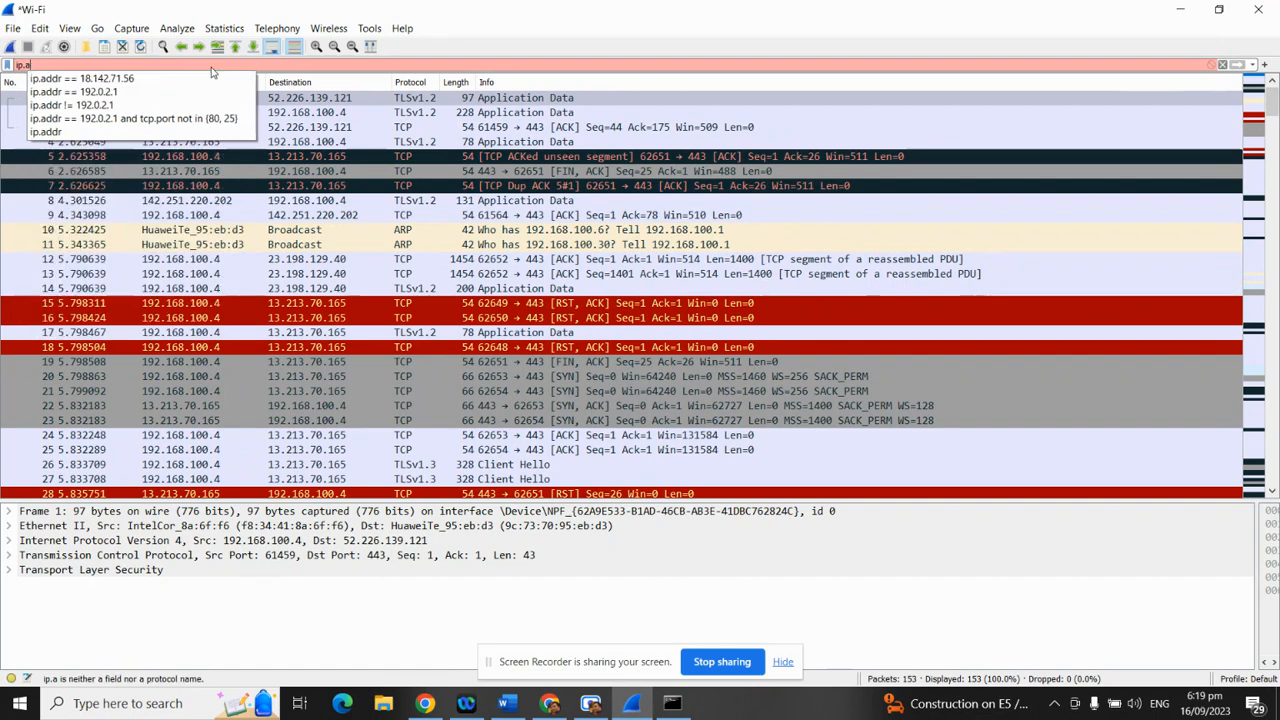
{"action": "type", "text": "ddr == 13.213.70.165"}
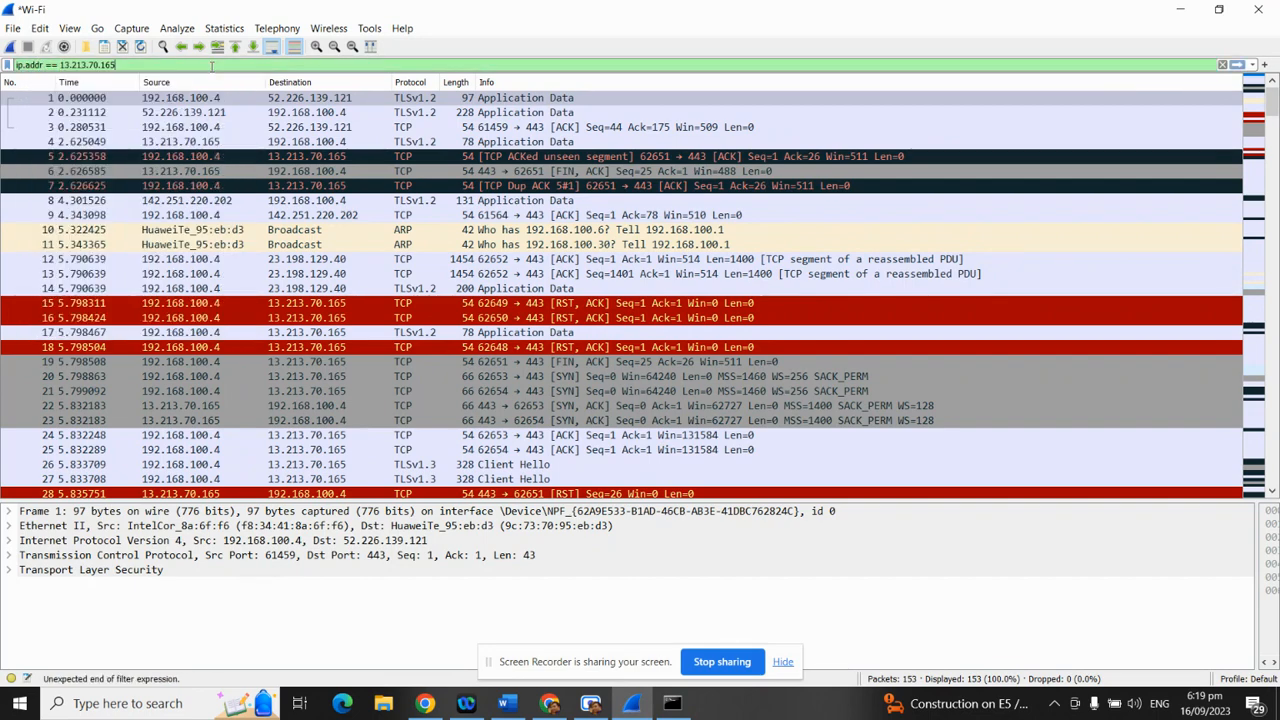
{"action": "key", "text": "Return"}
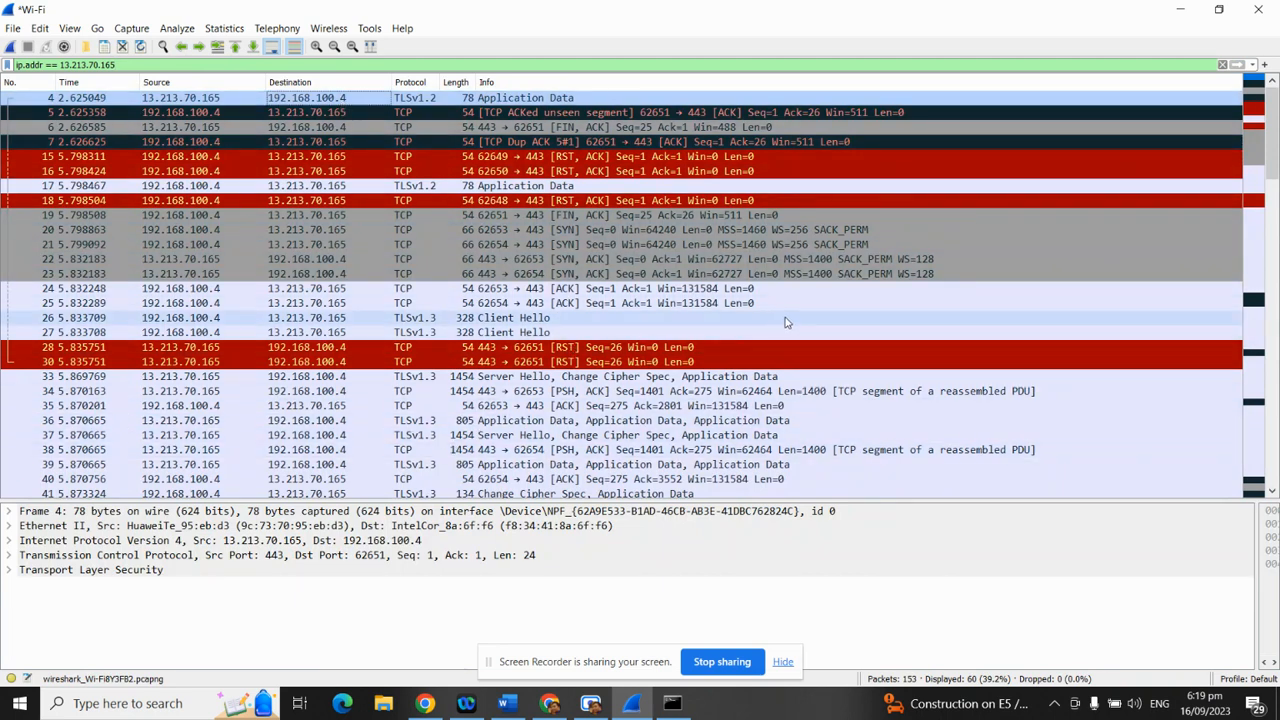
Follow the TCP stream of packet 4 (stream 1)
{"action": "right_click", "coordinate": [425, 98]}
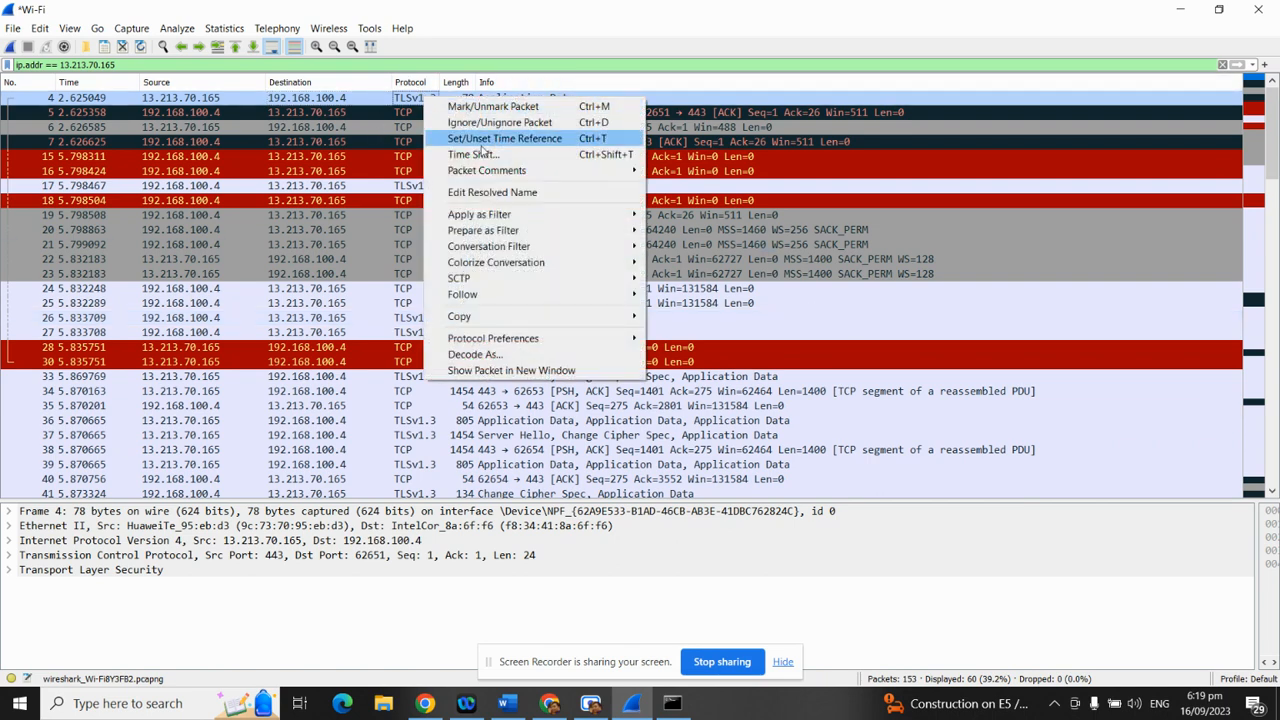
{"action": "mouse_move", "coordinate": [486, 296]}
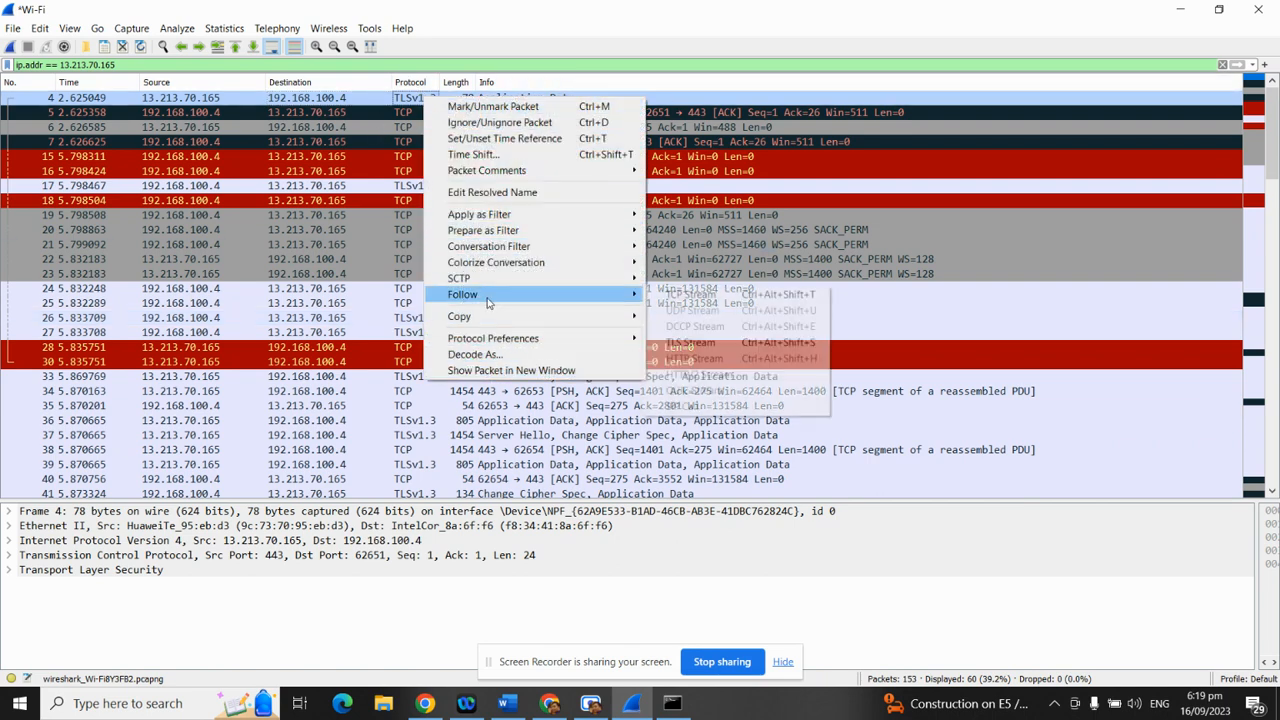
{"action": "left_click", "coordinate": [690, 294]}
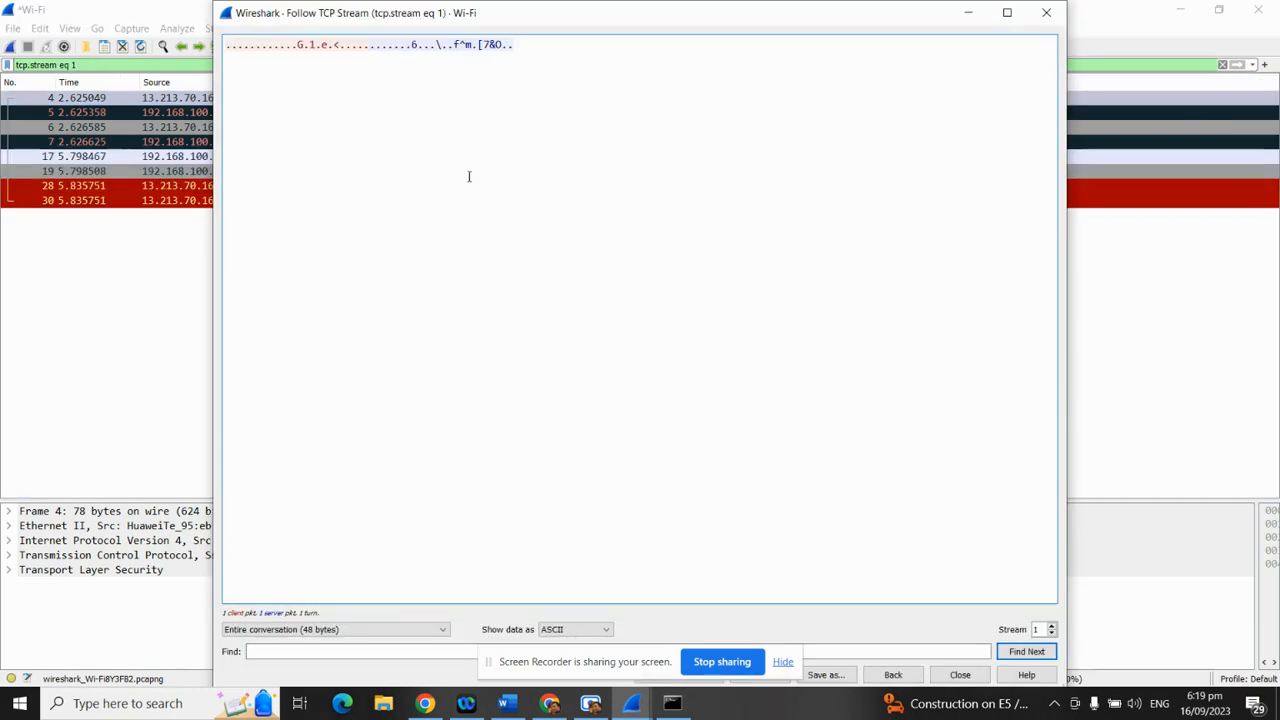
Close the stream 1 view and reapply ip.addr == 13.213.70.165, showing 60 of 153 packets
{"action": "left_click", "coordinate": [1046, 12]}
{"action": "left_click", "coordinate": [1222, 65]}
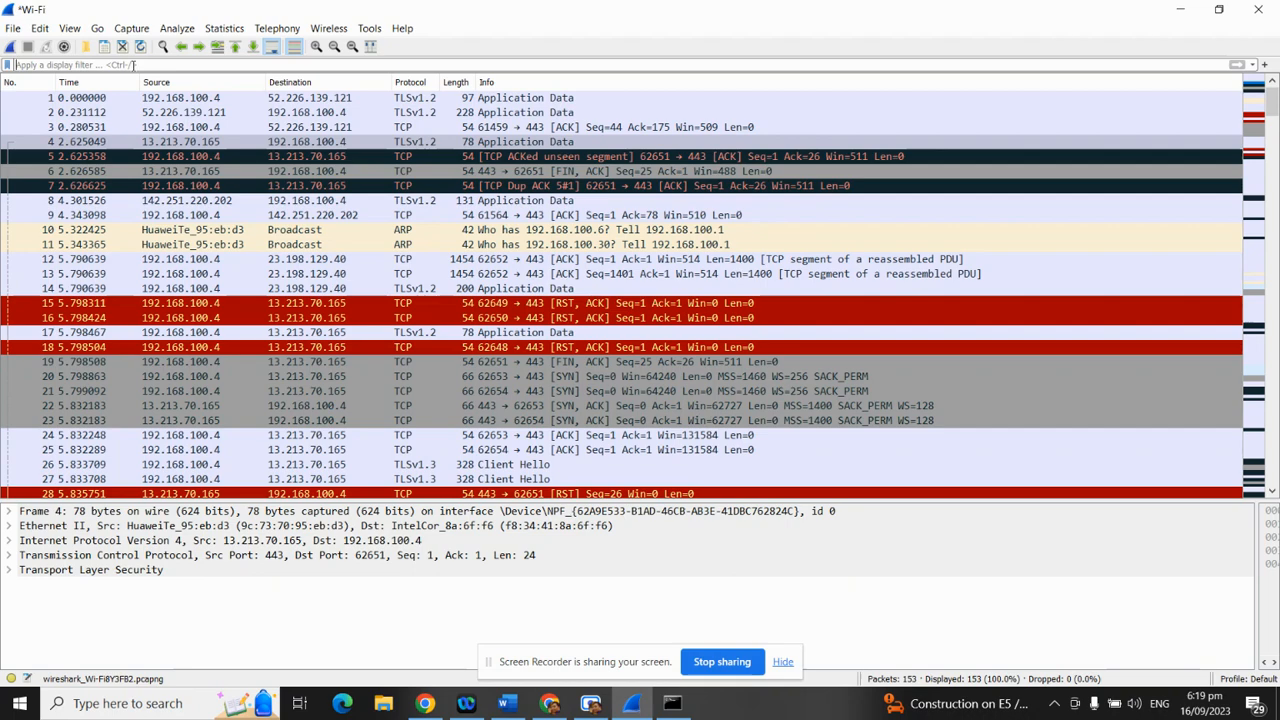
{"action": "type", "text": "i"}
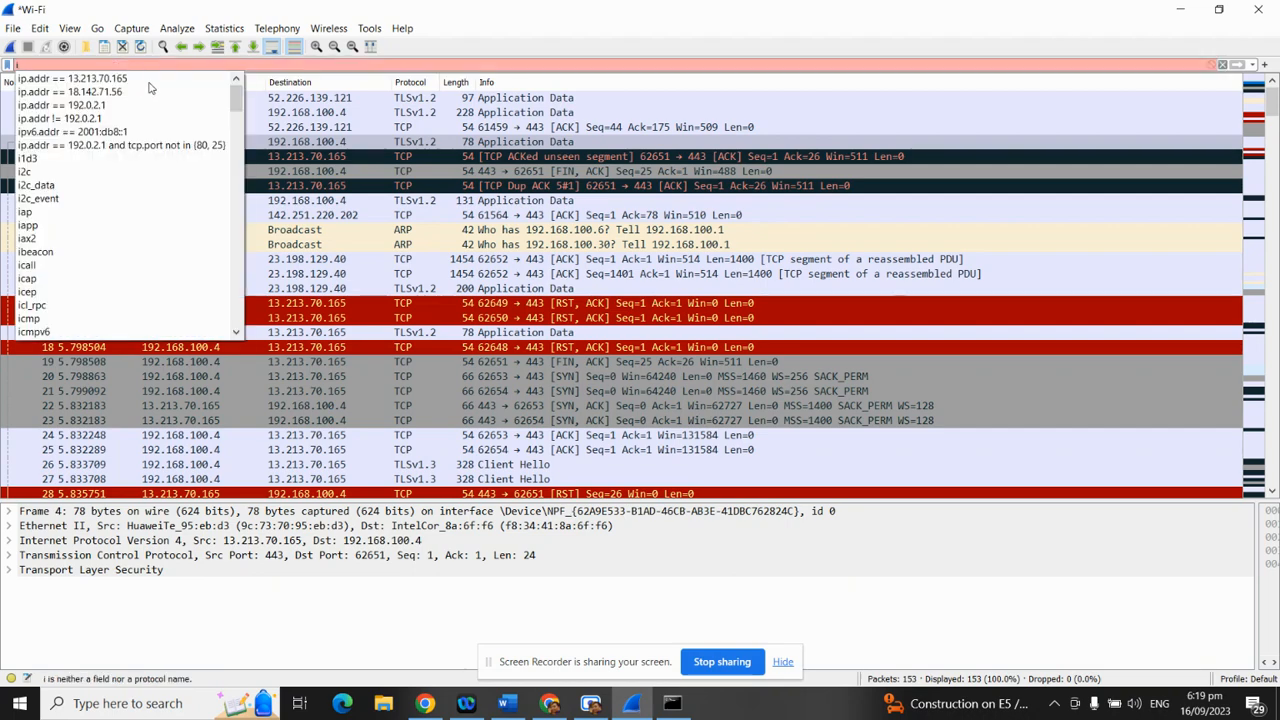
{"action": "left_click", "coordinate": [149, 81]}
{"action": "key", "text": "Return"}
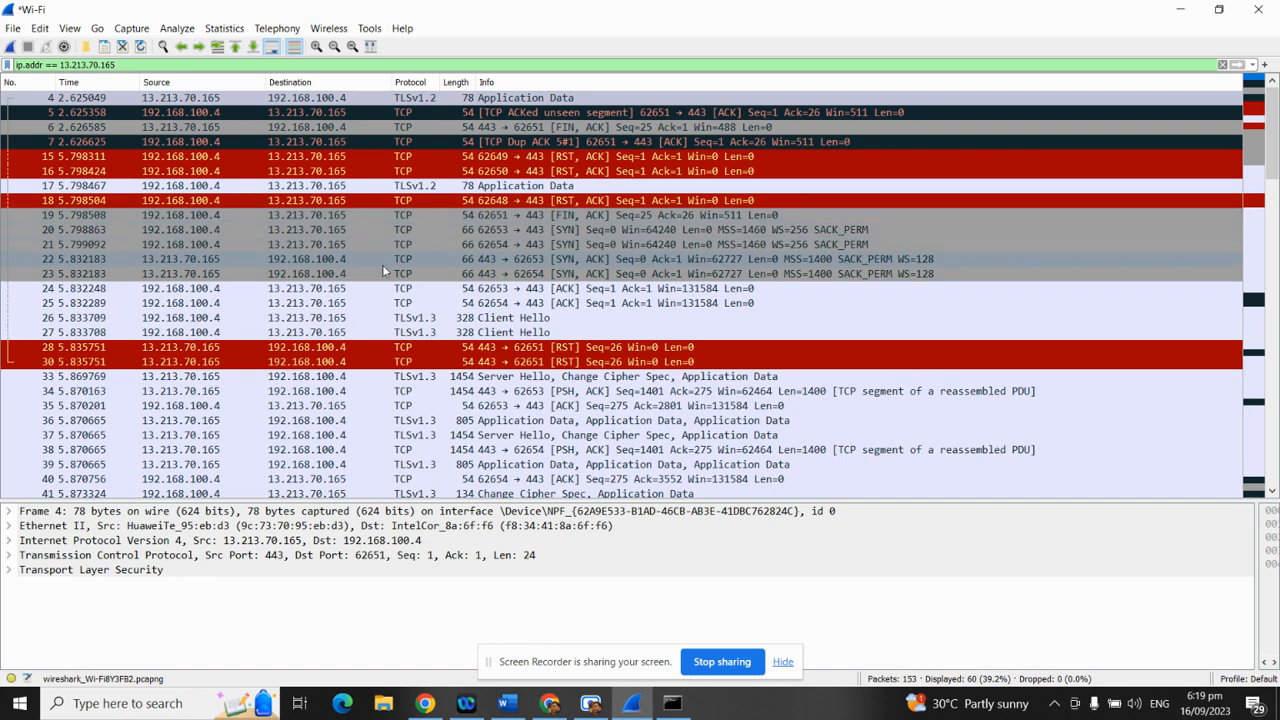
{"action": "scroll", "coordinate": [415, 305], "scroll_direction": "down", "scroll_amount": 2}
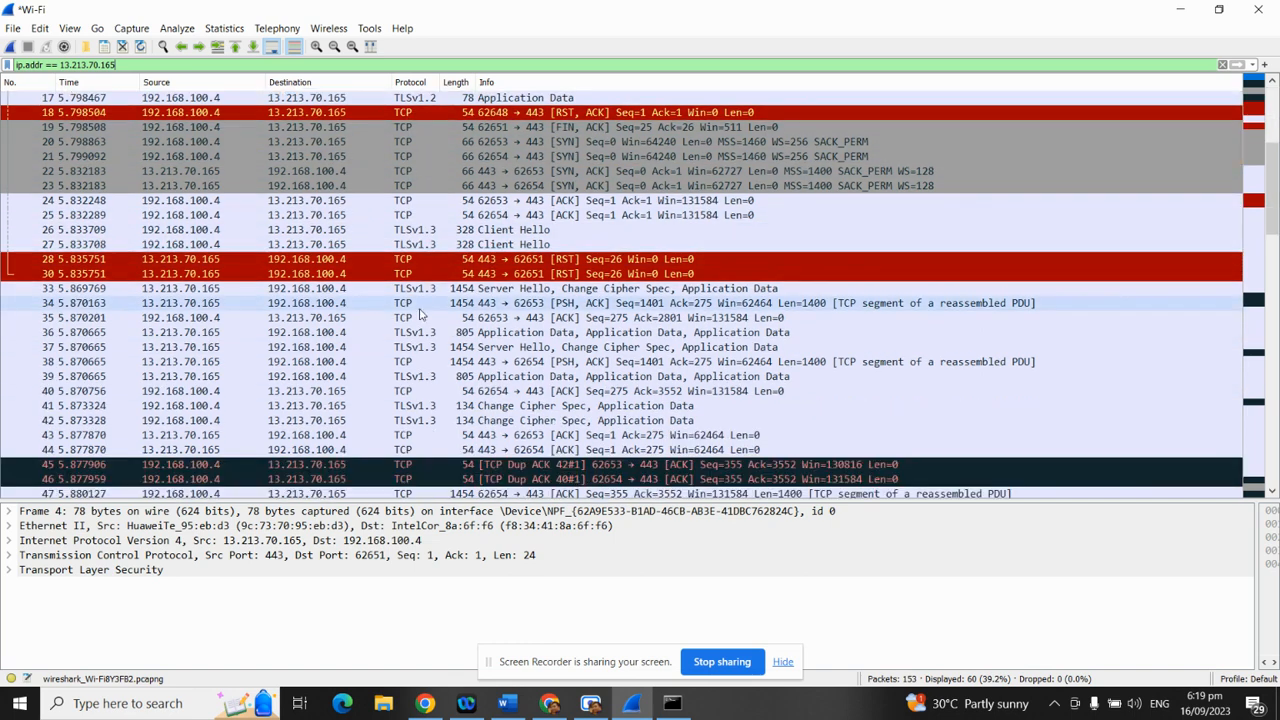
{"action": "scroll", "coordinate": [415, 318], "scroll_direction": "down", "scroll_amount": 3}
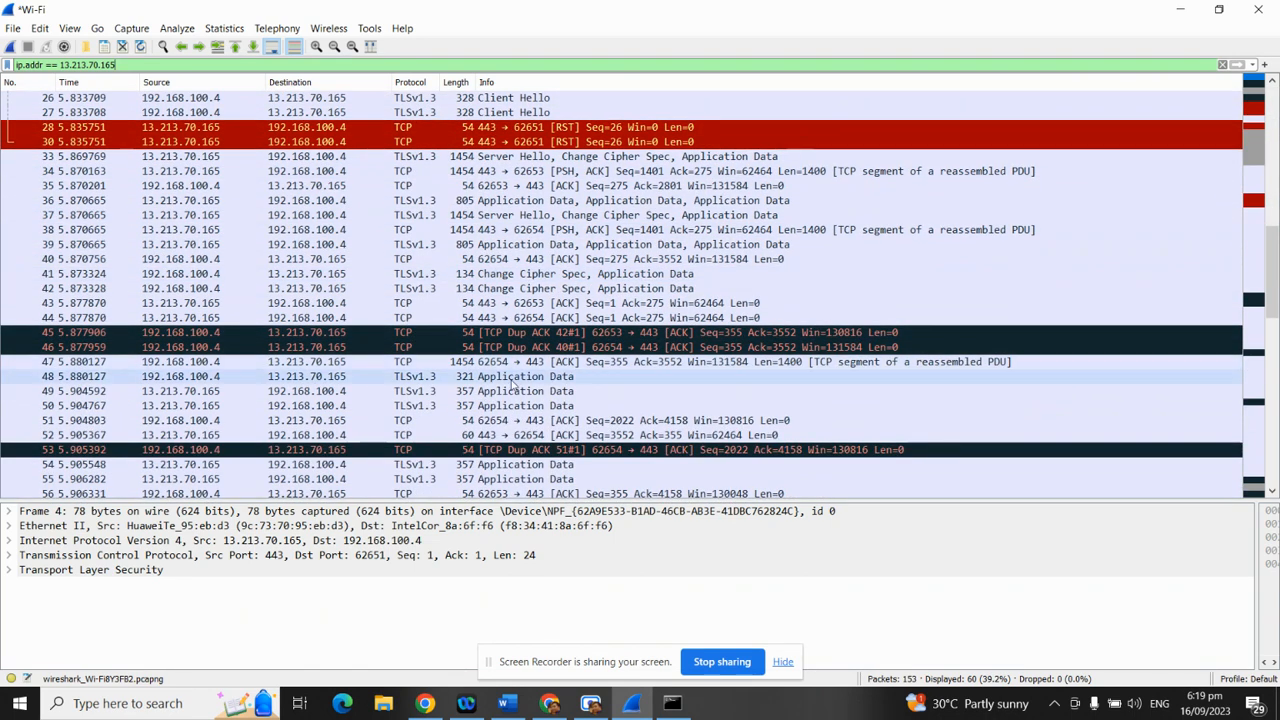
Follow packet 48's TCP stream (stream 8), scroll its encrypted data, then close it
{"action": "right_click", "coordinate": [415, 383]}
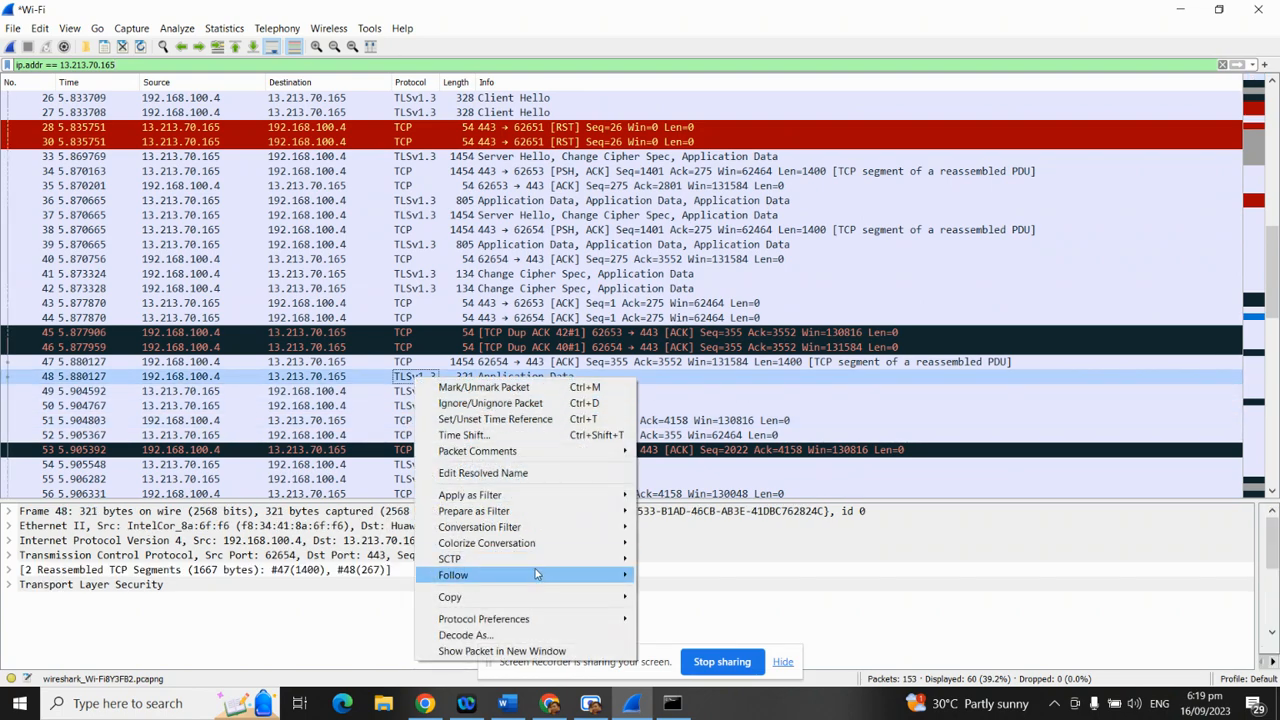
{"action": "mouse_move", "coordinate": [535, 574]}
{"action": "left_click", "coordinate": [674, 577]}
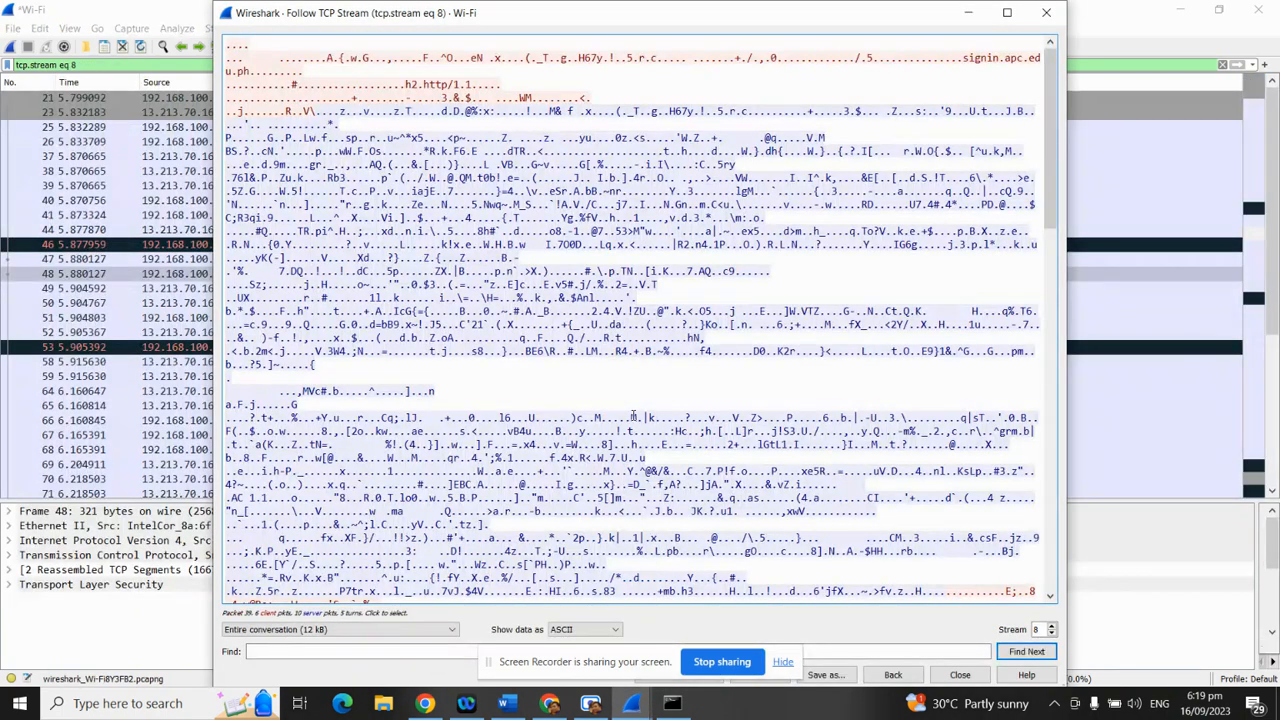
{"action": "scroll", "coordinate": [633, 416], "scroll_direction": "down", "scroll_amount": 20}
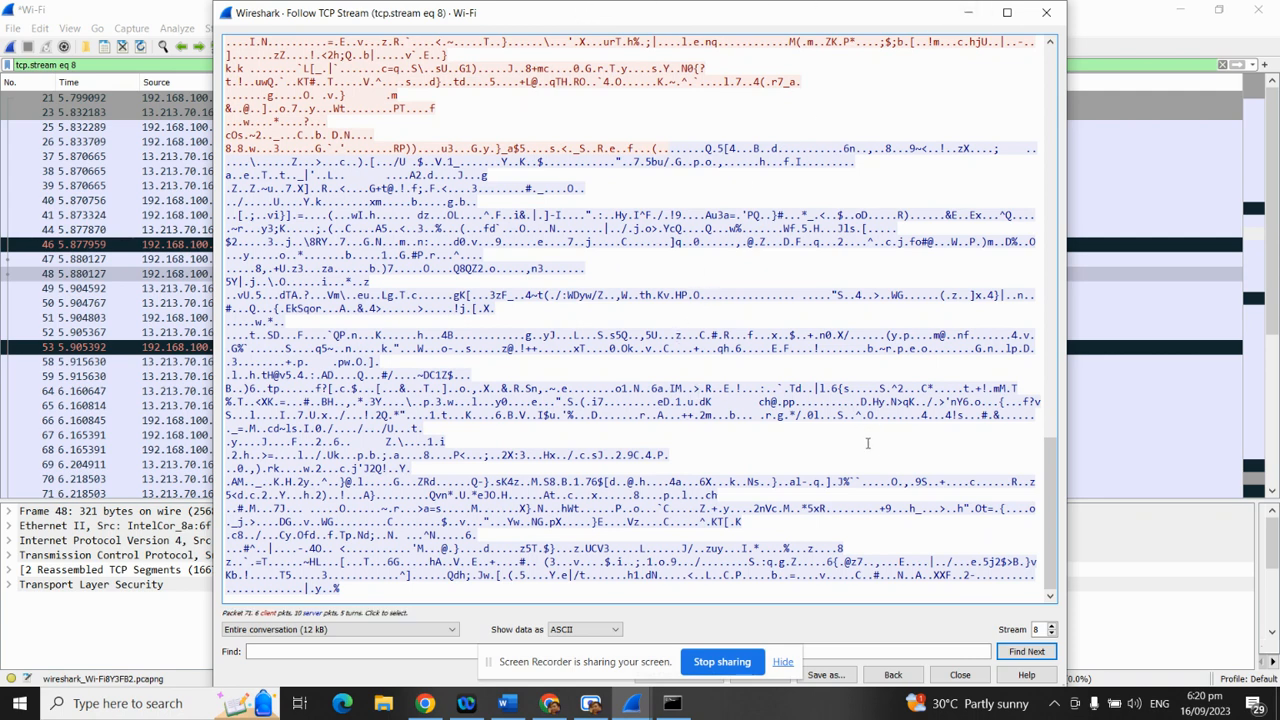
{"action": "scroll", "coordinate": [619, 360], "scroll_direction": "up", "scroll_amount": 15}
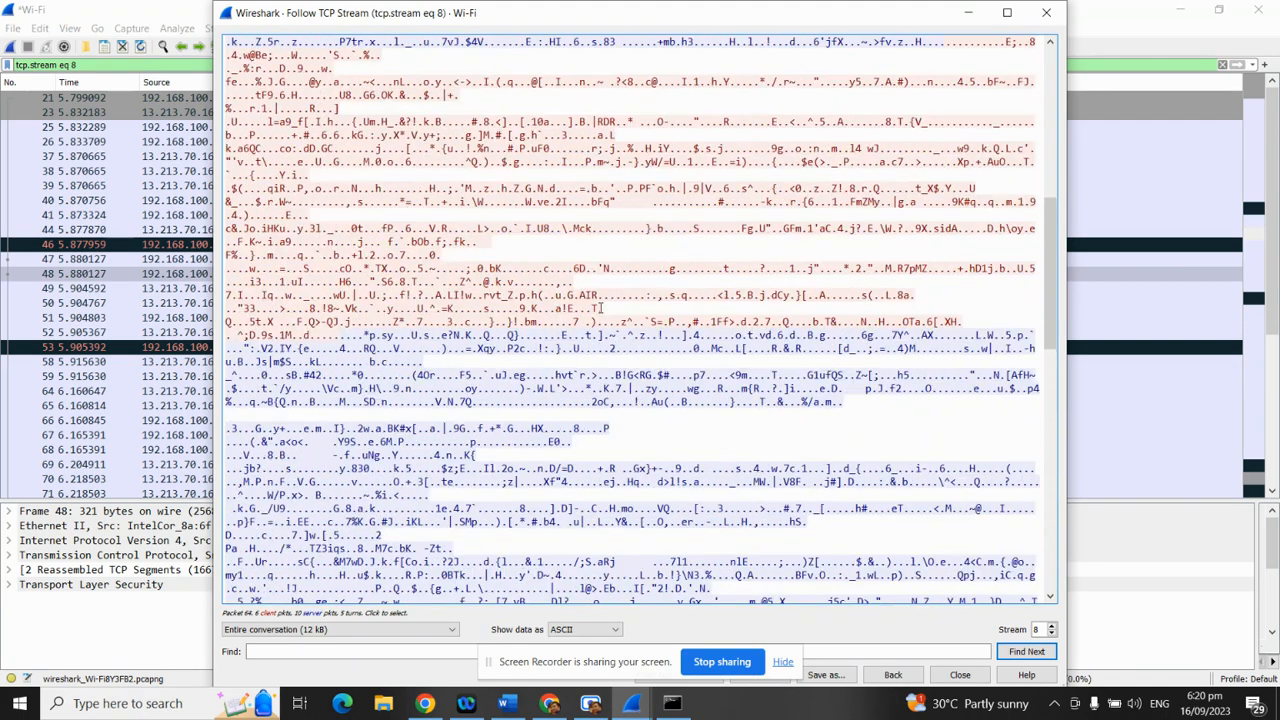
{"action": "scroll", "coordinate": [601, 308], "scroll_direction": "up", "scroll_amount": 13}
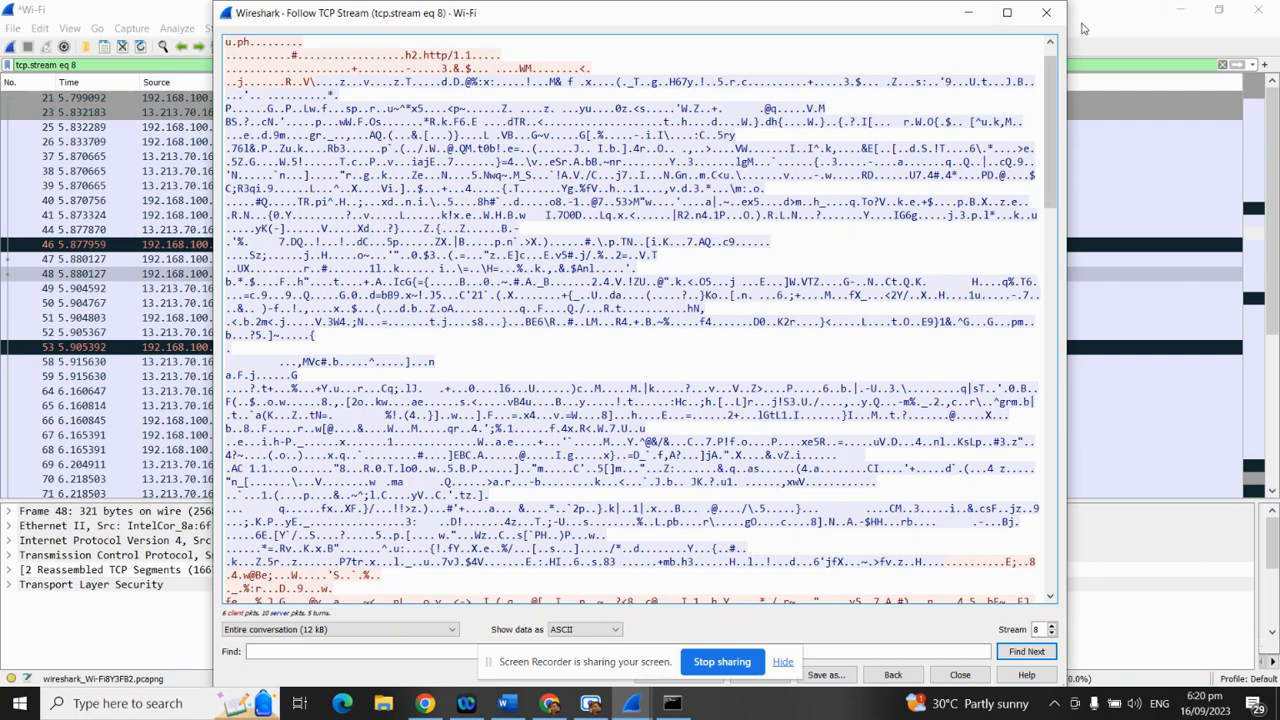
{"action": "left_click", "coordinate": [1048, 13]}
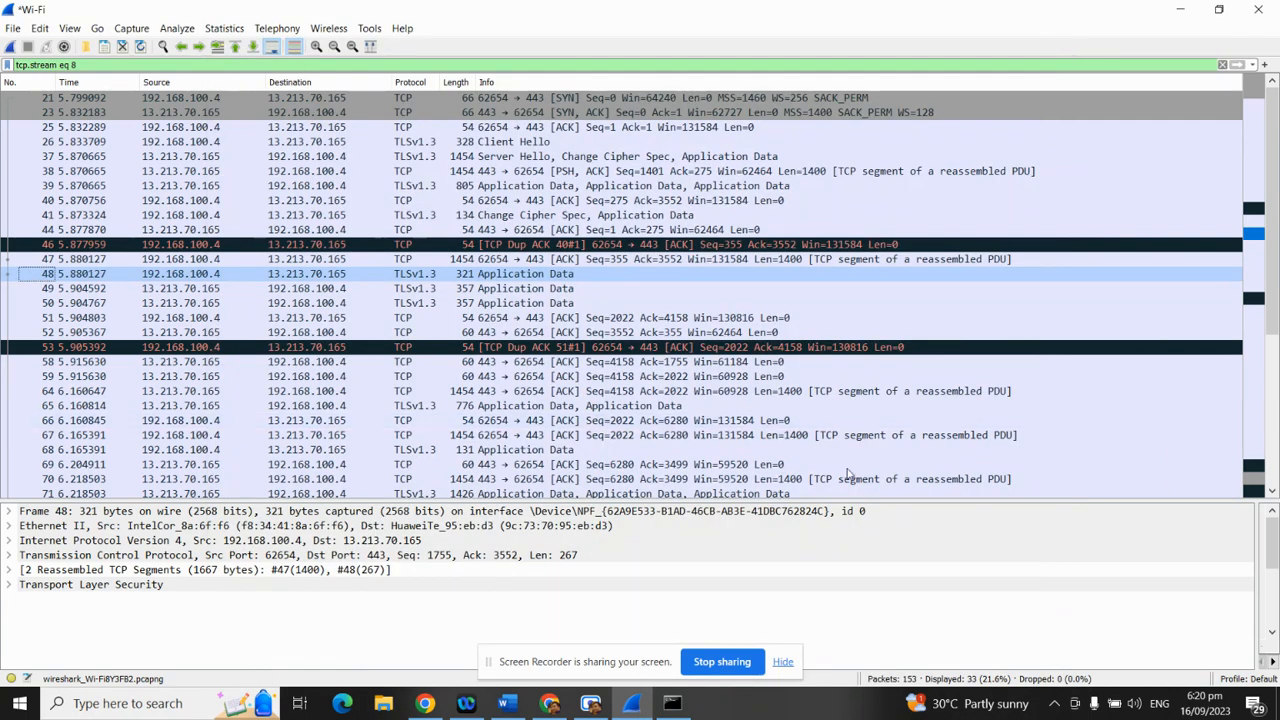
Switch to the Wireshark Tutorial document in Word
{"action": "scroll", "coordinate": [767, 479], "scroll_direction": "down", "scroll_amount": 2}
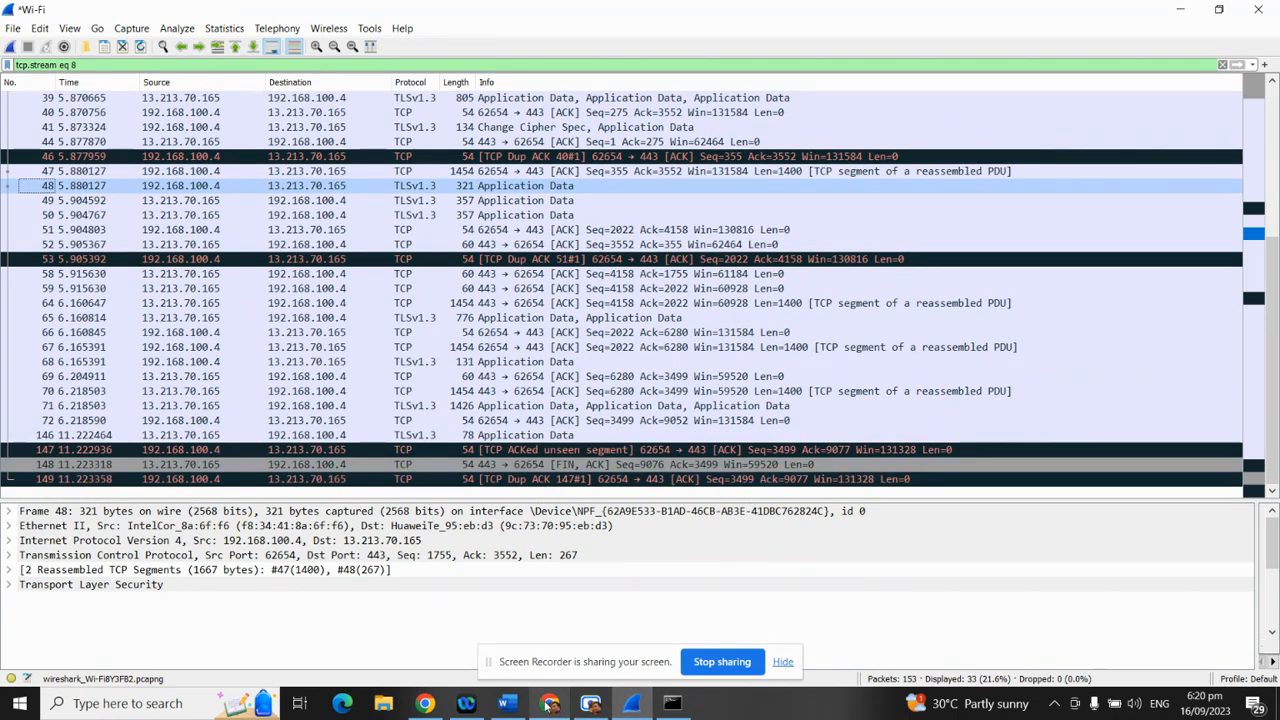
{"action": "left_click", "coordinate": [508, 704]}
{"action": "scroll", "coordinate": [619, 452], "scroll_direction": "down", "scroll_amount": 4}
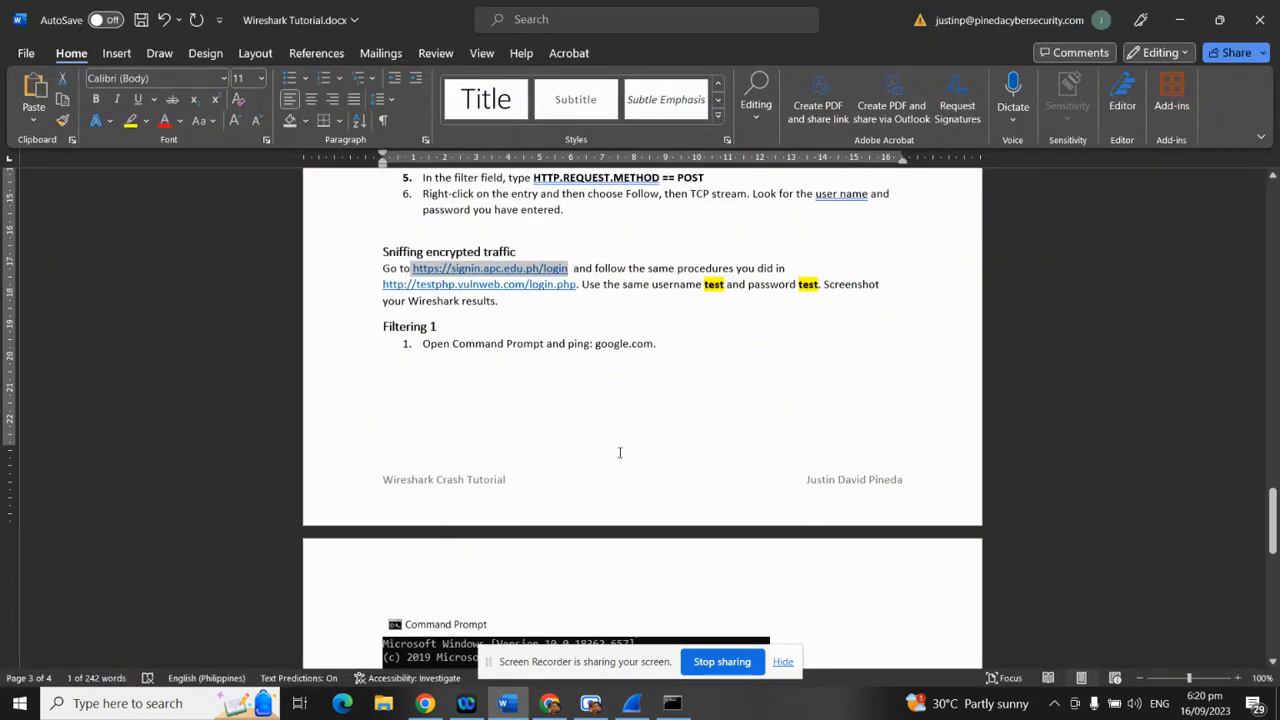
Read through the Filtering 1 ping instructions in the tutorial, highlighting the first step
{"action": "scroll", "coordinate": [637, 456], "scroll_direction": "up", "scroll_amount": 1}
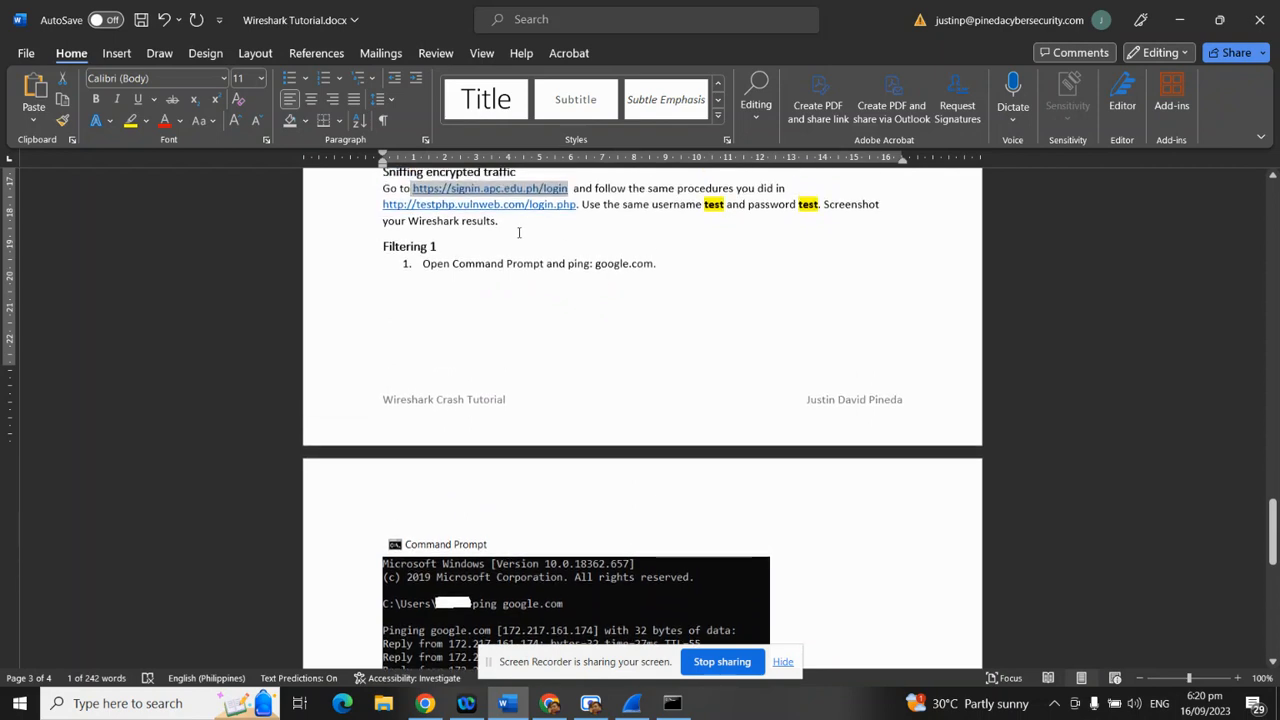
{"action": "left_click_drag", "start_coordinate": [422, 264], "coordinate": [644, 266]}
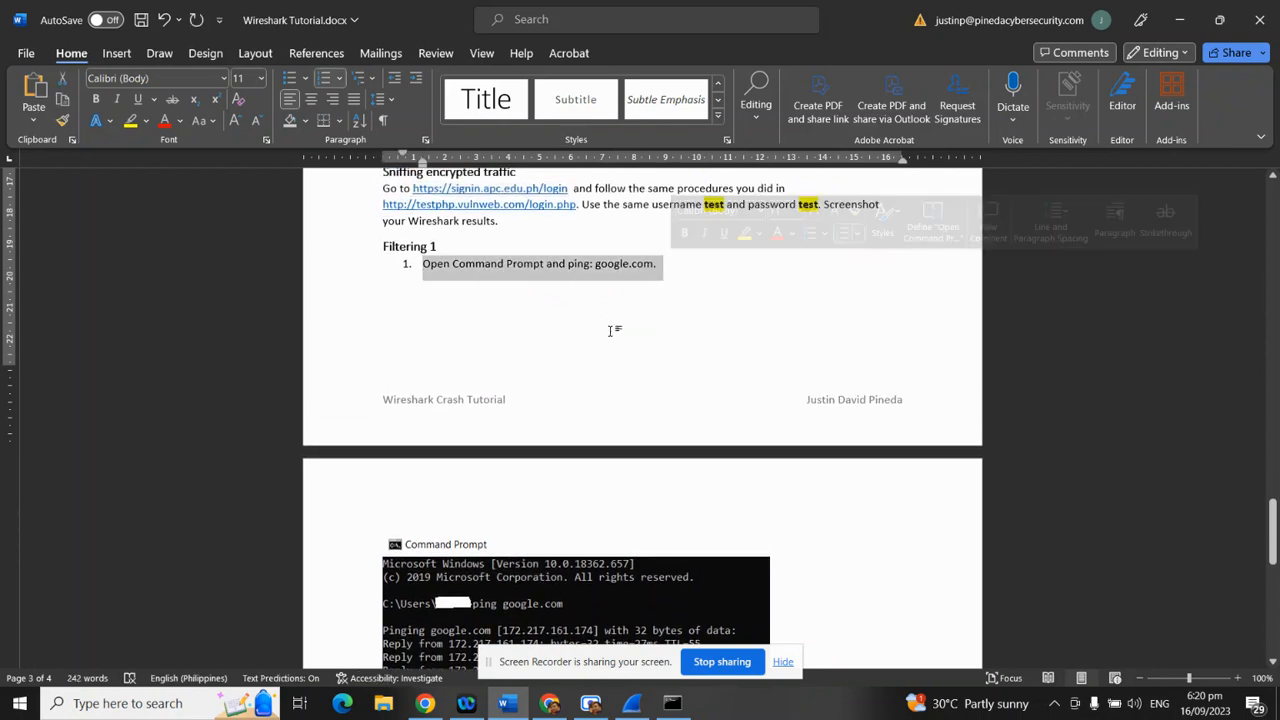
{"action": "scroll", "coordinate": [609, 329], "scroll_direction": "down", "scroll_amount": 4}
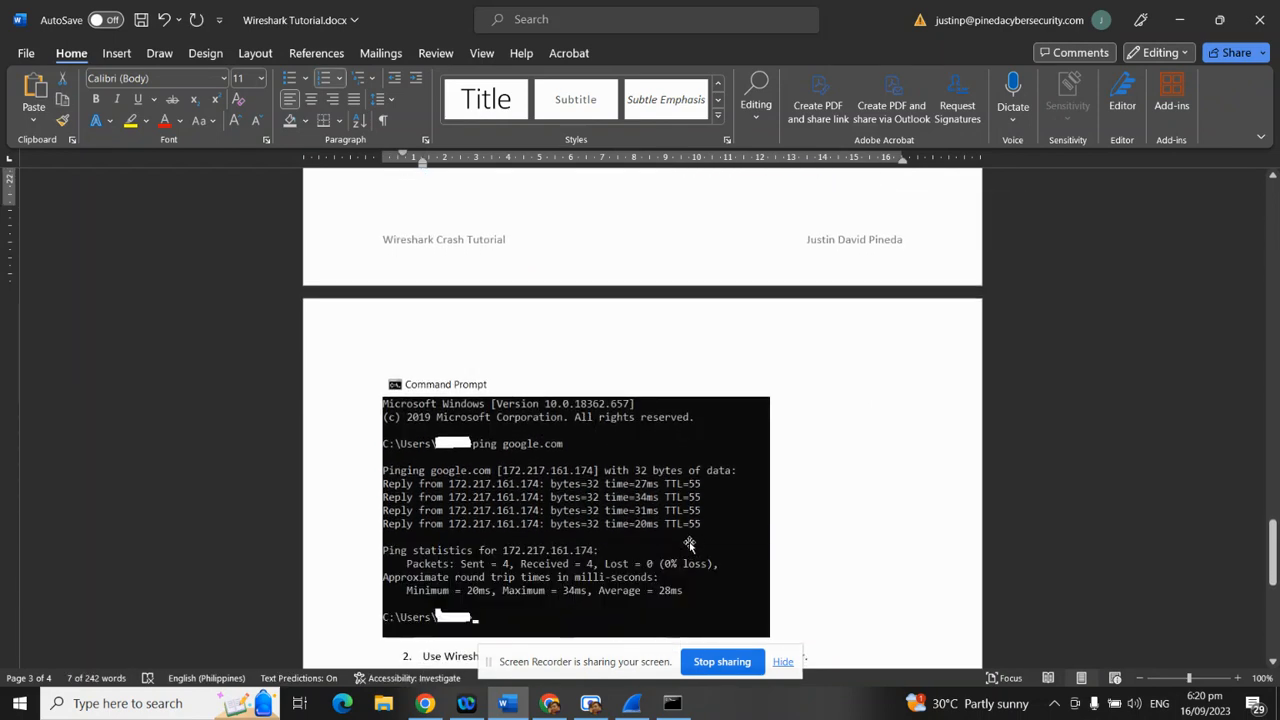
{"action": "scroll", "coordinate": [689, 543], "scroll_direction": "down", "scroll_amount": 4}
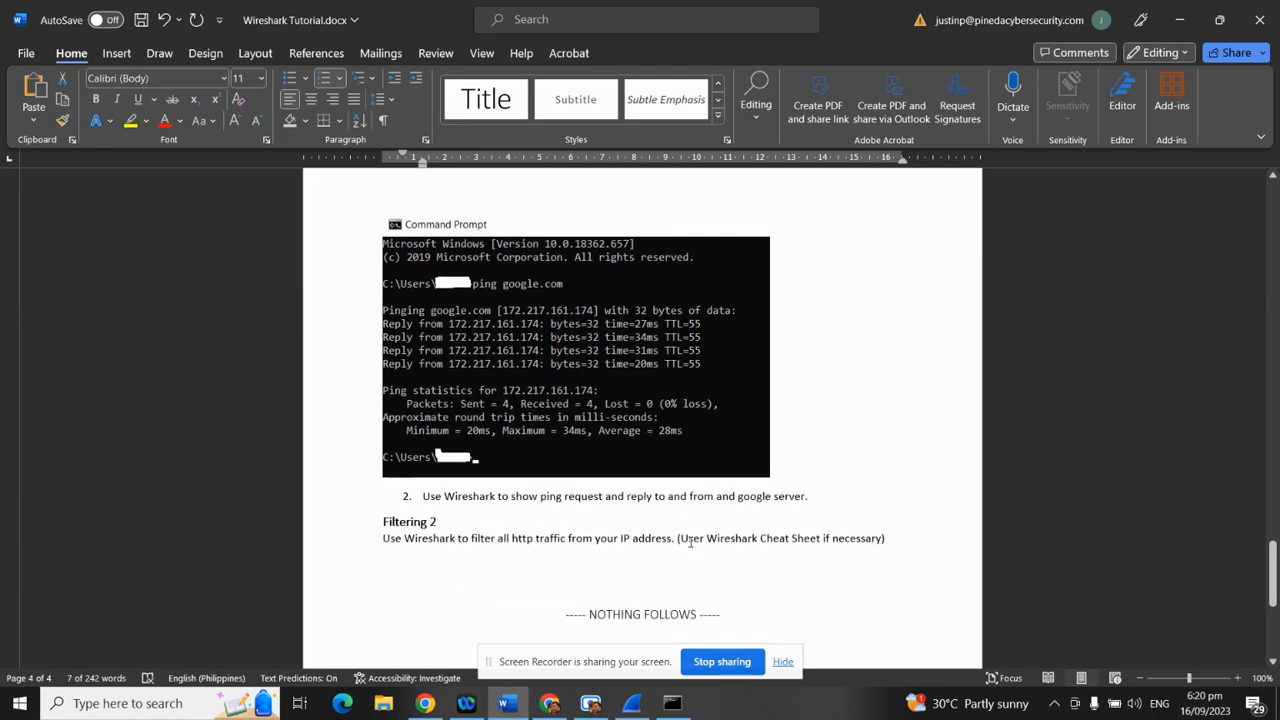
{"action": "scroll", "coordinate": [690, 541], "scroll_direction": "up", "scroll_amount": 8}
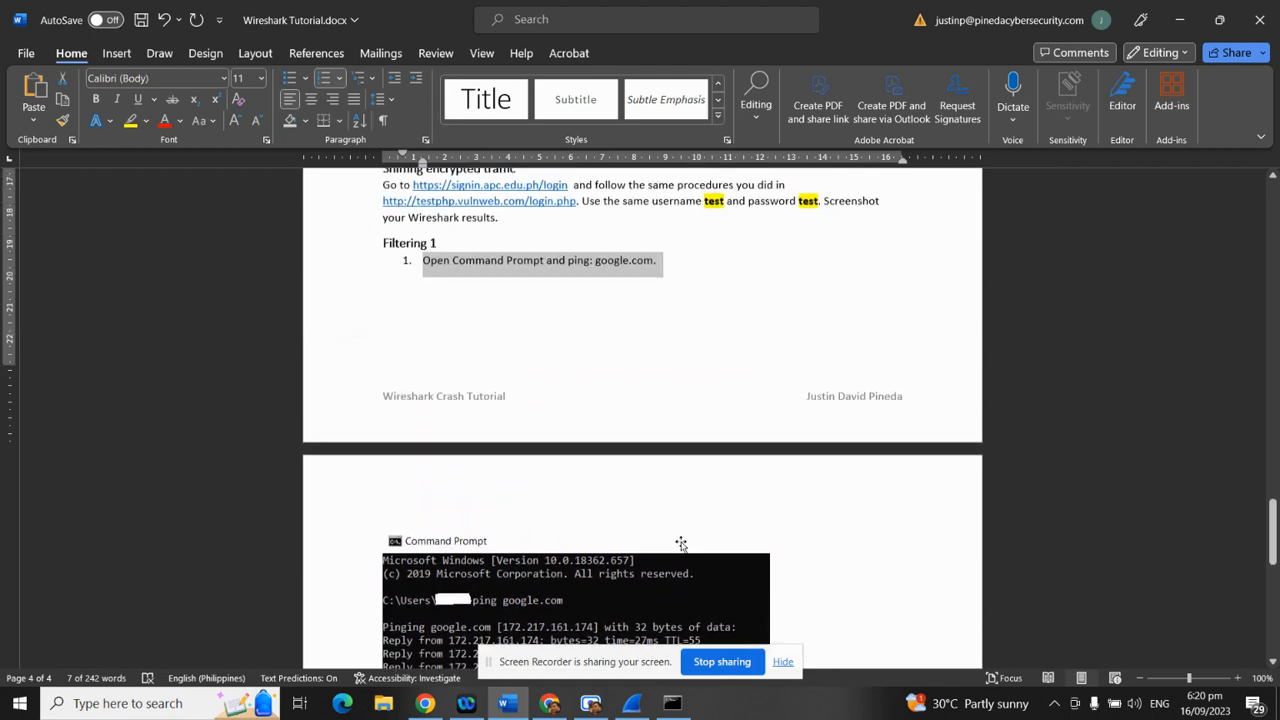
{"action": "left_click", "coordinate": [508, 264]}
{"action": "left_click_drag", "start_coordinate": [384, 247], "coordinate": [567, 265]}
{"action": "left_click", "coordinate": [689, 276]}
{"action": "scroll", "coordinate": [660, 445], "scroll_direction": "down", "scroll_amount": 10}
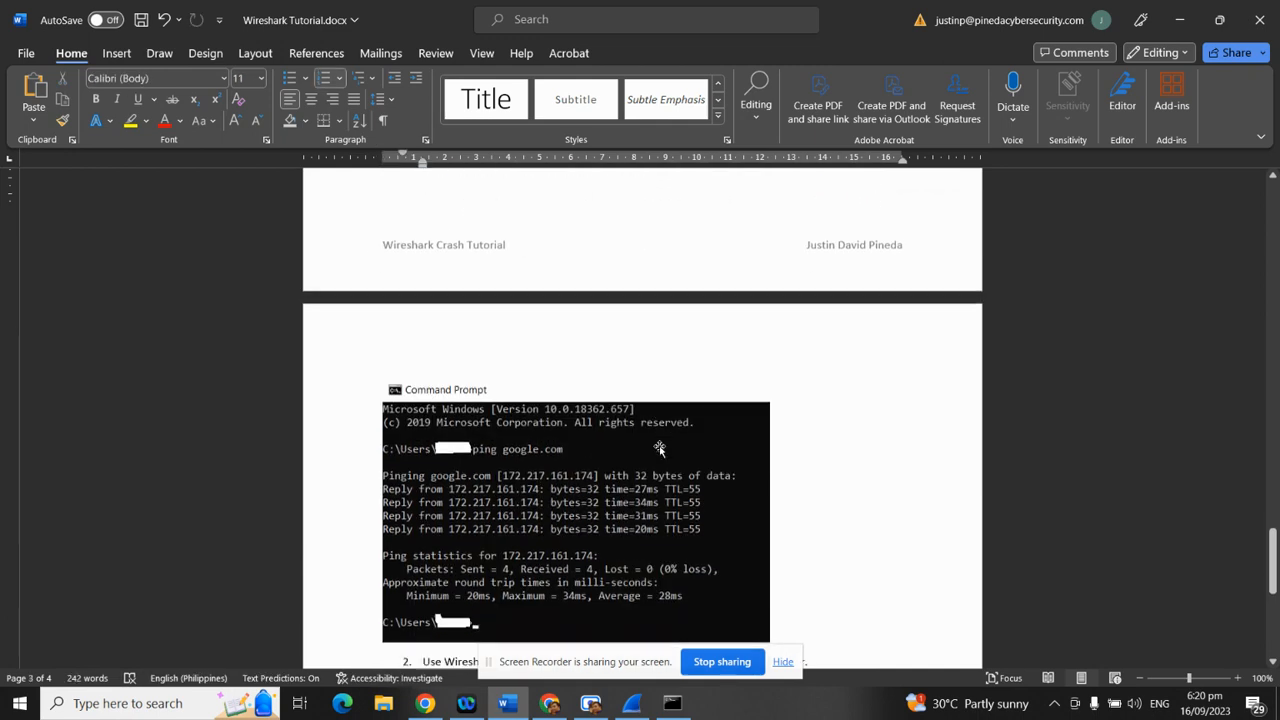
{"action": "left_click_drag", "start_coordinate": [497, 424], "coordinate": [818, 418]}
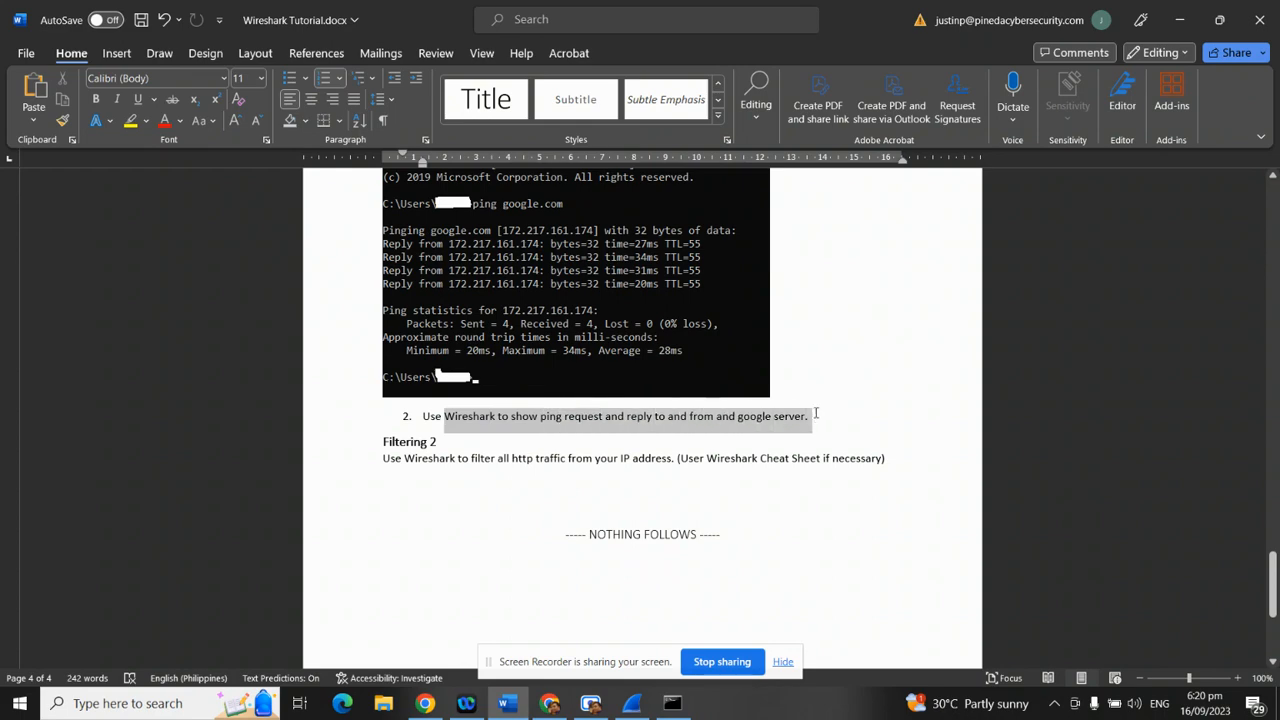
{"action": "scroll", "coordinate": [740, 531], "scroll_direction": "up", "scroll_amount": 4}
{"action": "scroll", "coordinate": [723, 474], "scroll_direction": "up", "scroll_amount": 7}
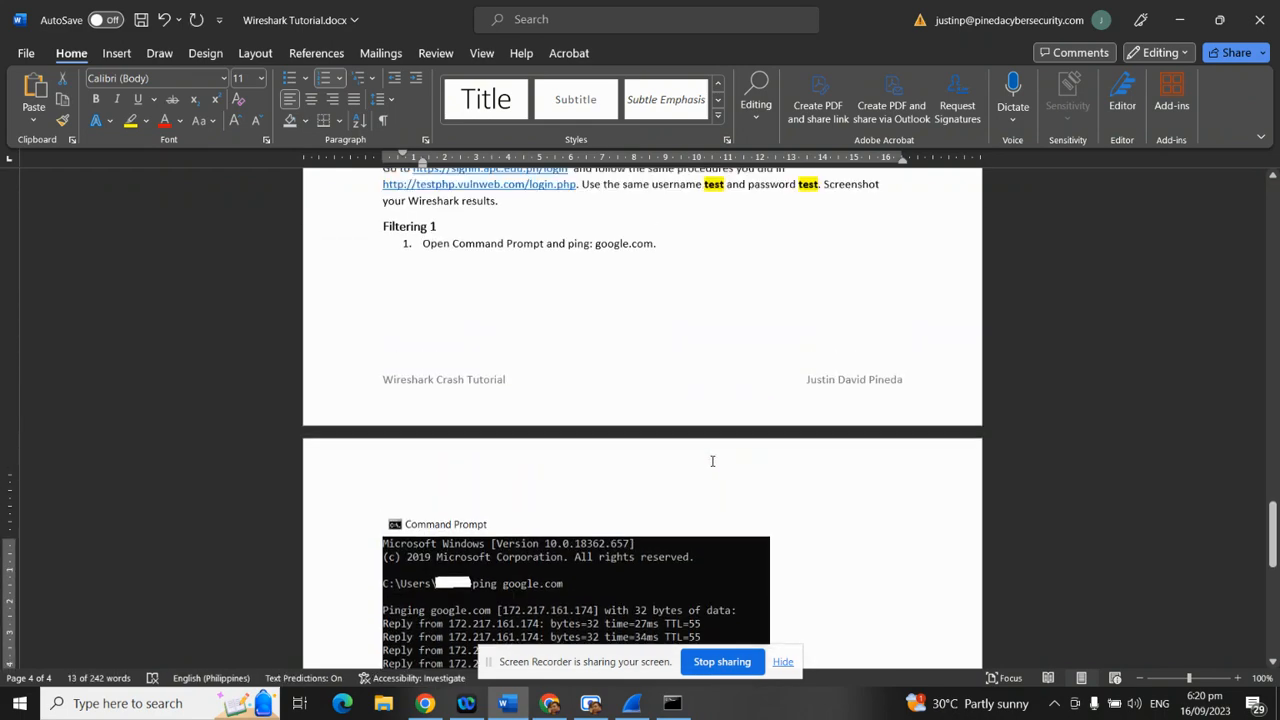
Bring Wireshark up in a restored window, then bring the Command Prompt forward
{"action": "left_click", "coordinate": [632, 703]}
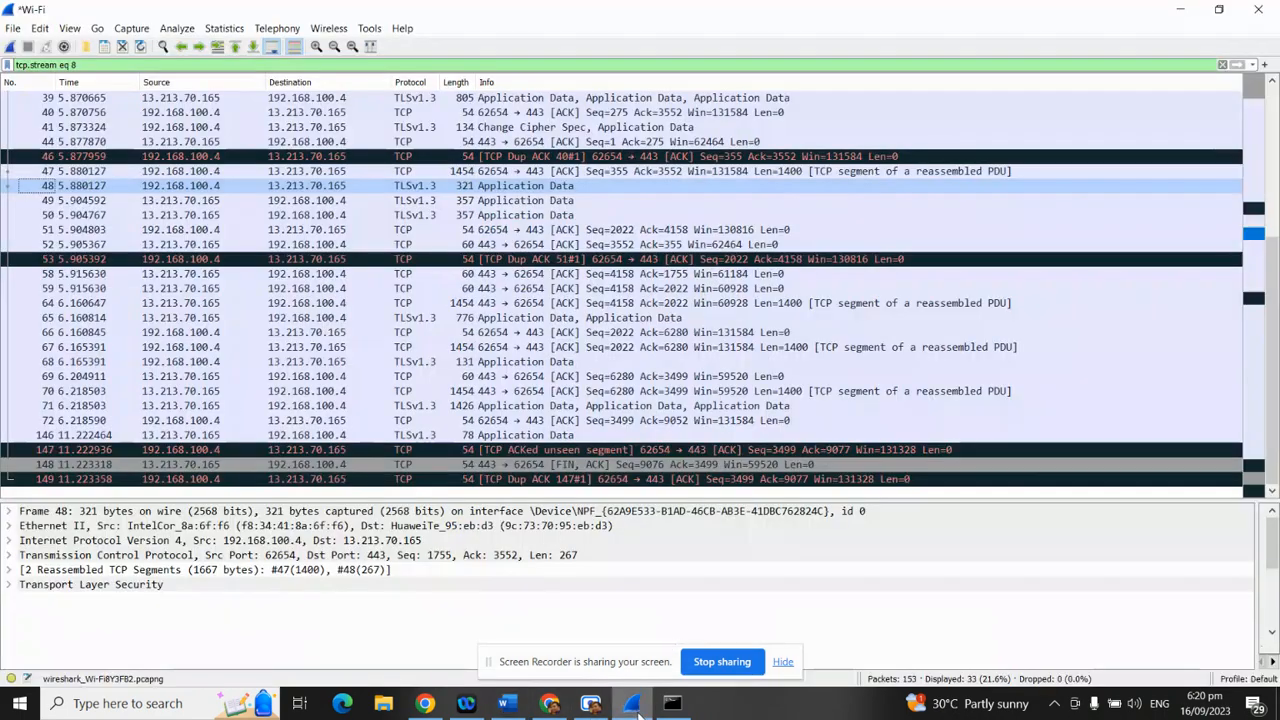
{"action": "double_click", "coordinate": [160, 7]}
{"action": "left_click_drag", "start_coordinate": [577, 46], "coordinate": [577, 40]}
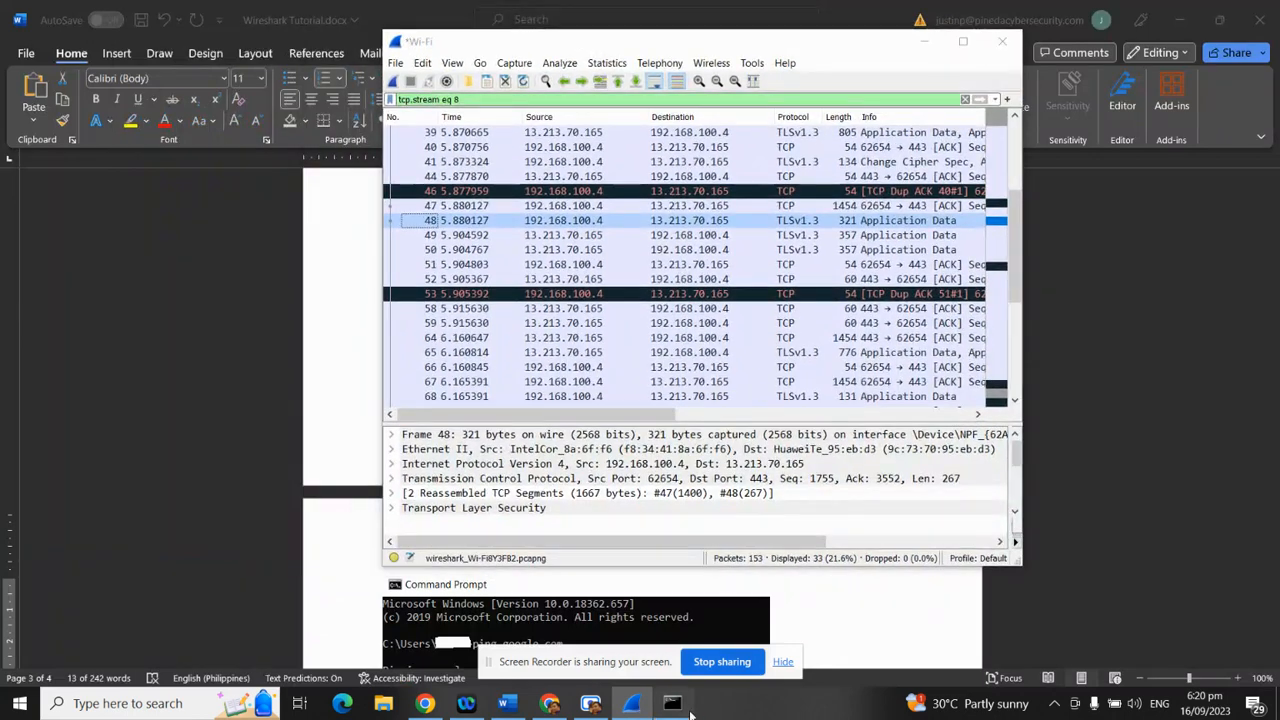
{"action": "left_click", "coordinate": [675, 704]}
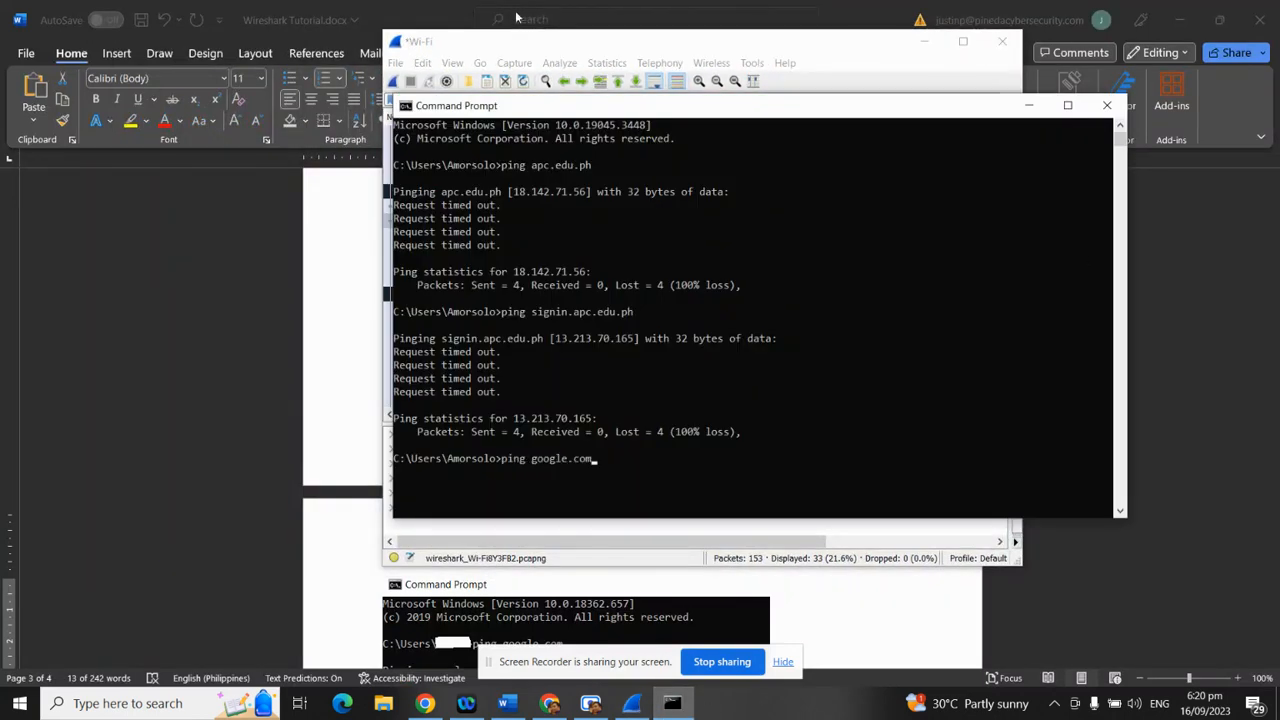
Start a new Wireshark capture, continuing without saving the previous packets
{"action": "left_click_drag", "start_coordinate": [492, 44], "coordinate": [892, 50]}
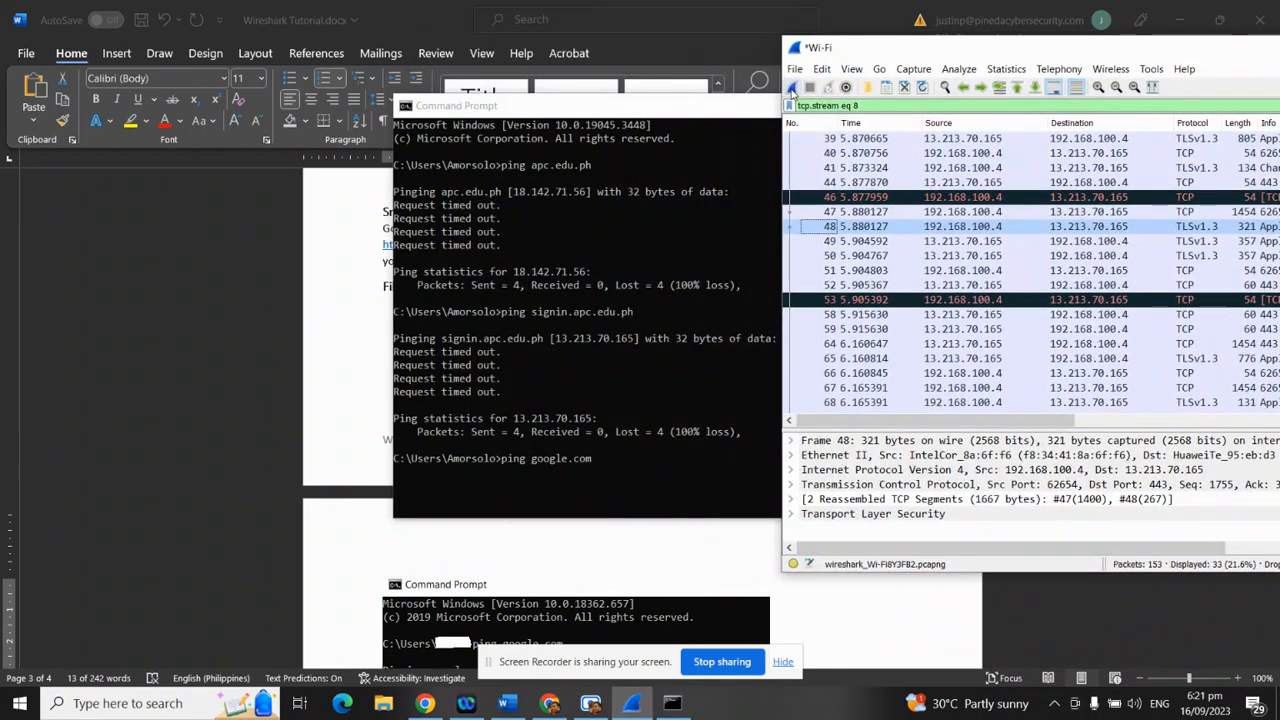
{"action": "left_click", "coordinate": [792, 88]}
{"action": "left_click", "coordinate": [672, 375]}
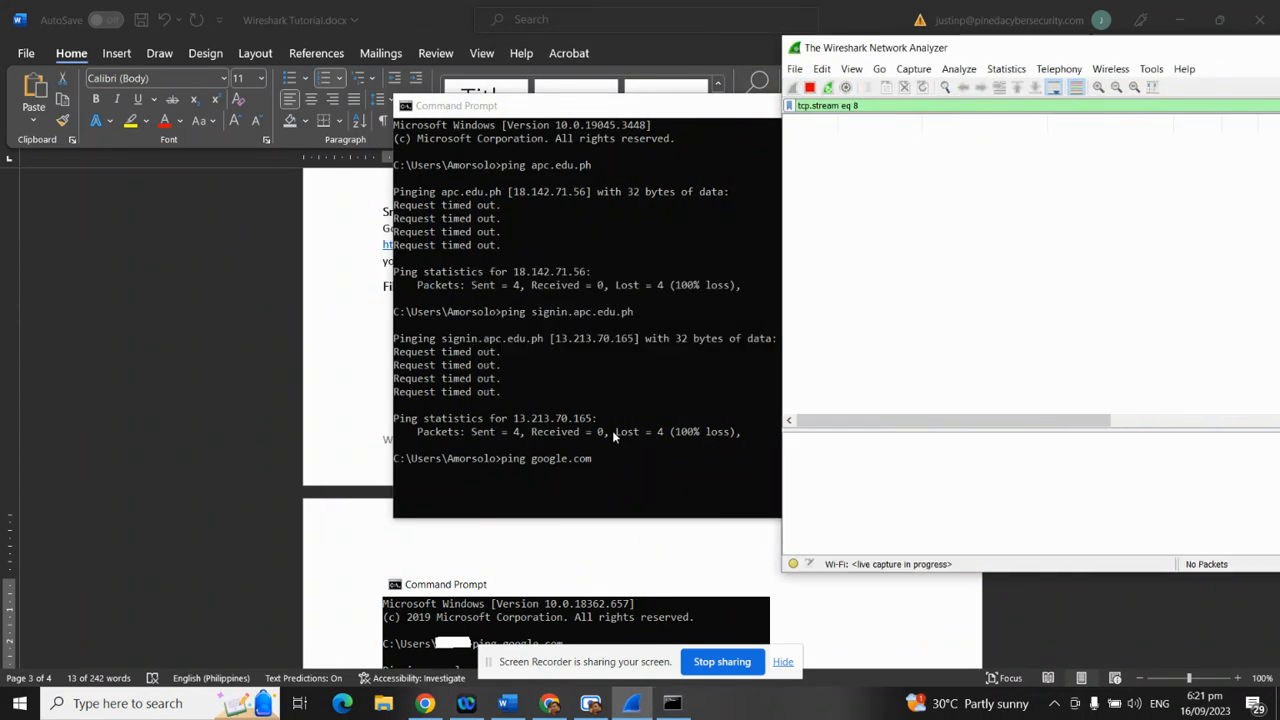
Run ping google.com in Command Prompt, then stop the live capture
{"action": "left_click", "coordinate": [612, 430]}
{"action": "key", "text": "Return"}
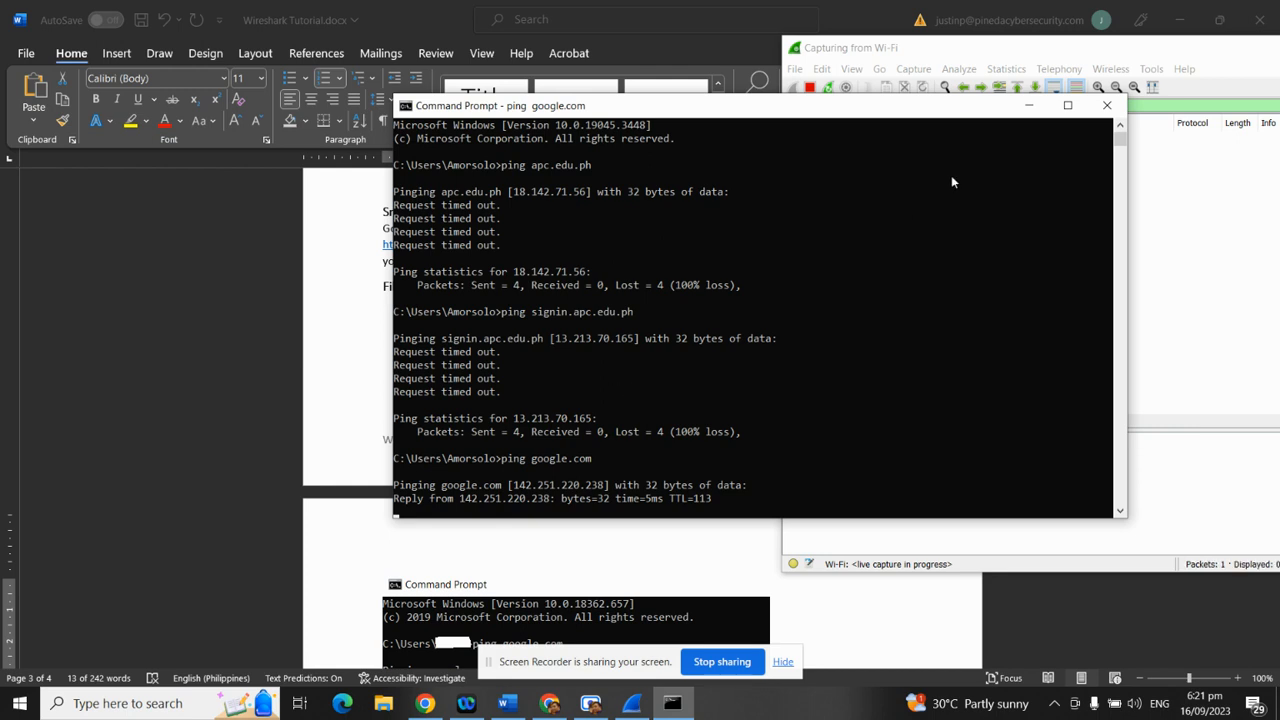
{"action": "left_click", "coordinate": [935, 54]}
{"action": "left_click_drag", "start_coordinate": [935, 54], "coordinate": [768, 48]}
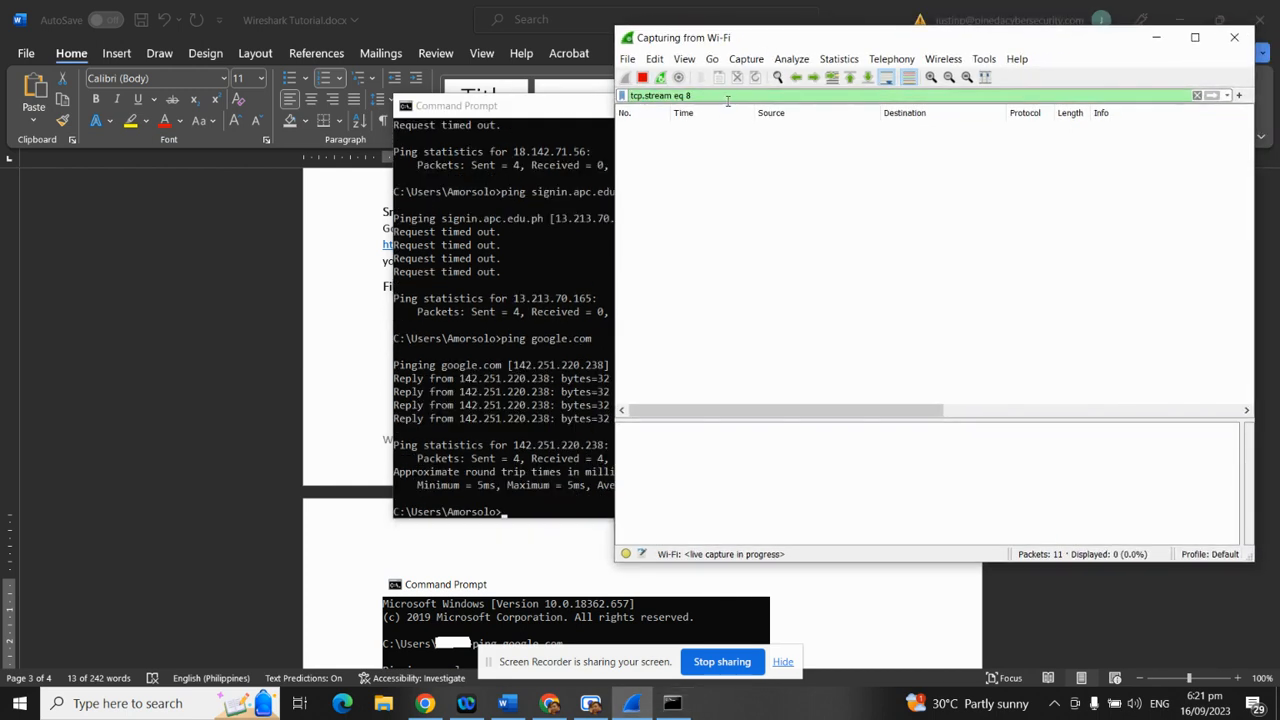
{"action": "left_click", "coordinate": [642, 77]}
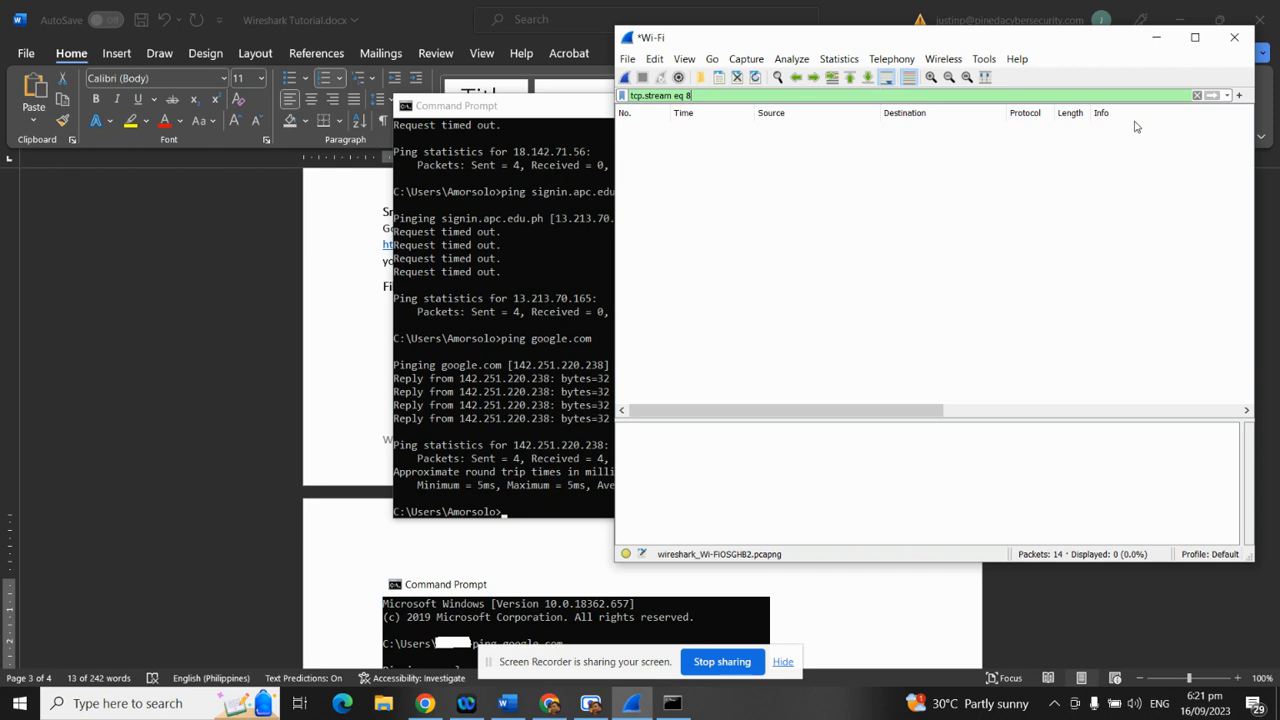
Clear the tcp.stream eq 8 filter, maximize Wireshark, and widen the Destination column
{"action": "left_click", "coordinate": [1196, 95]}
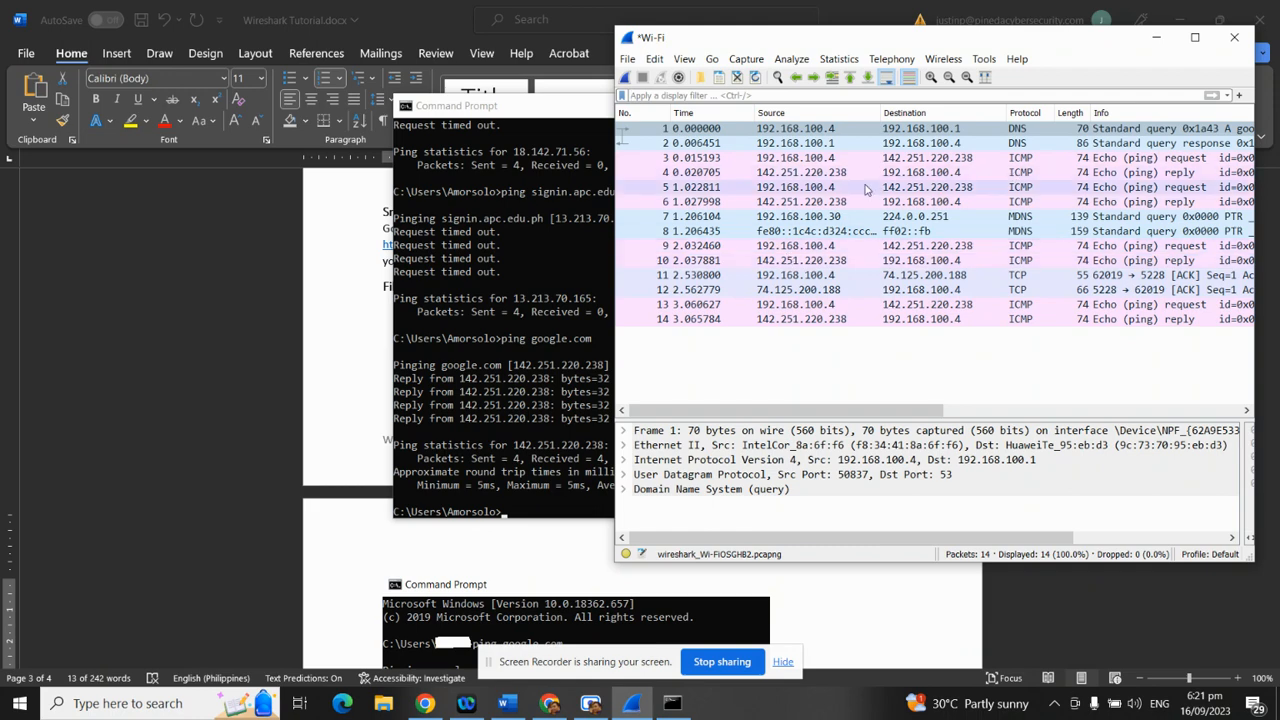
{"action": "left_click", "coordinate": [480, 386]}
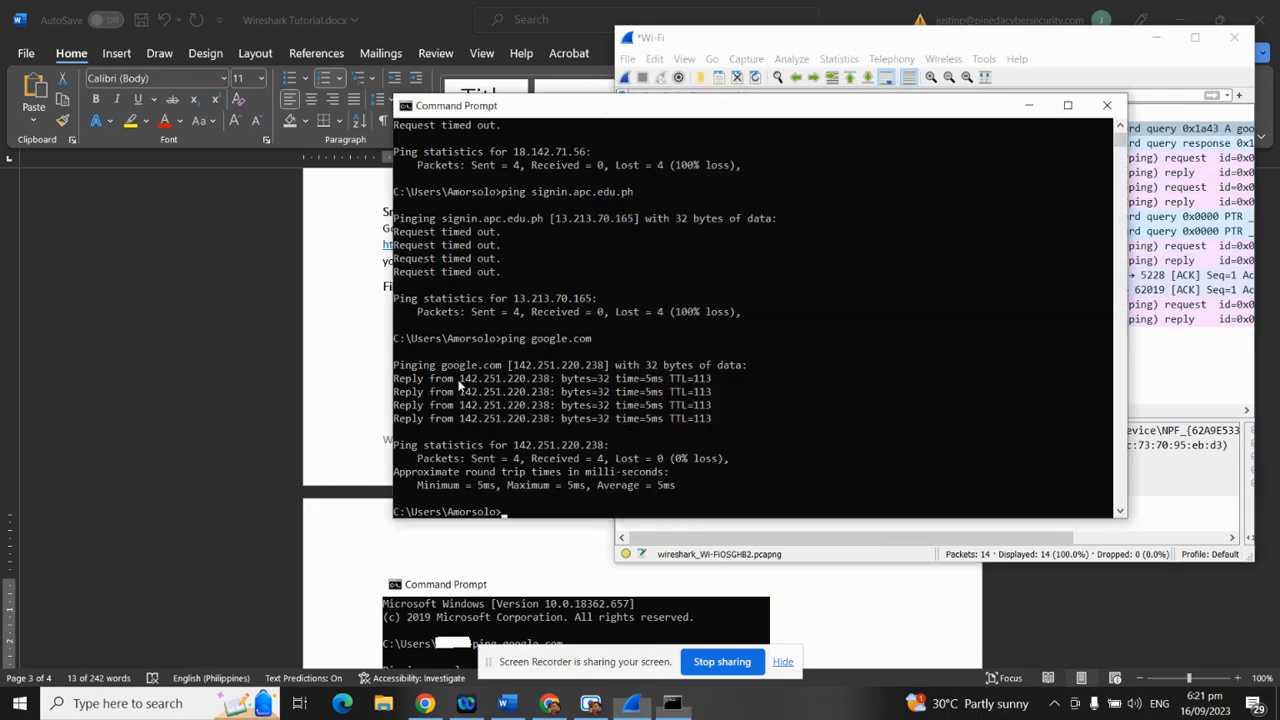
{"action": "left_click", "coordinate": [1085, 46]}
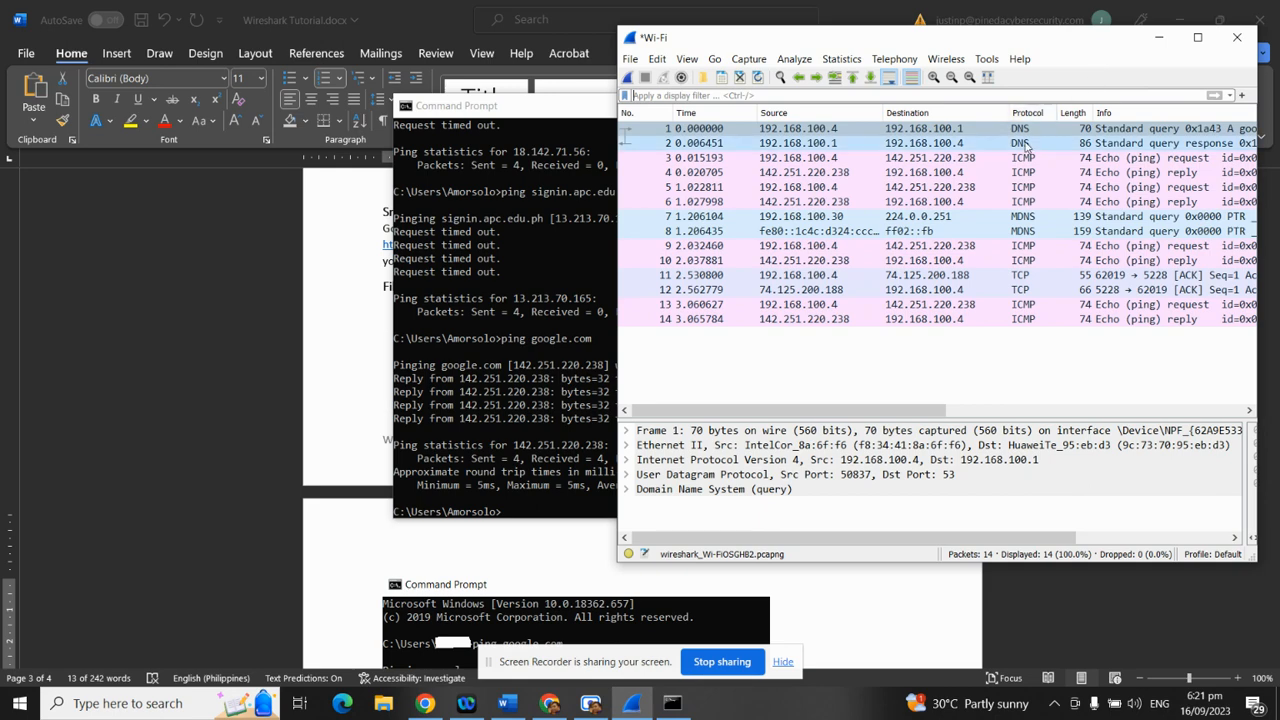
{"action": "left_click", "coordinate": [1200, 38]}
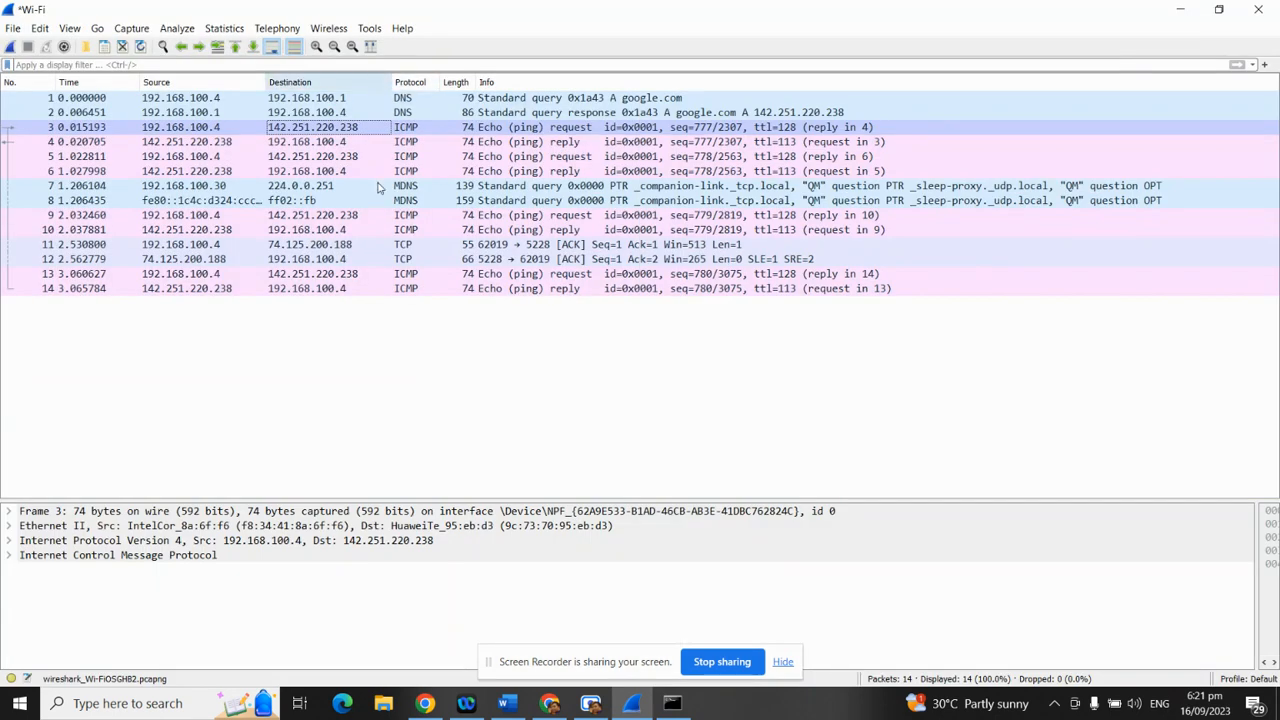
{"action": "left_click_drag", "start_coordinate": [390, 85], "coordinate": [439, 85]}
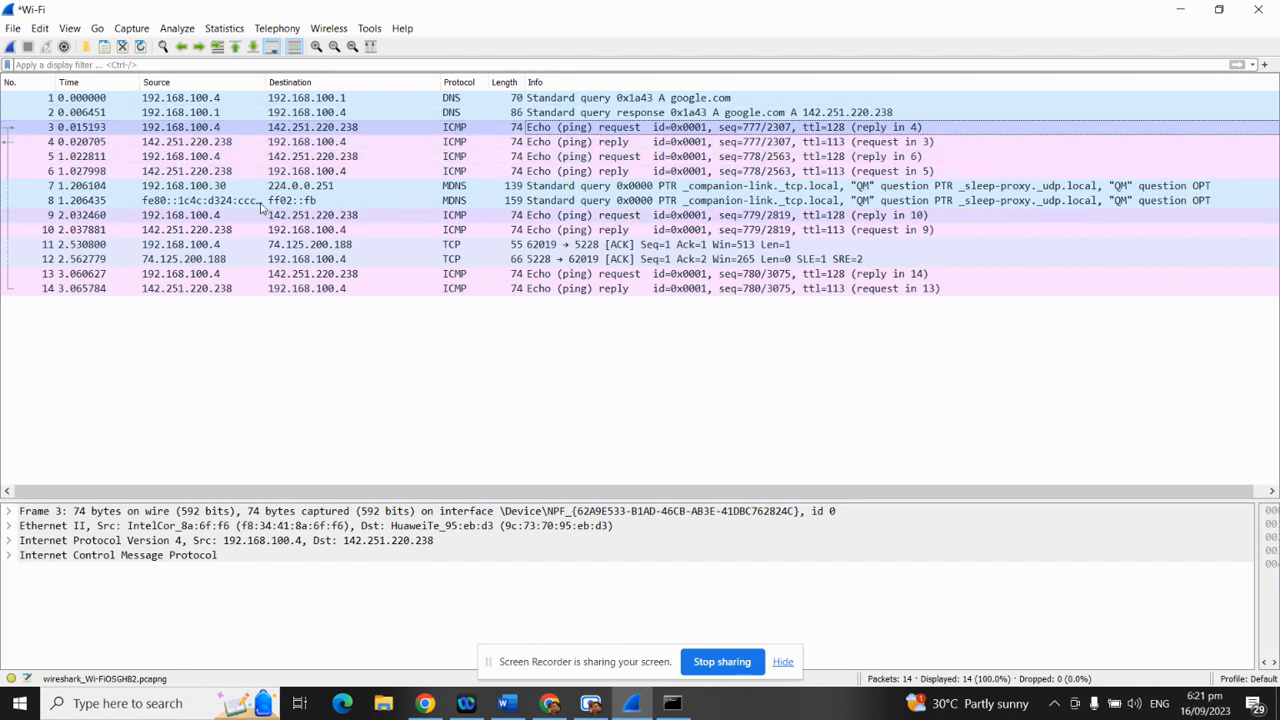
{"action": "left_click_drag", "start_coordinate": [295, 7], "coordinate": [990, 83]}
Compare the ping output and inspect packet 4, the first echo reply, in maximized Wireshark
{"action": "left_click", "coordinate": [419, 384]}
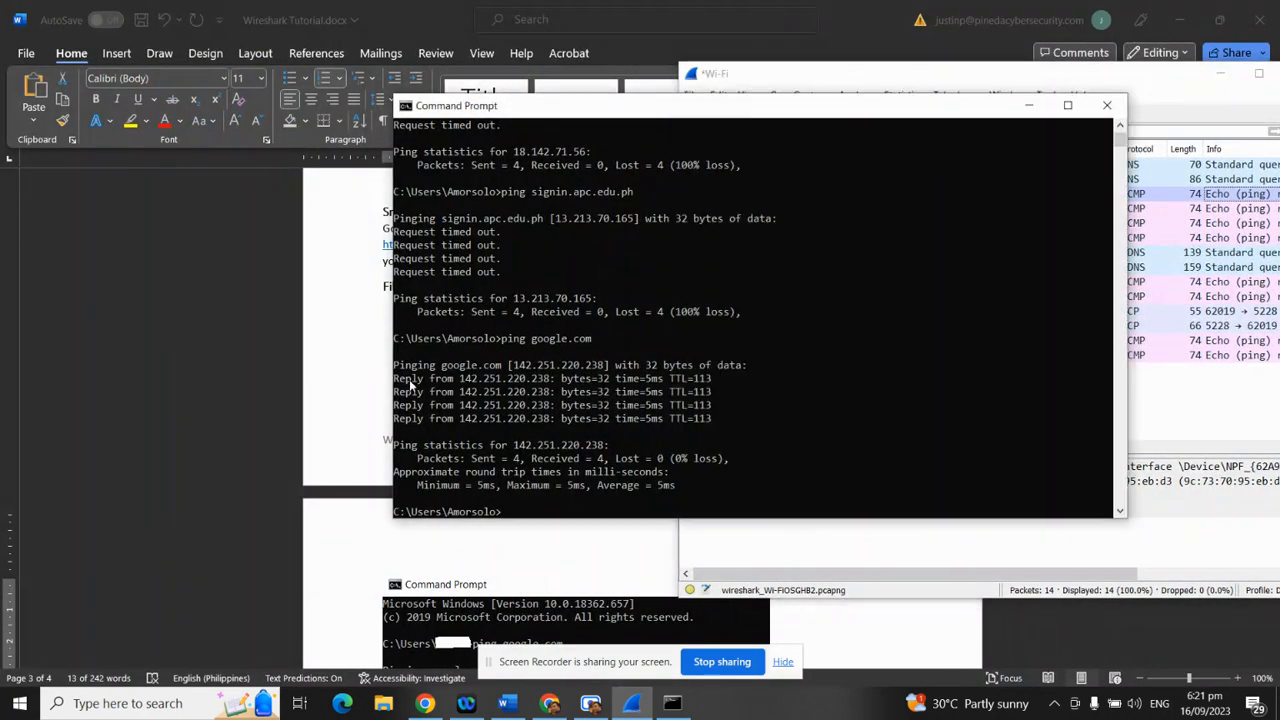
{"action": "left_click_drag", "start_coordinate": [1163, 79], "coordinate": [916, 89]}
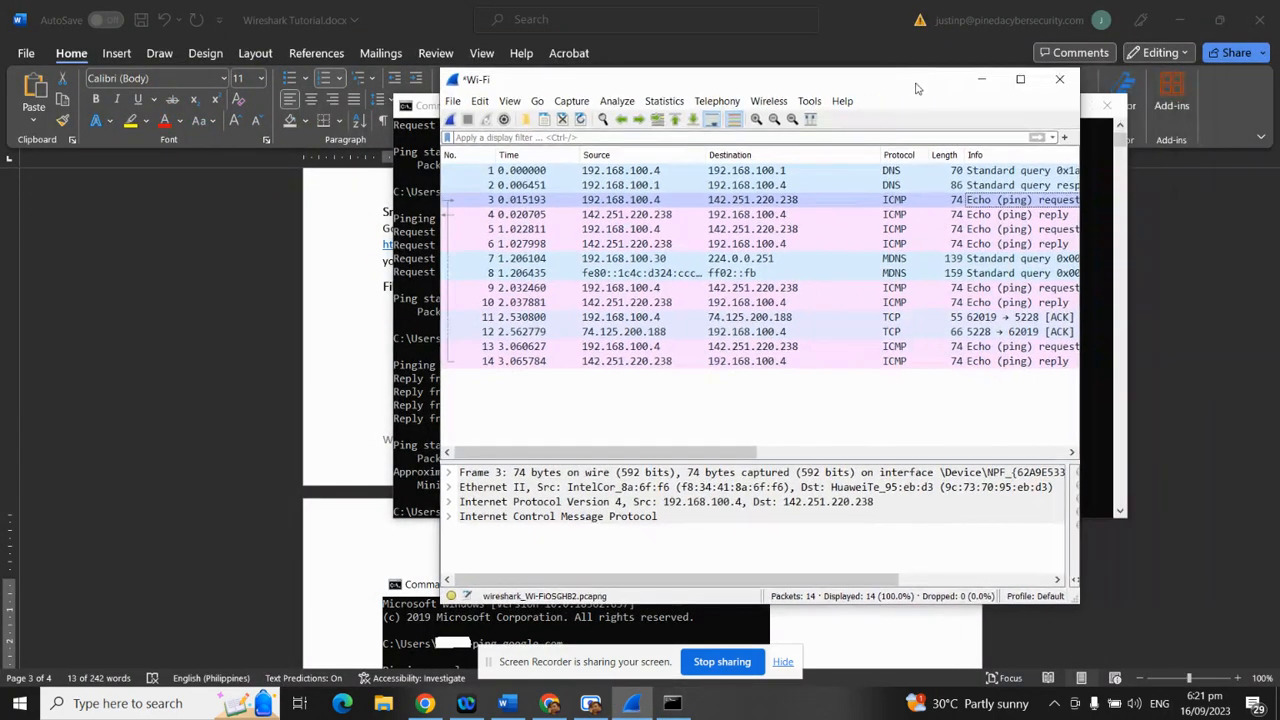
{"action": "left_click", "coordinate": [590, 215]}
{"action": "left_click", "coordinate": [1020, 79]}
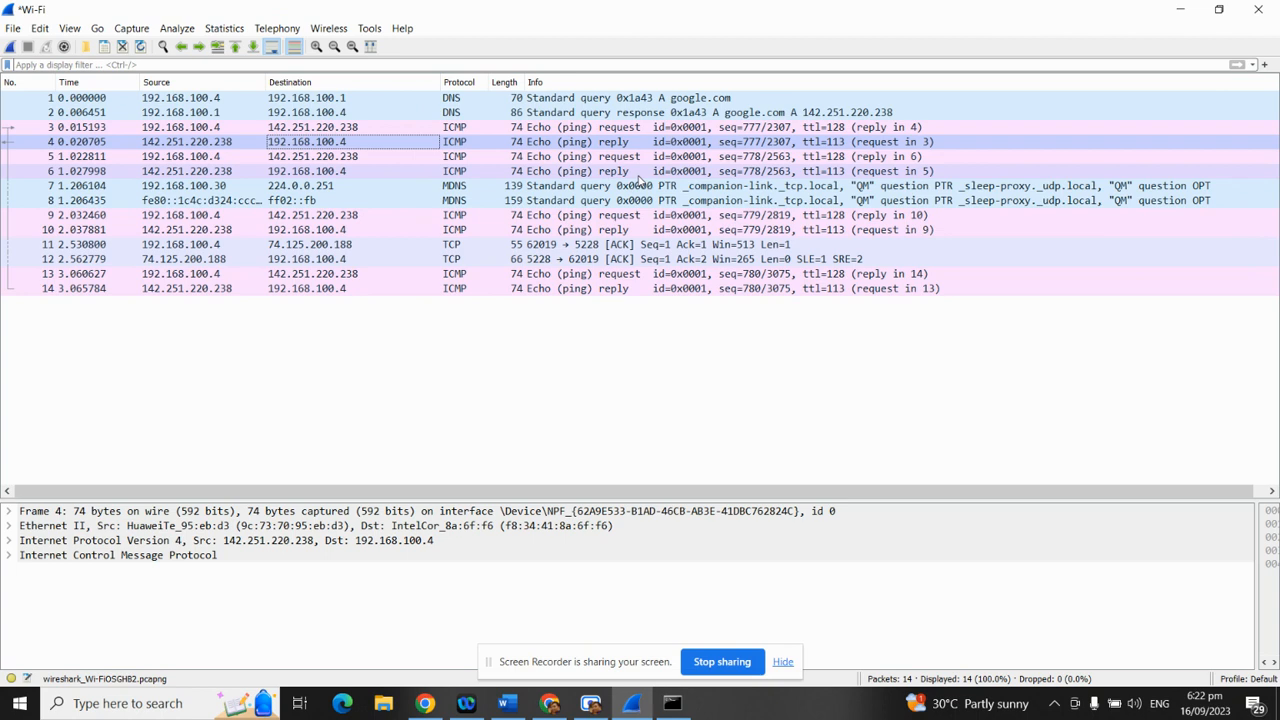
Inspect the ICMP echo request/reply packets 3, 4, 5, 6, 10, 13 and 14
{"action": "left_click", "coordinate": [424, 161]}
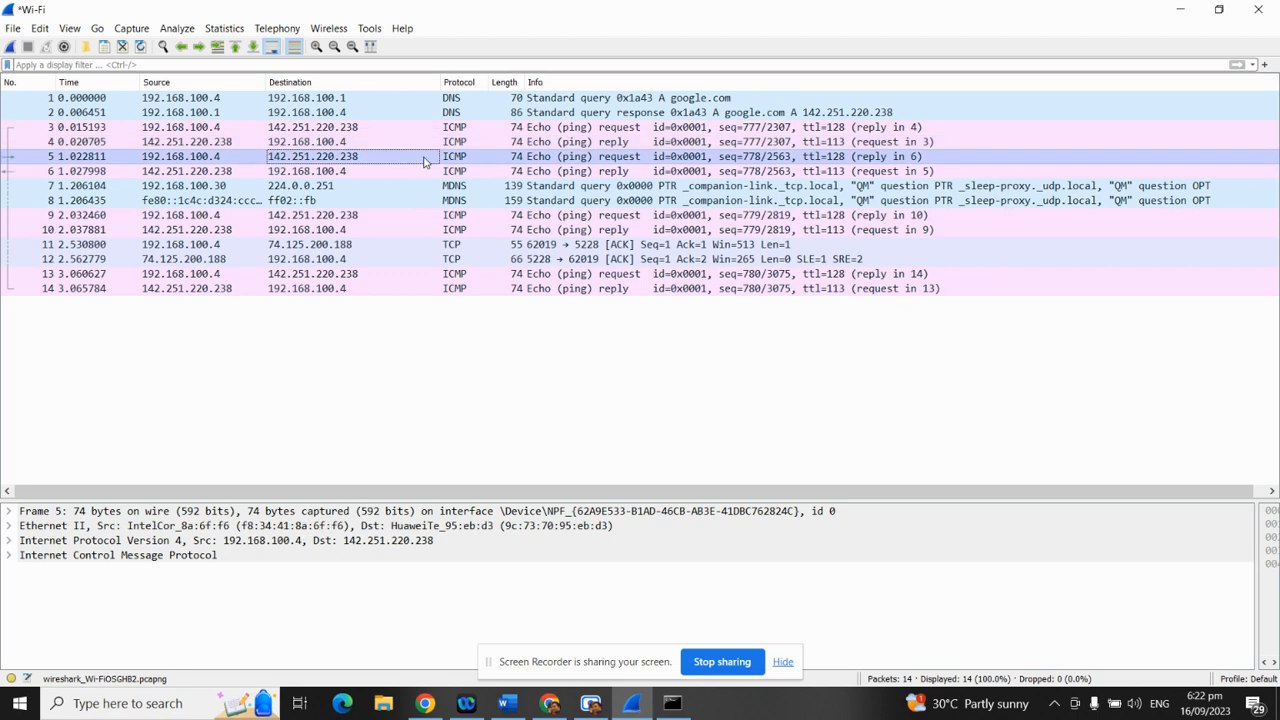
{"action": "left_click", "coordinate": [394, 275]}
{"action": "left_click", "coordinate": [466, 127]}
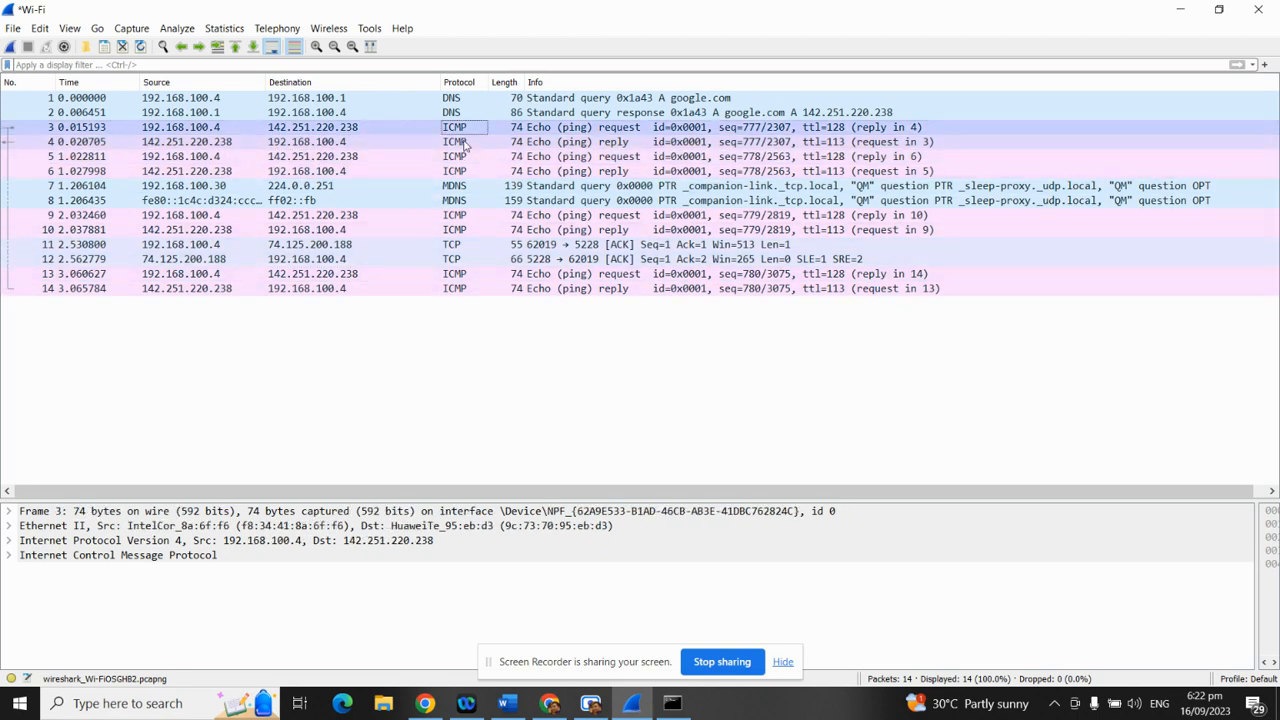
{"action": "left_click", "coordinate": [466, 142]}
{"action": "left_click", "coordinate": [465, 157]}
{"action": "left_click", "coordinate": [465, 171]}
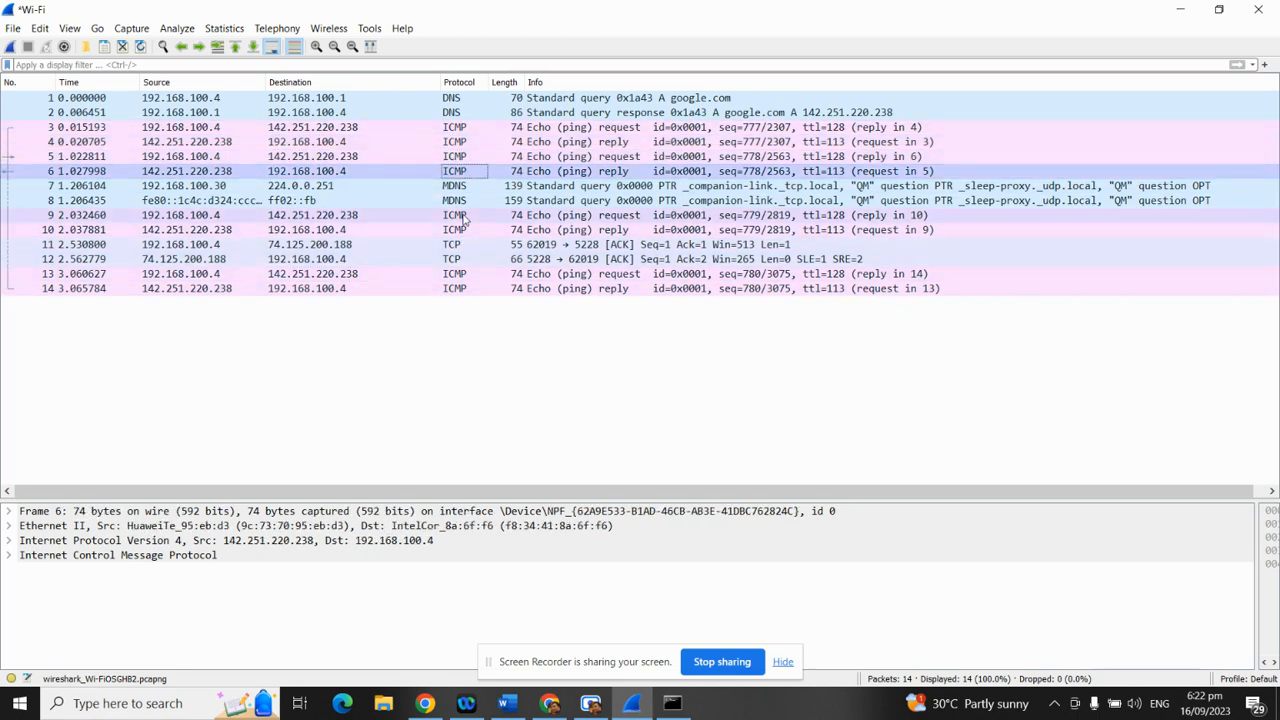
{"action": "left_click", "coordinate": [463, 229]}
{"action": "left_click", "coordinate": [462, 274]}
{"action": "left_click", "coordinate": [462, 288]}
Restore Wireshark to a smaller window beside the Command Prompt and select the display filter bar
{"action": "left_click_drag", "start_coordinate": [436, 8], "coordinate": [957, 60]}
{"action": "left_click", "coordinate": [455, 390]}
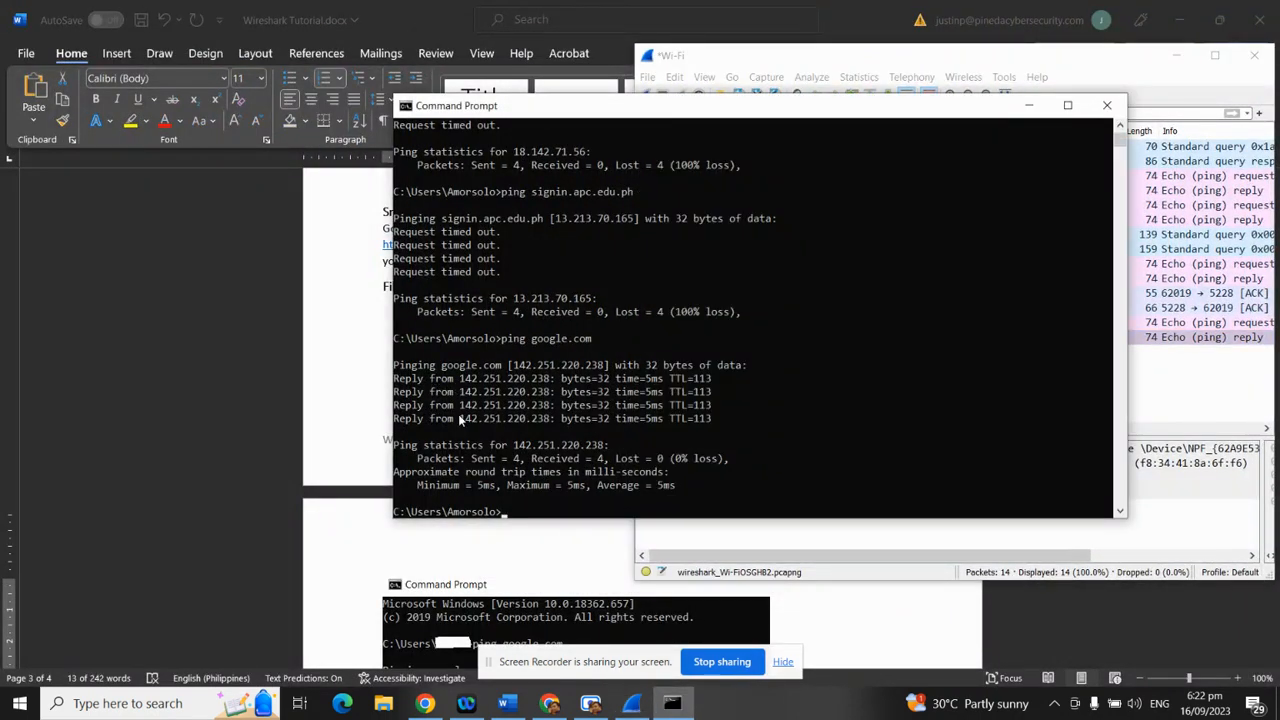
{"action": "left_click_drag", "start_coordinate": [1114, 60], "coordinate": [1098, 111]}
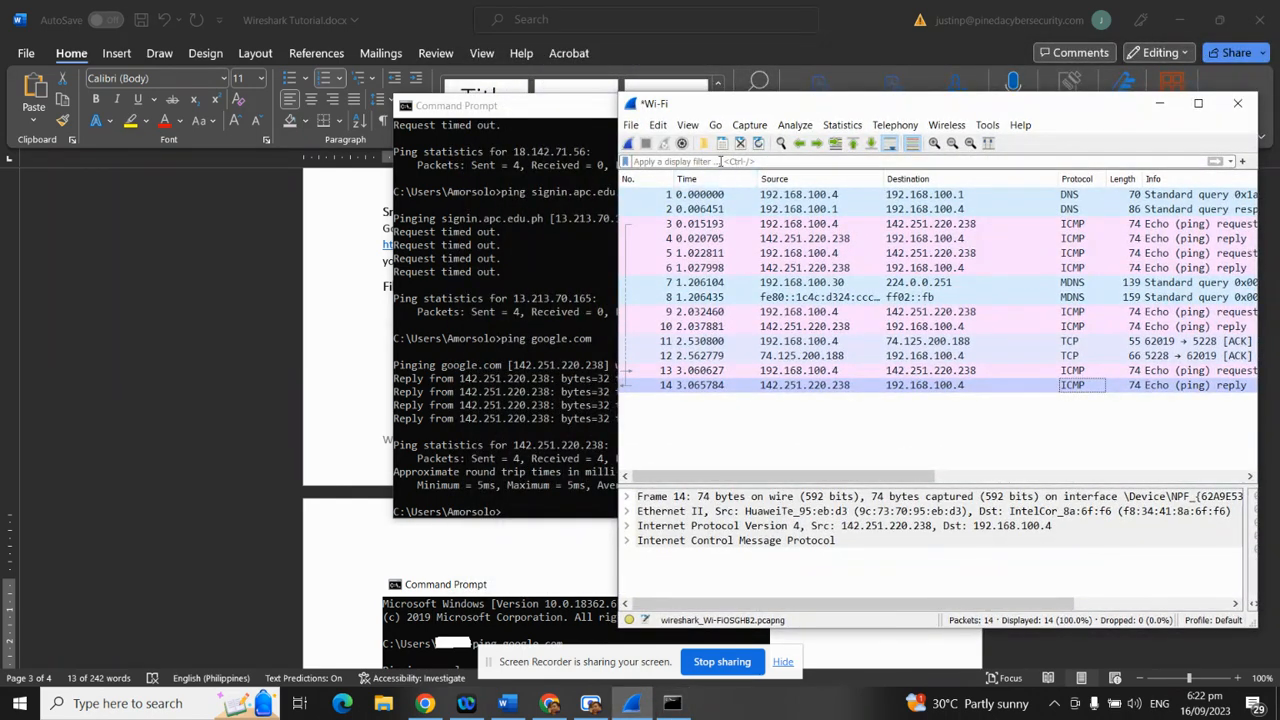
{"action": "left_click", "coordinate": [722, 162]}
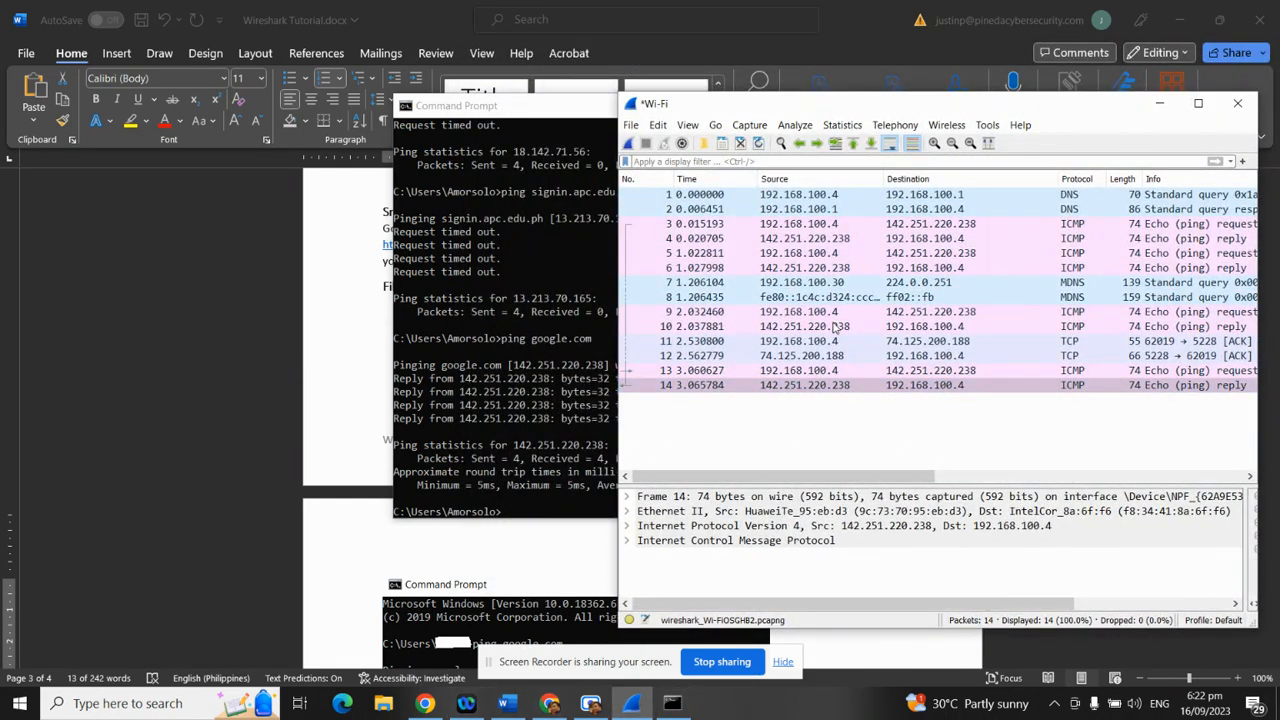
{"action": "left_click", "coordinate": [549, 703]}
Bring up the Wireshark Cheat Sheet PDF in Chrome and scroll to its top
{"action": "left_click", "coordinate": [290, 14]}
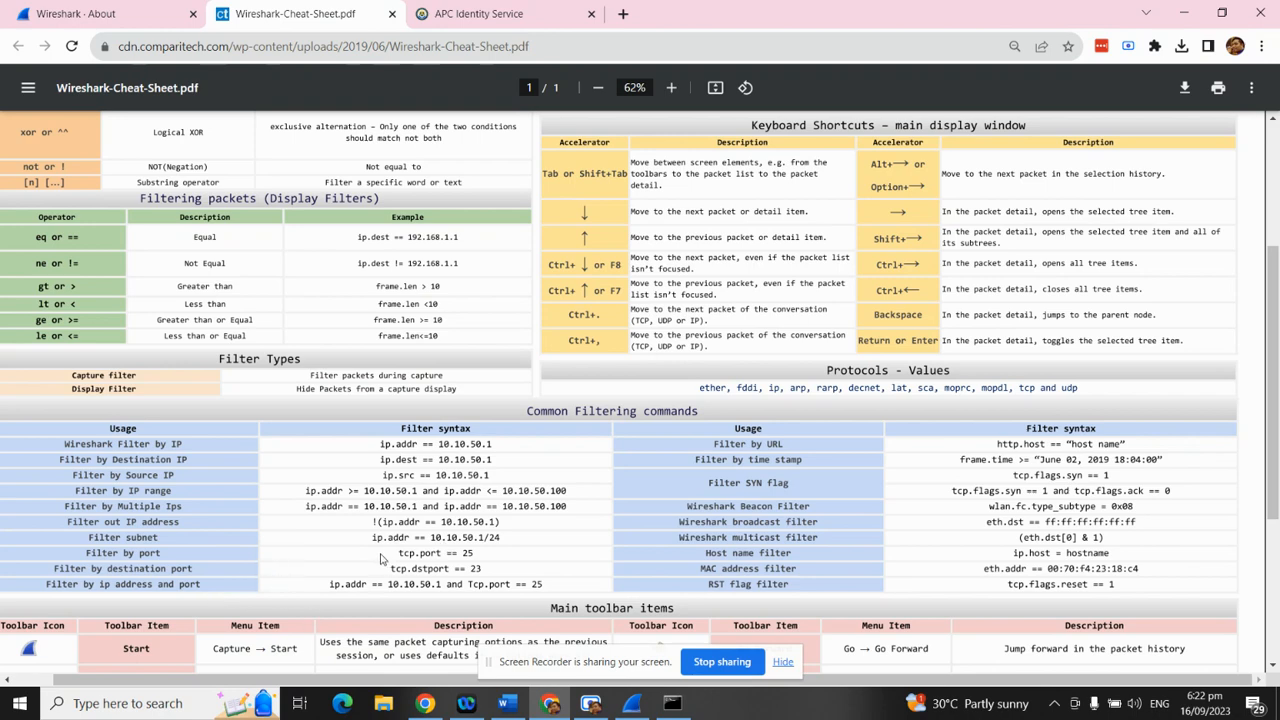
{"action": "scroll", "coordinate": [381, 558], "scroll_direction": "up", "scroll_amount": 1}
{"action": "scroll", "coordinate": [381, 565], "scroll_direction": "up", "scroll_amount": 1}
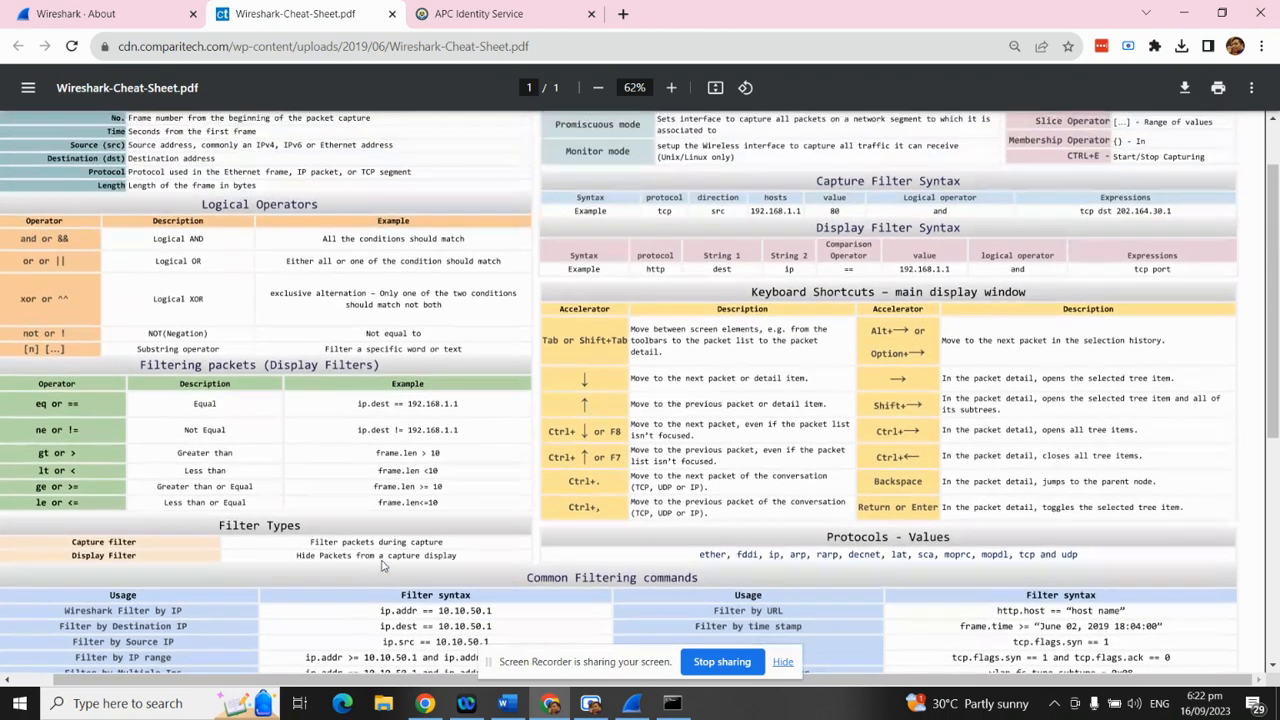
{"action": "scroll", "coordinate": [408, 565], "scroll_direction": "up", "scroll_amount": 1}
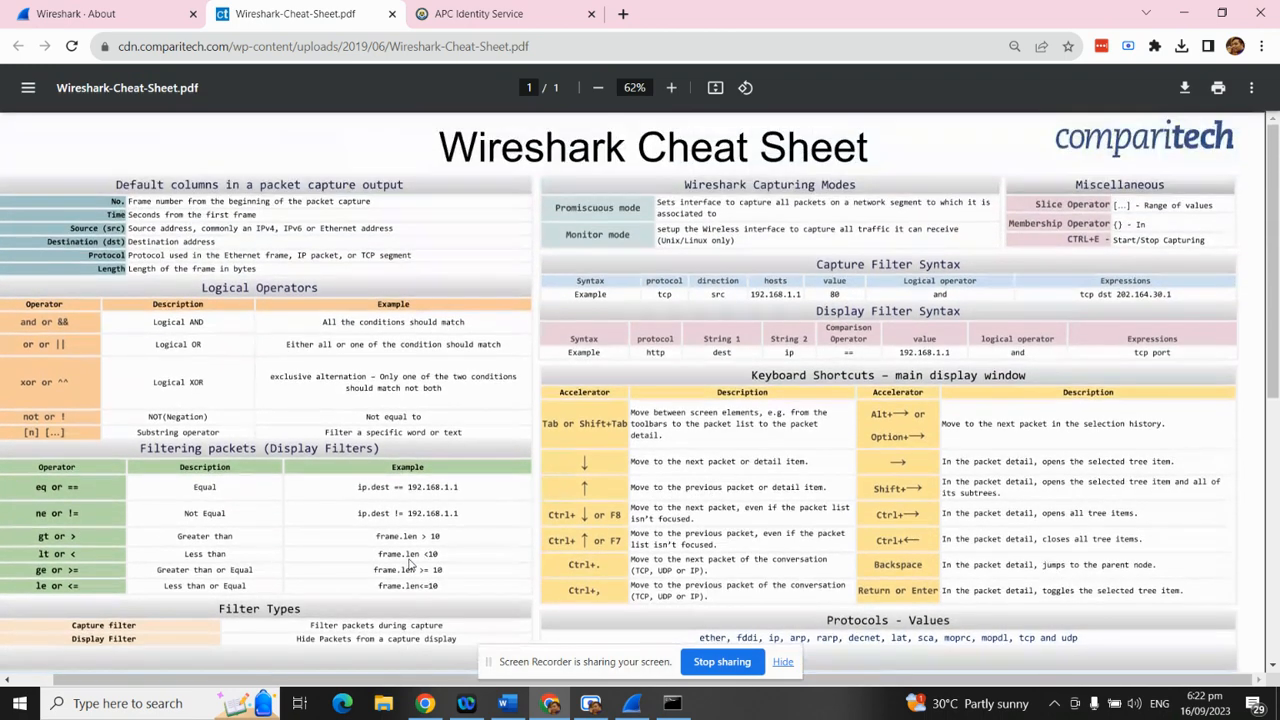
{"action": "scroll", "coordinate": [408, 565], "scroll_direction": "down", "scroll_amount": 1}
Search the cheat sheet for 'prot', then scroll through the Common Filtering commands
{"action": "key", "text": "ctrl+f"}
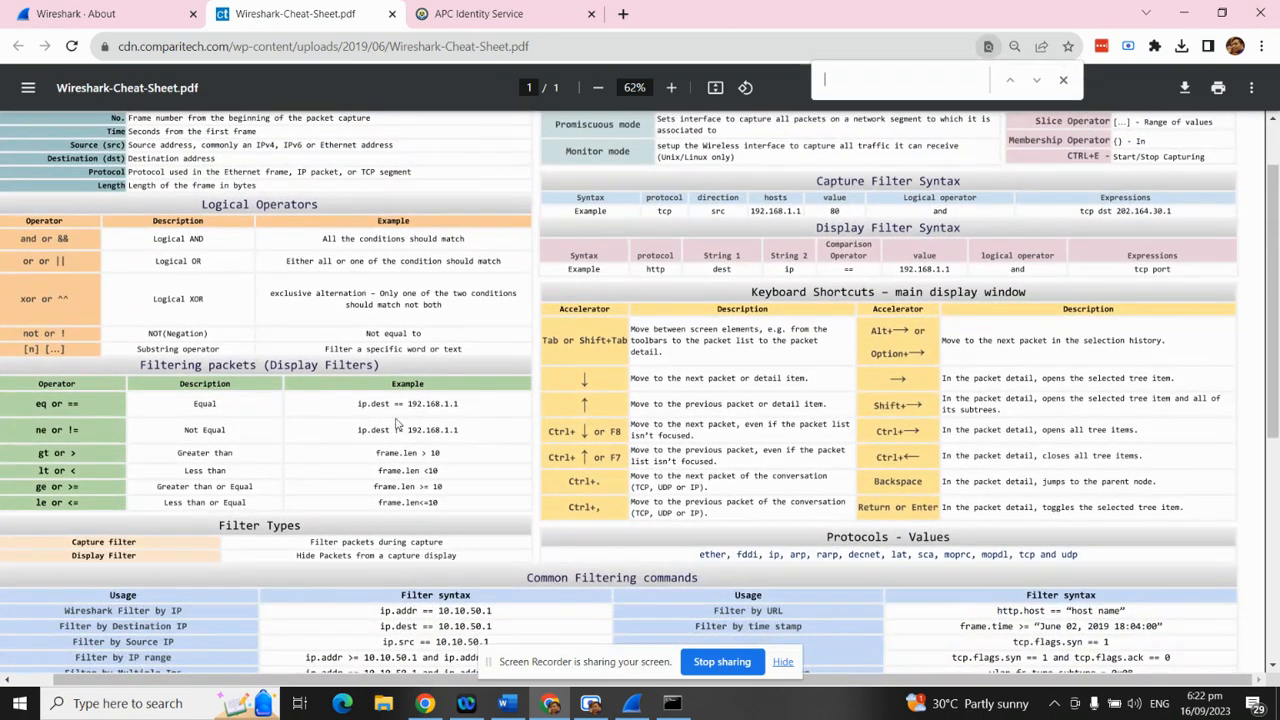
{"action": "type", "text": "prot"}
{"action": "key", "text": "BackSpace"}
{"action": "key", "text": "BackSpace"}
{"action": "left_click", "coordinate": [1065, 83]}
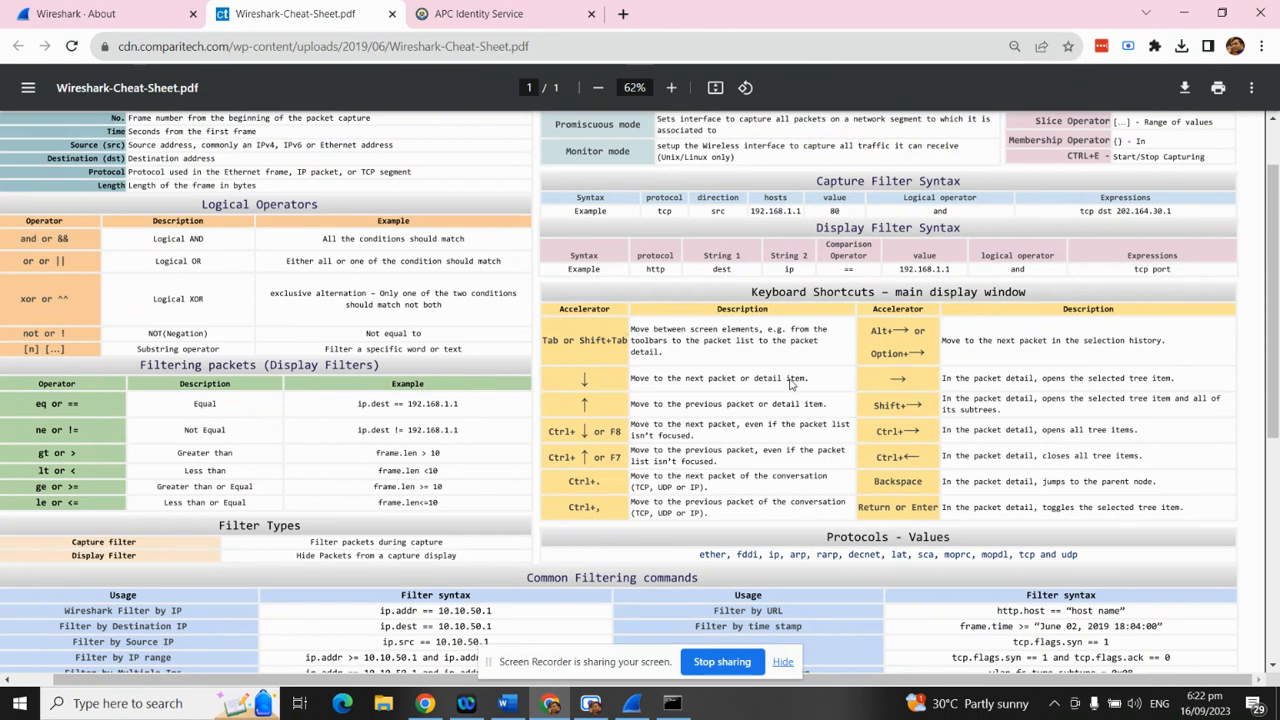
{"action": "scroll", "coordinate": [806, 350], "scroll_direction": "down", "scroll_amount": 2}
{"action": "scroll", "coordinate": [806, 350], "scroll_direction": "down", "scroll_amount": 1}
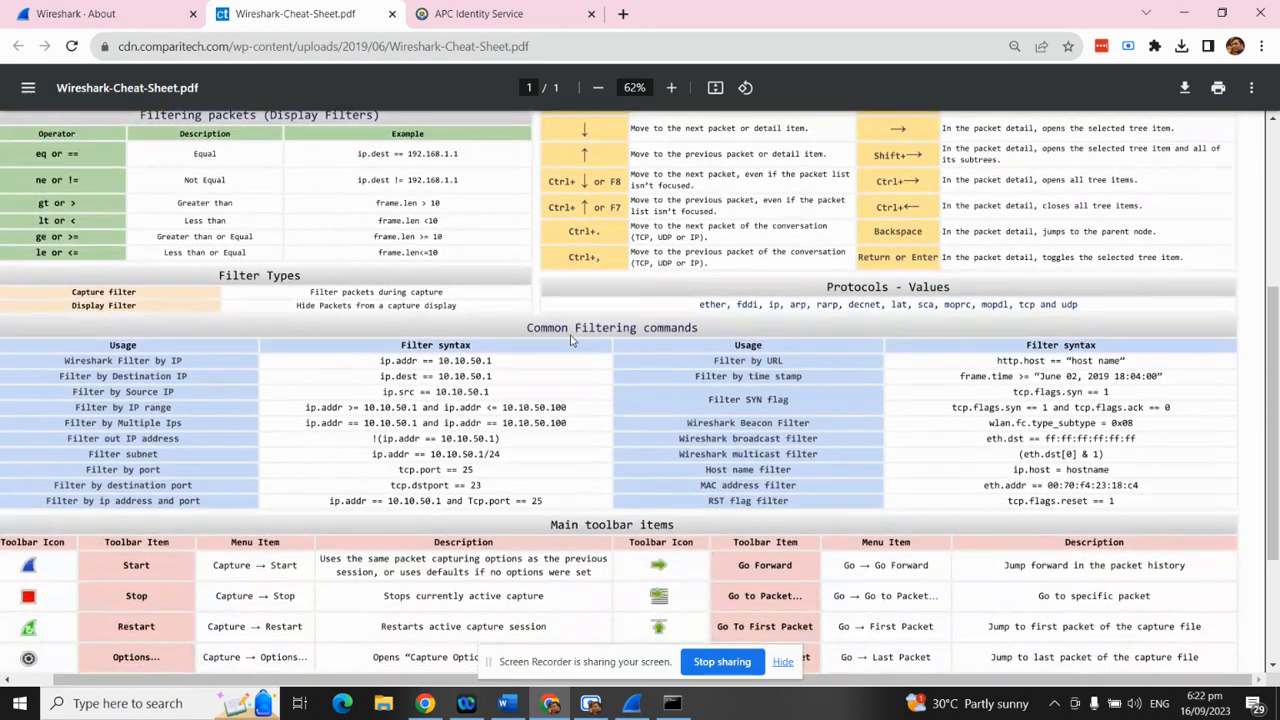
{"action": "scroll", "coordinate": [492, 362], "scroll_direction": "down", "scroll_amount": 1}
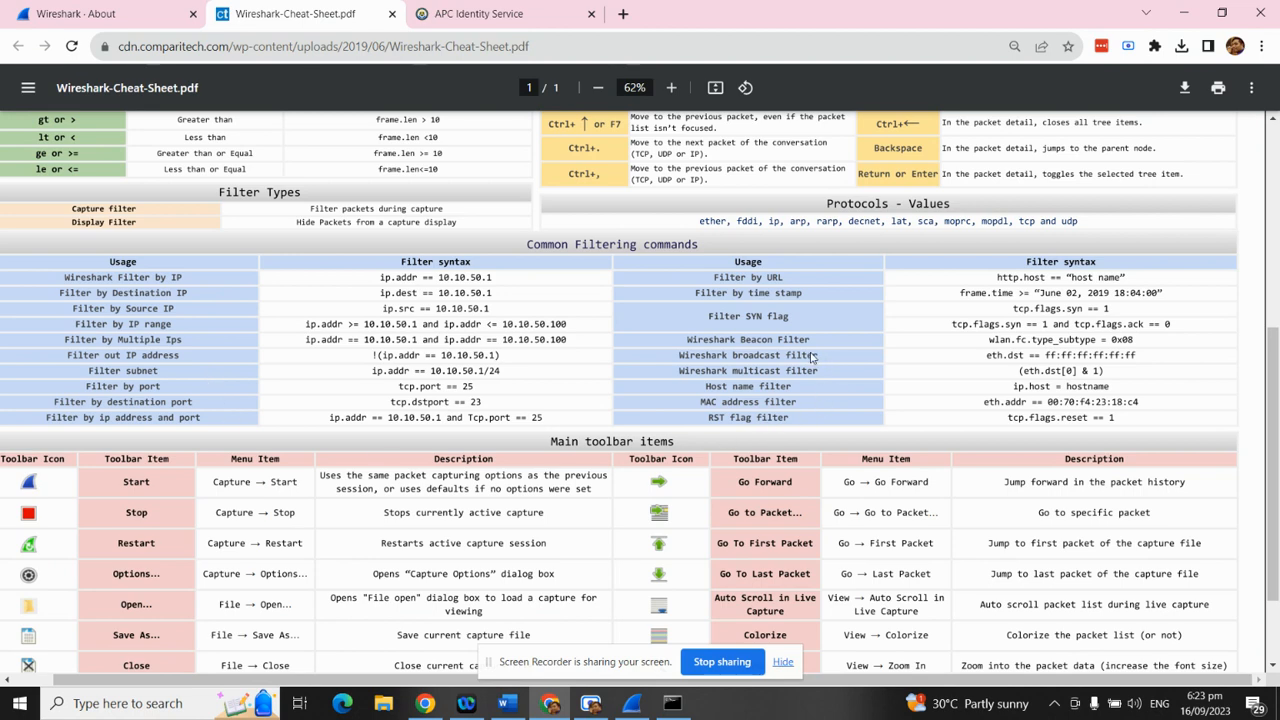
{"action": "scroll", "coordinate": [697, 406], "scroll_direction": "up", "scroll_amount": 5}
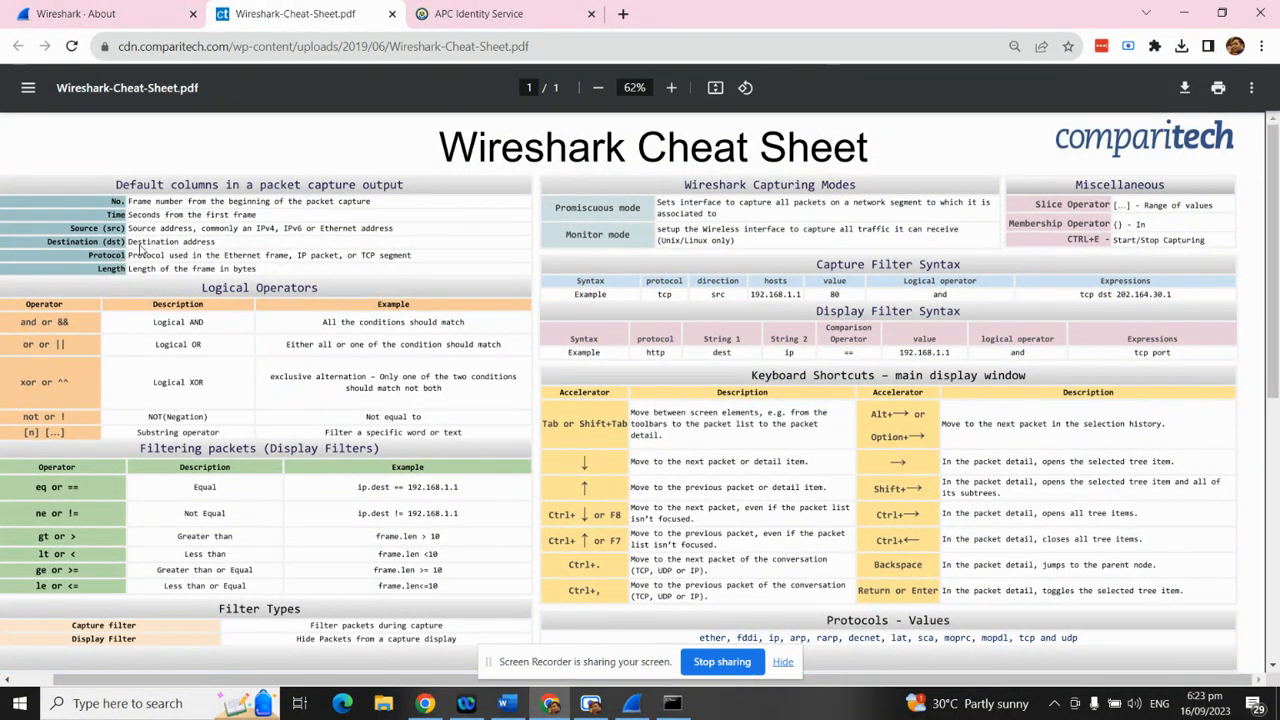
Apply the icmp display filter in Wireshark, leaving 8 of 14 packets
{"action": "left_click", "coordinate": [632, 703]}
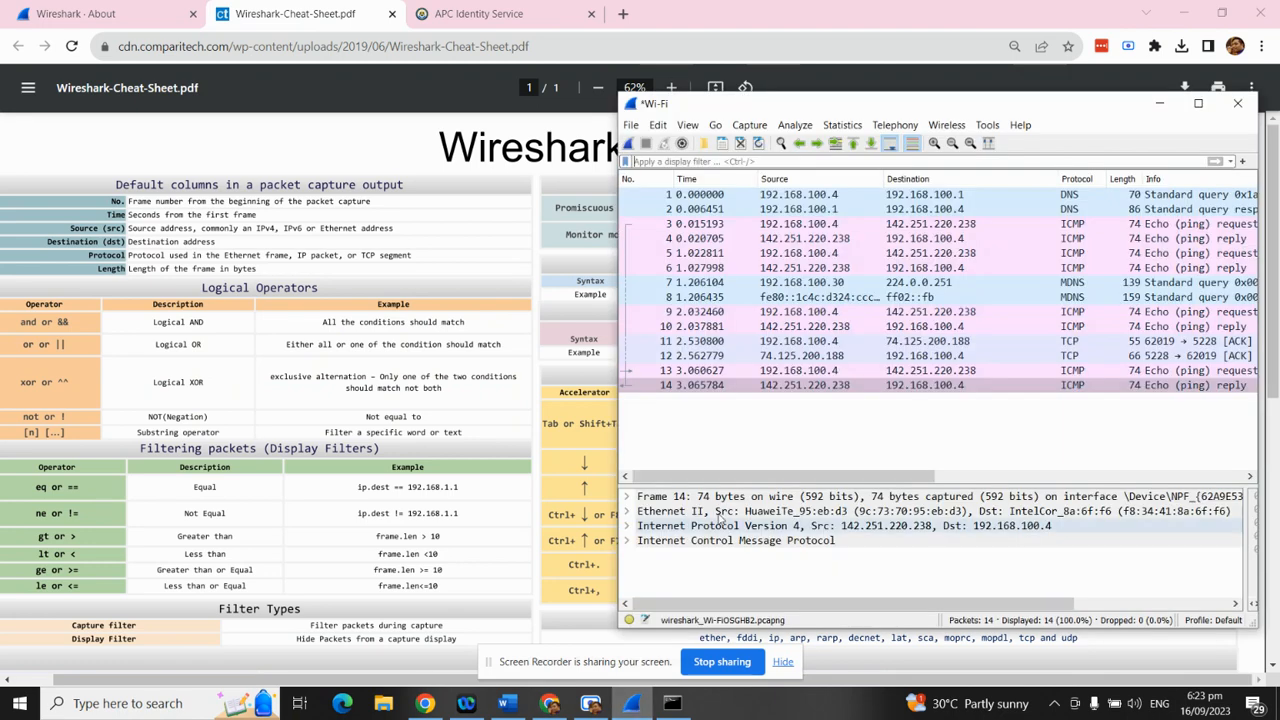
{"action": "left_click", "coordinate": [730, 161]}
{"action": "type", "text": "pro"}
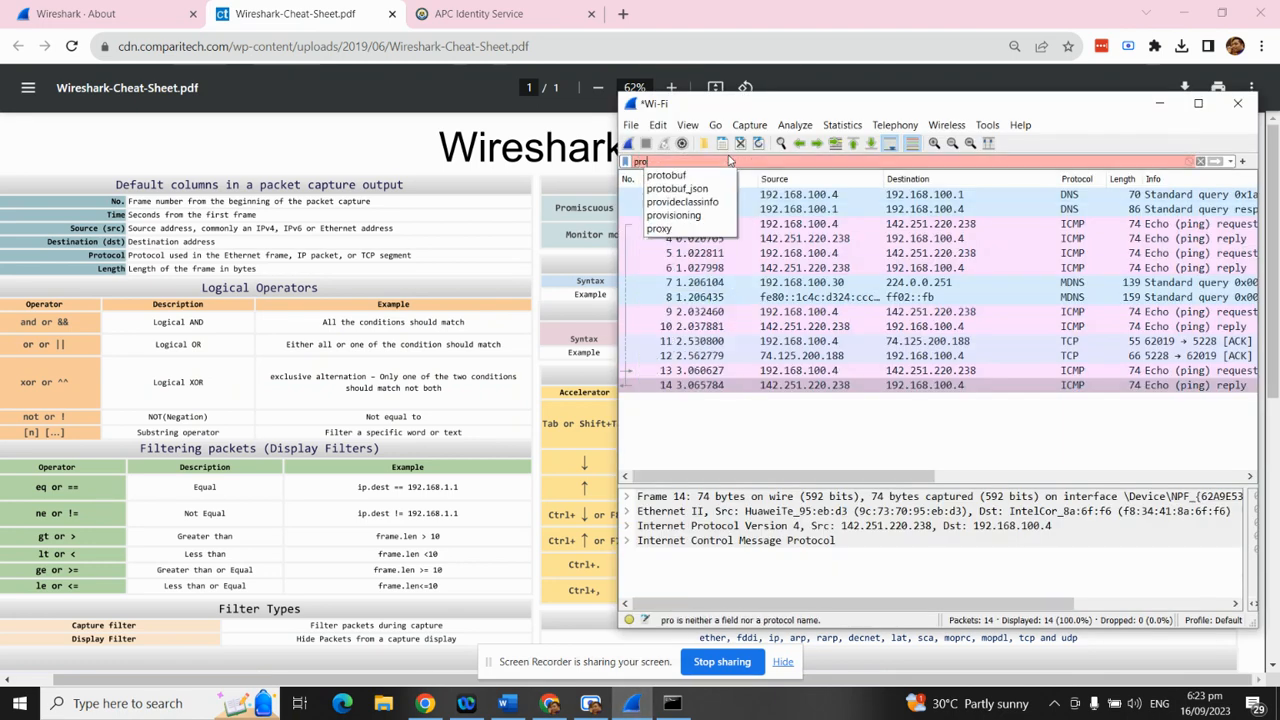
{"action": "key", "text": "BackSpace"}
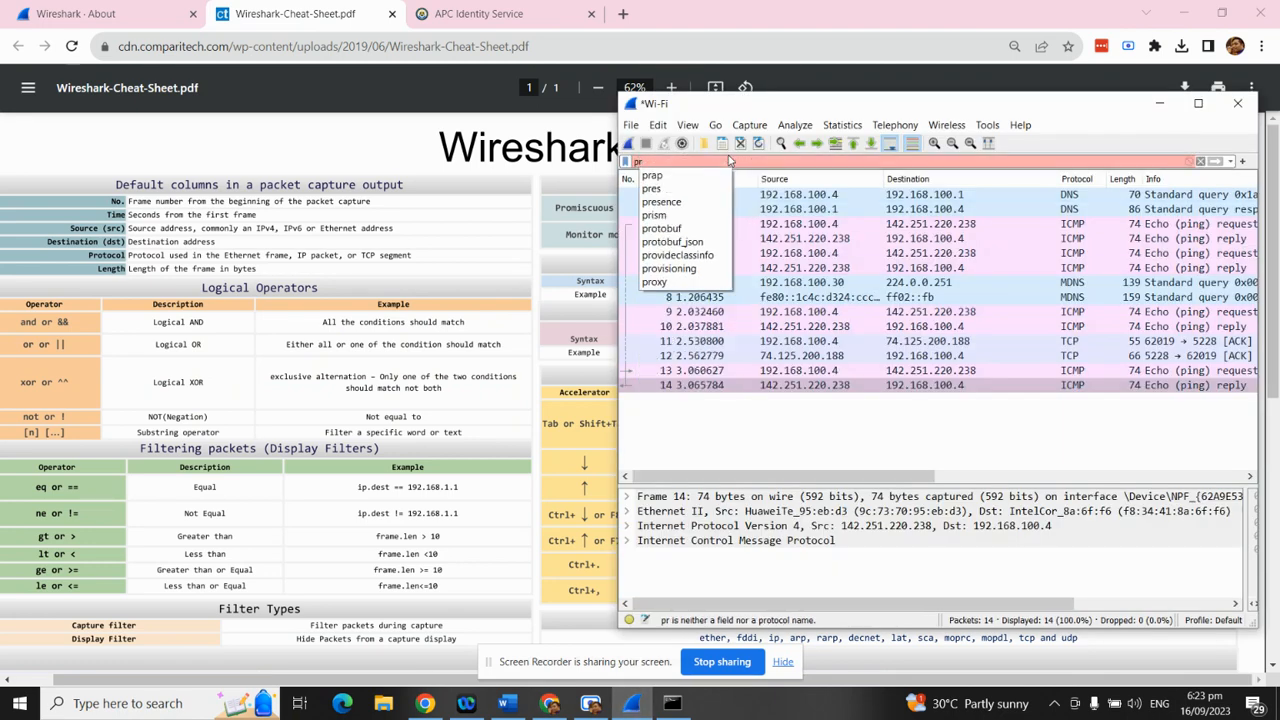
{"action": "type", "text": "o"}
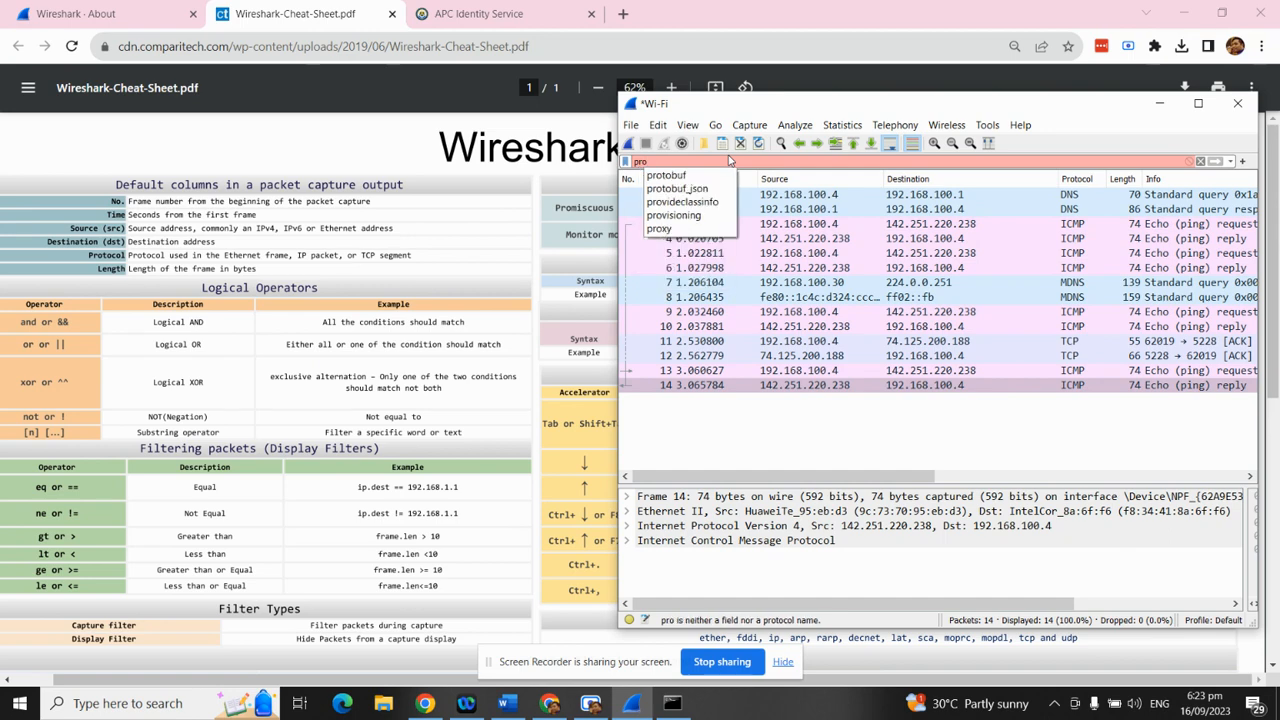
{"action": "key", "text": "BackSpace"}
{"action": "key", "text": "BackSpace"}
{"action": "key", "text": "BackSpace"}
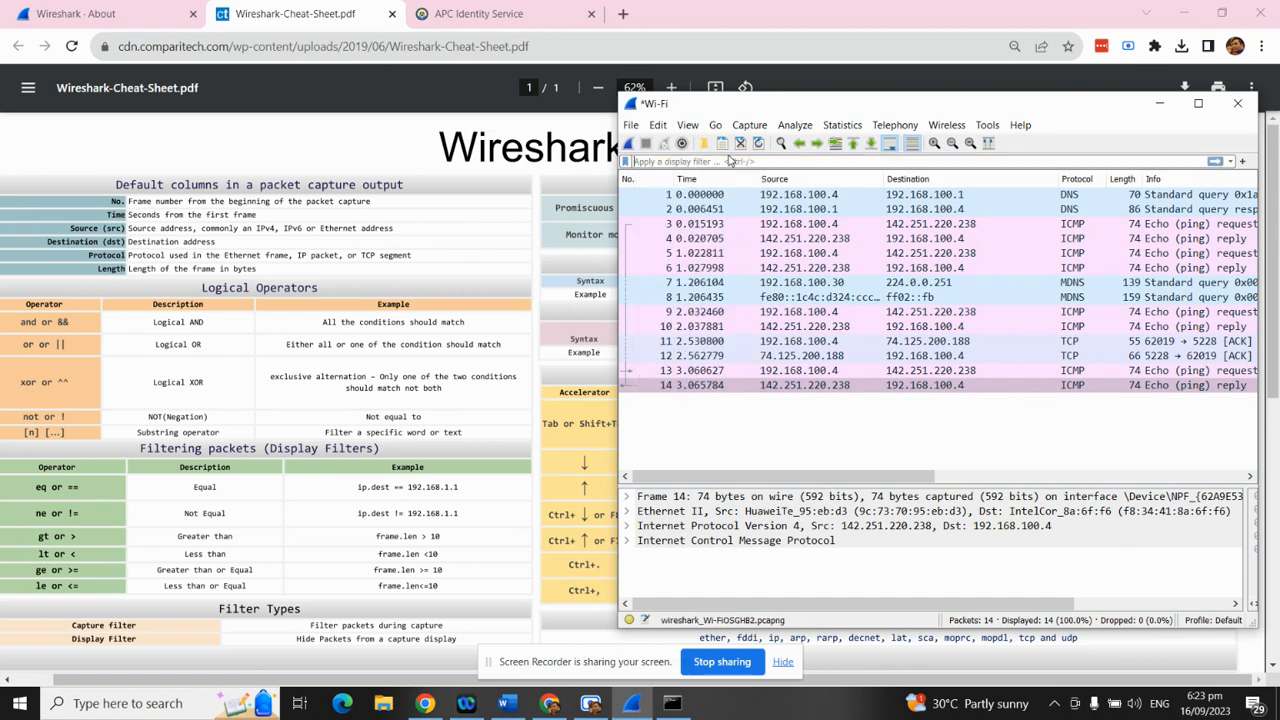
{"action": "type", "text": "i"}
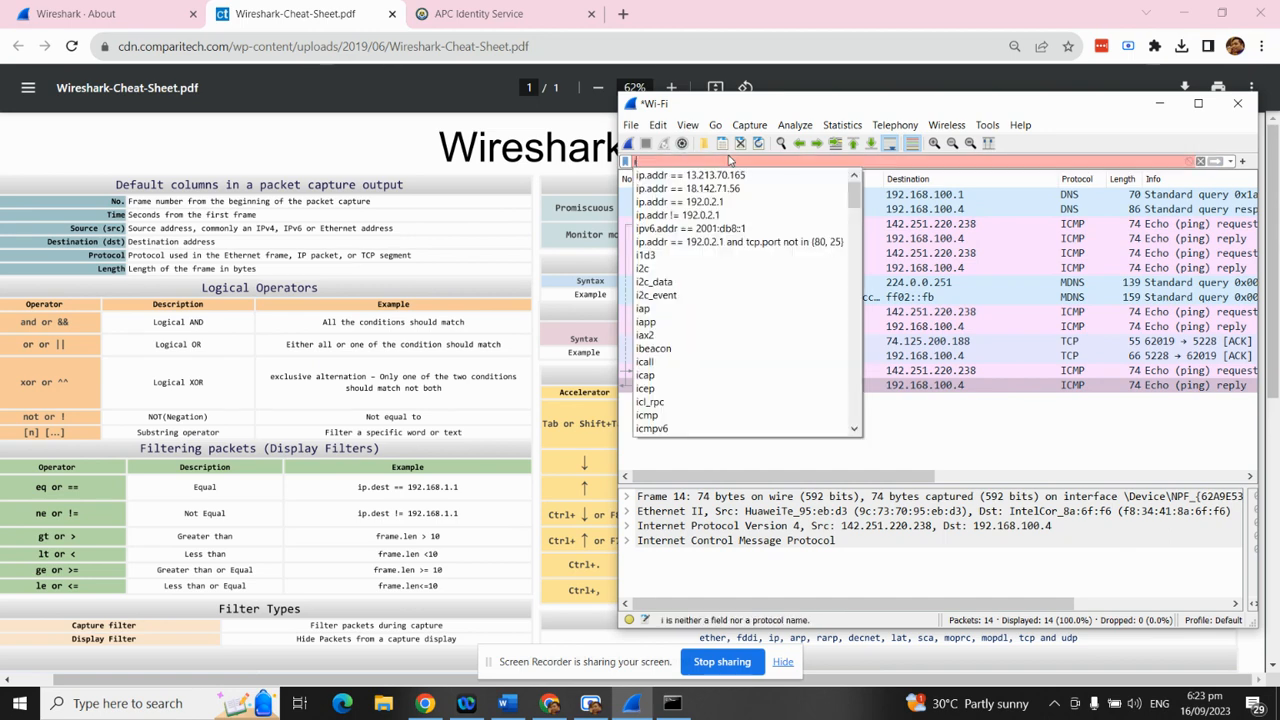
{"action": "key", "text": "BackSpace"}
{"action": "type", "text": "icmp"}
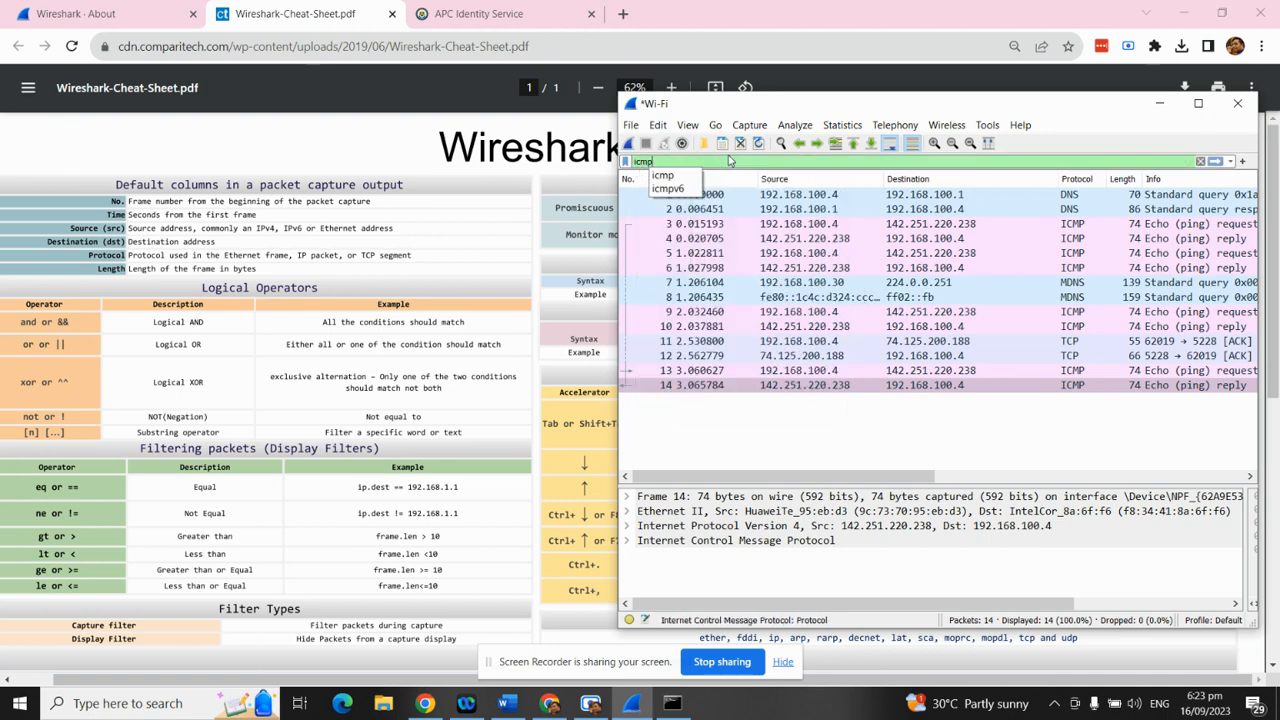
{"action": "left_click", "coordinate": [667, 178]}
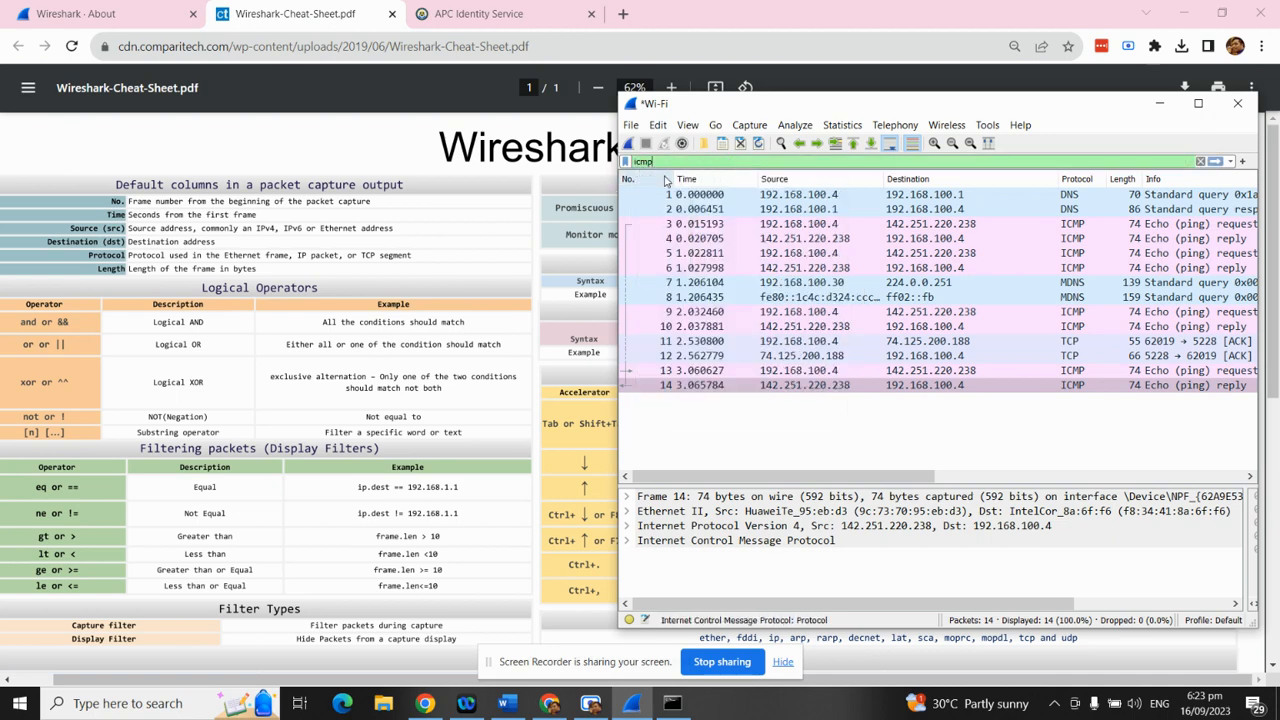
{"action": "key", "text": "Return"}
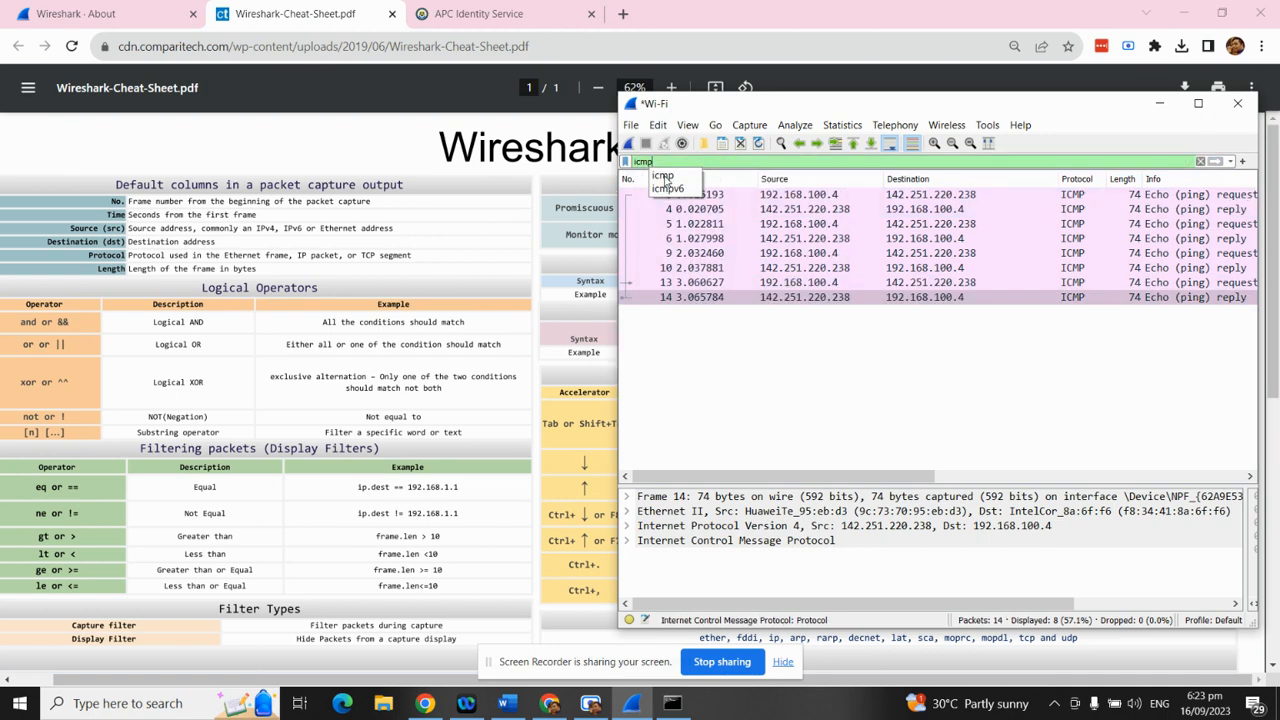
Resize the Wireshark capture window, then minimize it
{"action": "left_click", "coordinate": [1115, 105]}
{"action": "left_click", "coordinate": [1199, 103]}
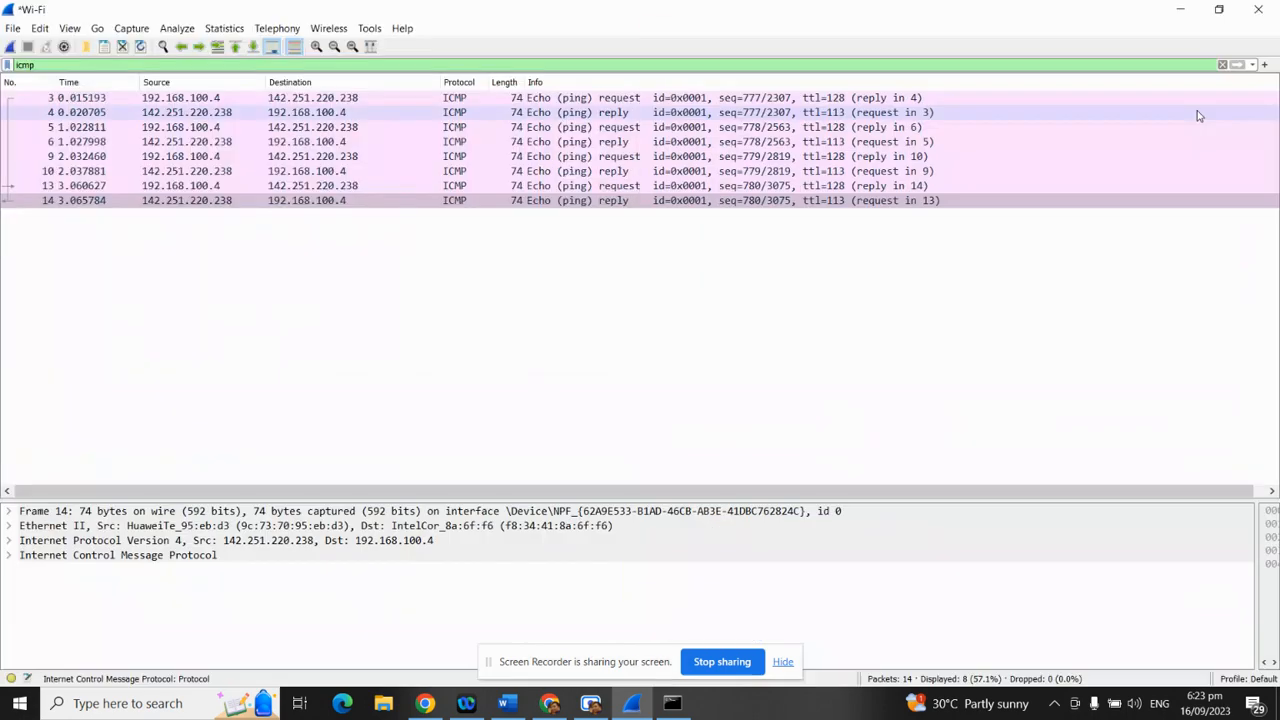
{"action": "left_click_drag", "start_coordinate": [116, 6], "coordinate": [710, 83]}
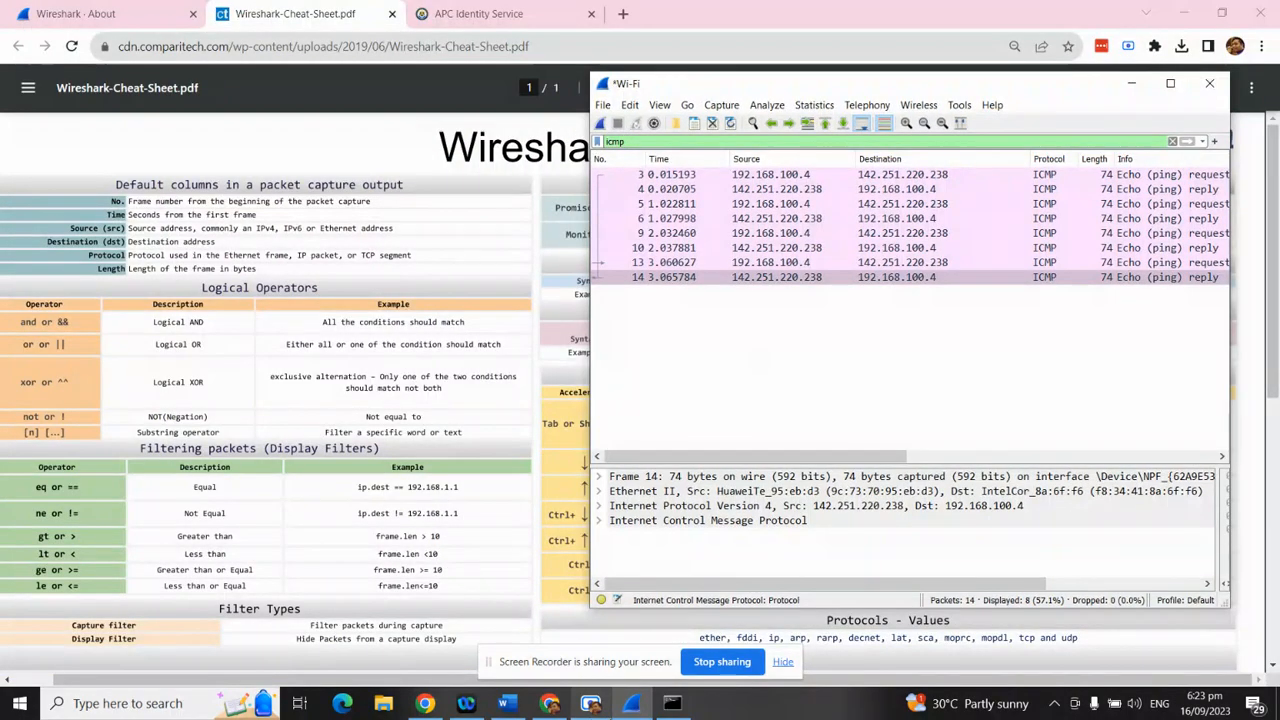
{"action": "left_click", "coordinate": [640, 712]}
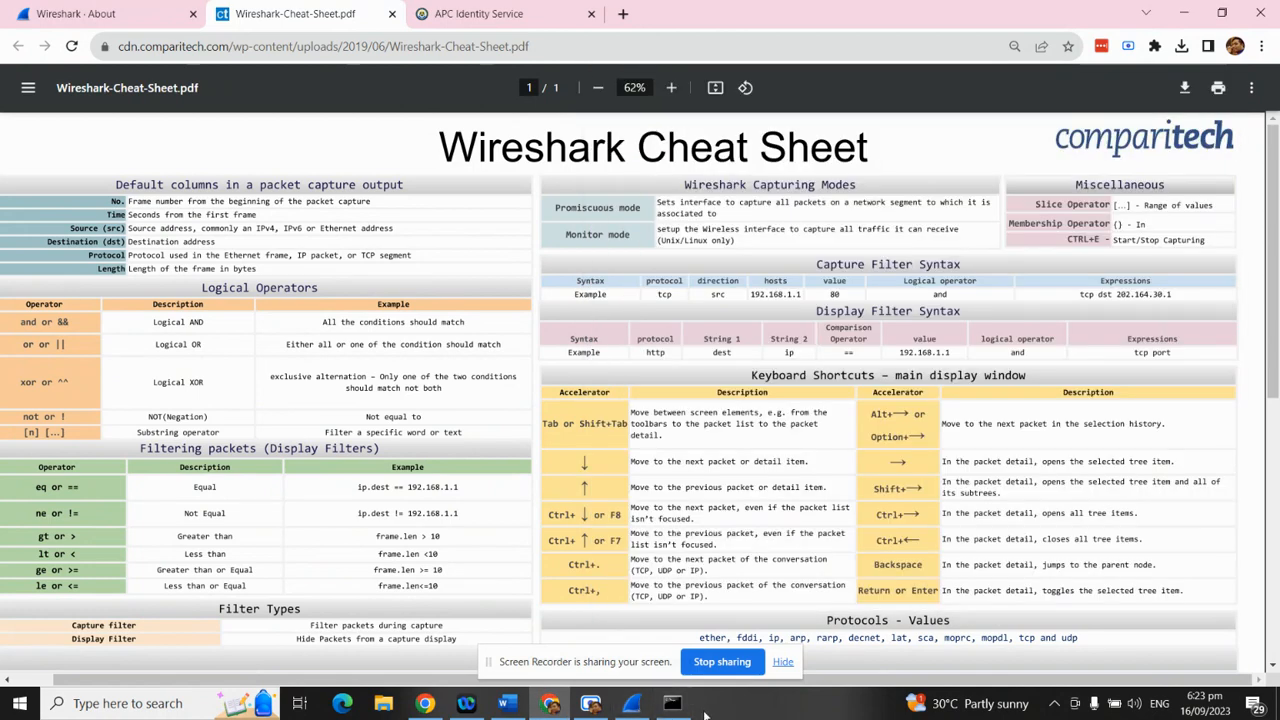
{"action": "left_click", "coordinate": [507, 703]}
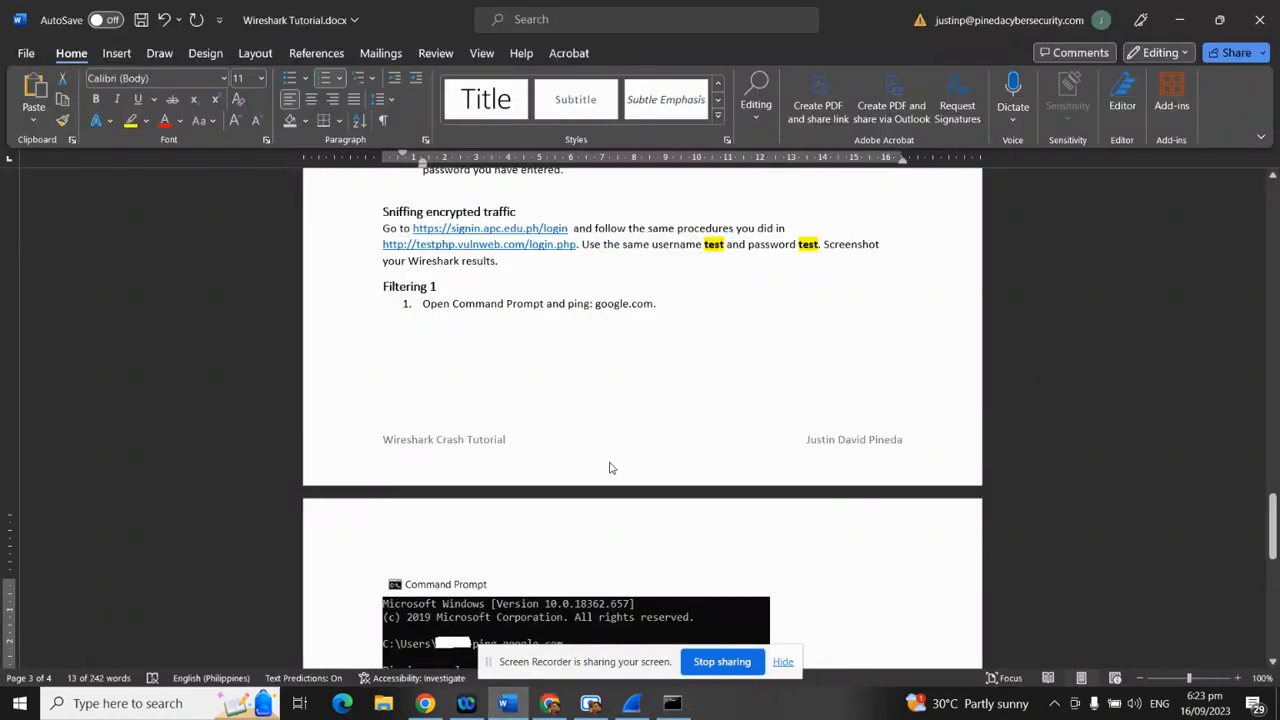
{"action": "scroll", "coordinate": [608, 466], "scroll_direction": "down", "scroll_amount": 8}
{"action": "left_click", "coordinate": [427, 416]}
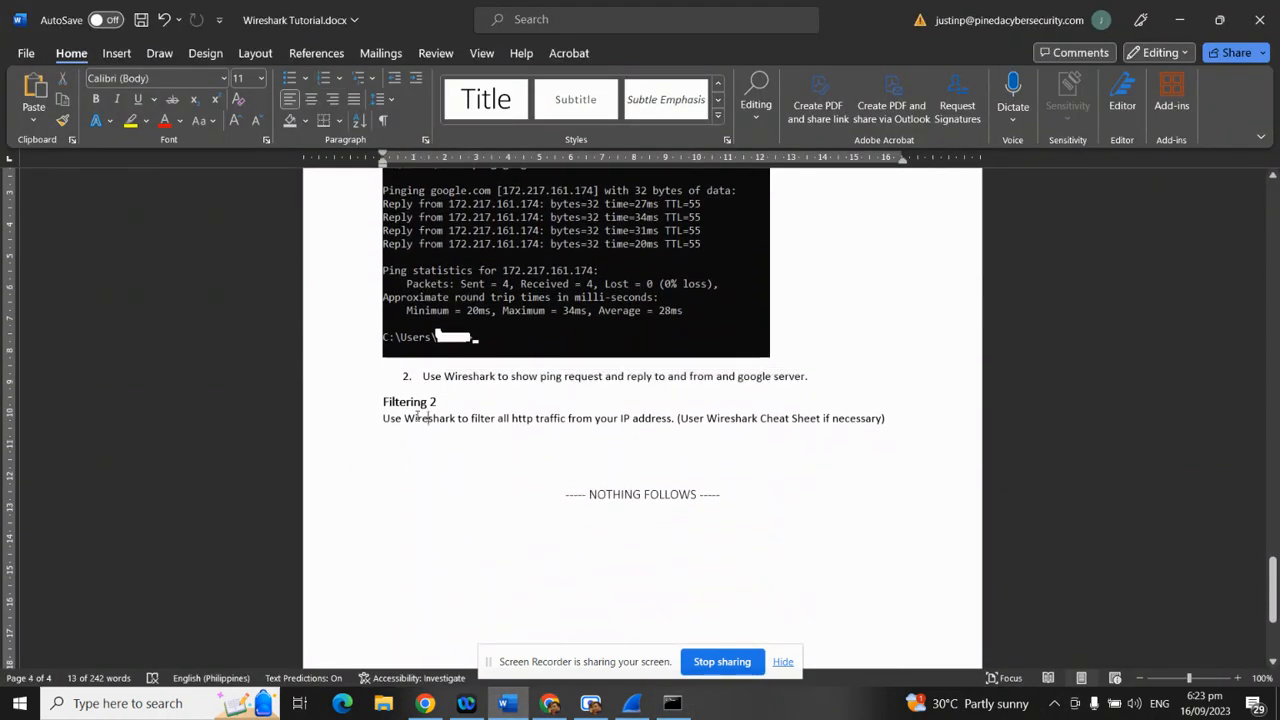
{"action": "left_click_drag", "start_coordinate": [384, 418], "coordinate": [905, 422]}
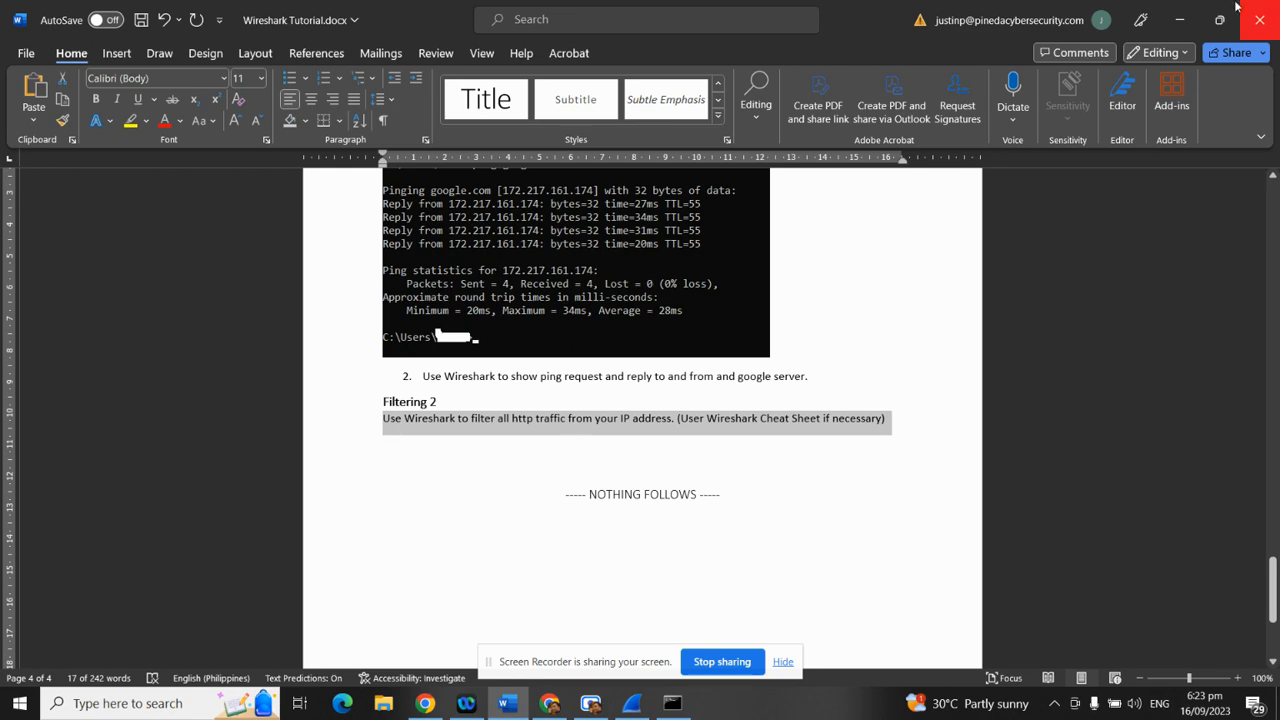
{"action": "left_click", "coordinate": [1181, 20]}
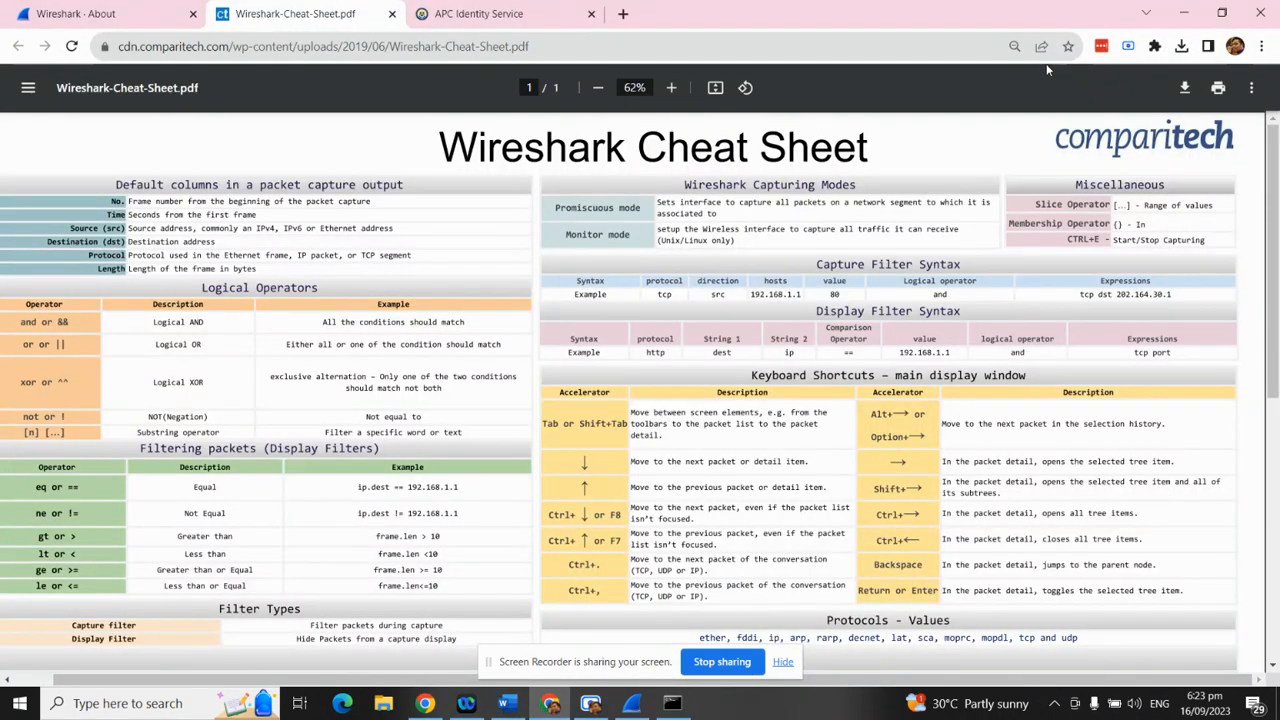
Enter testphp.vulnweb.com/login.php in the APC tab's address bar while starting a new Wireshark capture
{"action": "left_click", "coordinate": [495, 15]}
{"action": "triple_click", "coordinate": [165, 47]}
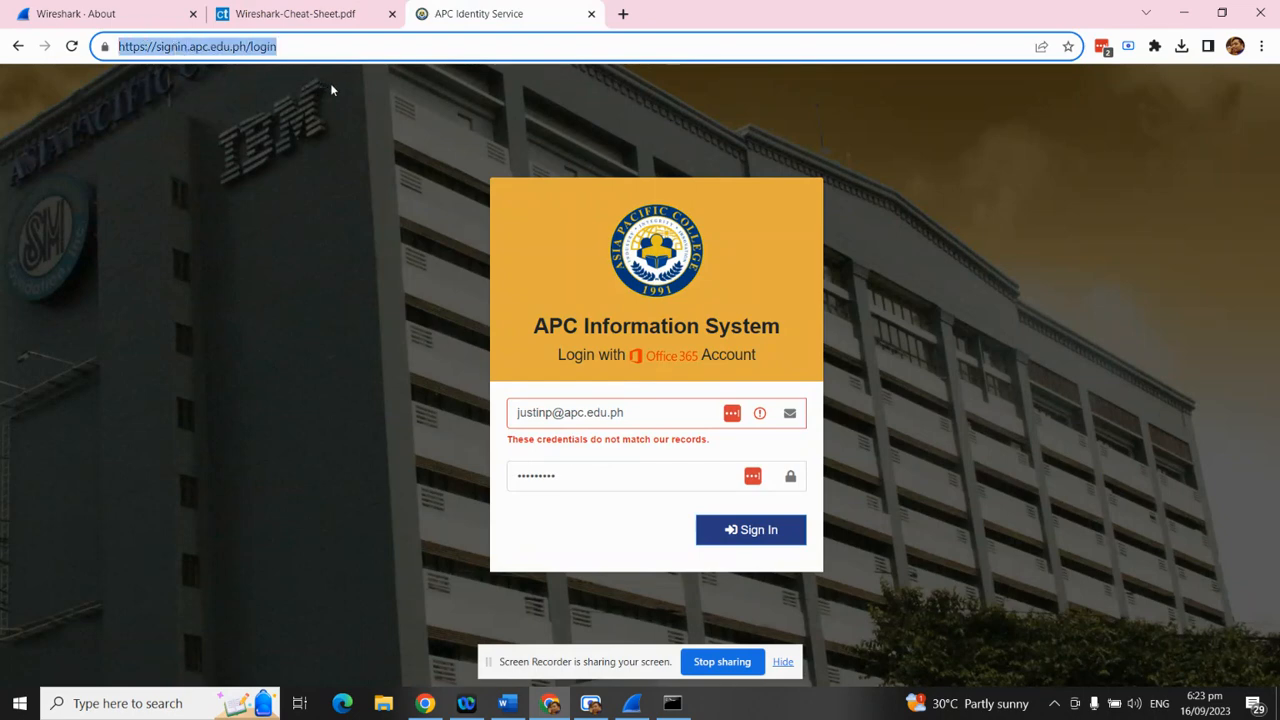
{"action": "type", "text": "test"}
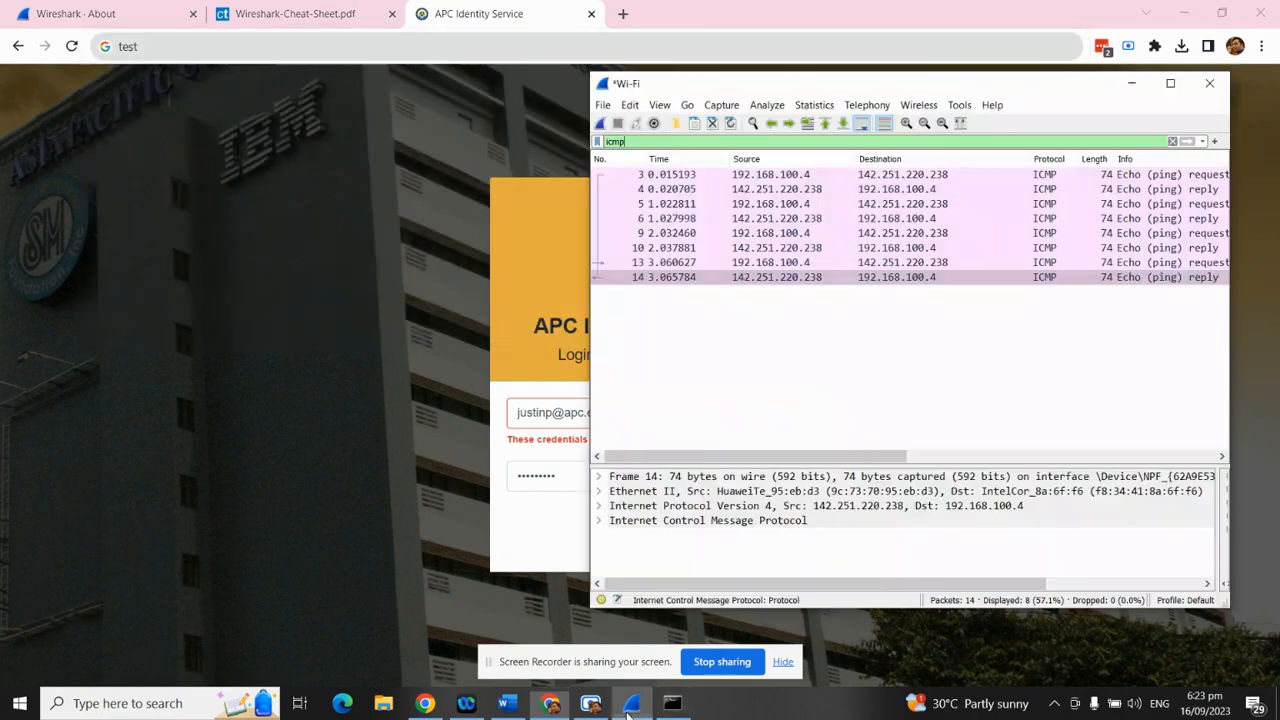
{"action": "left_click", "coordinate": [631, 703]}
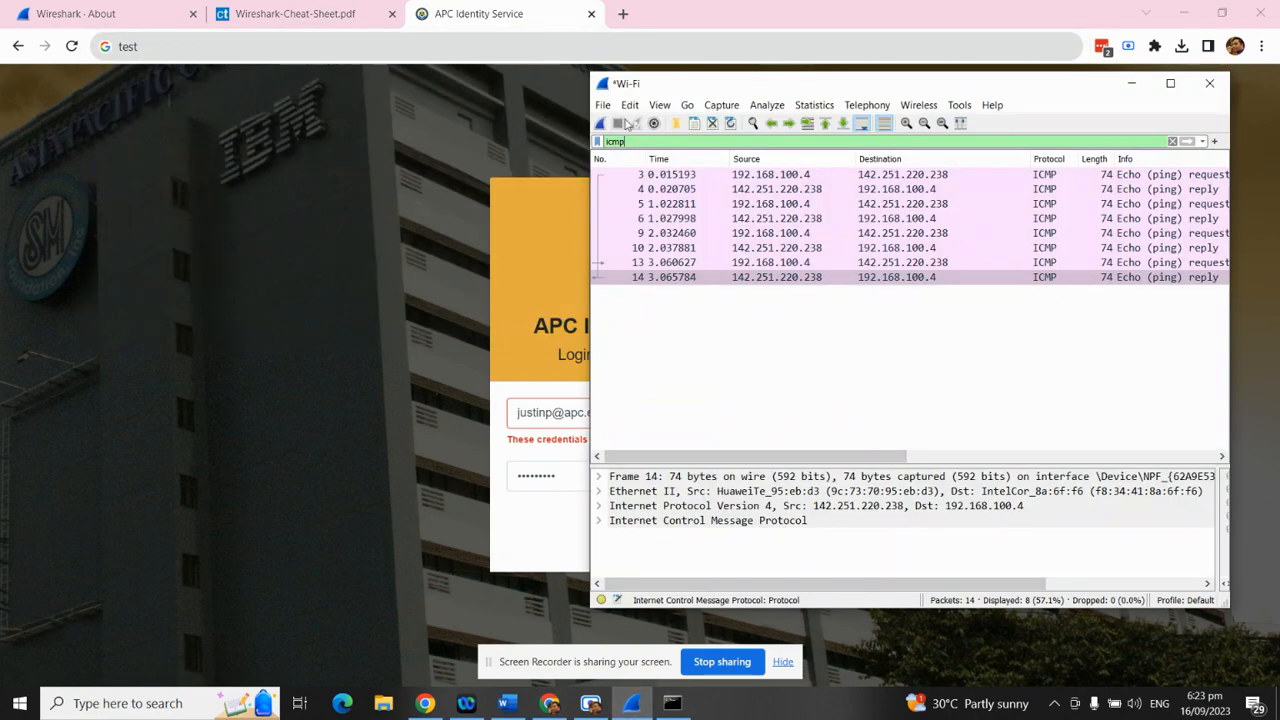
{"action": "left_click", "coordinate": [601, 123]}
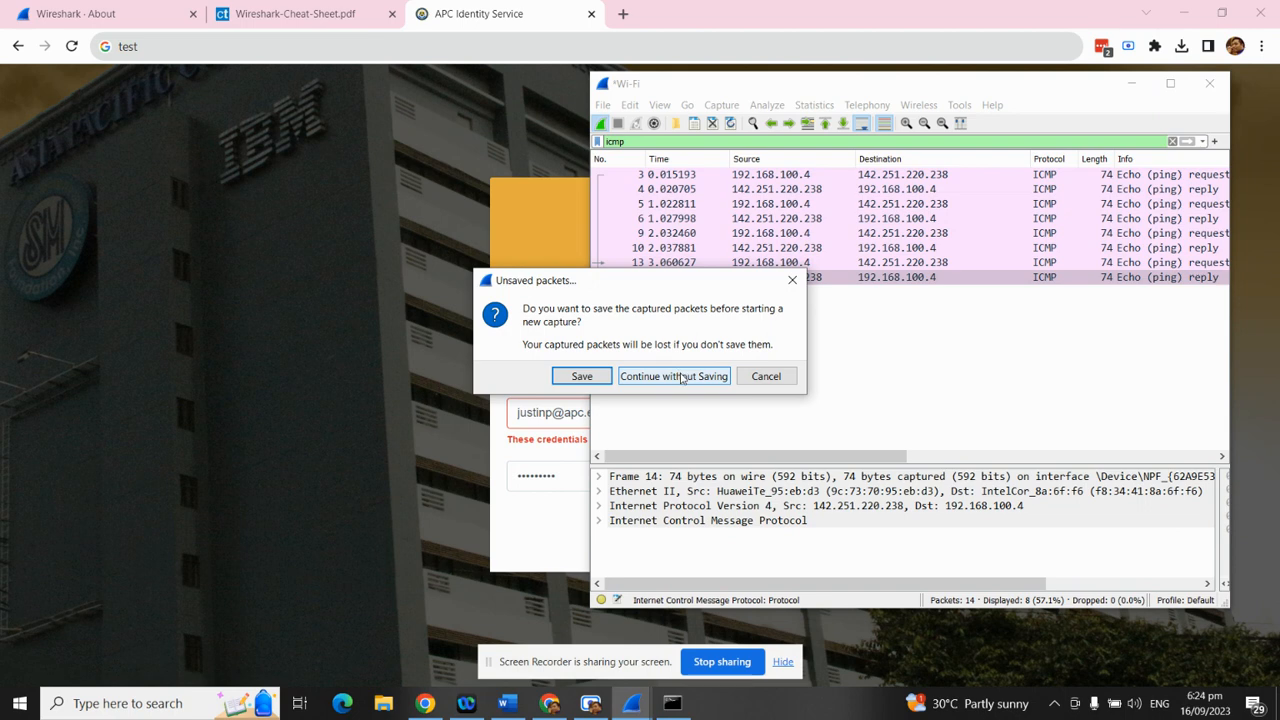
{"action": "left_click", "coordinate": [250, 68]}
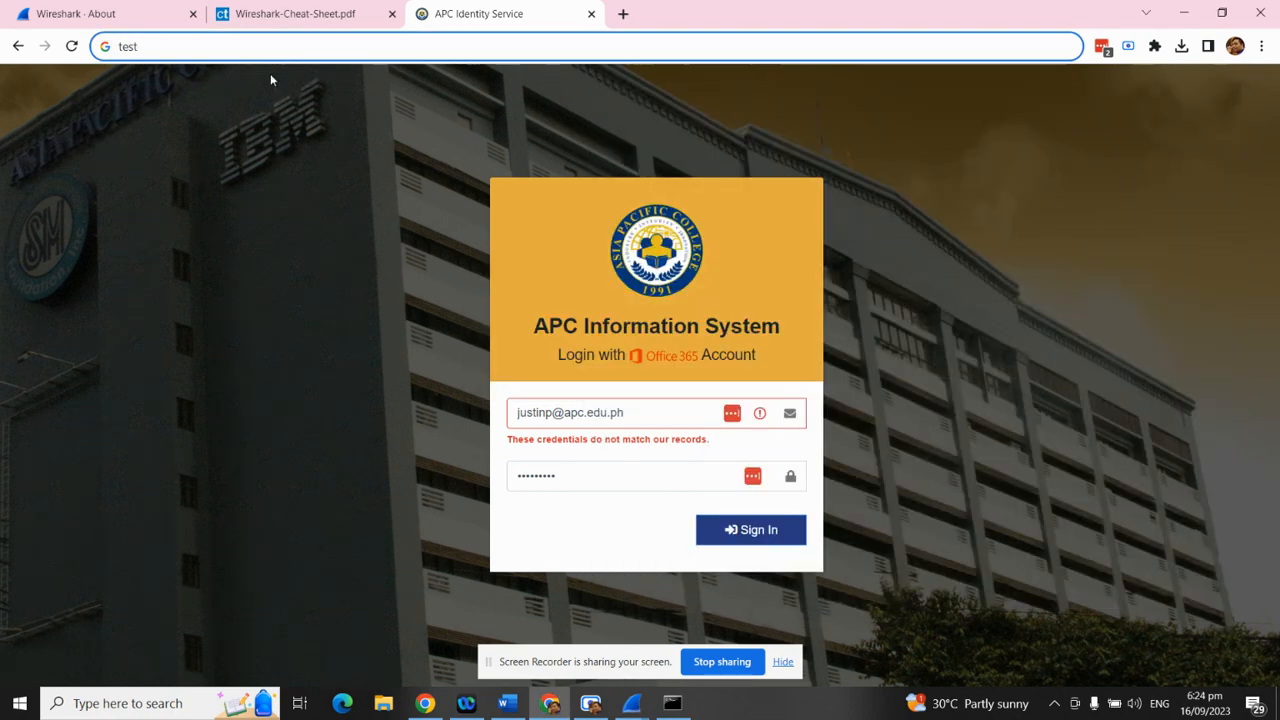
{"action": "key", "text": "BackSpace"}
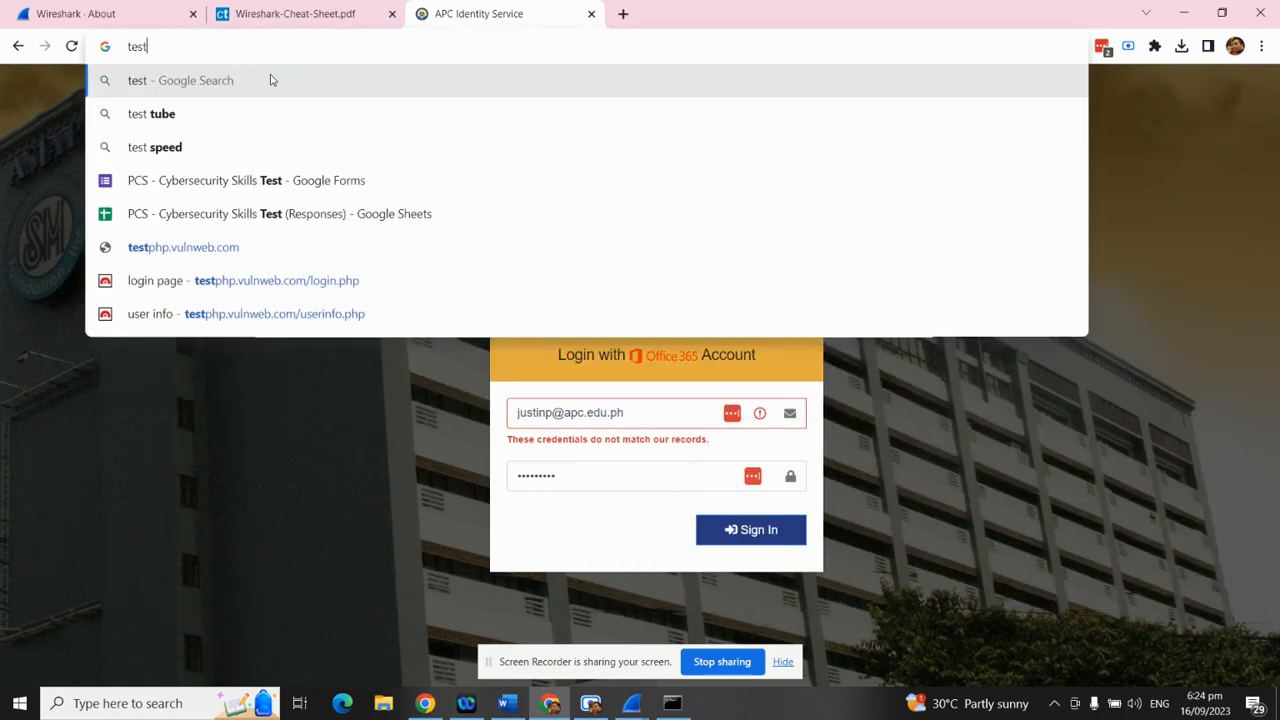
{"action": "type", "text": "php"}
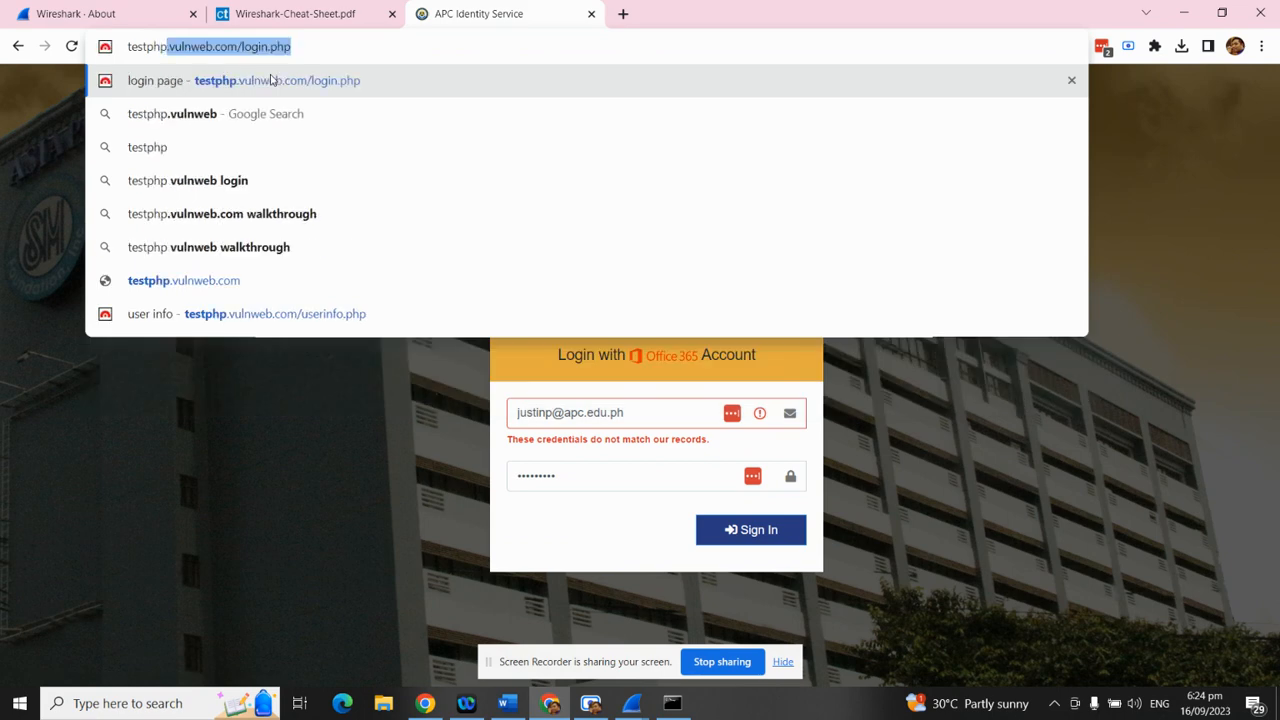
{"action": "key", "text": "Right"}
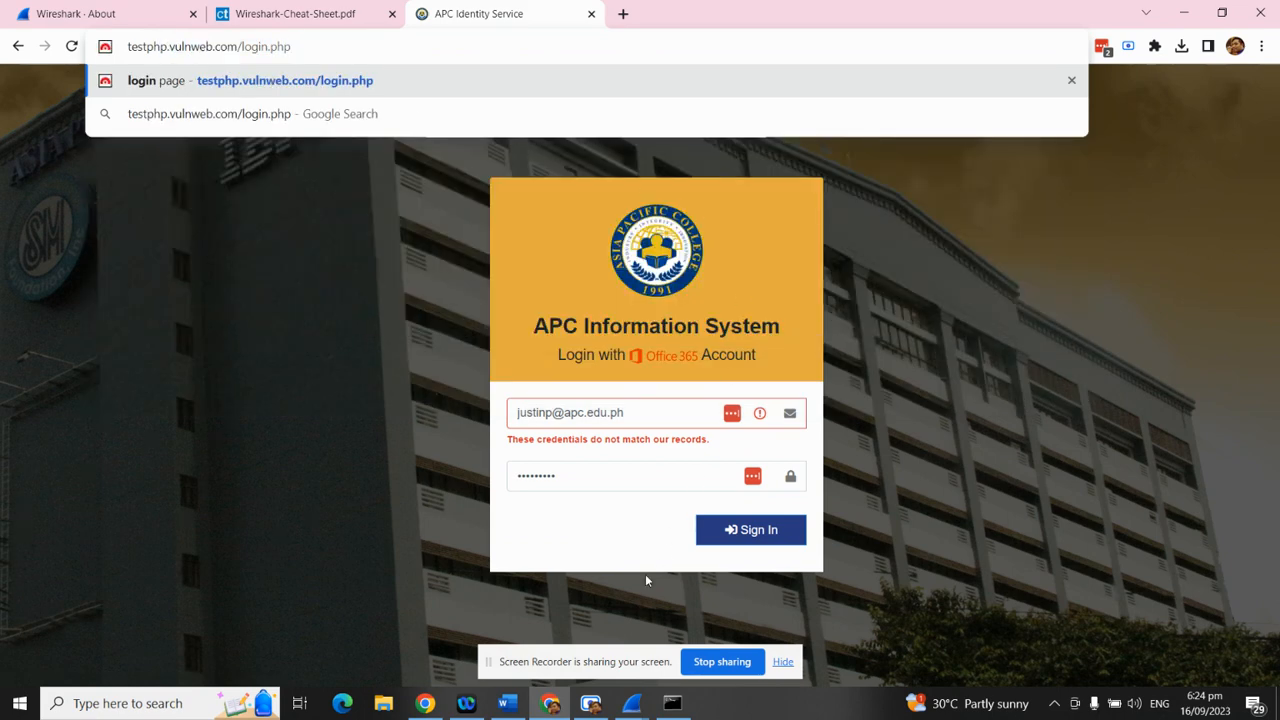
Restart the capture with Continue without Saving and load the testphp login page
{"action": "left_click", "coordinate": [632, 703]}
{"action": "left_click", "coordinate": [699, 636]}
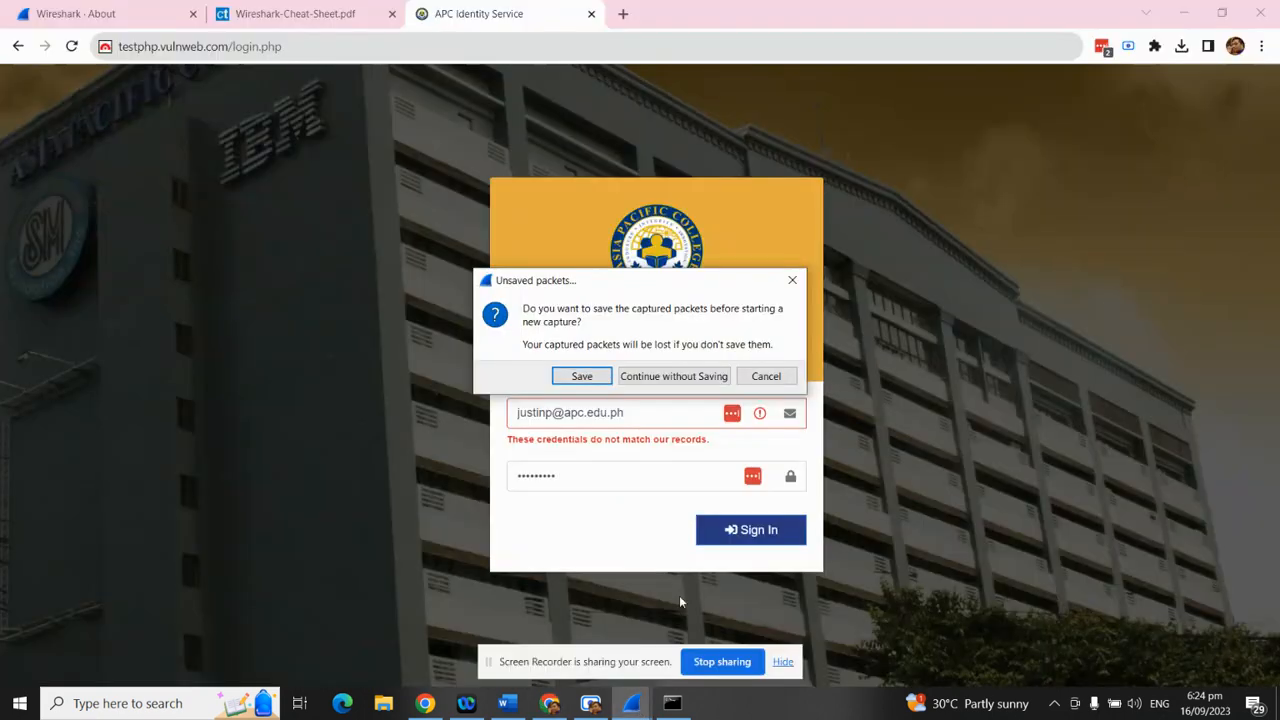
{"action": "left_click", "coordinate": [674, 376]}
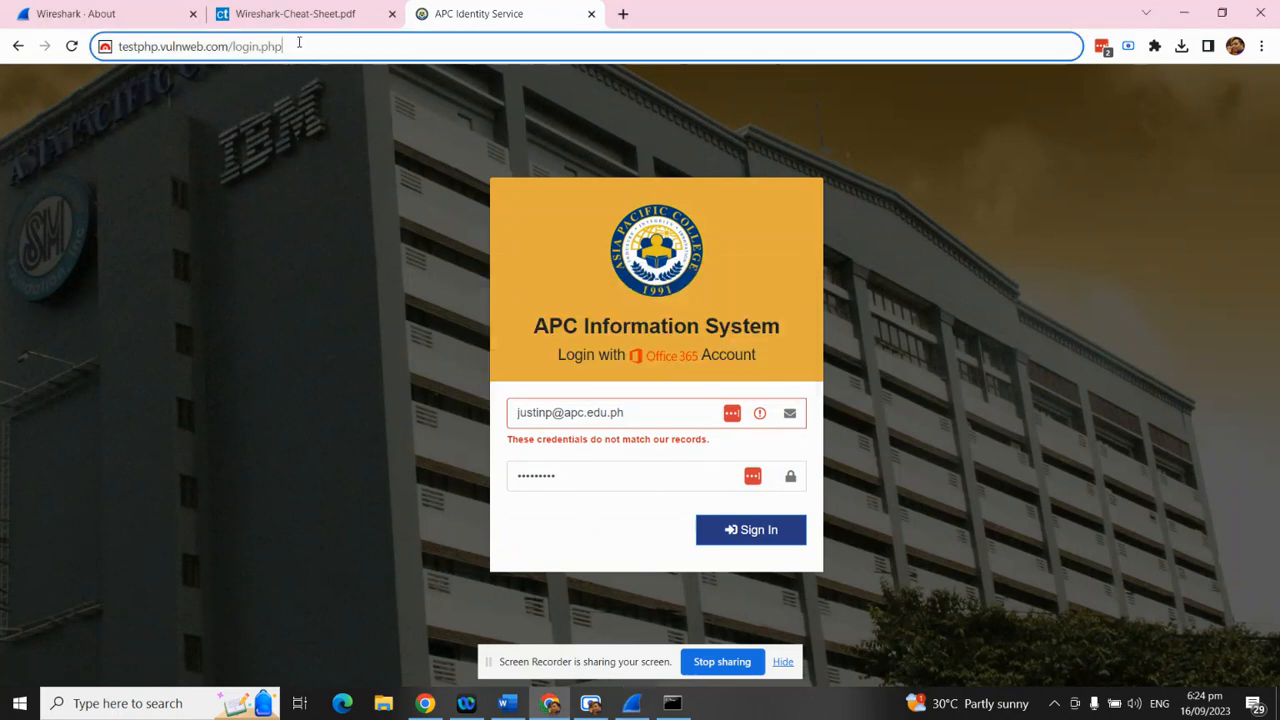
{"action": "key", "text": "Return"}
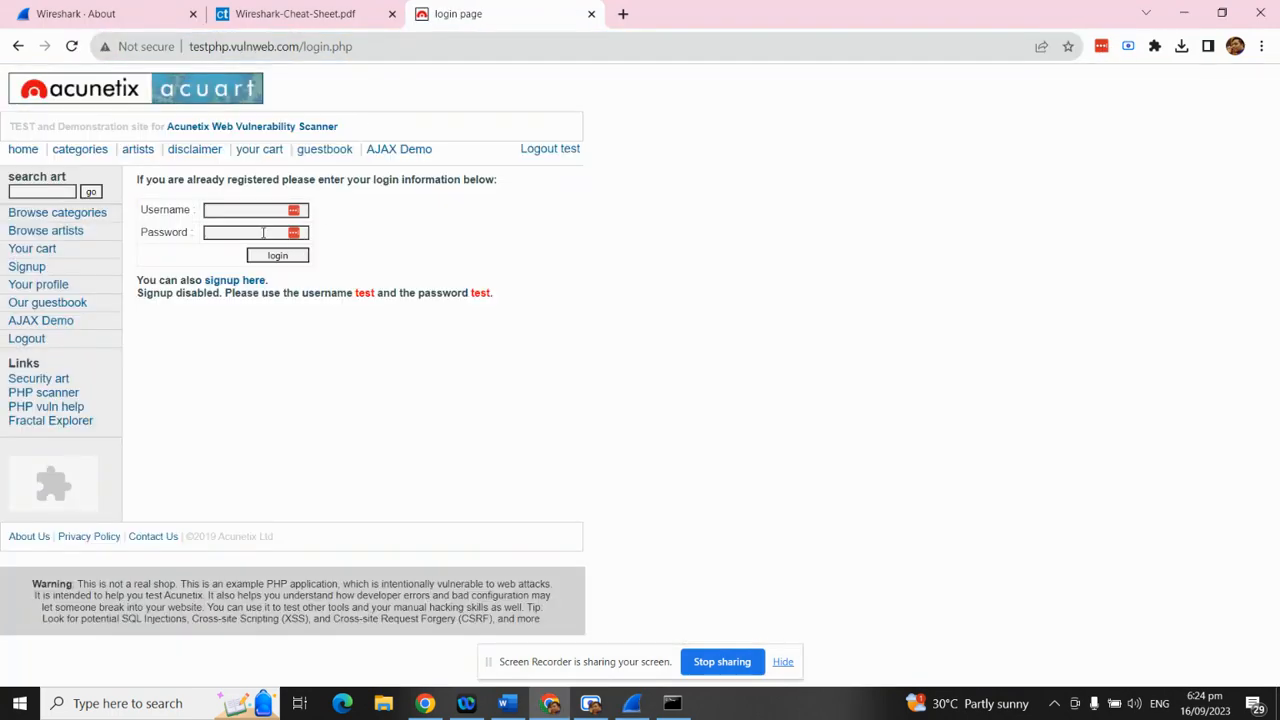
Visit the categories, guestbook, logout, profile and artists pages on testphp.vulnweb.com, then return to Wireshark
{"action": "left_click", "coordinate": [40, 212]}
{"action": "left_click", "coordinate": [48, 303]}
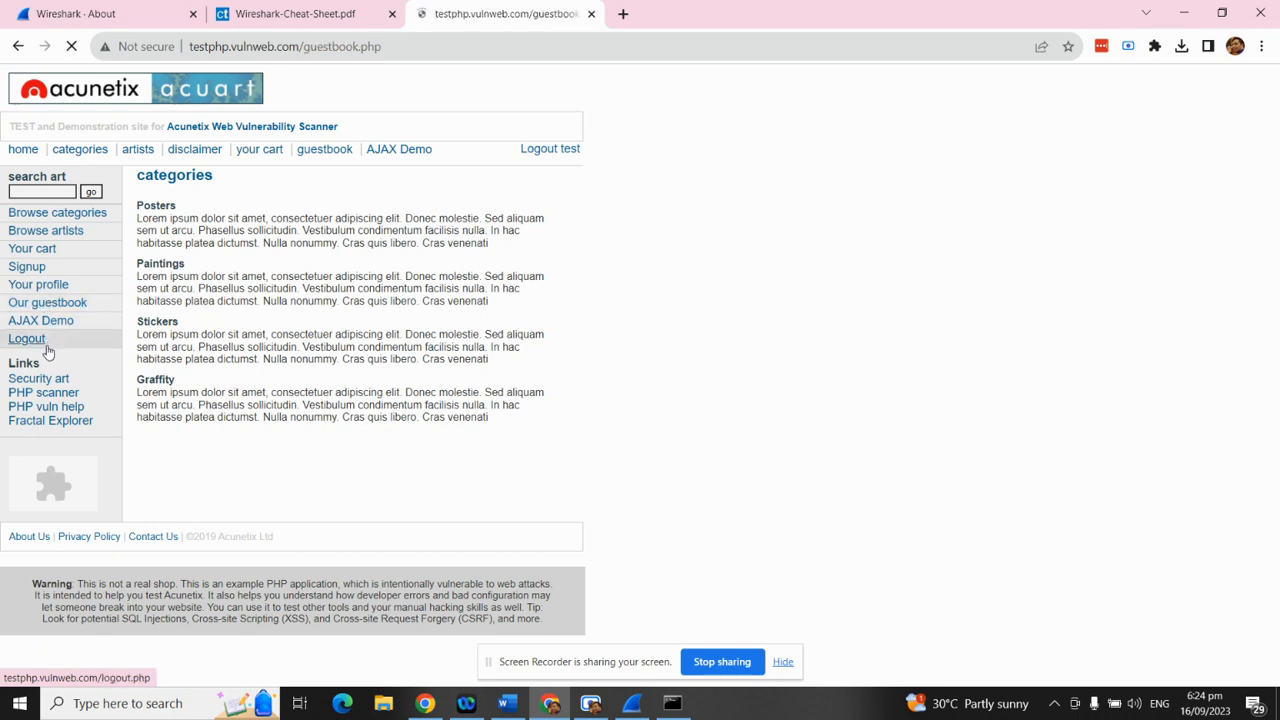
{"action": "left_click", "coordinate": [30, 338]}
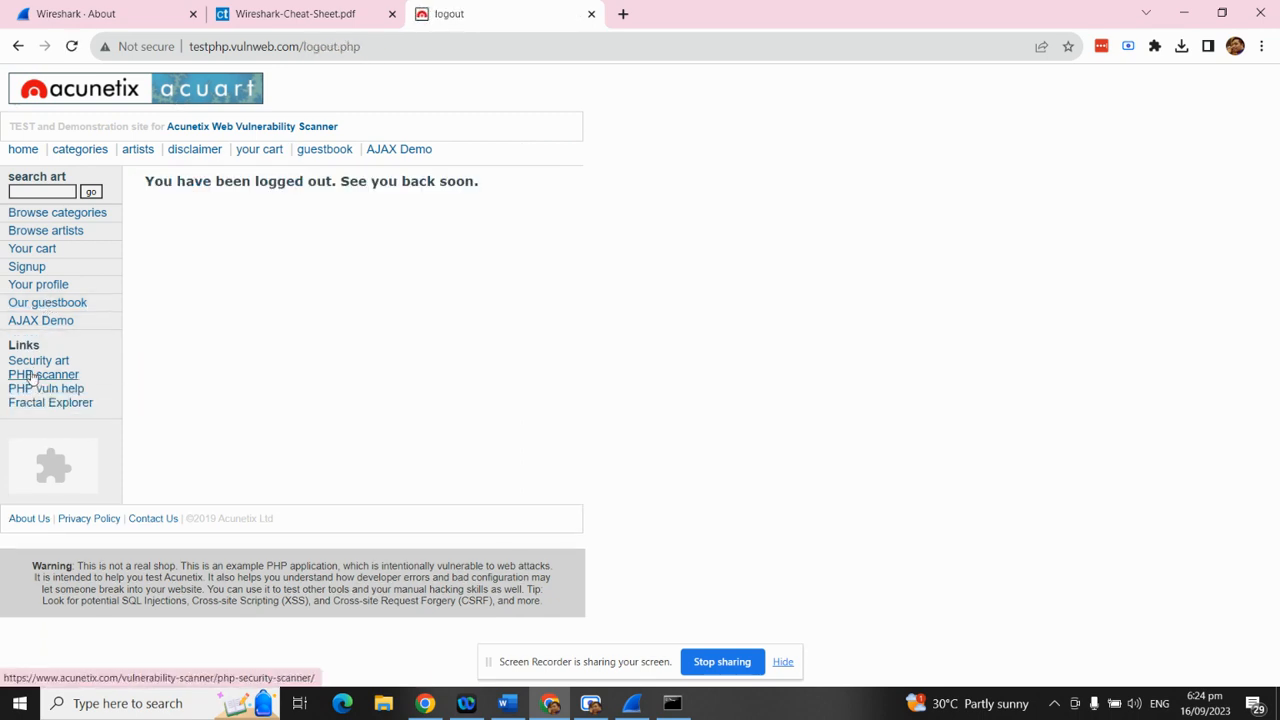
{"action": "left_click", "coordinate": [38, 285]}
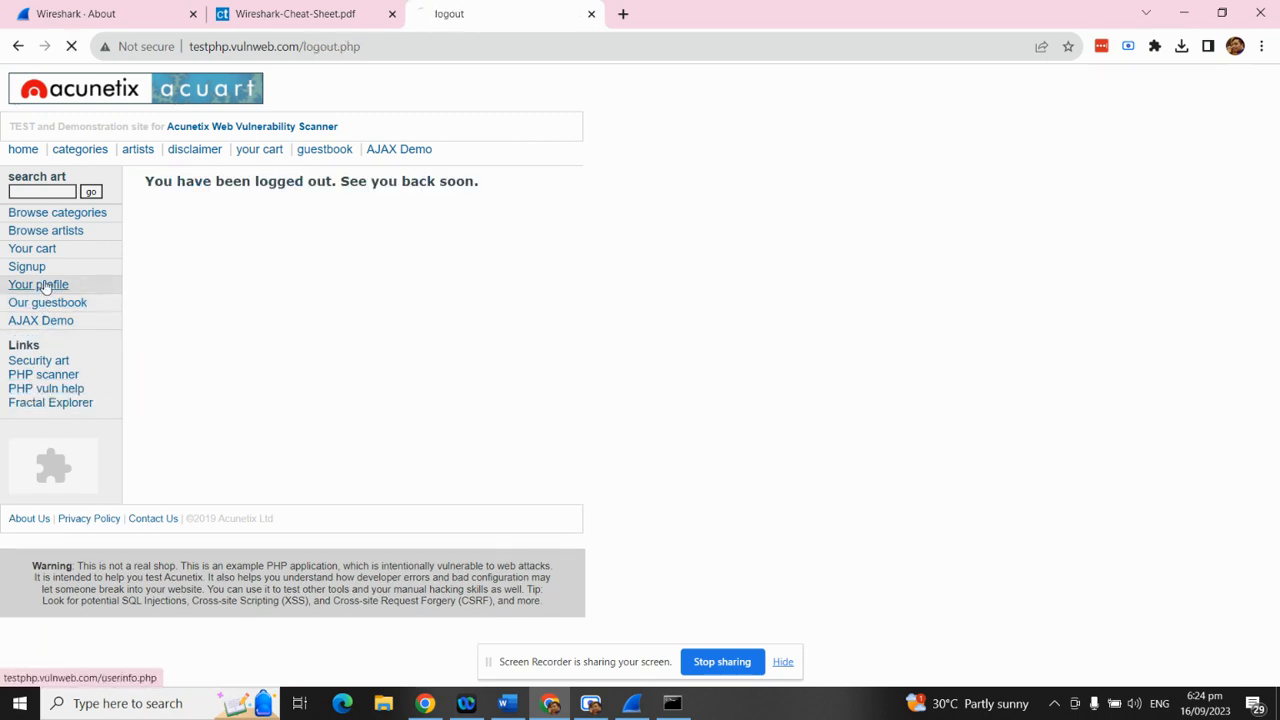
{"action": "left_click", "coordinate": [70, 150]}
{"action": "left_click", "coordinate": [137, 150]}
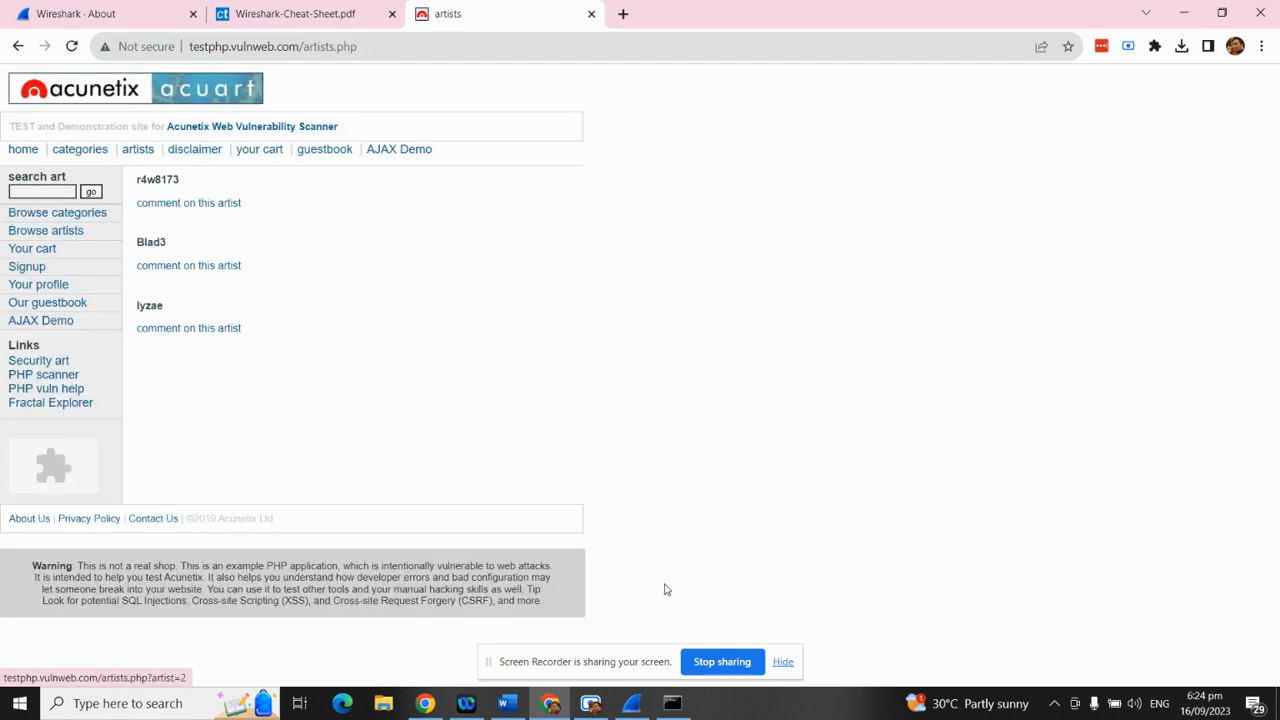
{"action": "left_click", "coordinate": [633, 704]}
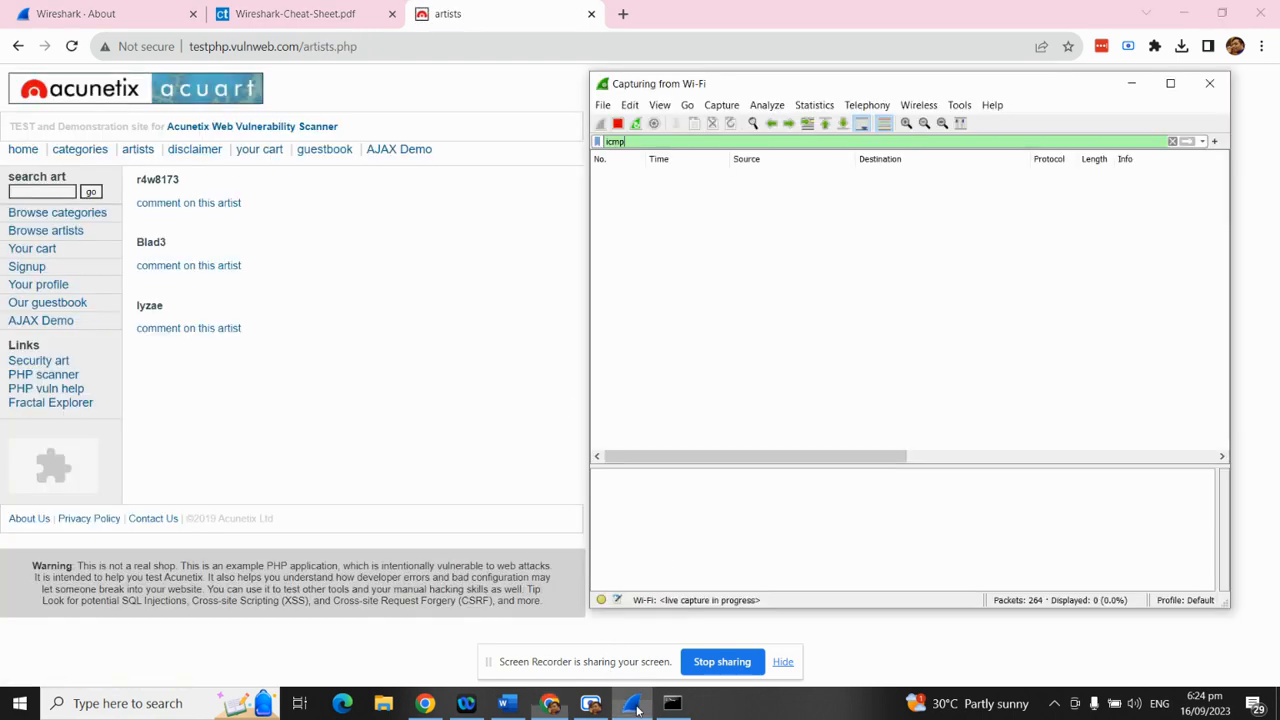
Stop the capture and apply the filter 'ip.addr == 192.168.100.4 && http', showing 20 of 290 packets
{"action": "left_click", "coordinate": [617, 122]}
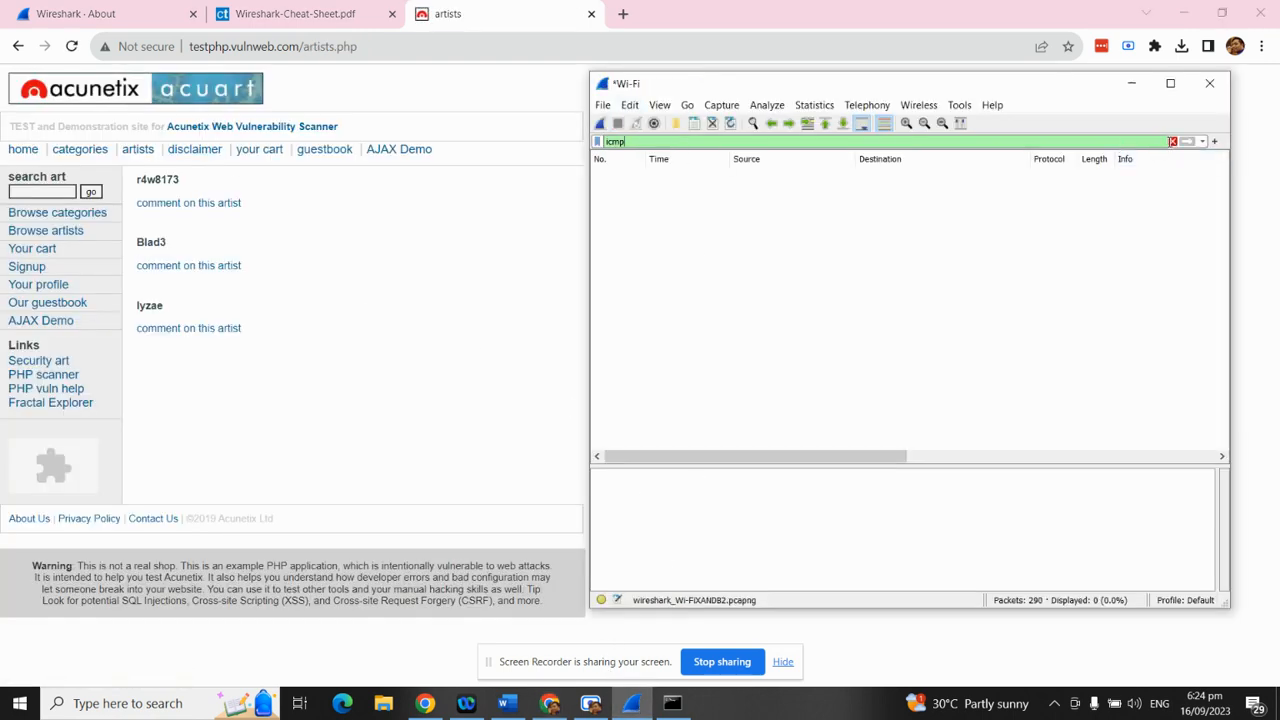
{"action": "left_click", "coordinate": [1172, 141]}
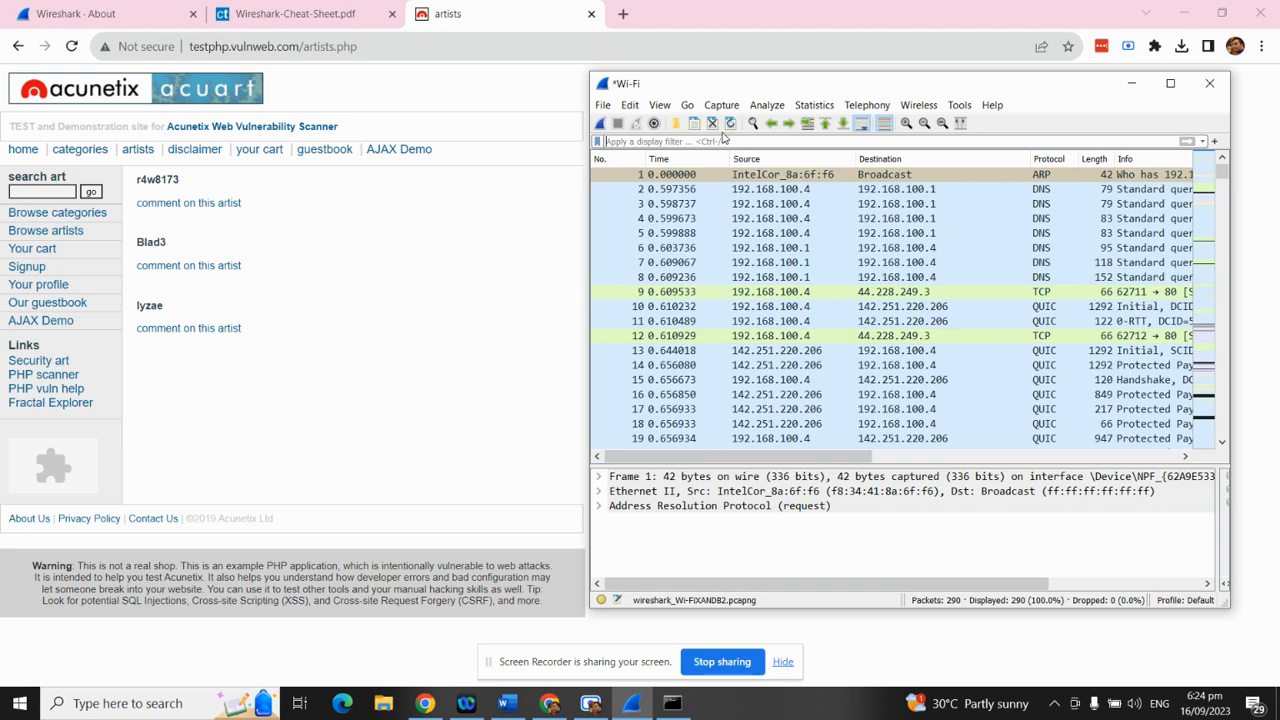
{"action": "type", "text": "ip"}
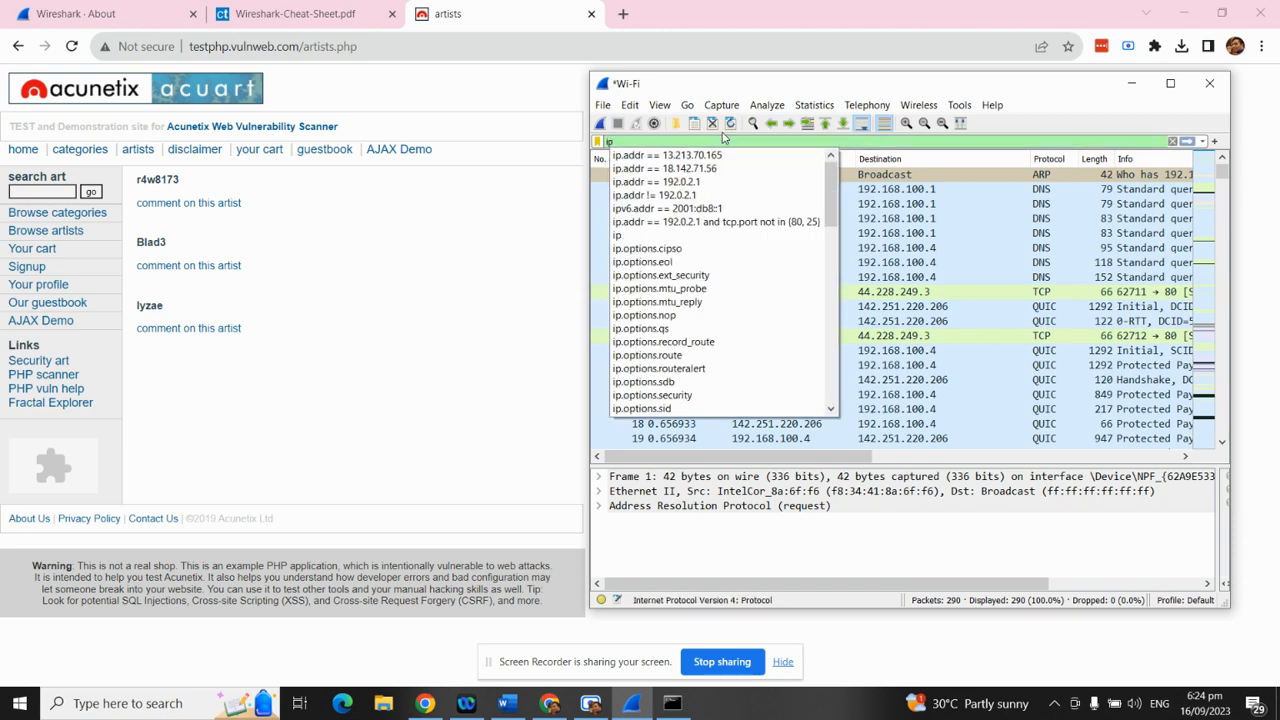
{"action": "type", "text": "."}
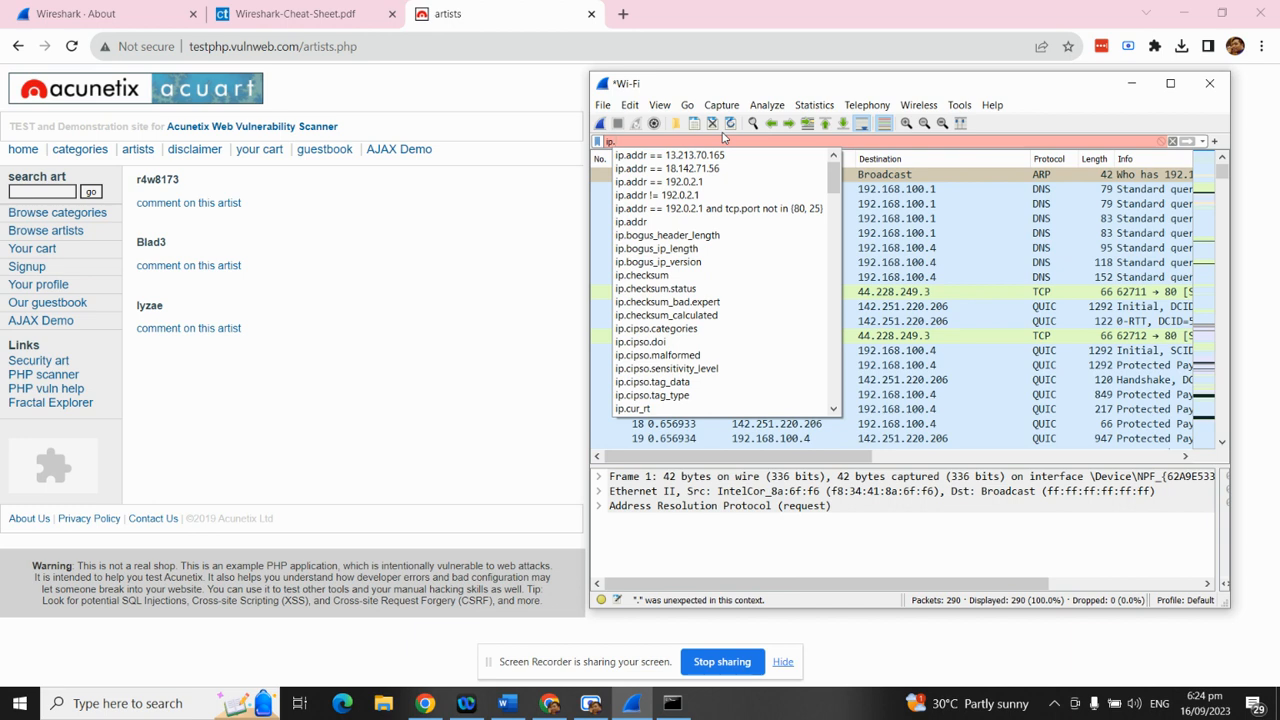
{"action": "type", "text": "addr"}
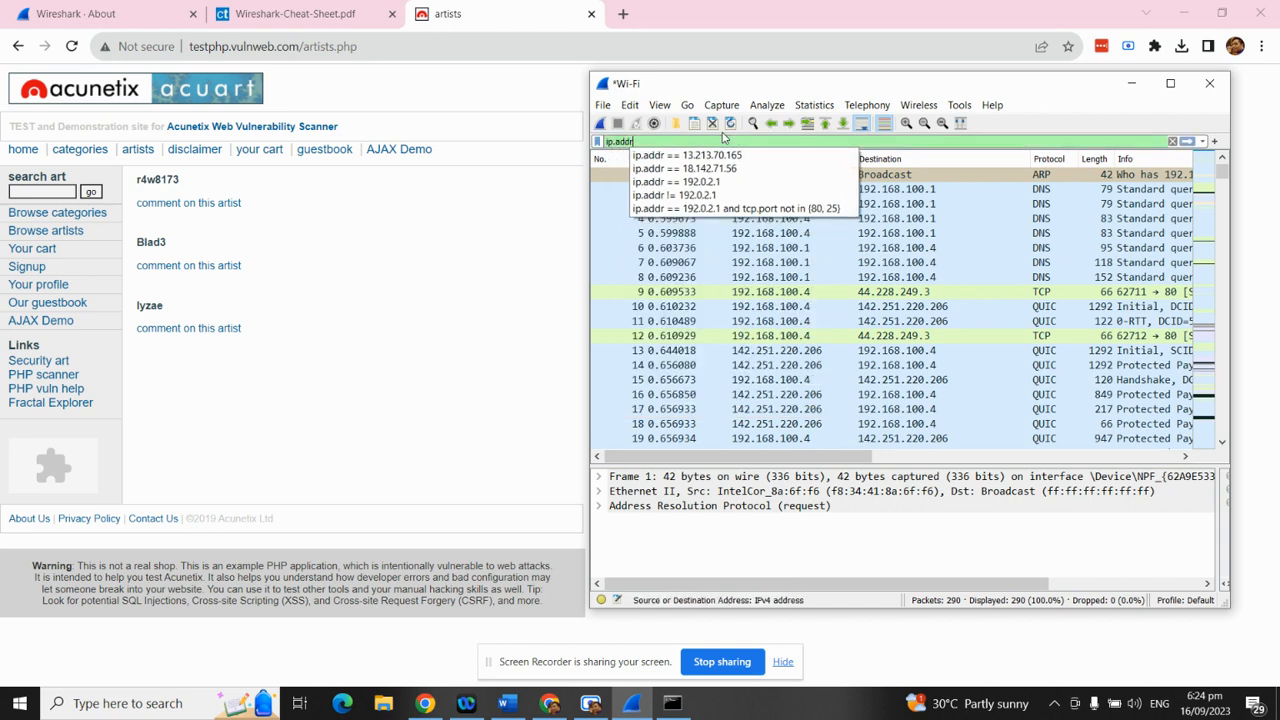
{"action": "type", "text": " == 19"}
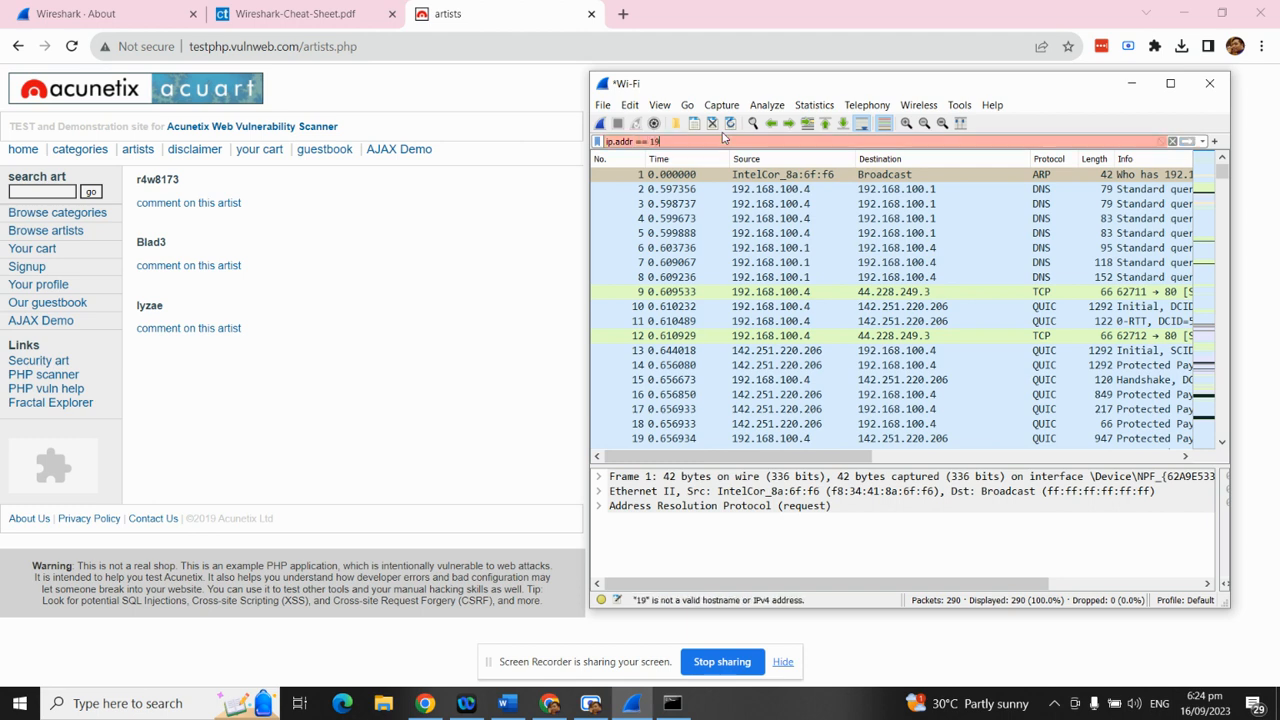
{"action": "type", "text": "2.16"}
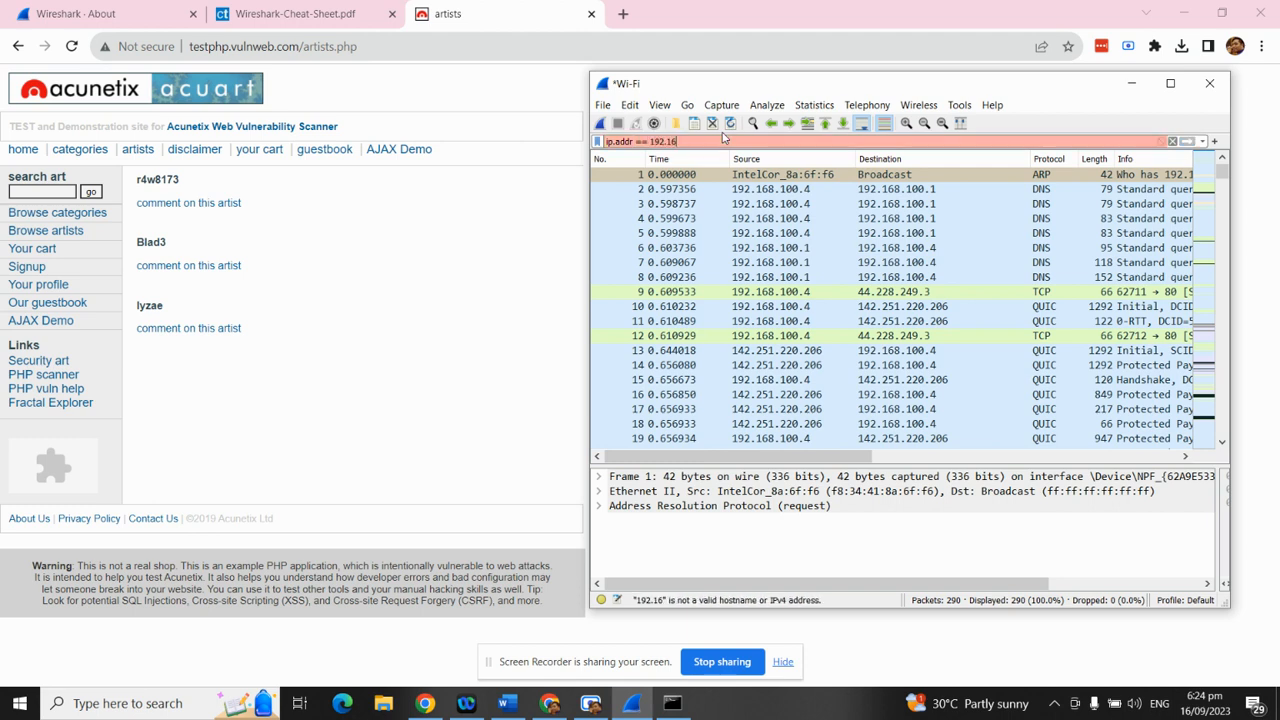
{"action": "type", "text": "8.100."}
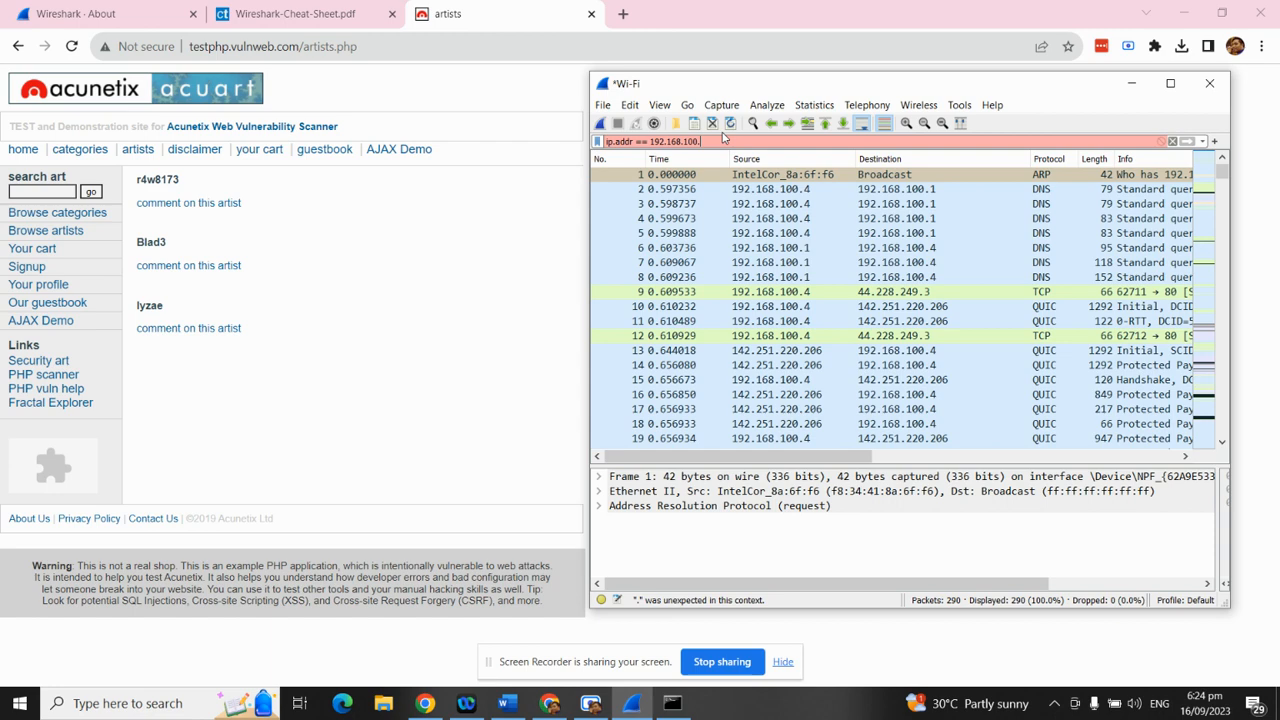
{"action": "type", "text": "4"}
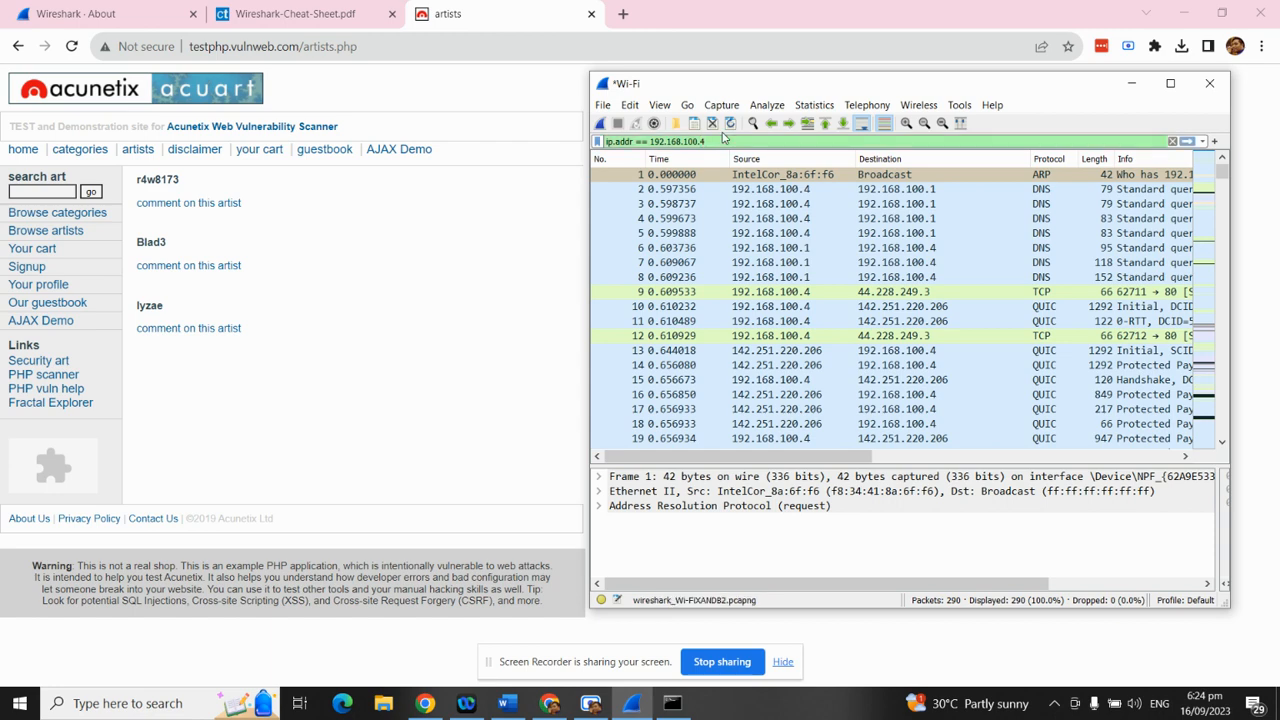
{"action": "type", "text": " && http"}
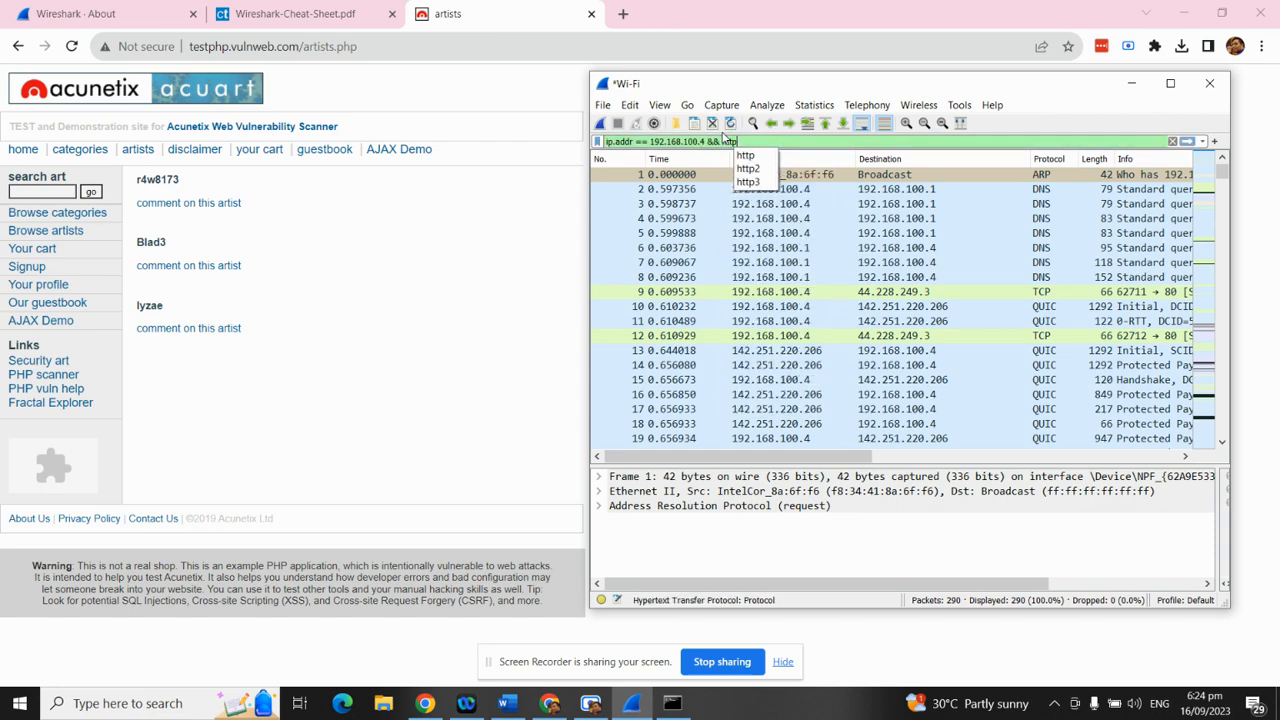
{"action": "left_click", "coordinate": [753, 155]}
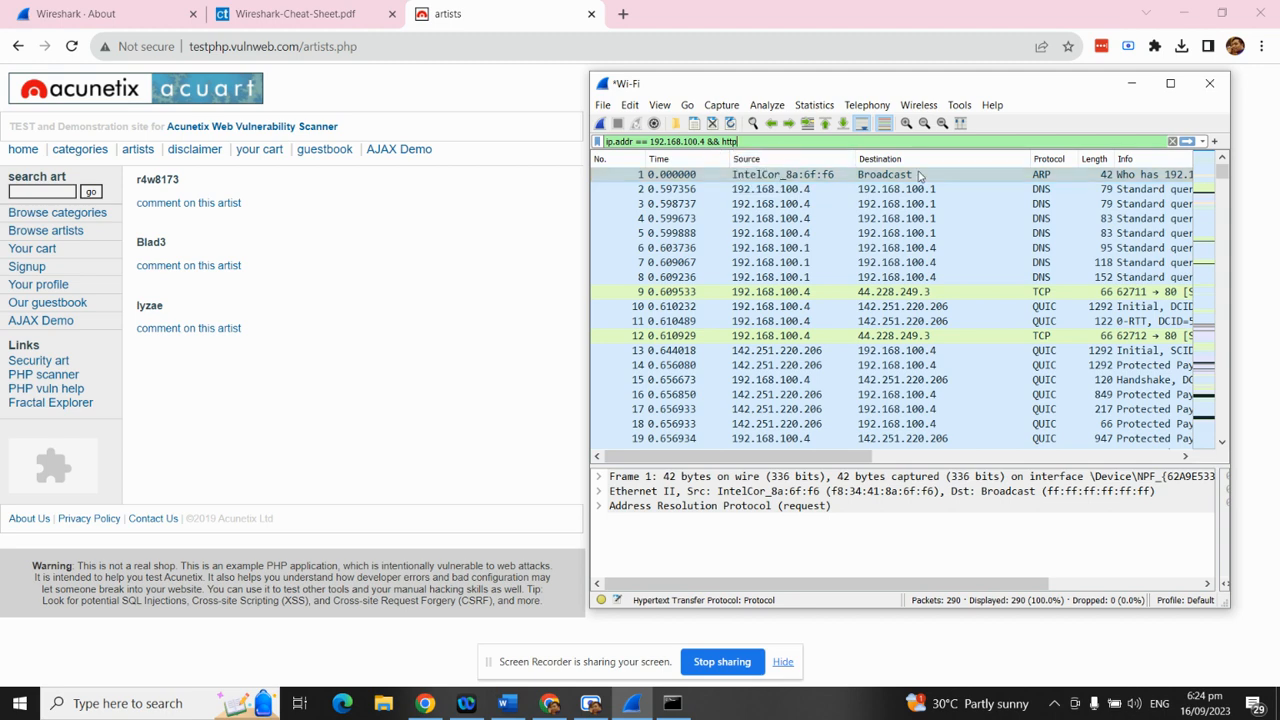
{"action": "key", "text": "Return"}
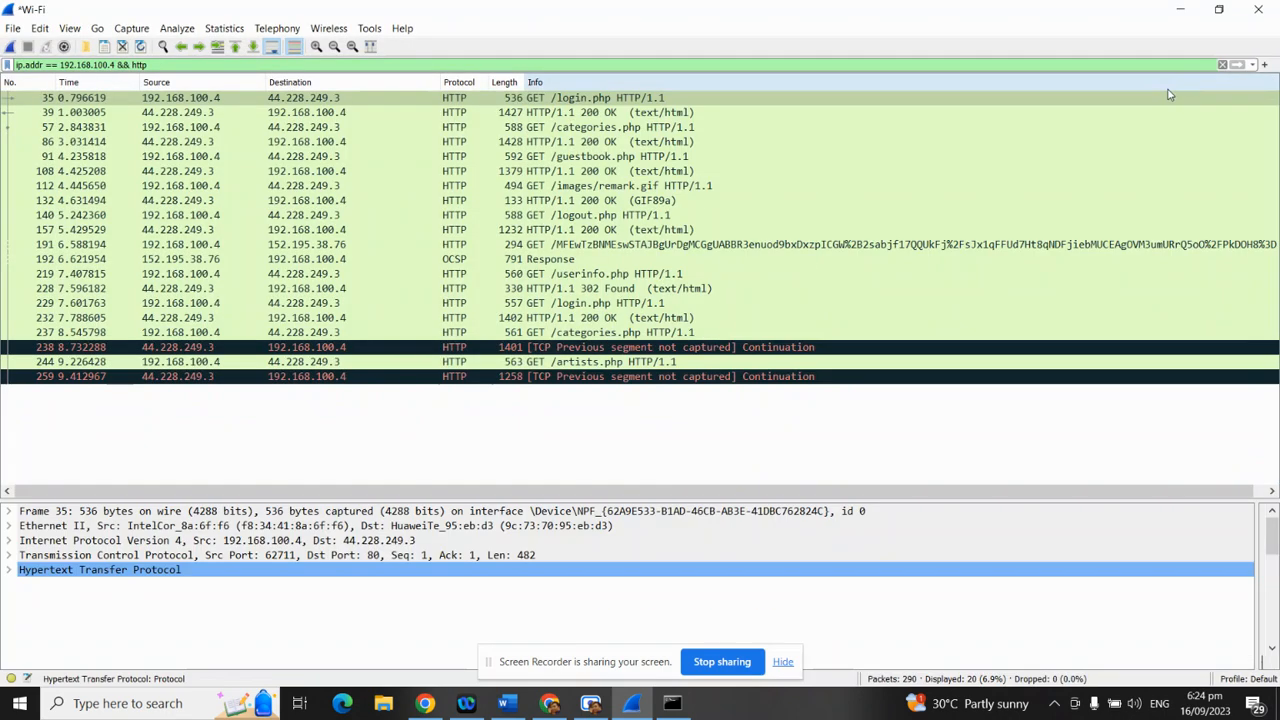
Maximize Wireshark and switch back to the Word Wireshark Tutorial document
{"action": "left_click", "coordinate": [1170, 83]}
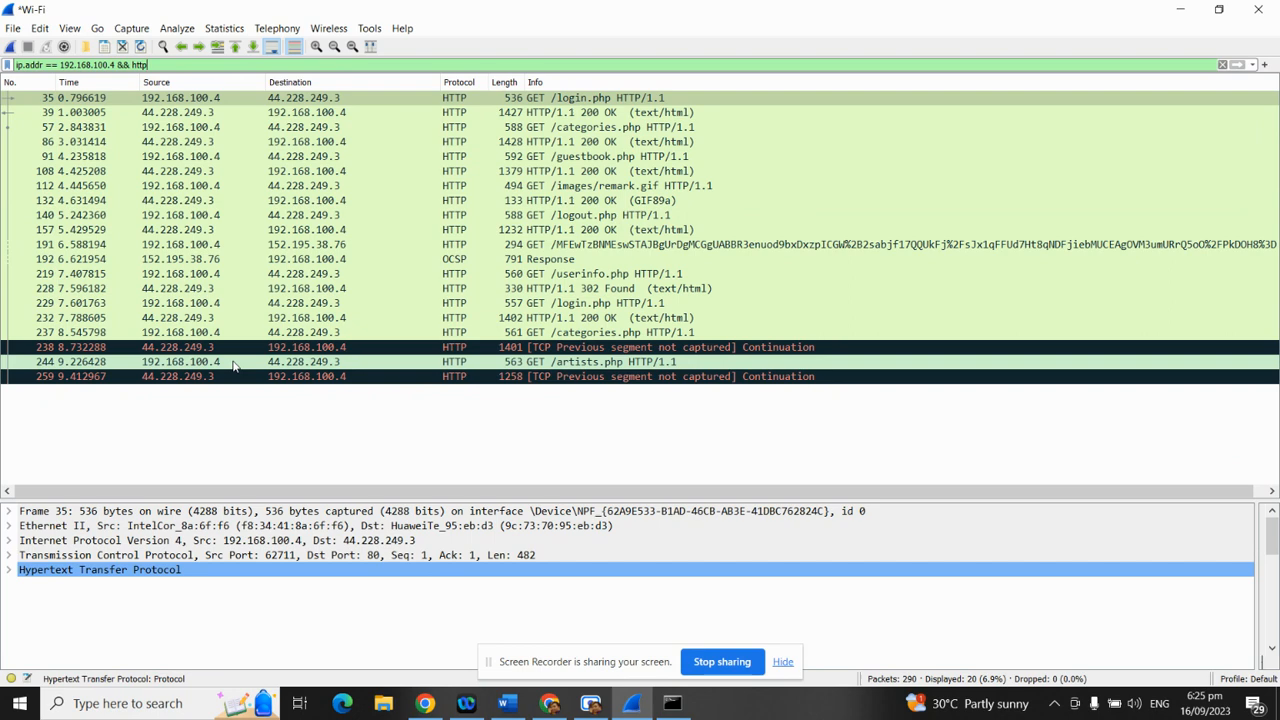
{"action": "left_click", "coordinate": [510, 703]}
{"action": "scroll", "coordinate": [568, 398], "scroll_direction": "down", "scroll_amount": 4}
{"action": "scroll", "coordinate": [568, 398], "scroll_direction": "up", "scroll_amount": 10}
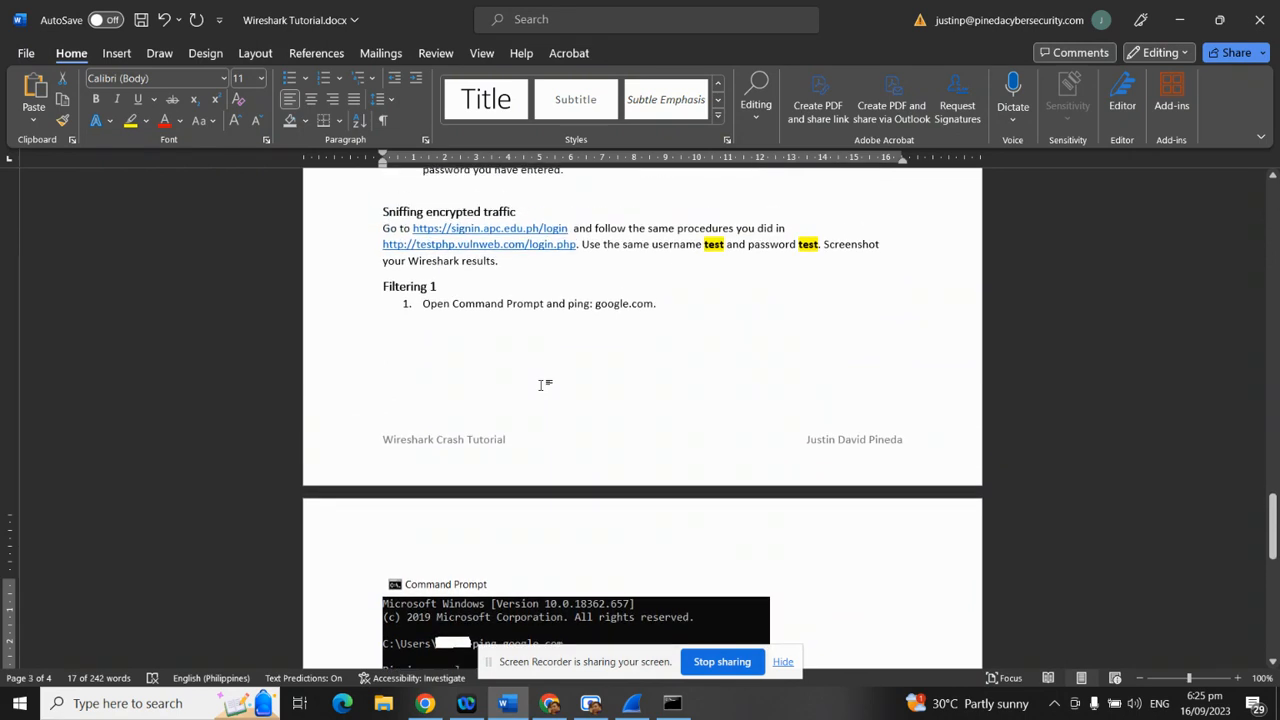
{"action": "scroll", "coordinate": [541, 385], "scroll_direction": "up", "scroll_amount": 3}
{"action": "scroll", "coordinate": [588, 413], "scroll_direction": "up", "scroll_amount": 8}
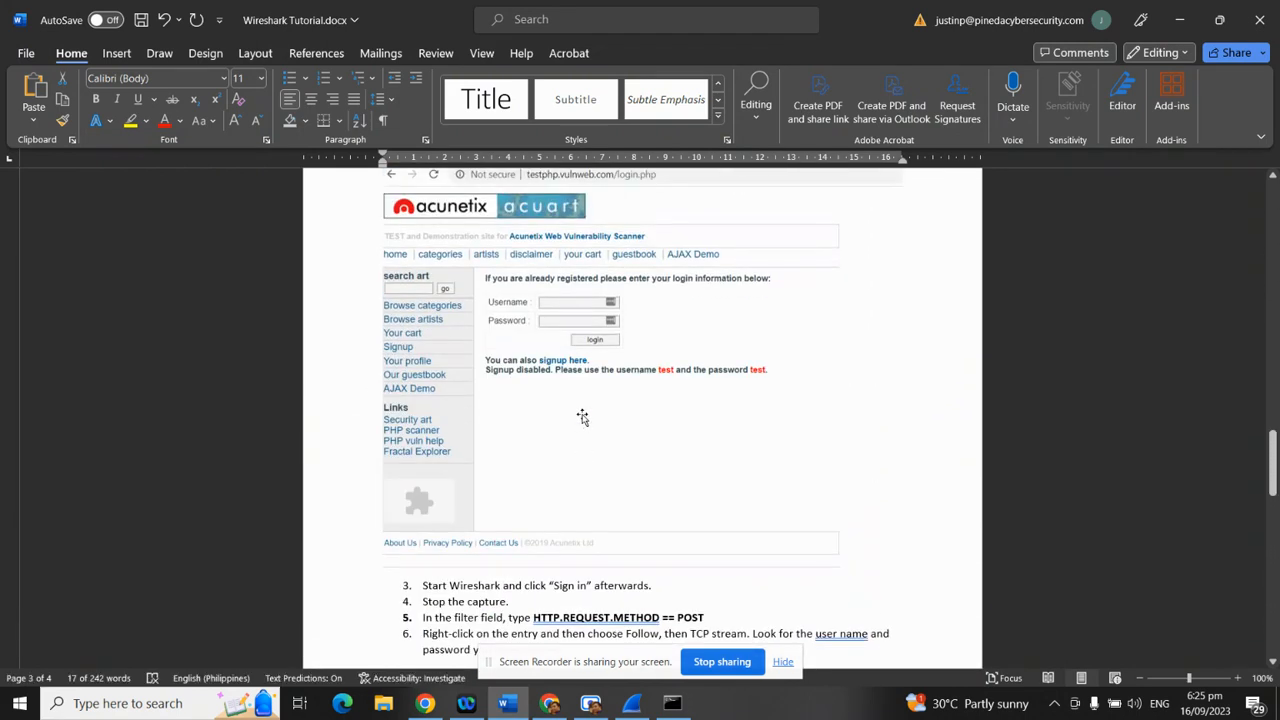
{"action": "scroll", "coordinate": [600, 433], "scroll_direction": "up", "scroll_amount": 5}
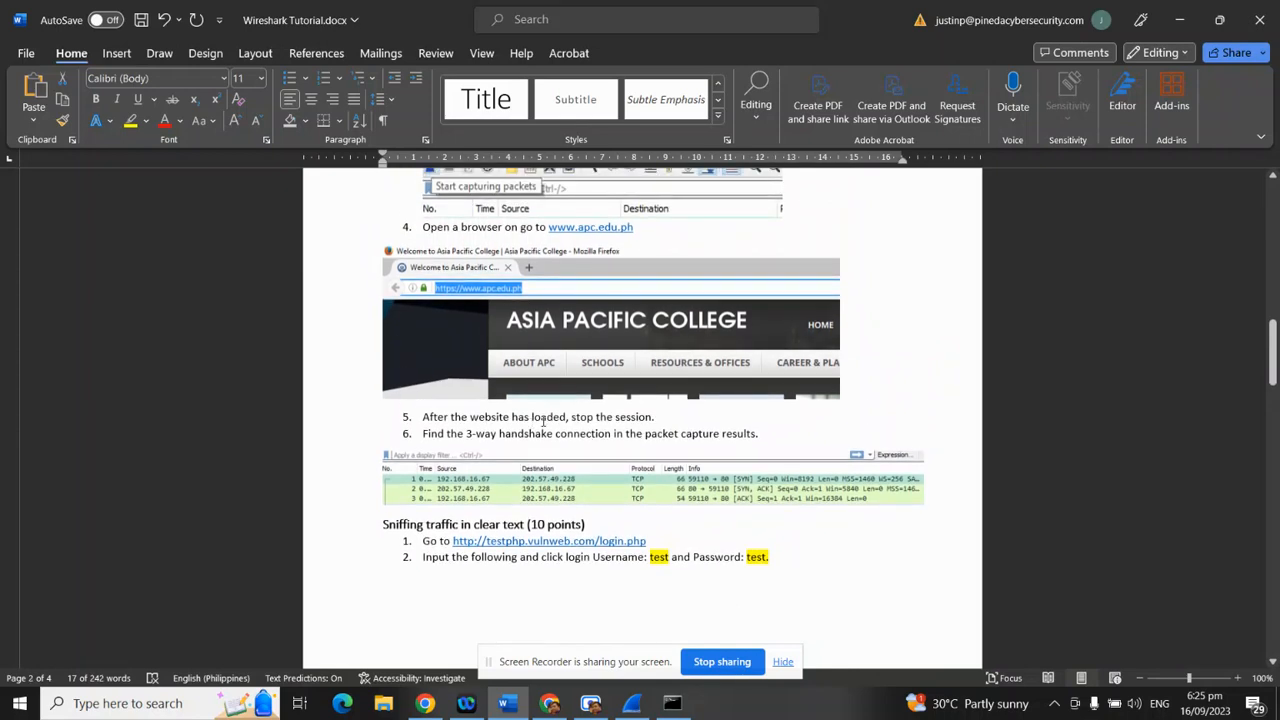
{"action": "scroll", "coordinate": [533, 420], "scroll_direction": "up", "scroll_amount": 2}
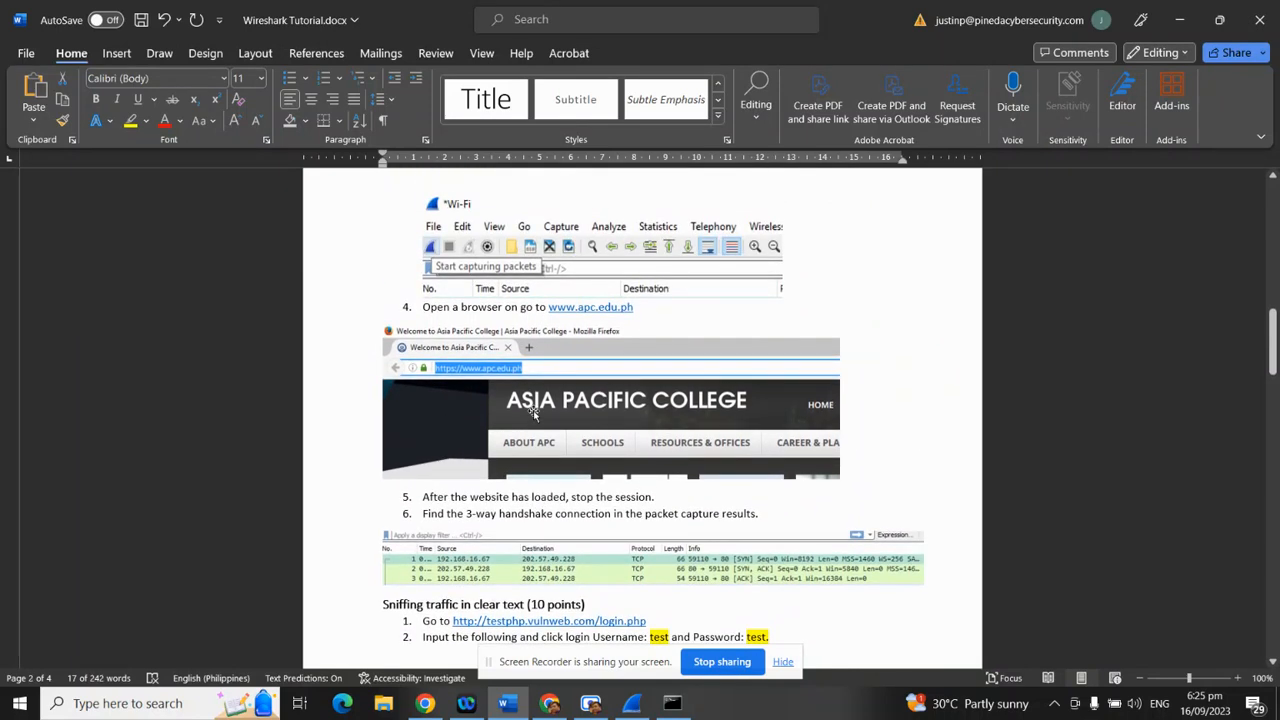
{"action": "scroll", "coordinate": [633, 382], "scroll_direction": "down", "scroll_amount": 4}
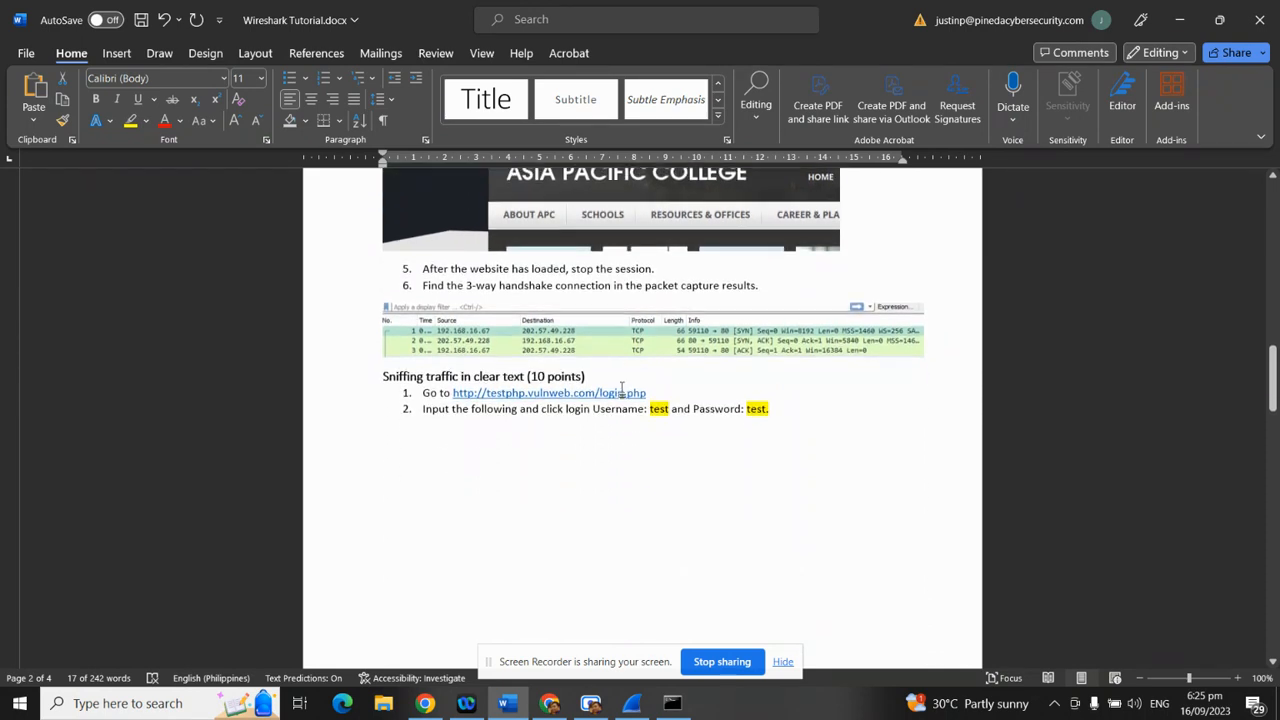
{"action": "scroll", "coordinate": [621, 390], "scroll_direction": "down", "scroll_amount": 4}
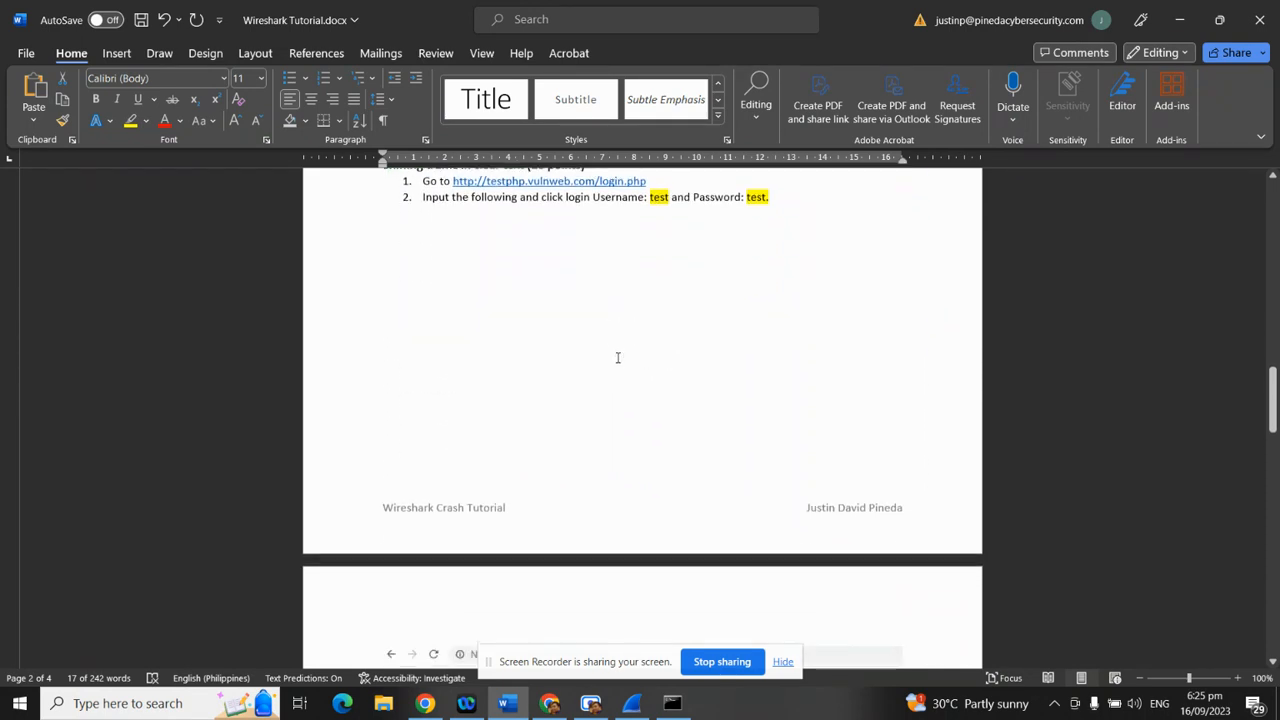
{"action": "scroll", "coordinate": [617, 360], "scroll_direction": "down", "scroll_amount": 8}
{"action": "scroll", "coordinate": [589, 429], "scroll_direction": "down", "scroll_amount": 2}
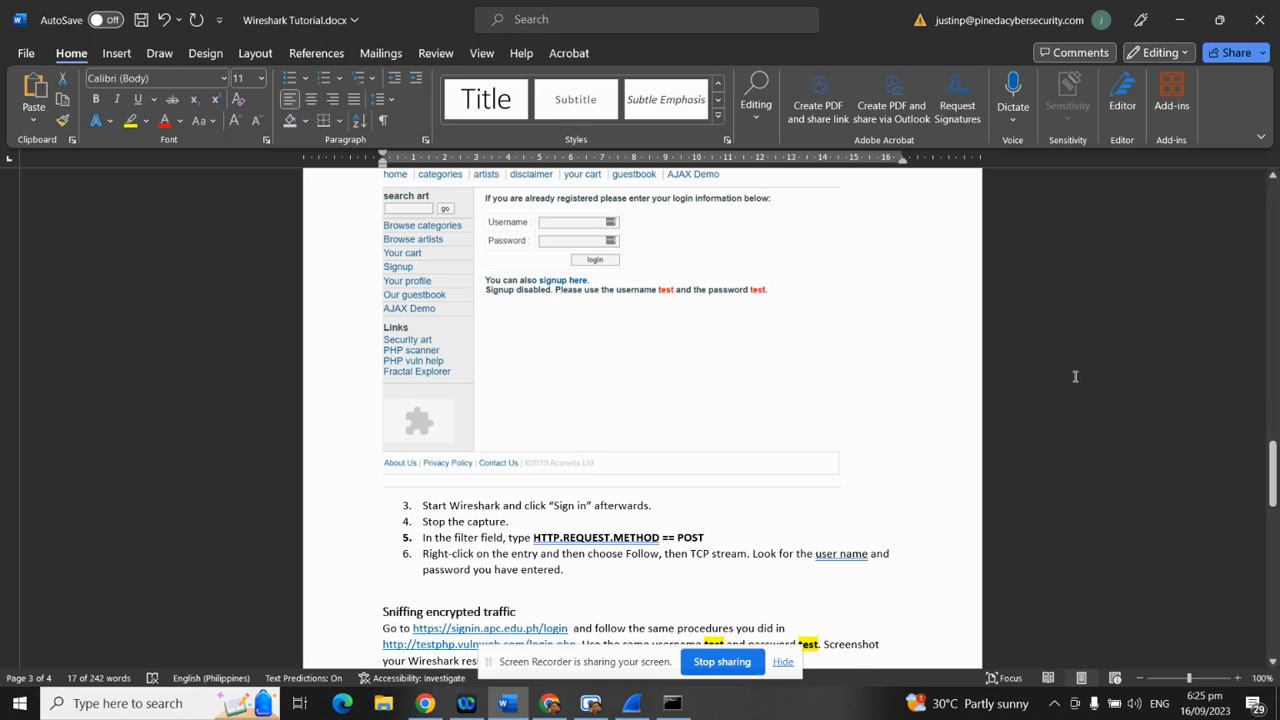
{"action": "scroll", "coordinate": [735, 483], "scroll_direction": "down", "scroll_amount": 4}
{"action": "scroll", "coordinate": [745, 481], "scroll_direction": "down", "scroll_amount": 12}
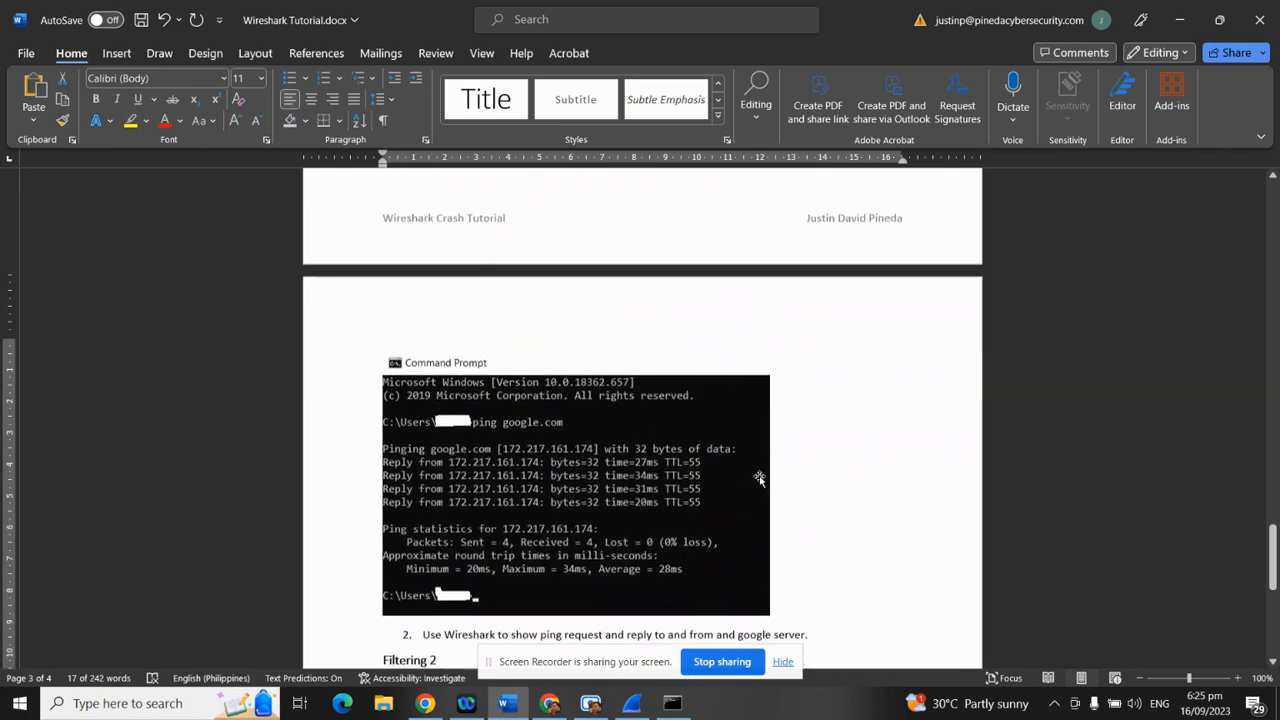
{"action": "left_click_drag", "start_coordinate": [1272, 588], "coordinate": [1266, 171]}
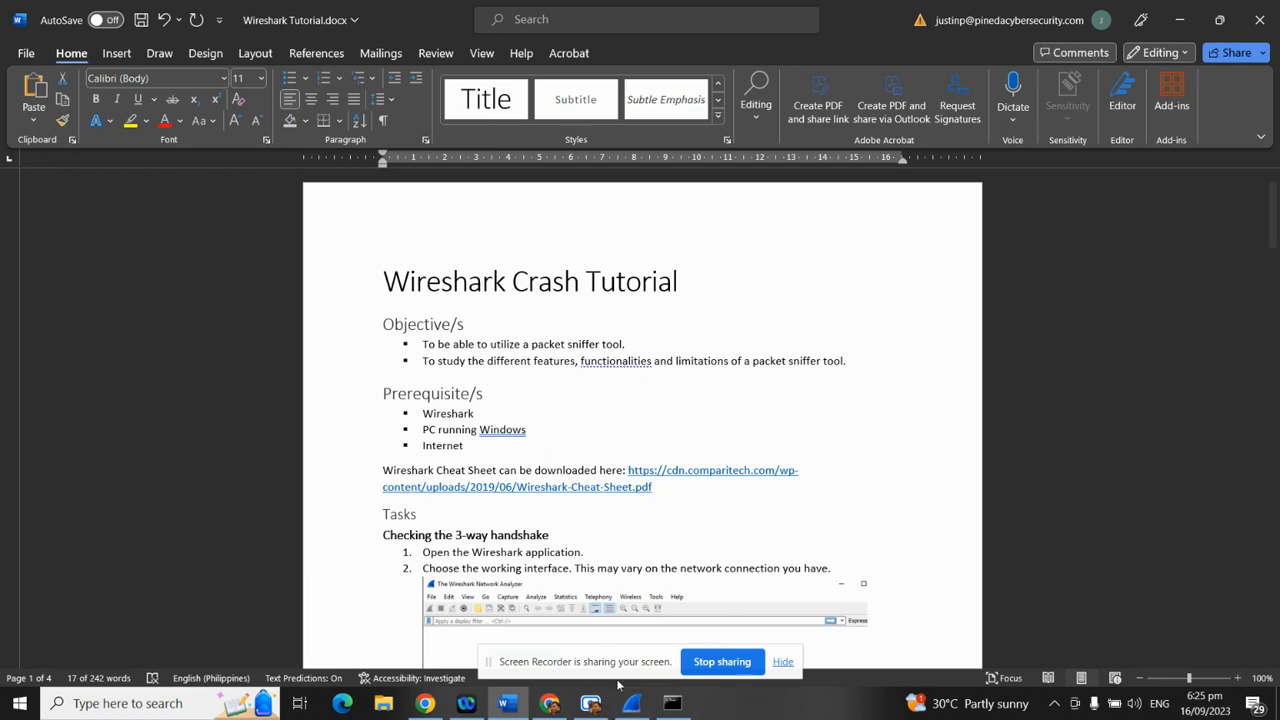
{"action": "mouse_move", "coordinate": [590, 706]}
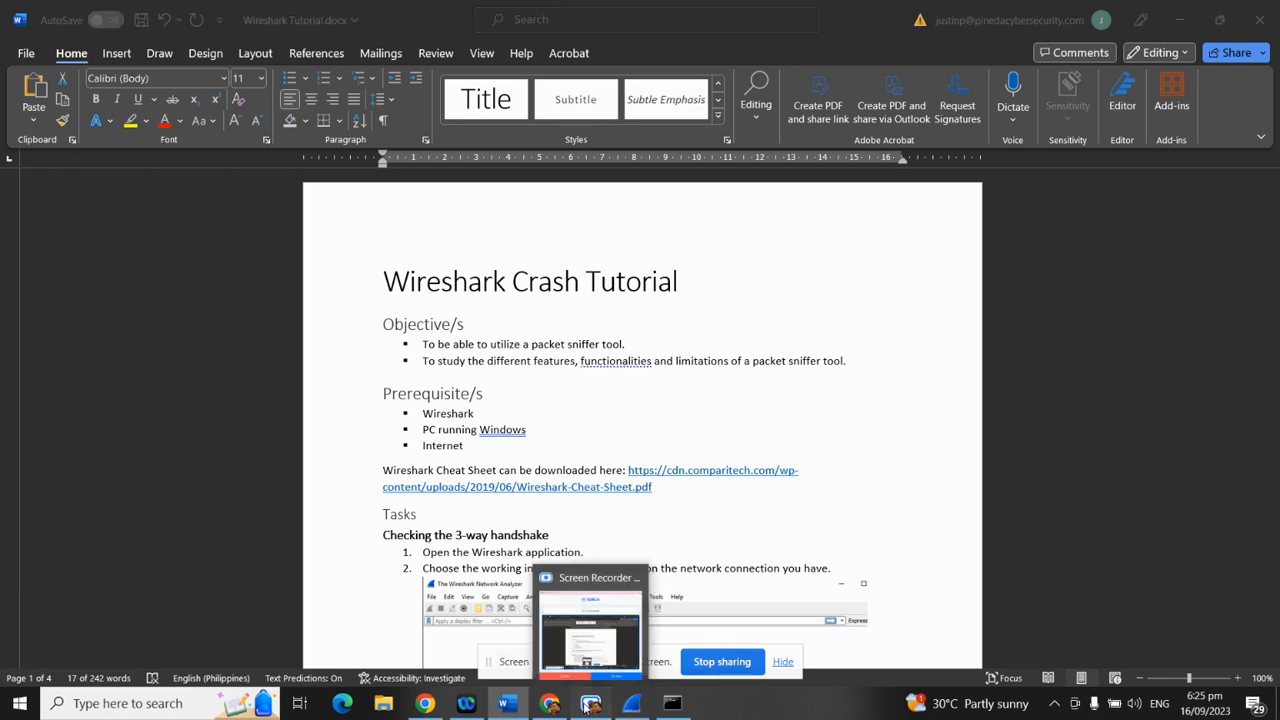
{"action": "left_click", "coordinate": [589, 705]}
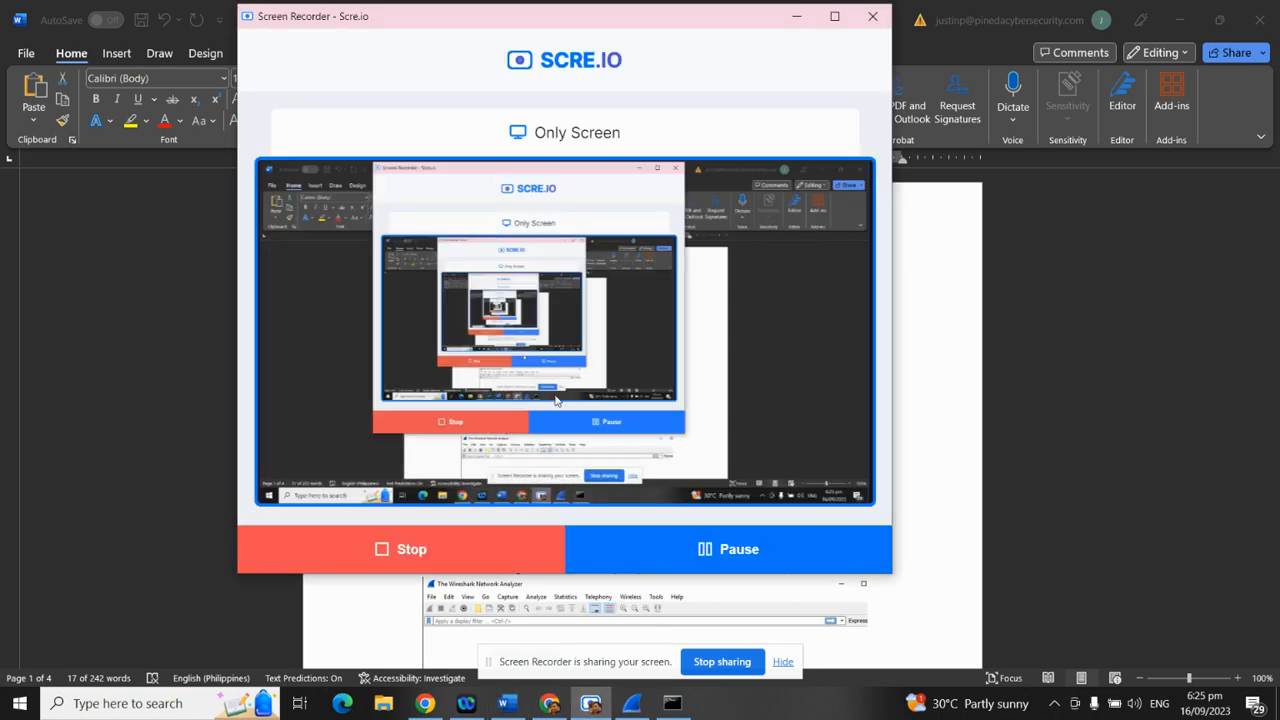